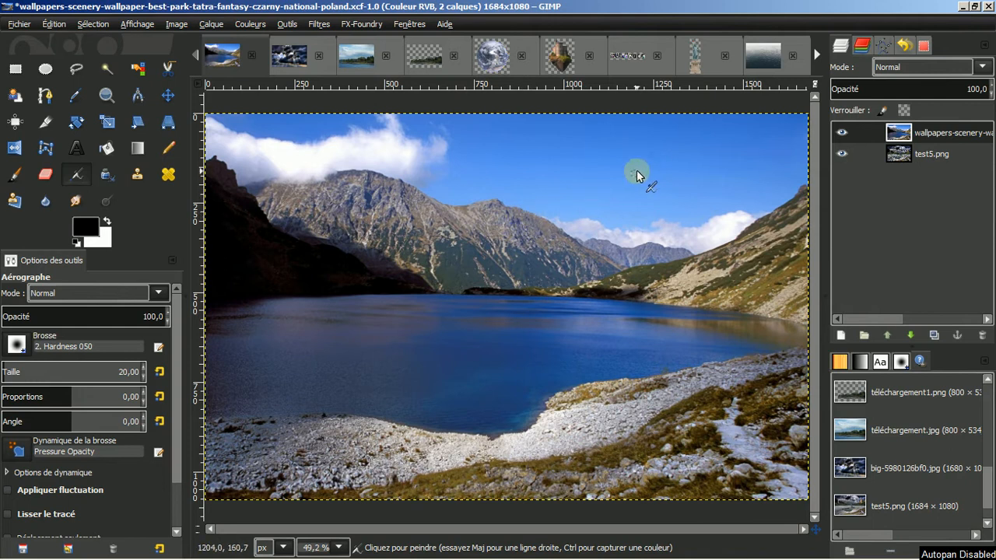
Preview the finished composite by toggling the landscape layer's visibility, and hide the test5.png layer
{"action": "left_click", "coordinate": [841, 134]}
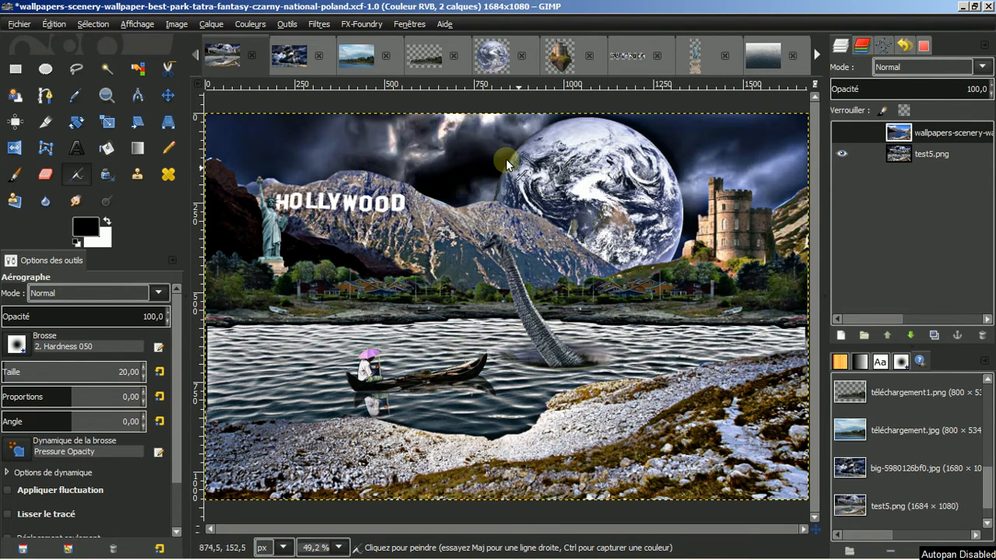
{"action": "left_click", "coordinate": [841, 132]}
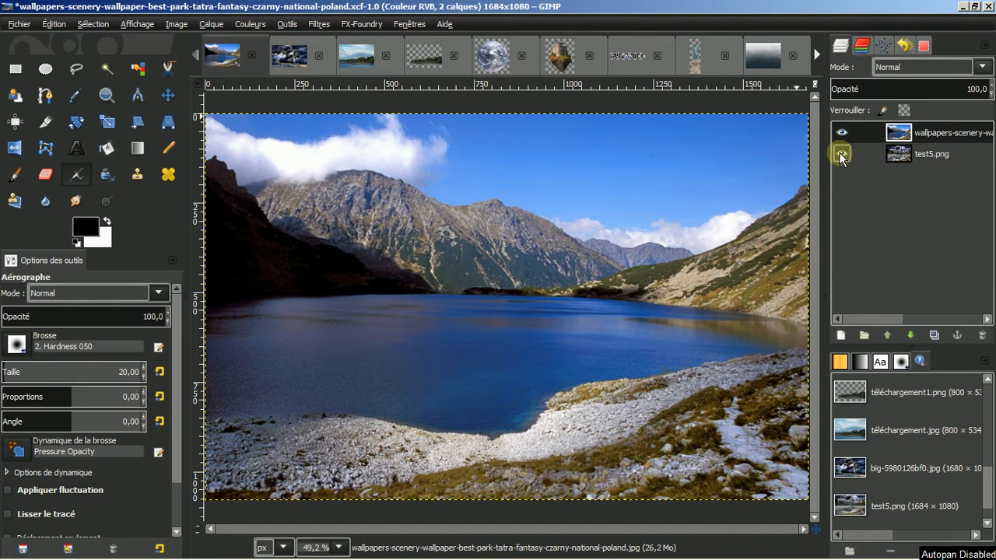
{"action": "left_click", "coordinate": [840, 154]}
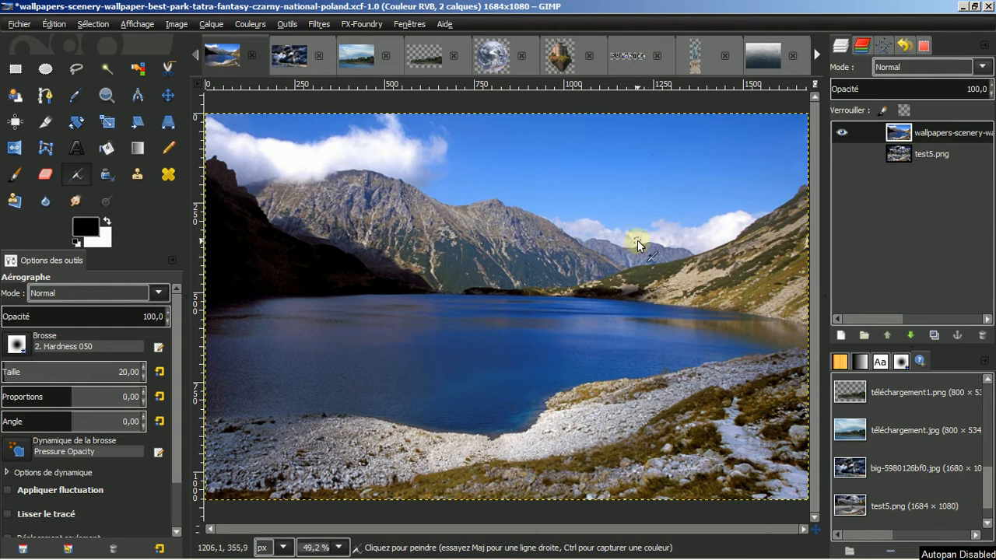
Delete the sky from the landscape layer using a selection made from the path "Sans nom #1", and clear the selection
{"action": "left_click", "coordinate": [884, 47]}
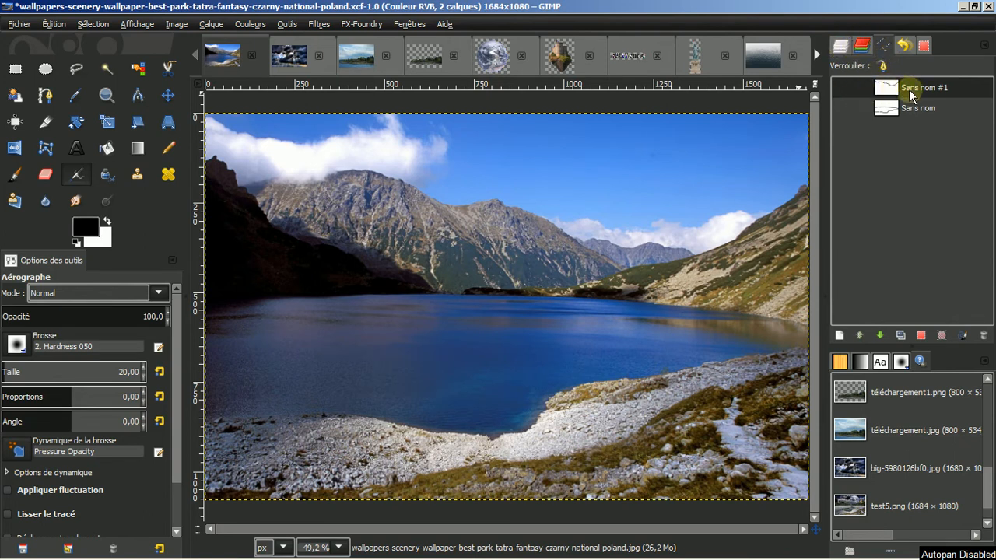
{"action": "left_click", "coordinate": [912, 127]}
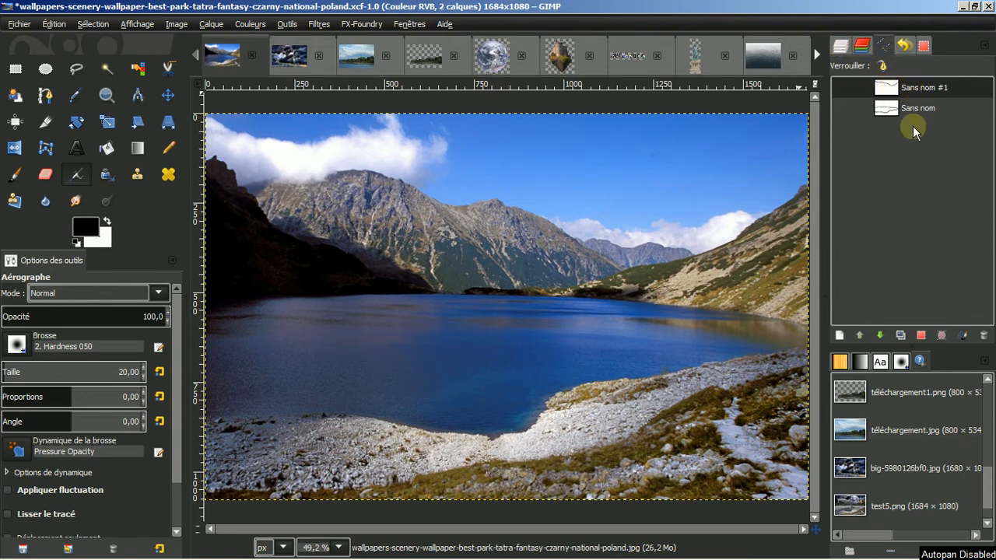
{"action": "left_click", "coordinate": [919, 333]}
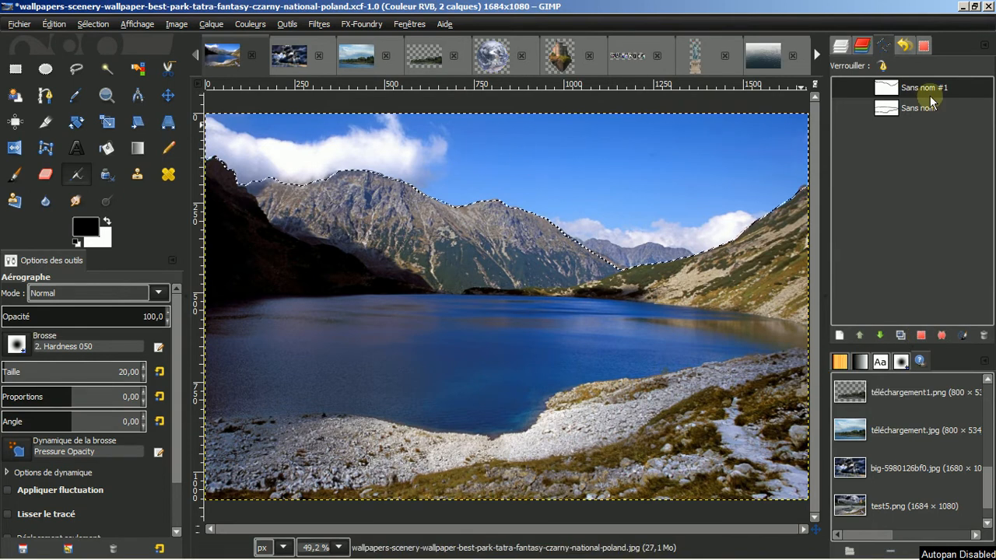
{"action": "left_click", "coordinate": [843, 43]}
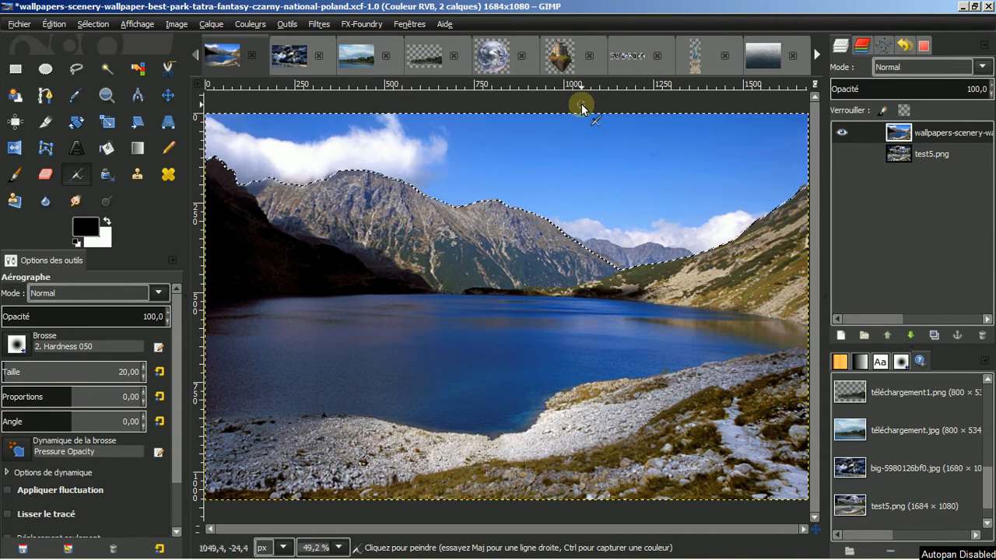
{"action": "key", "text": "Delete"}
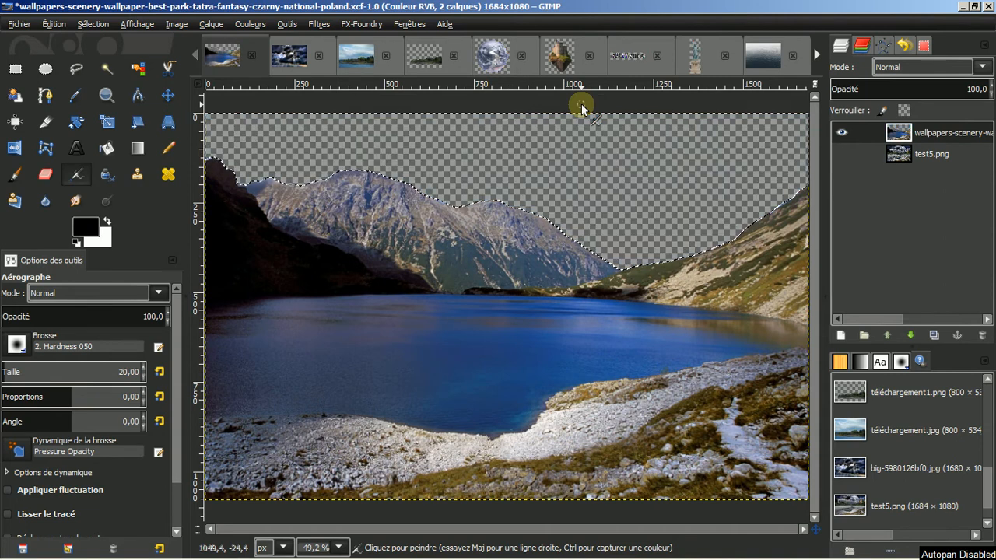
{"action": "left_click", "coordinate": [92, 24]}
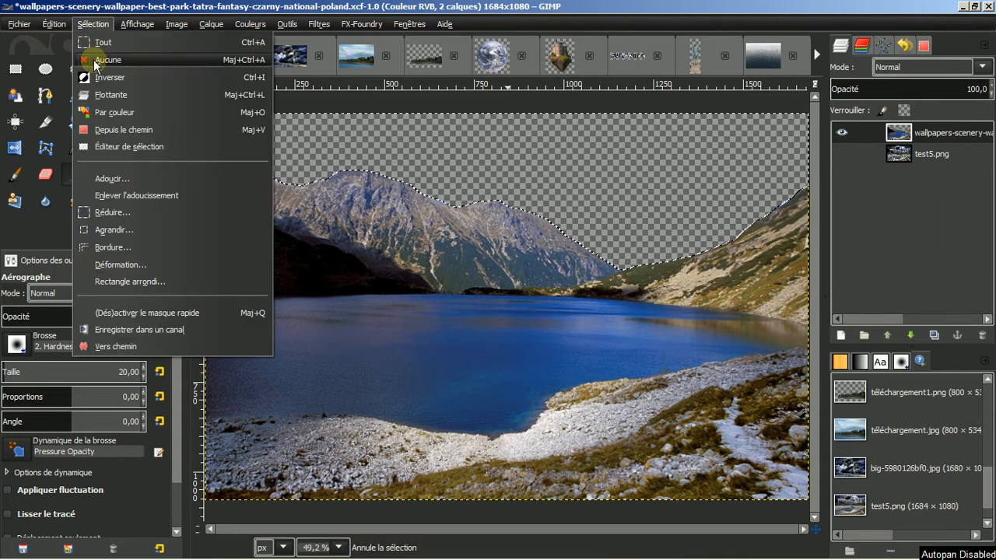
{"action": "left_click", "coordinate": [95, 60]}
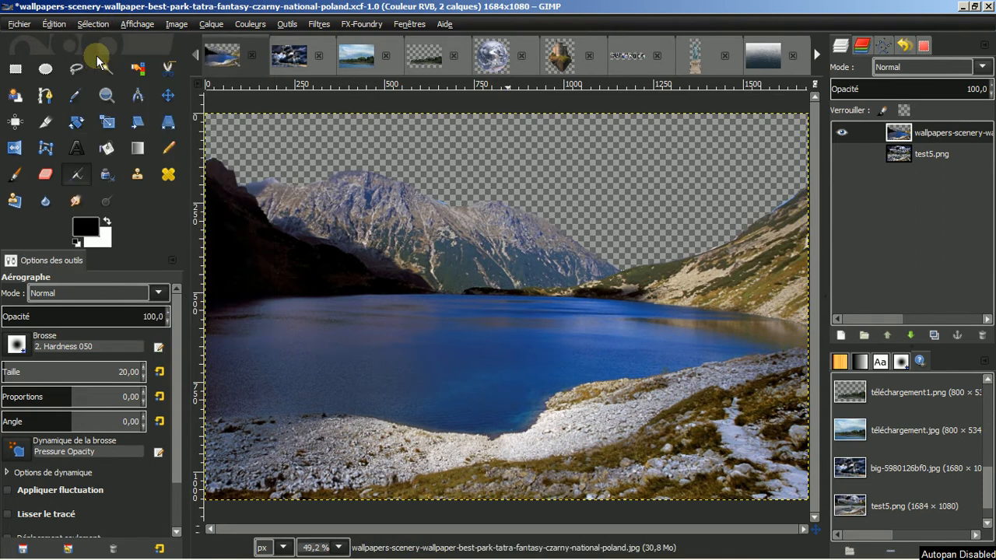
Copy the stormy sky image big-5980126bf0.jpg to the clipboard and close that image
{"action": "left_click", "coordinate": [287, 56]}
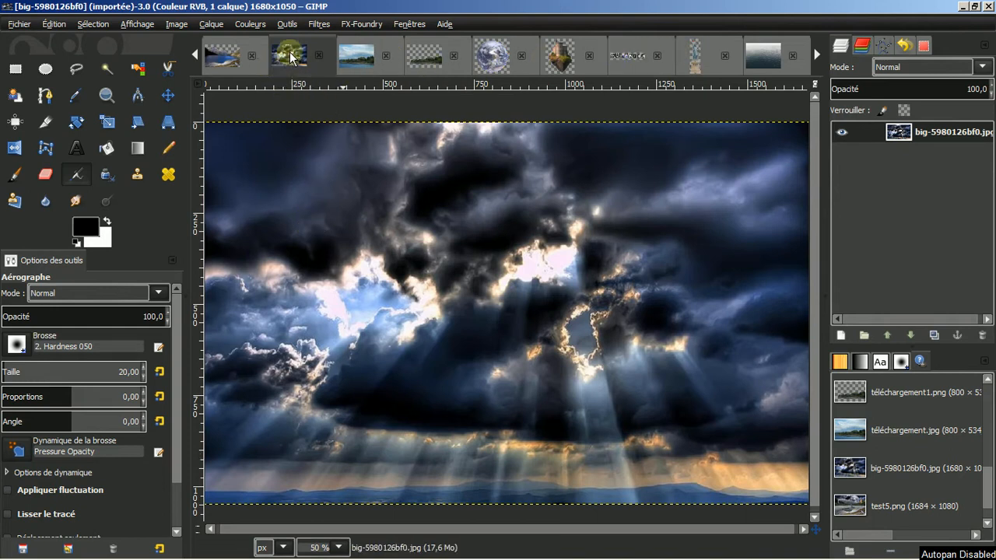
{"action": "left_click", "coordinate": [52, 23]}
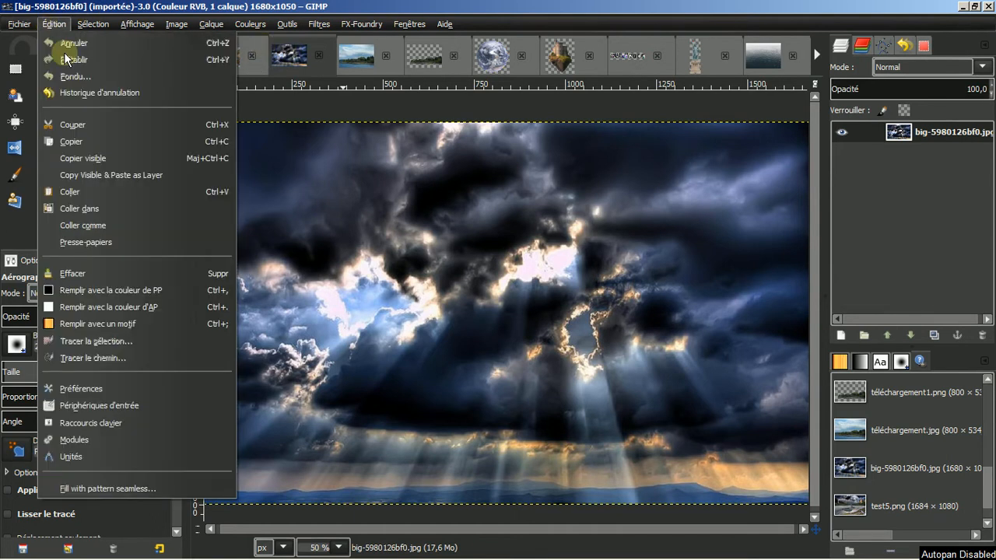
{"action": "left_click", "coordinate": [71, 140]}
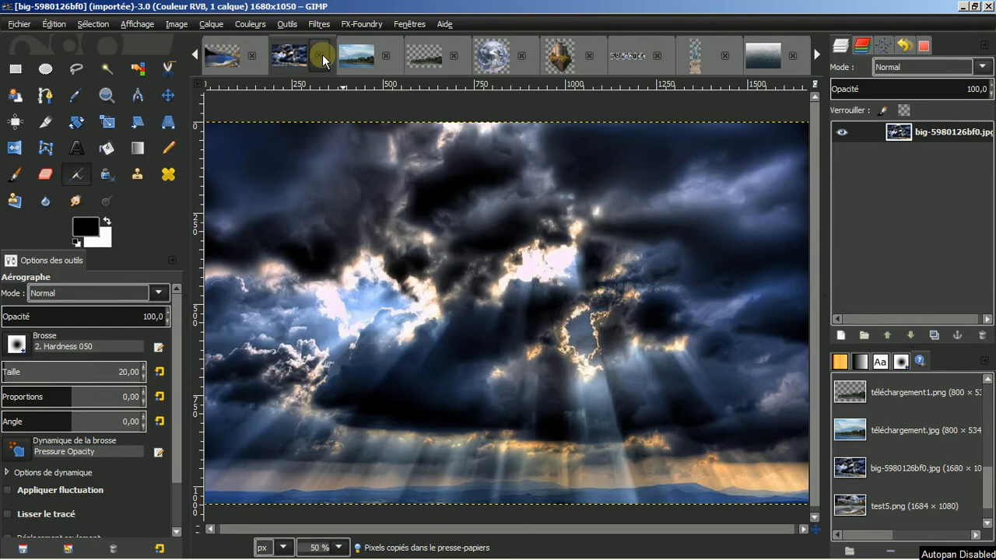
{"action": "left_click", "coordinate": [322, 54]}
Paste the copied stormy sky into the landscape composition as a new layer
{"action": "left_click", "coordinate": [226, 48]}
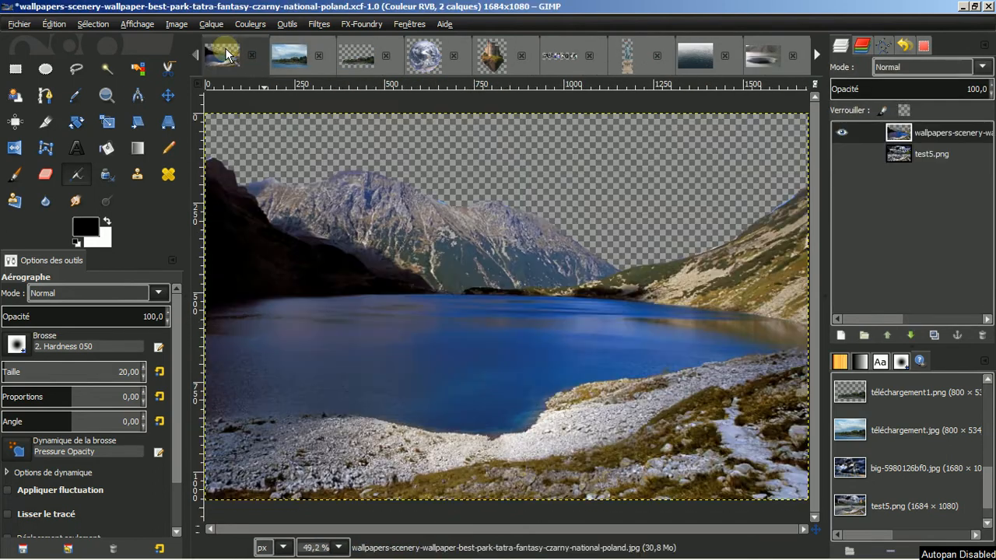
{"action": "left_click", "coordinate": [19, 23]}
{"action": "mouse_move", "coordinate": [43, 26]}
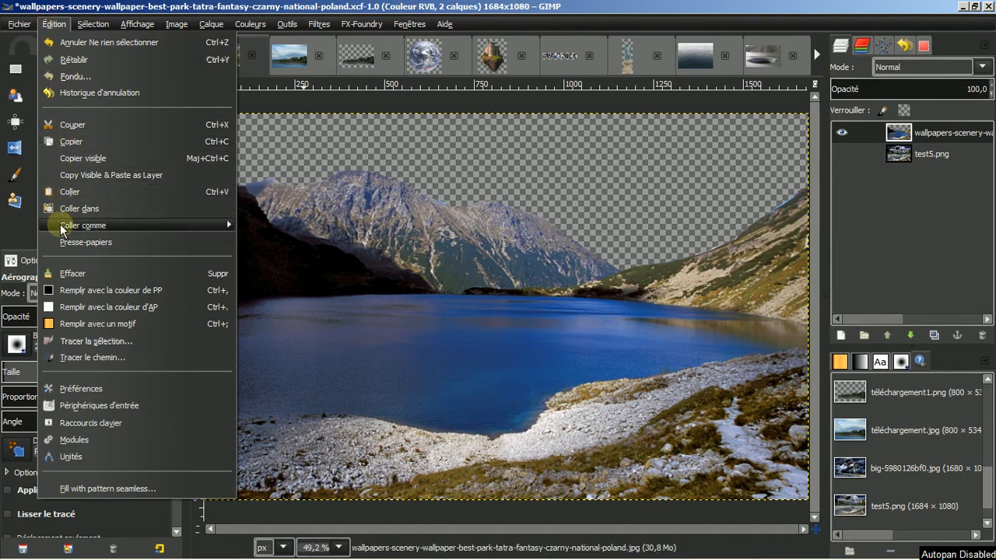
{"action": "mouse_move", "coordinate": [127, 225]}
{"action": "left_click", "coordinate": [259, 243]}
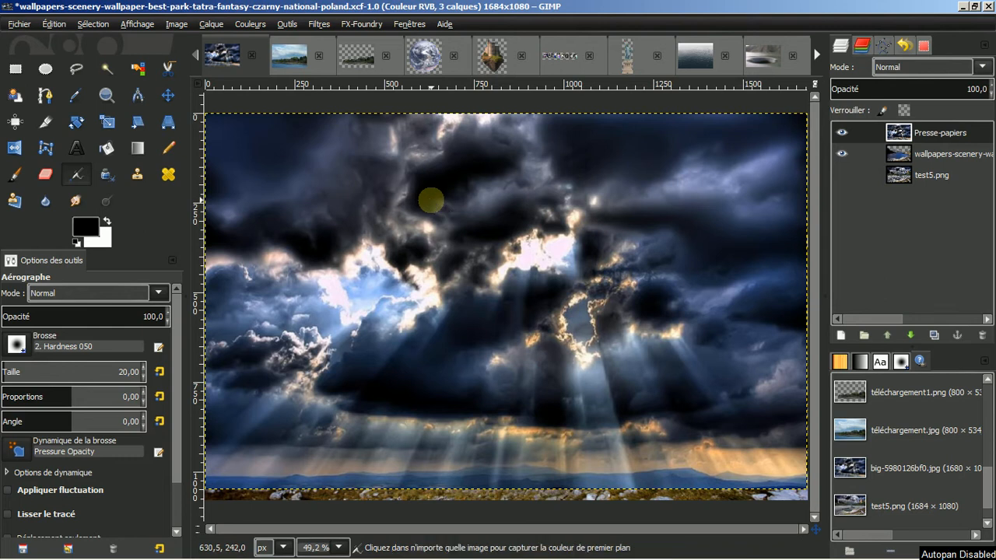
Scale the stormy sky layer to about 1701 x 1083 px so it covers the whole canvas
{"action": "scroll", "coordinate": [431, 199], "scroll_direction": "down", "scroll_amount": 1}
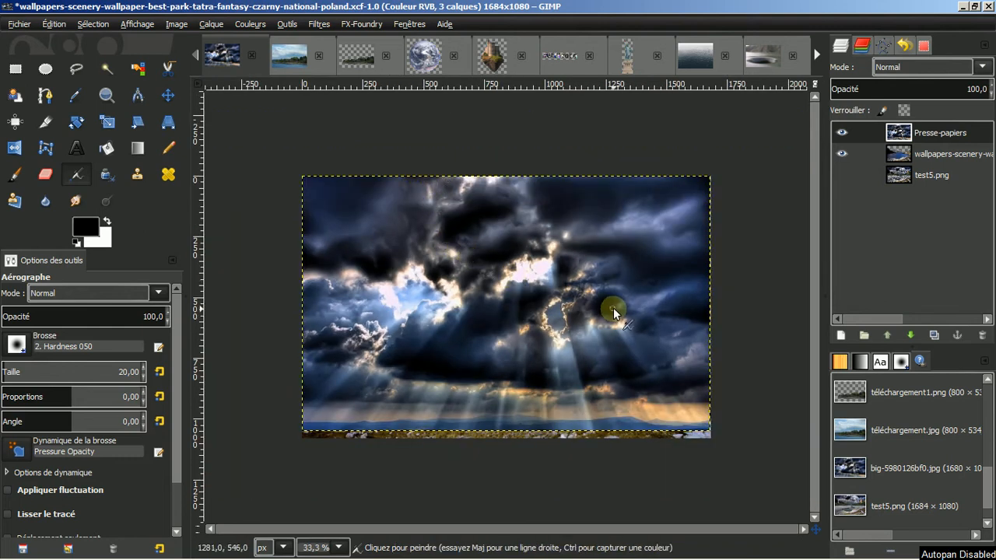
{"action": "left_click", "coordinate": [106, 125]}
{"action": "left_click", "coordinate": [483, 239]}
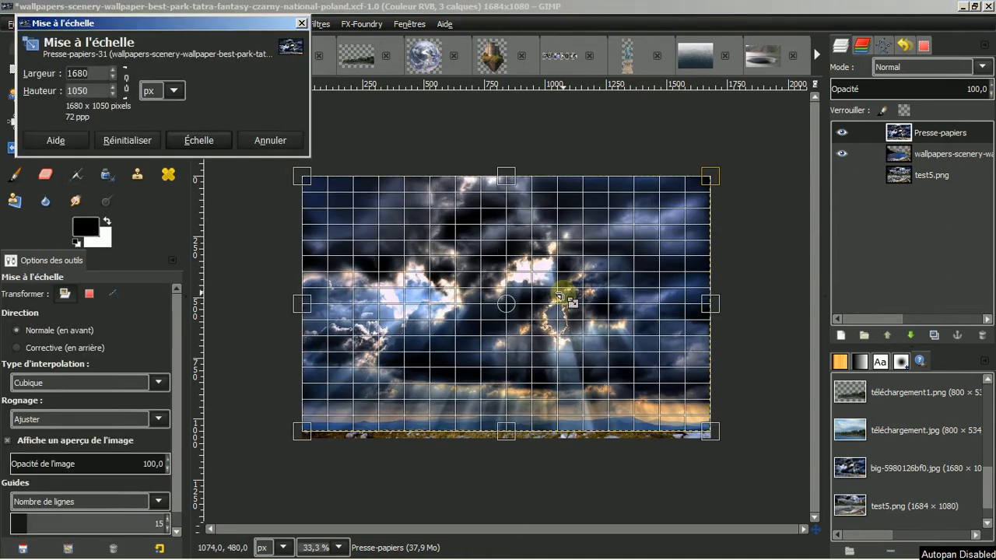
{"action": "left_click_drag", "start_coordinate": [710, 433], "coordinate": [717, 449]}
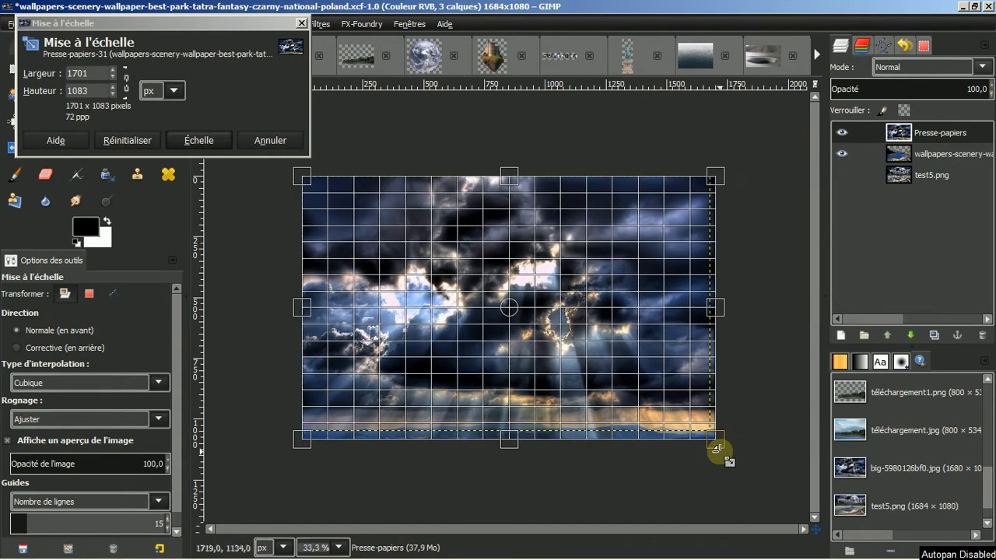
{"action": "left_click", "coordinate": [200, 140]}
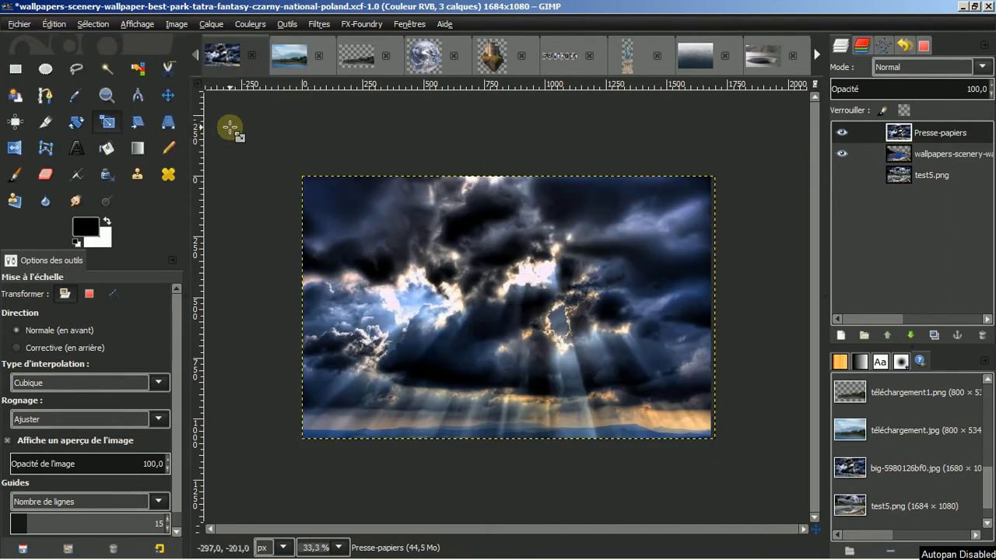
Move the stormy sky layer below the landscape layer, keeping the landscape layer visible
{"action": "left_click", "coordinate": [902, 133]}
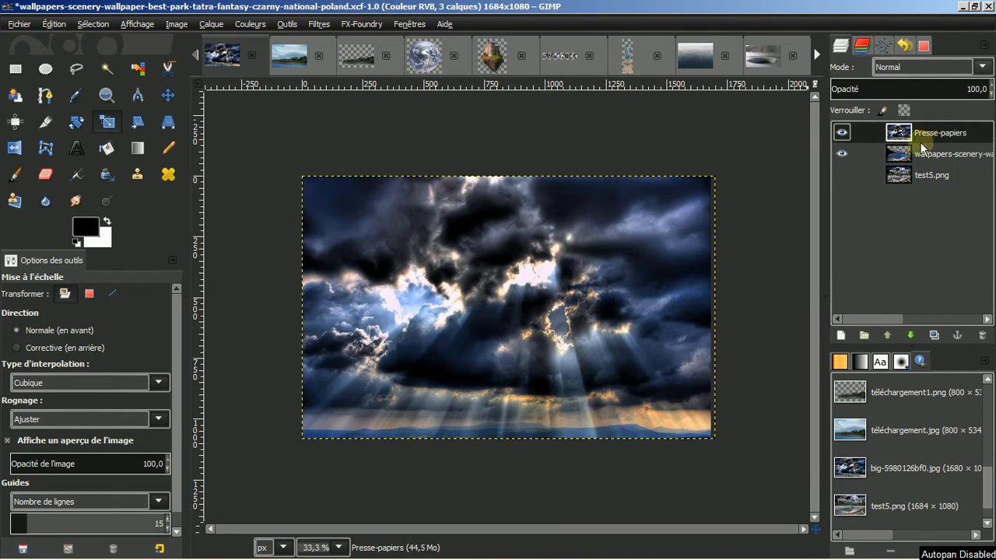
{"action": "left_click", "coordinate": [910, 333]}
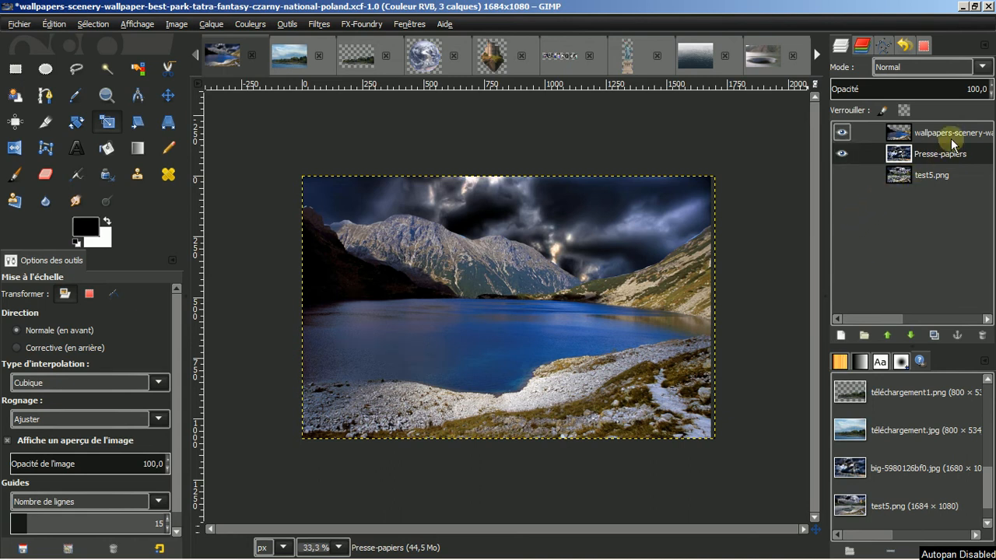
{"action": "left_click", "coordinate": [841, 133]}
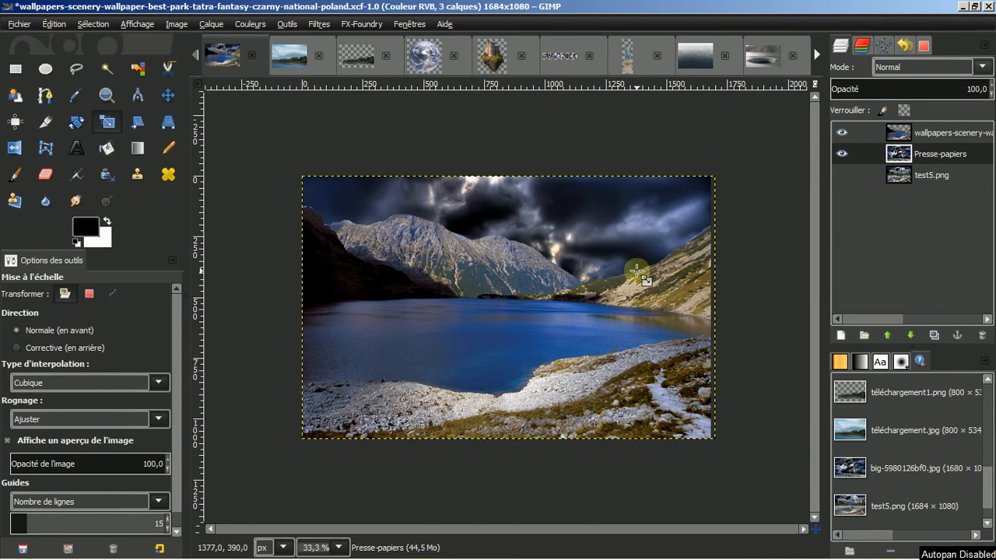
Compare the shoreline photo téléchargement.jpg with its cut-out version téléchargement1.png, and close téléchargement.jpg
{"action": "left_click", "coordinate": [285, 59]}
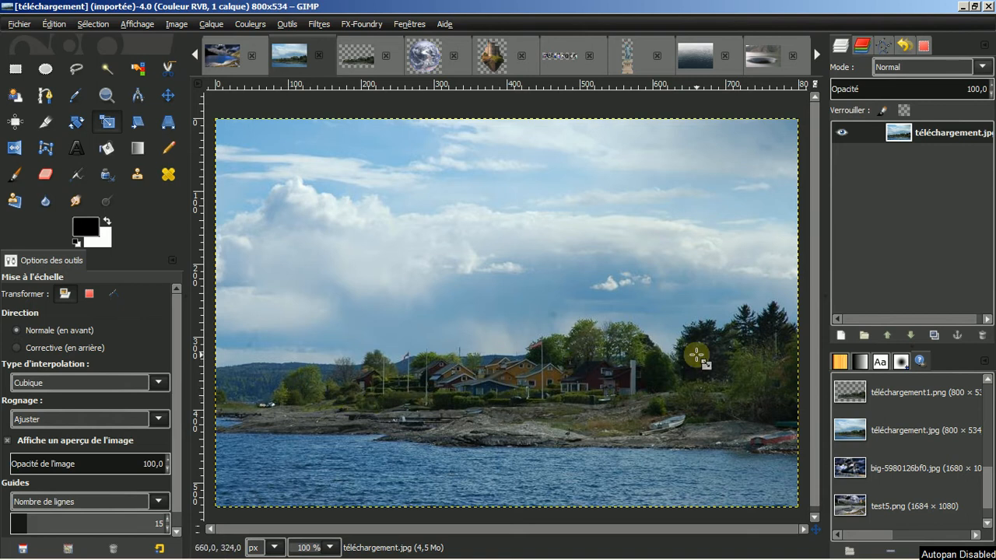
{"action": "left_click", "coordinate": [364, 58]}
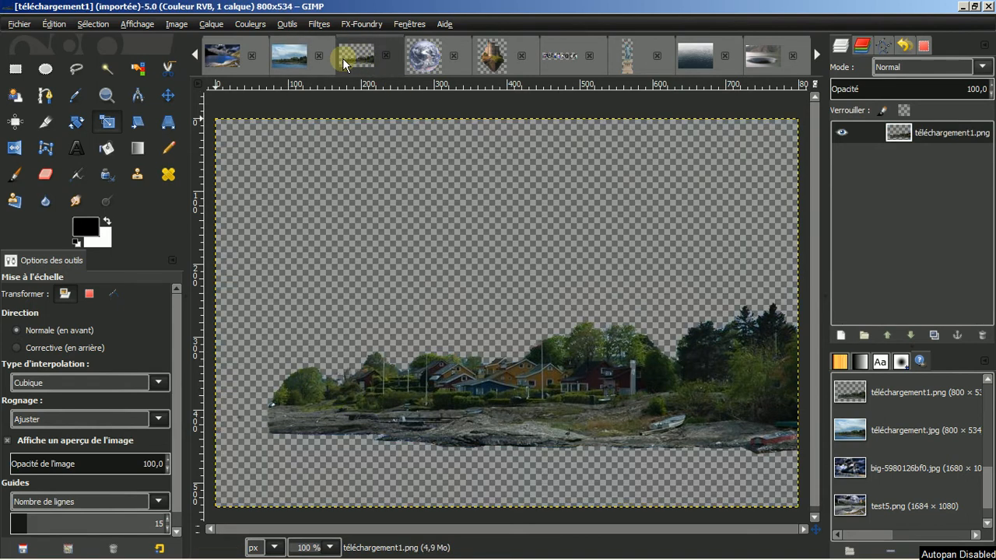
{"action": "left_click", "coordinate": [287, 56]}
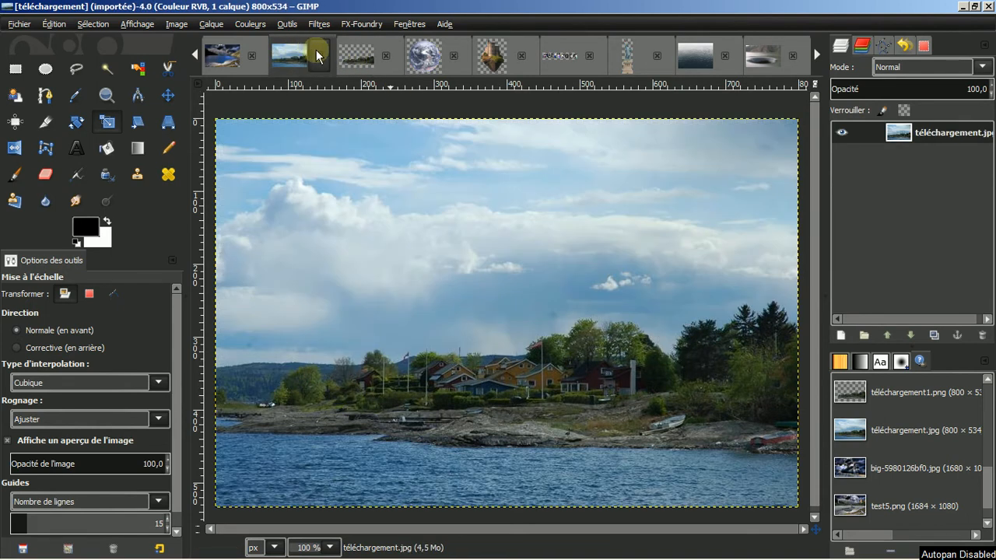
{"action": "left_click", "coordinate": [318, 55]}
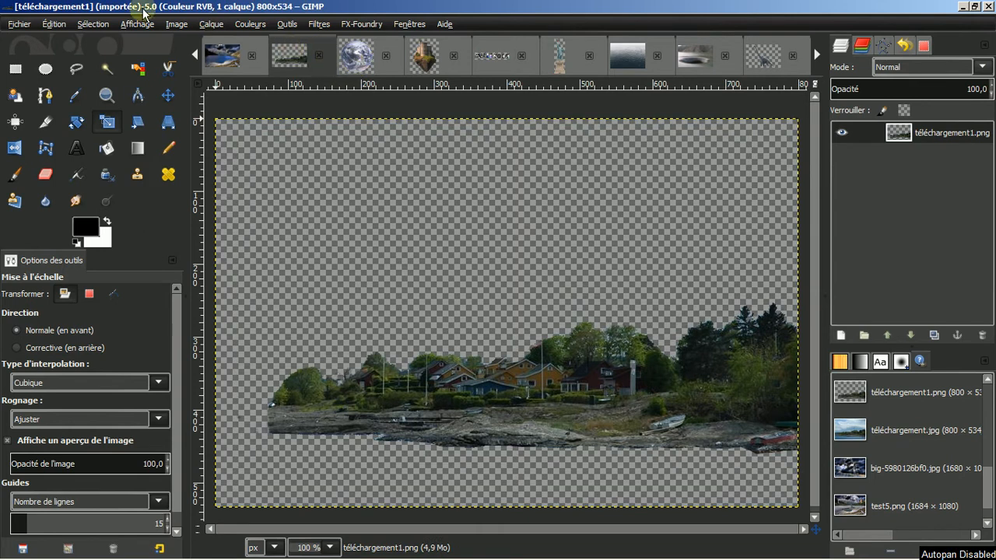
Copy the village shoreline cut-out from téléchargement1.png into the landscape composition as a new layer above all the others
{"action": "left_click", "coordinate": [53, 25]}
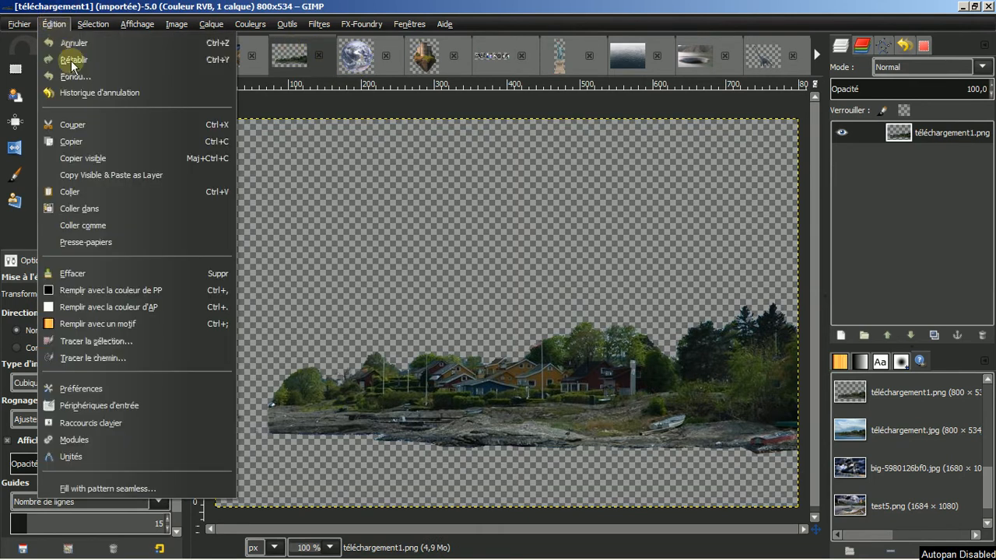
{"action": "left_click", "coordinate": [67, 143]}
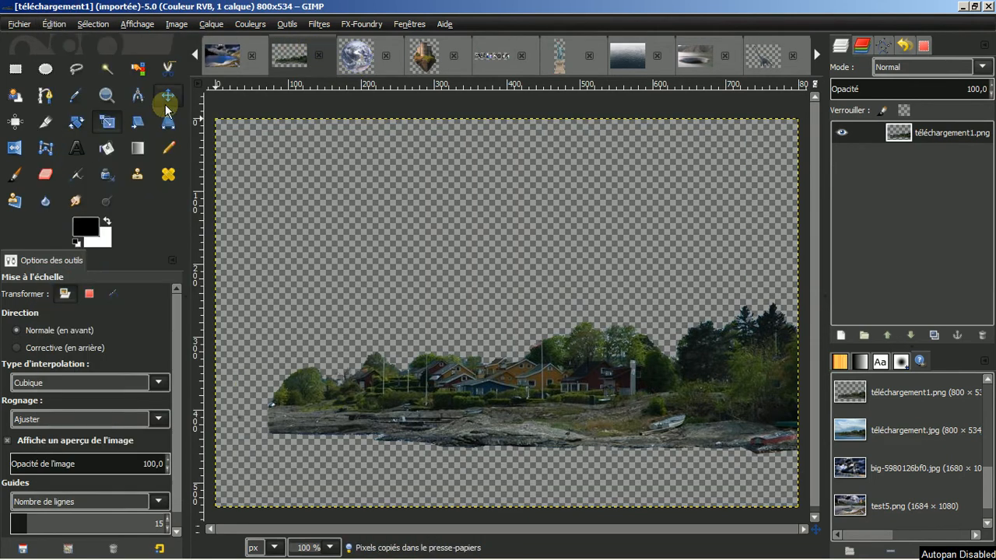
{"action": "left_click", "coordinate": [223, 63]}
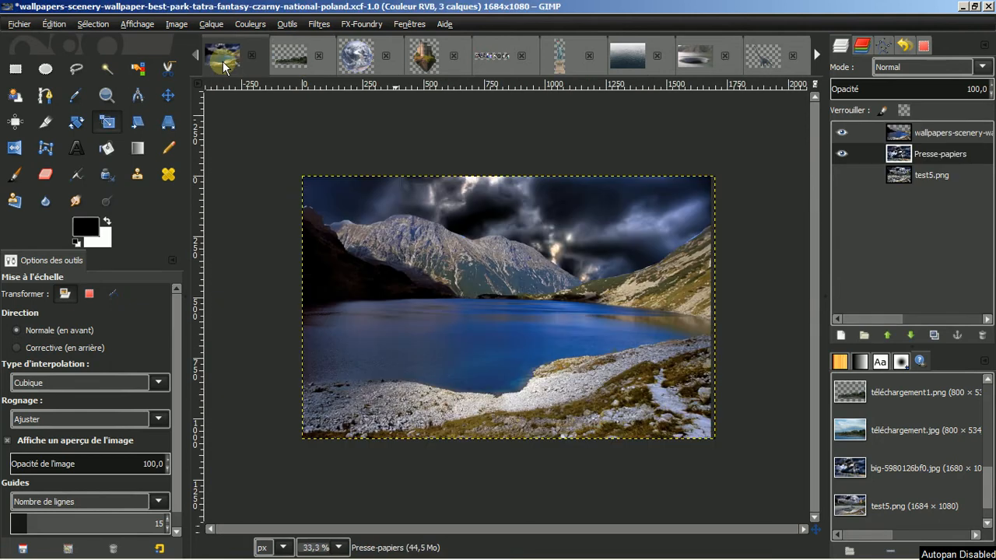
{"action": "left_click", "coordinate": [53, 24]}
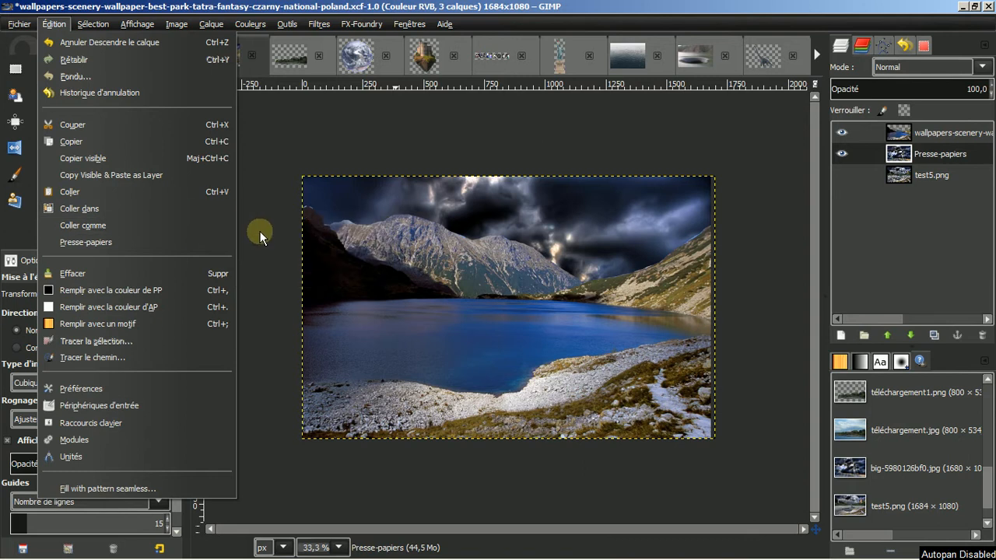
{"action": "mouse_move", "coordinate": [219, 223]}
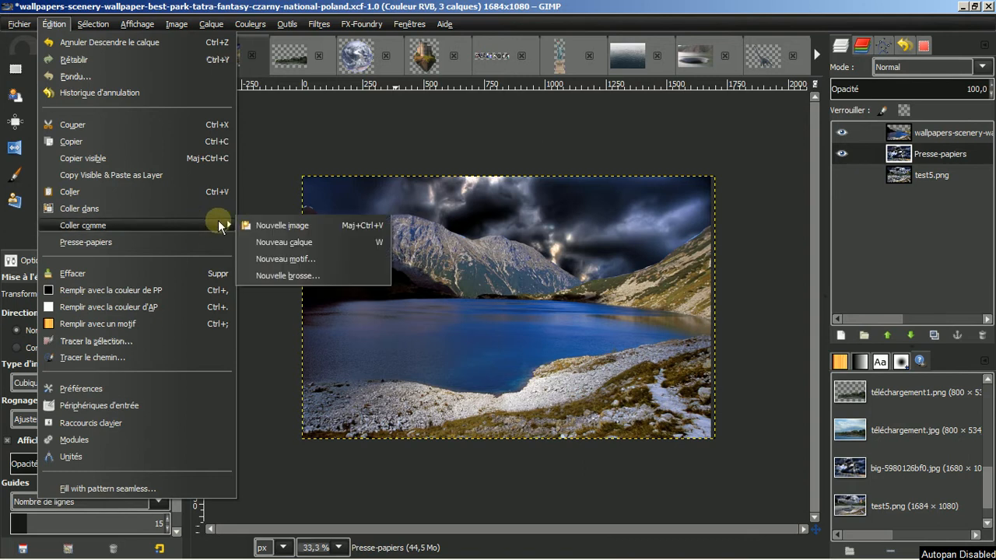
{"action": "left_click", "coordinate": [271, 243]}
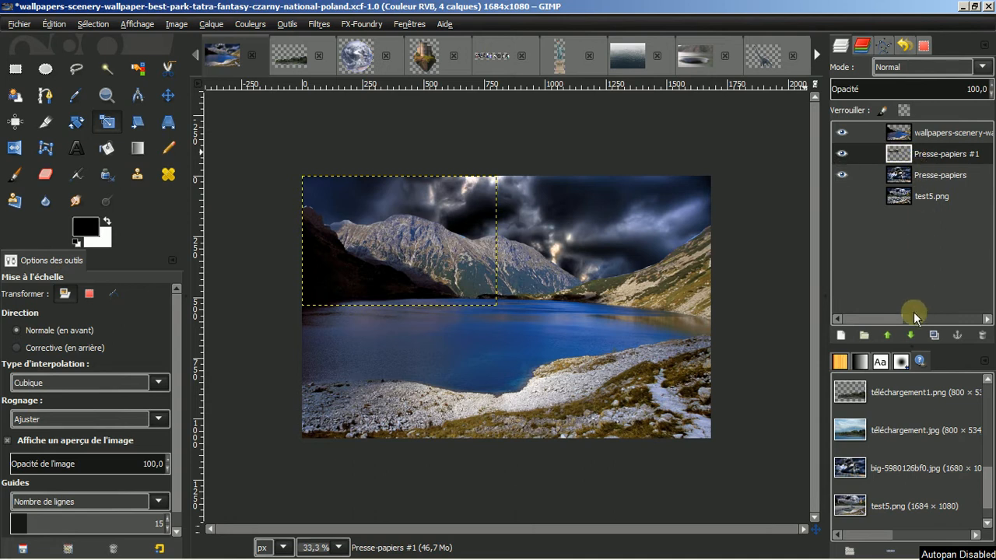
{"action": "left_click", "coordinate": [887, 336]}
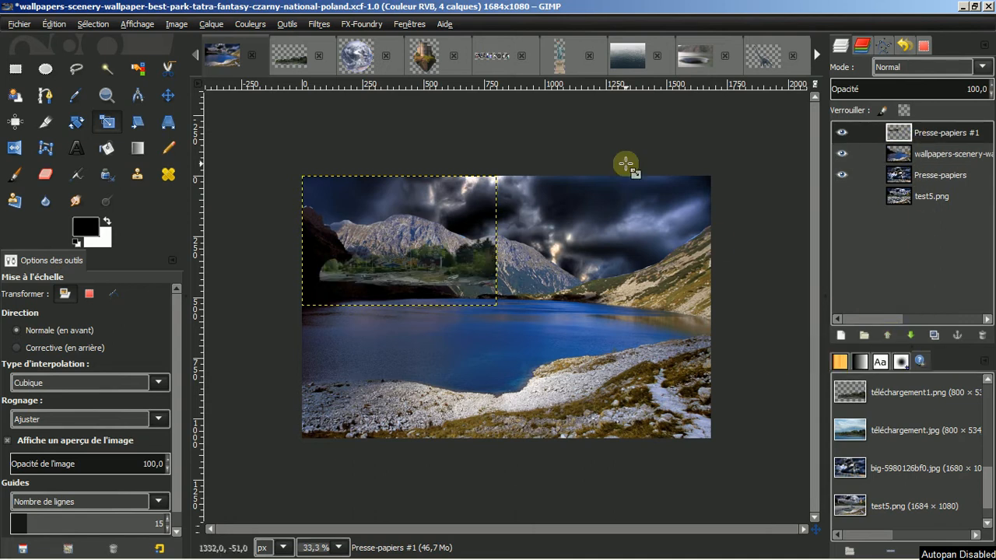
{"action": "scroll", "coordinate": [571, 258], "scroll_direction": "up", "scroll_amount": 1}
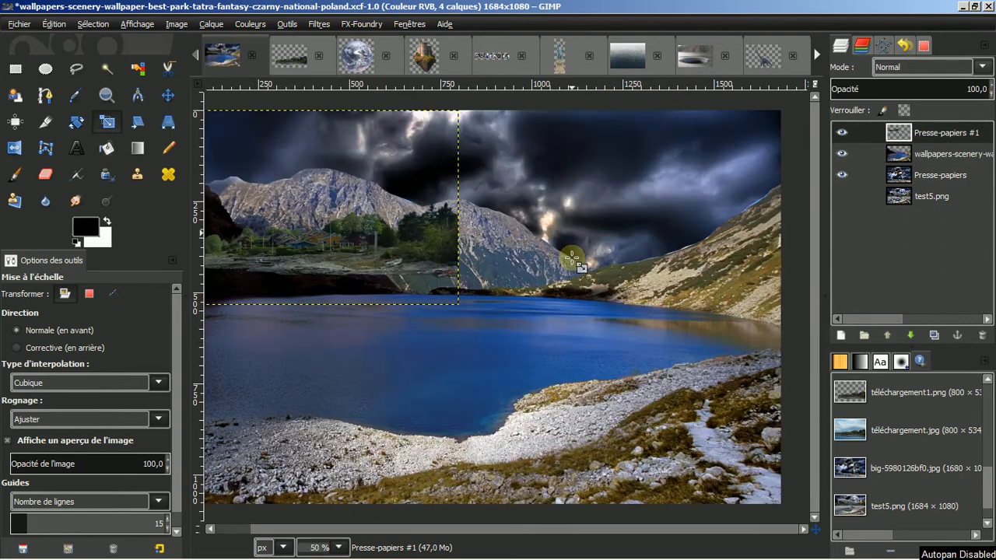
Move the village shoreline layer onto the lake's right-hand far shore, in line with the canvas's right edge
{"action": "left_click", "coordinate": [168, 97]}
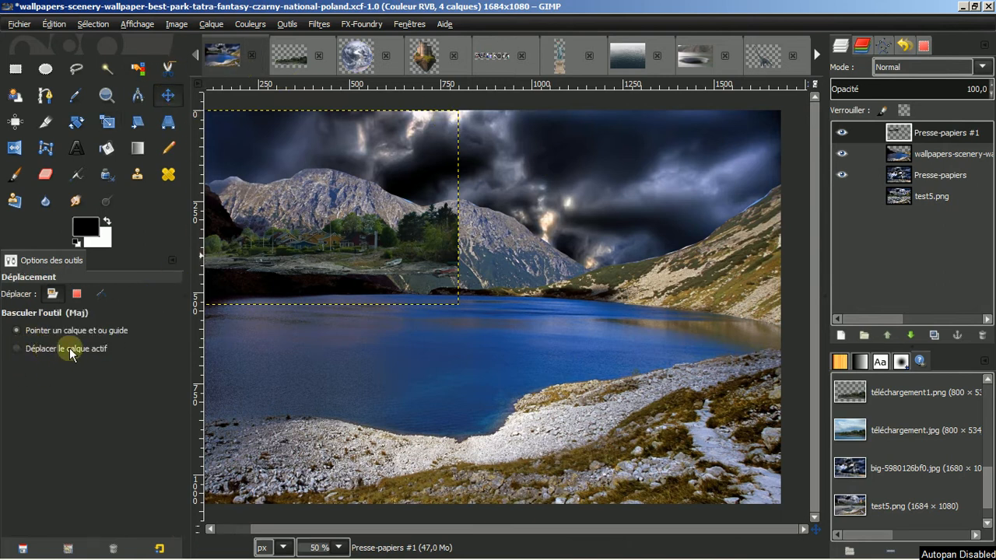
{"action": "left_click", "coordinate": [17, 350]}
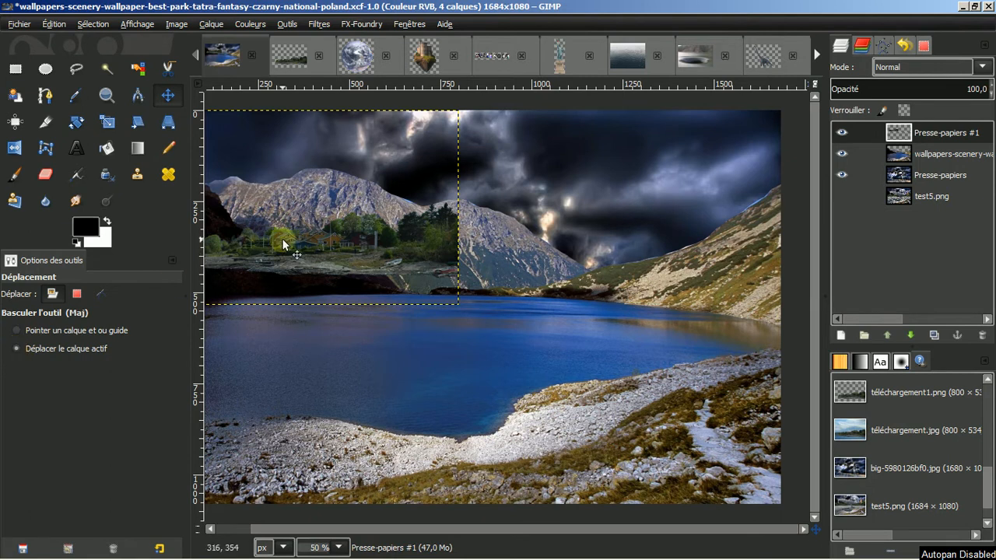
{"action": "left_click_drag", "start_coordinate": [355, 230], "coordinate": [682, 286]}
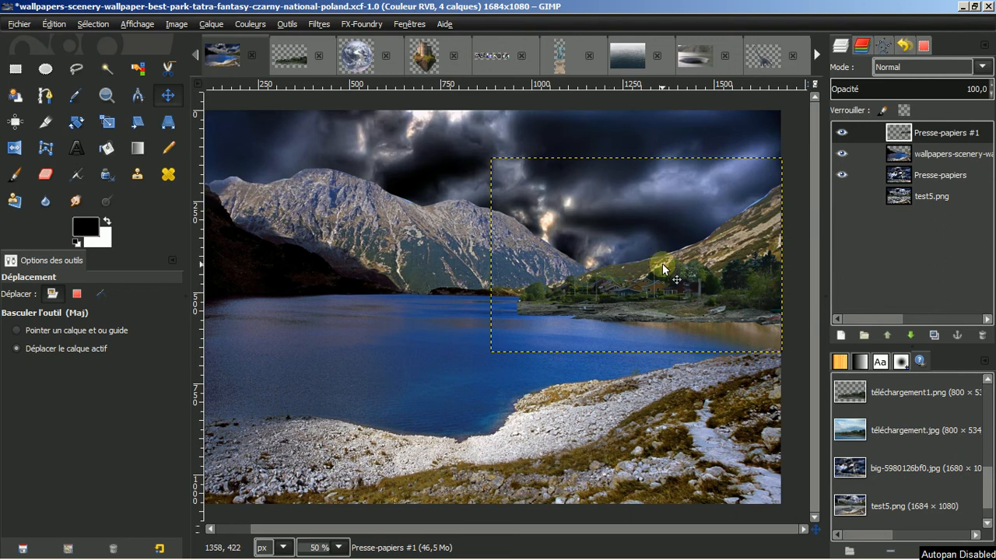
Duplicate the village shoreline layer and flip the copy horizontally
{"action": "left_click", "coordinate": [934, 335]}
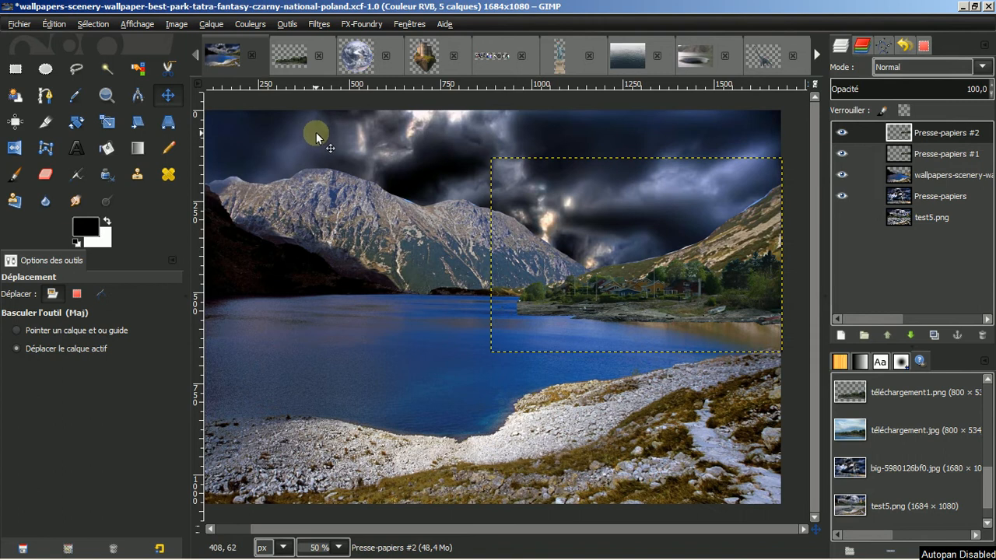
{"action": "left_click", "coordinate": [13, 150]}
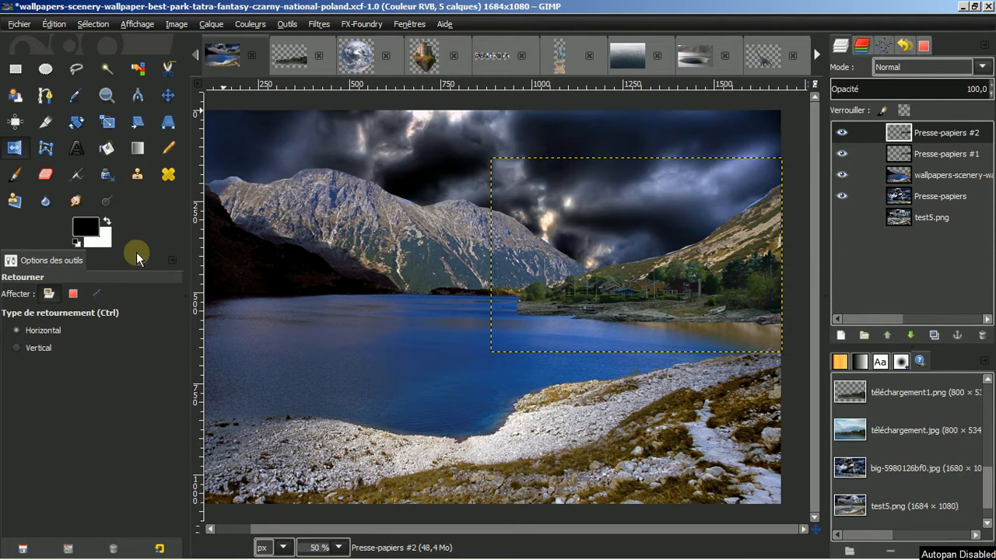
{"action": "left_click", "coordinate": [676, 294]}
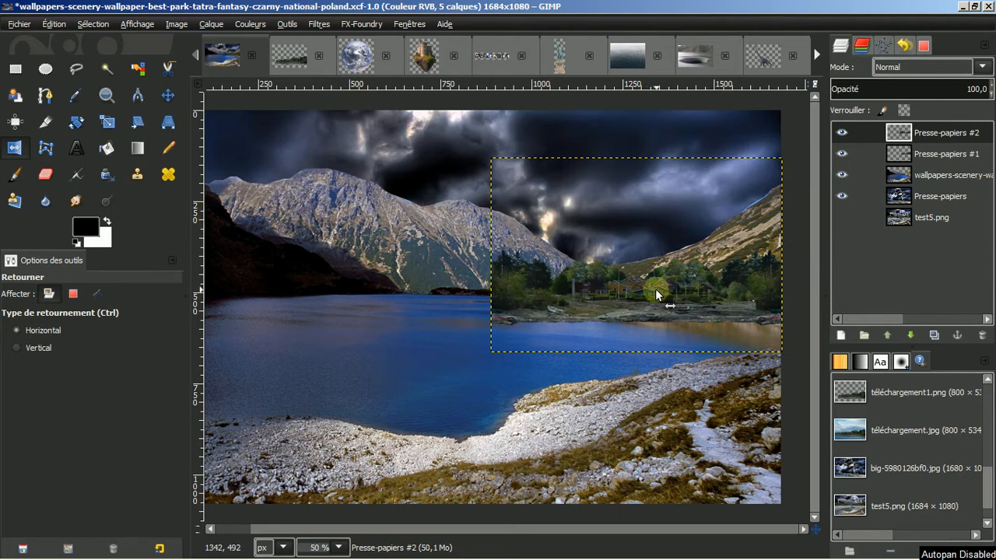
Move the mirrored shoreline copy onto the lake's left-hand far shore, leaving a small gap between the two villages
{"action": "left_click", "coordinate": [168, 95]}
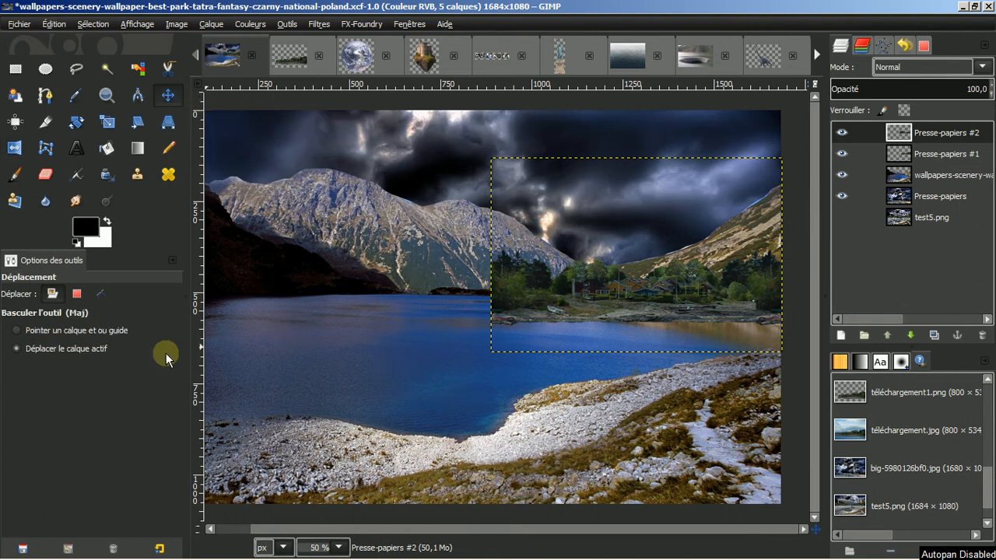
{"action": "left_click_drag", "start_coordinate": [571, 293], "coordinate": [325, 287]}
{"action": "key", "text": "minus"}
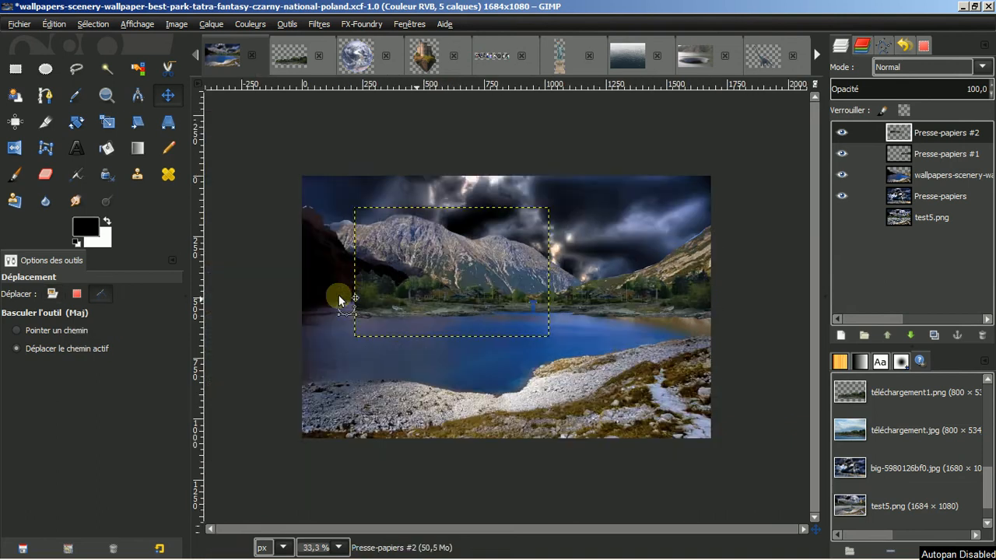
{"action": "left_click_drag", "start_coordinate": [399, 291], "coordinate": [350, 294]}
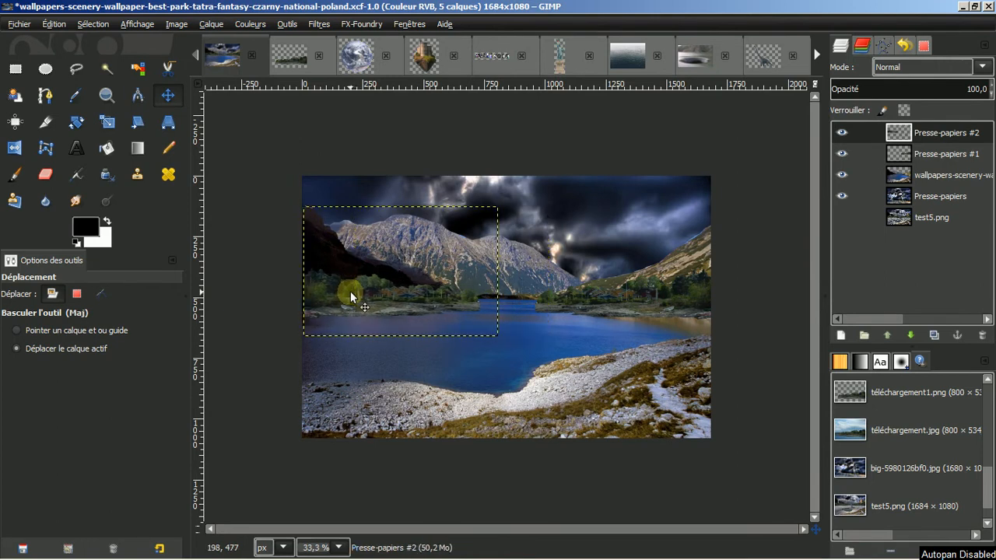
Stretch the right-hand village shoreline layer toward the lake's centre to 935 x 534 px
{"action": "scroll", "coordinate": [608, 264], "scroll_direction": "up", "scroll_amount": 1}
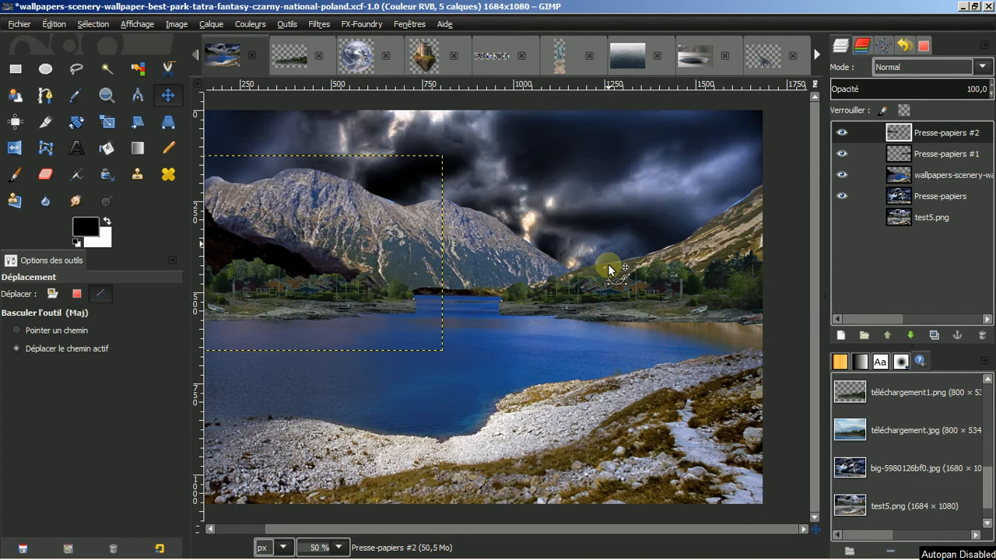
{"action": "scroll", "coordinate": [607, 264], "scroll_direction": "up", "scroll_amount": 1}
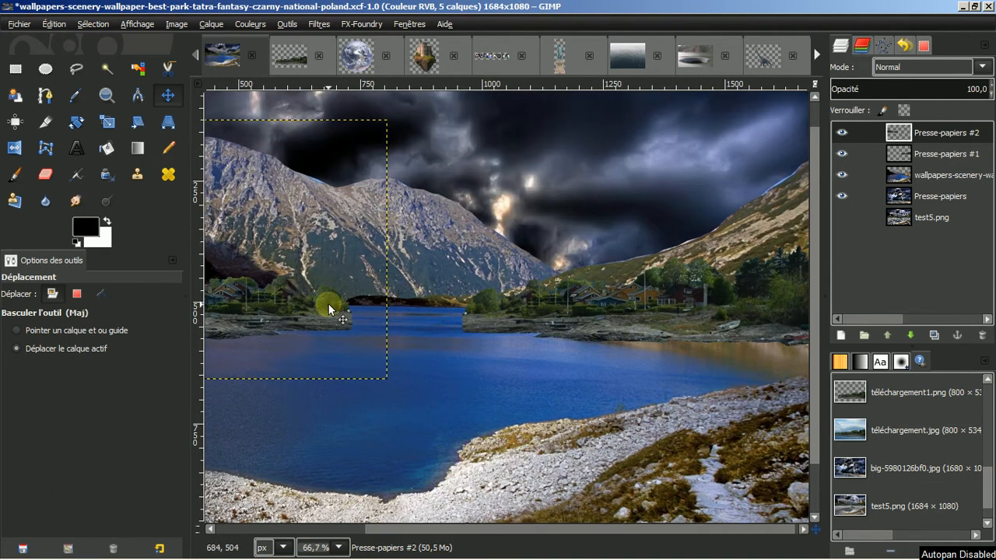
{"action": "left_click", "coordinate": [922, 154]}
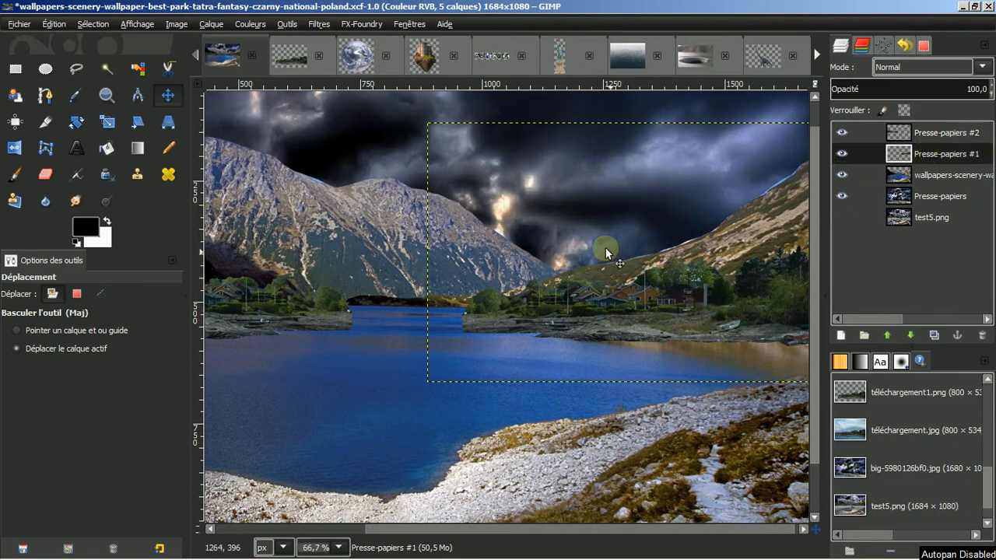
{"action": "left_click", "coordinate": [107, 124]}
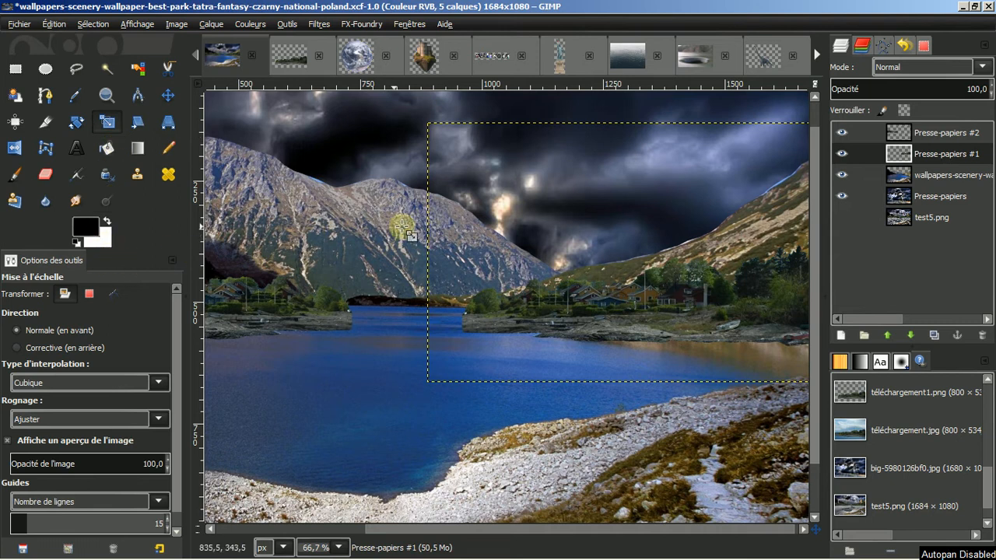
{"action": "left_click", "coordinate": [585, 248]}
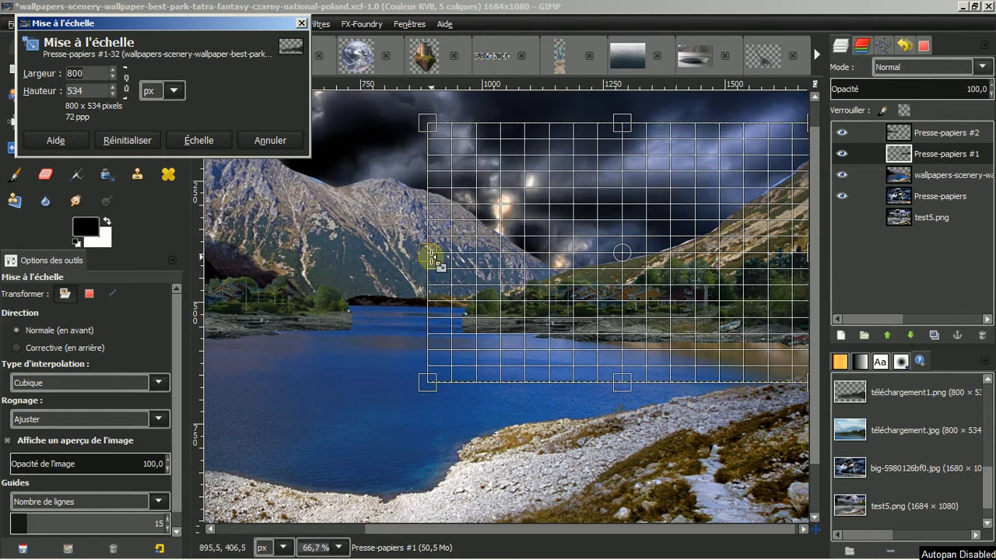
{"action": "left_click_drag", "start_coordinate": [431, 259], "coordinate": [364, 257]}
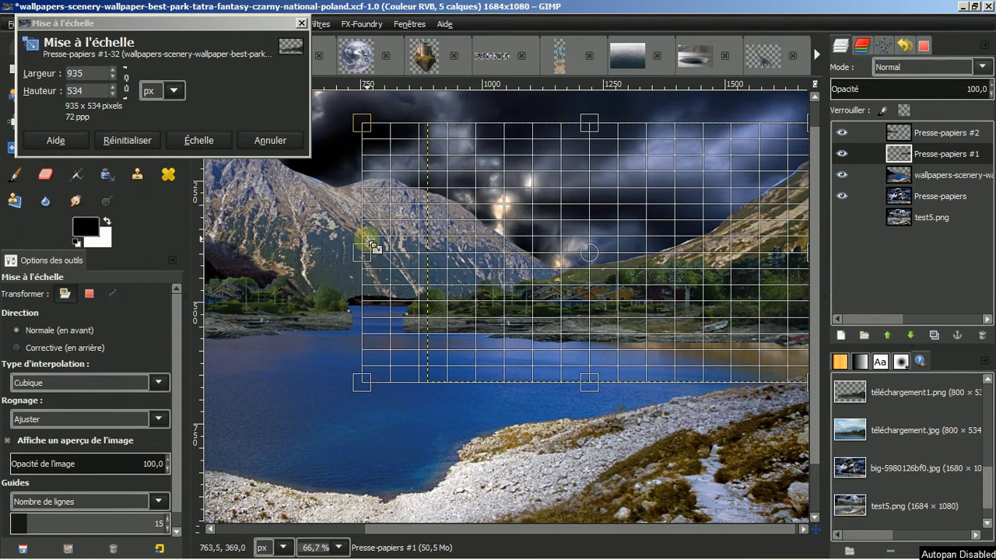
{"action": "left_click", "coordinate": [200, 141]}
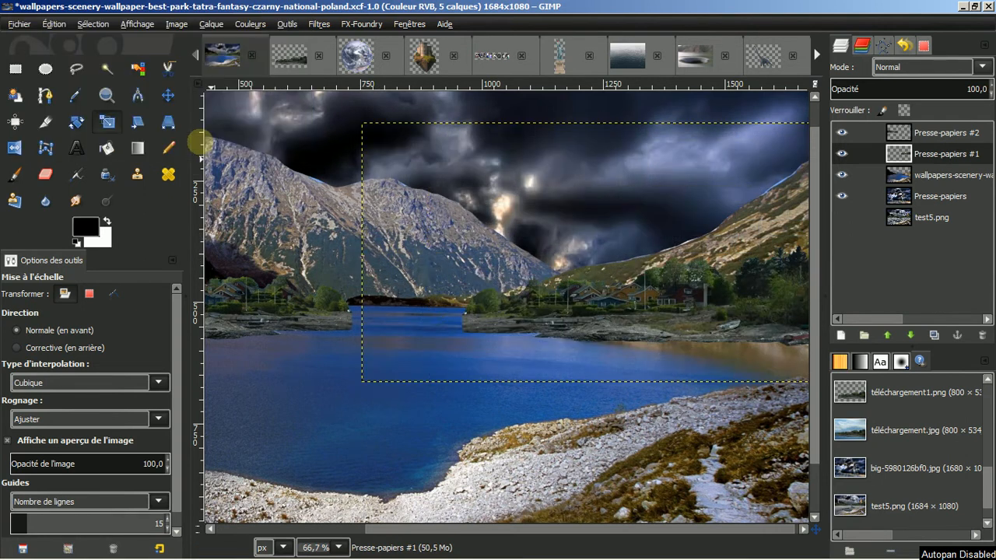
Stretch the left-hand mirrored shoreline layer toward the centre to 935 x 534 px so the two shorelines join
{"action": "left_click", "coordinate": [922, 138]}
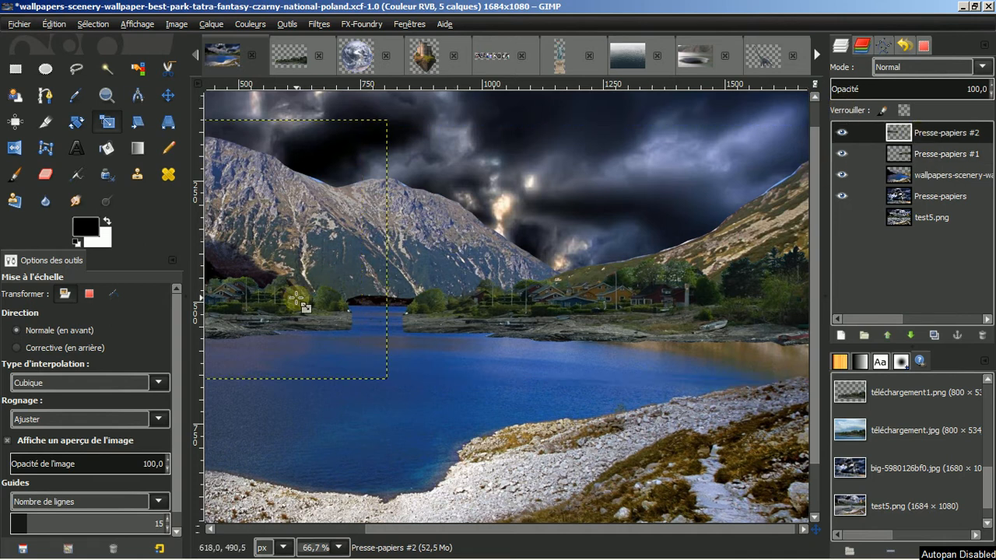
{"action": "left_click", "coordinate": [295, 298]}
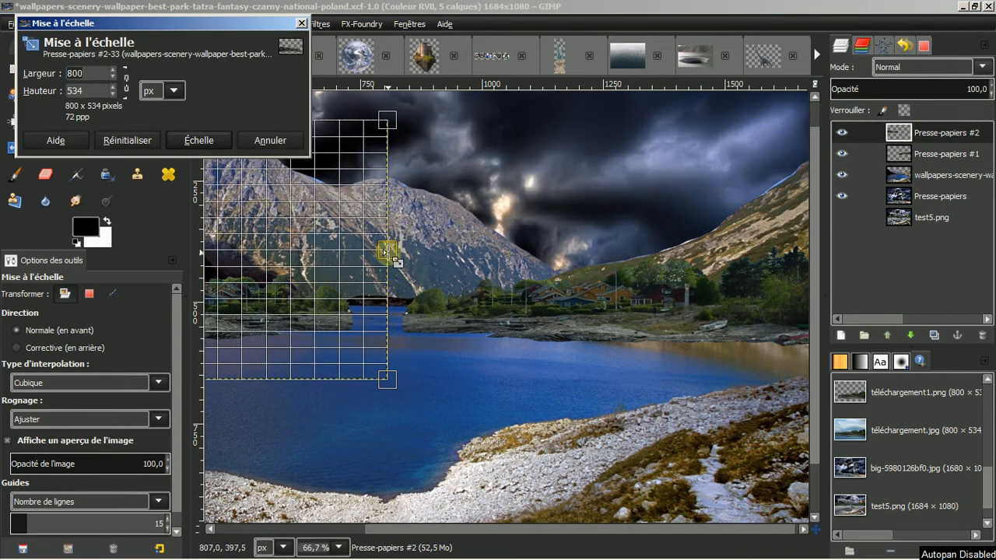
{"action": "left_click_drag", "start_coordinate": [384, 252], "coordinate": [452, 265]}
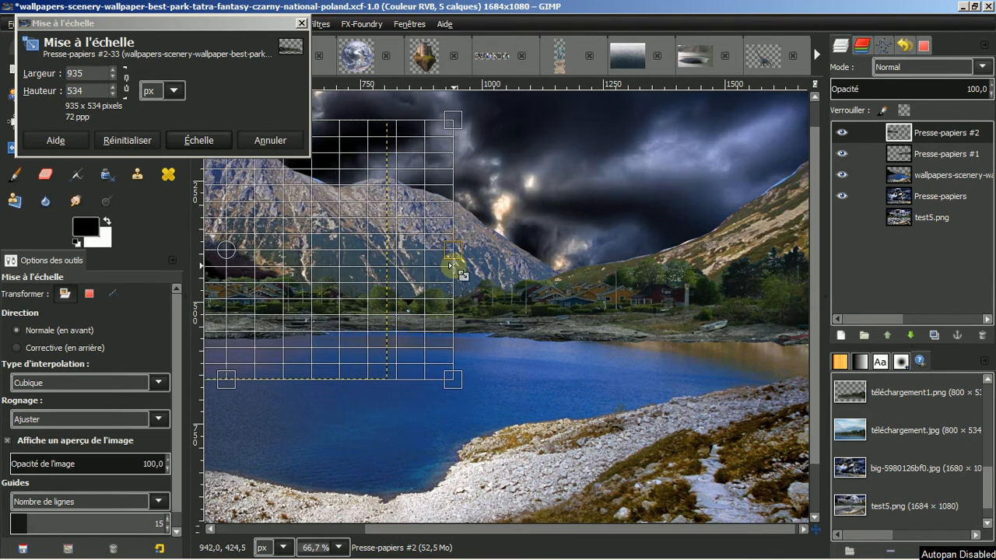
{"action": "left_click", "coordinate": [197, 140]}
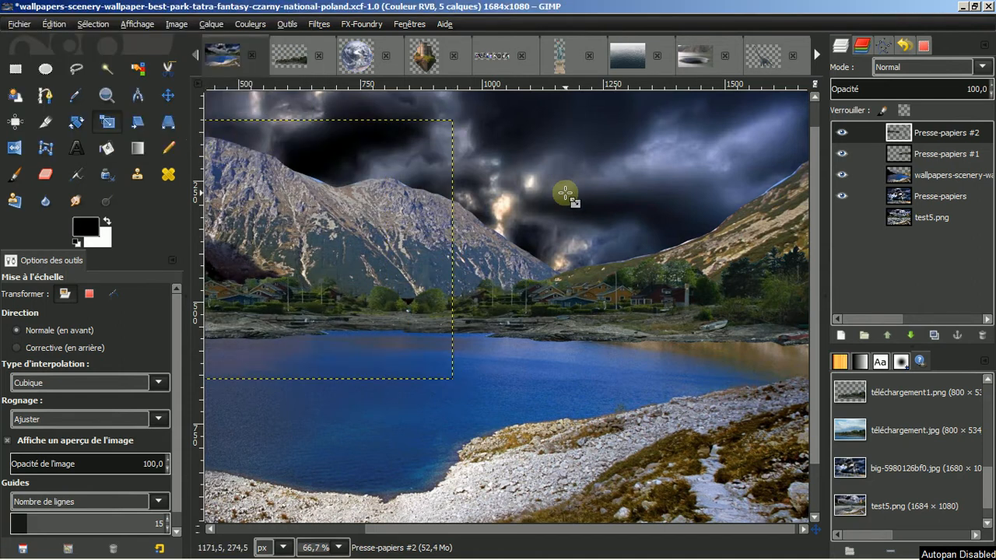
Fit the boundaries of both village shoreline layers and the stormy sky layer to the image size
{"action": "scroll", "coordinate": [566, 193], "scroll_direction": "down", "scroll_amount": 2}
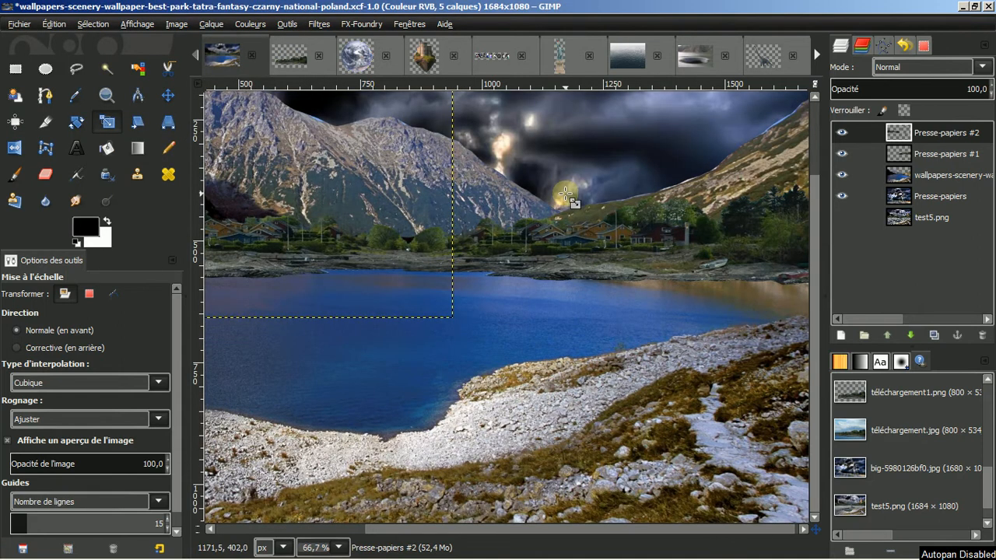
{"action": "scroll", "coordinate": [539, 240], "scroll_direction": "down", "scroll_amount": 1}
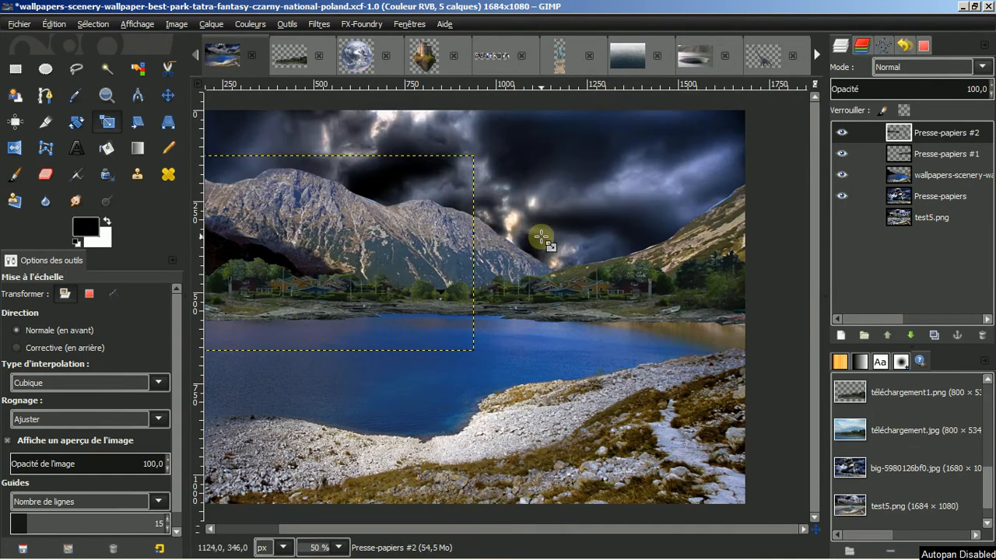
{"action": "left_click_drag", "start_coordinate": [494, 534], "coordinate": [438, 534]}
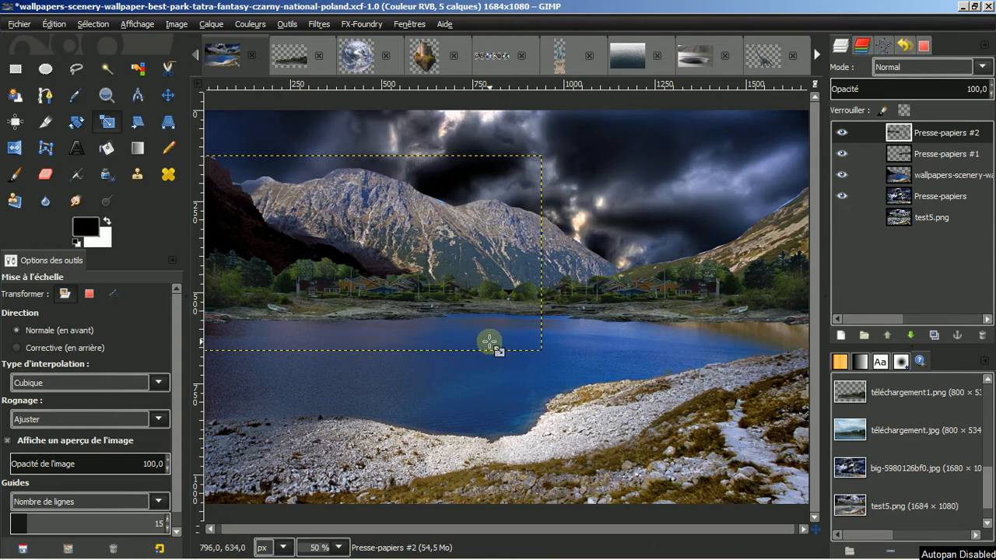
{"action": "right_click", "coordinate": [931, 133]}
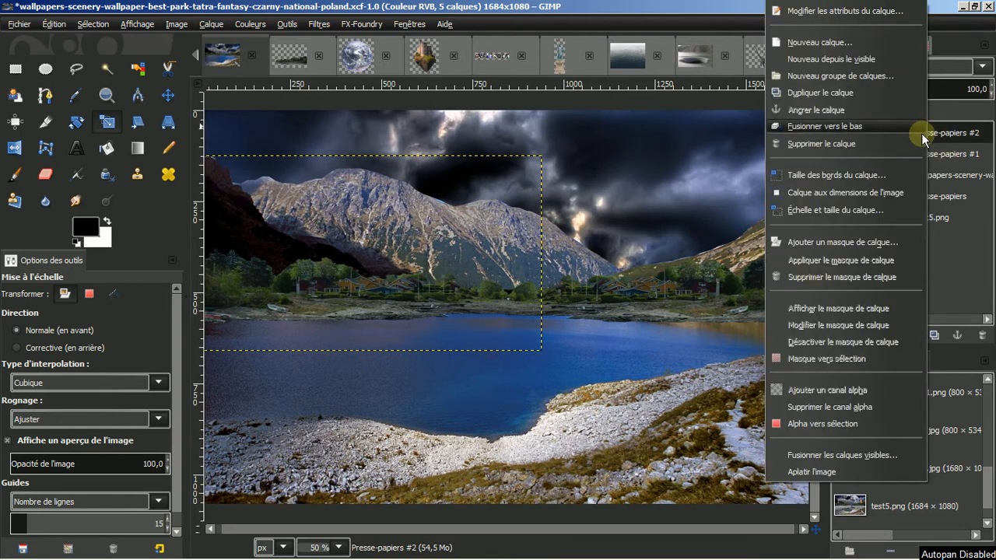
{"action": "left_click", "coordinate": [858, 192]}
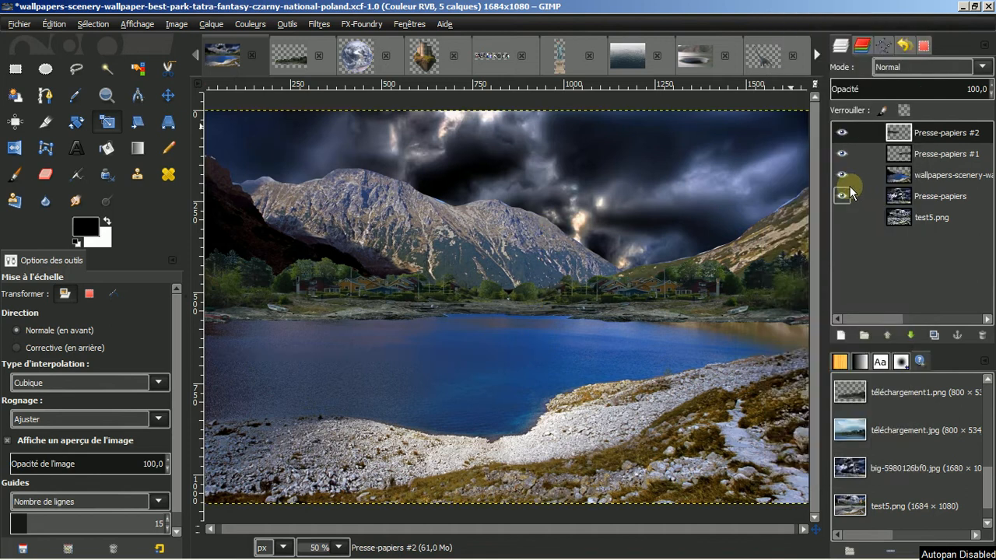
{"action": "left_click", "coordinate": [941, 157]}
{"action": "right_click", "coordinate": [939, 157]}
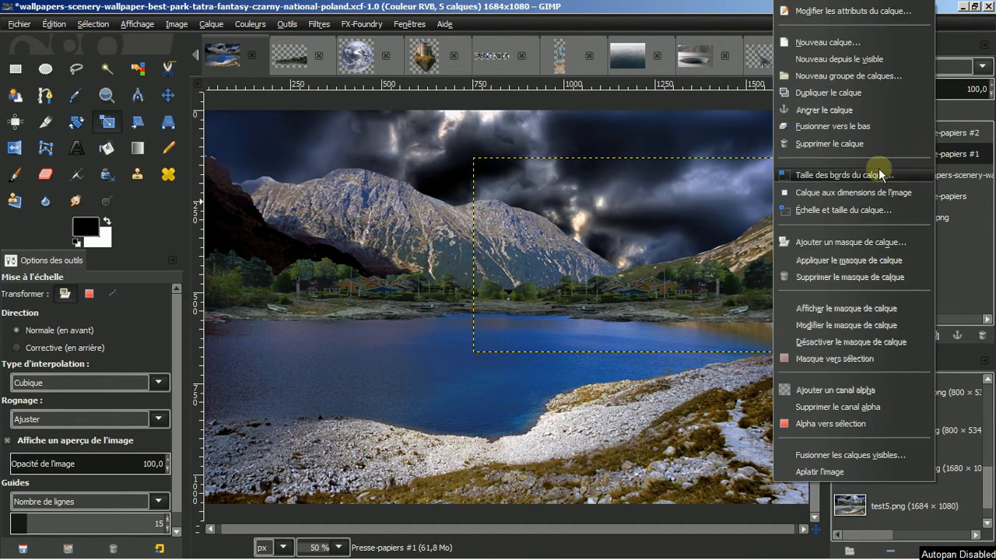
{"action": "left_click", "coordinate": [870, 190]}
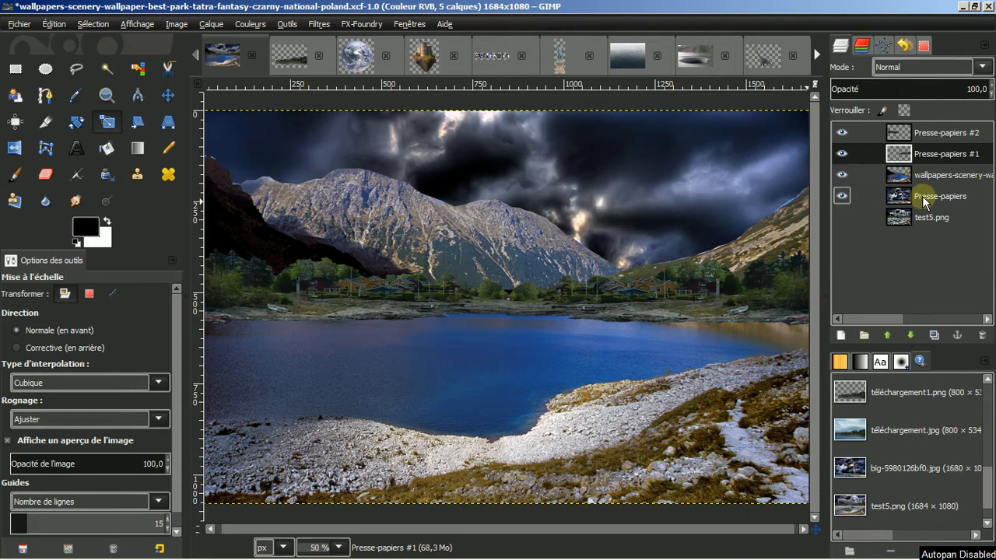
{"action": "left_click", "coordinate": [922, 196]}
{"action": "right_click", "coordinate": [923, 197]}
{"action": "left_click", "coordinate": [884, 192]}
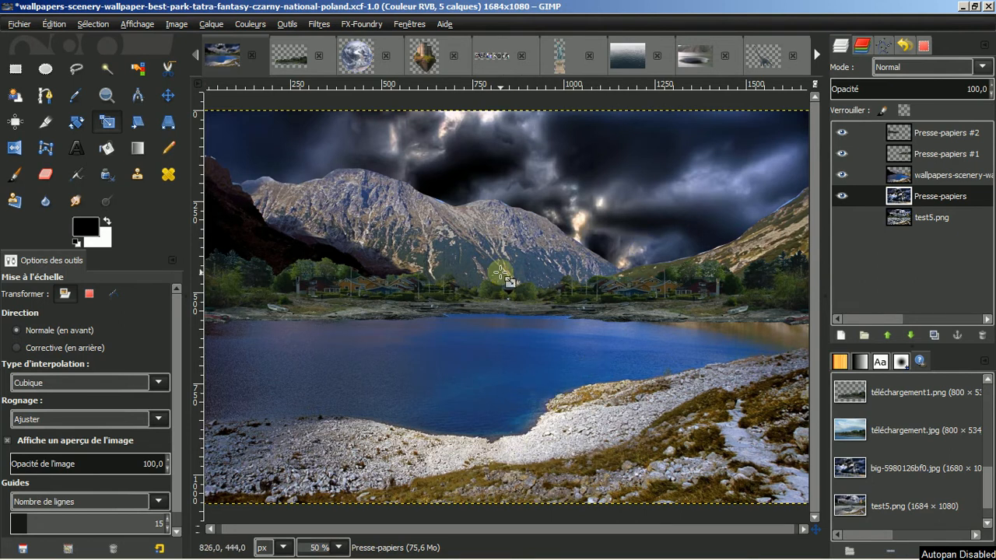
Close the shoreline image téléchargement1.png and copy the flying castle rock from its own image
{"action": "left_click", "coordinate": [290, 61]}
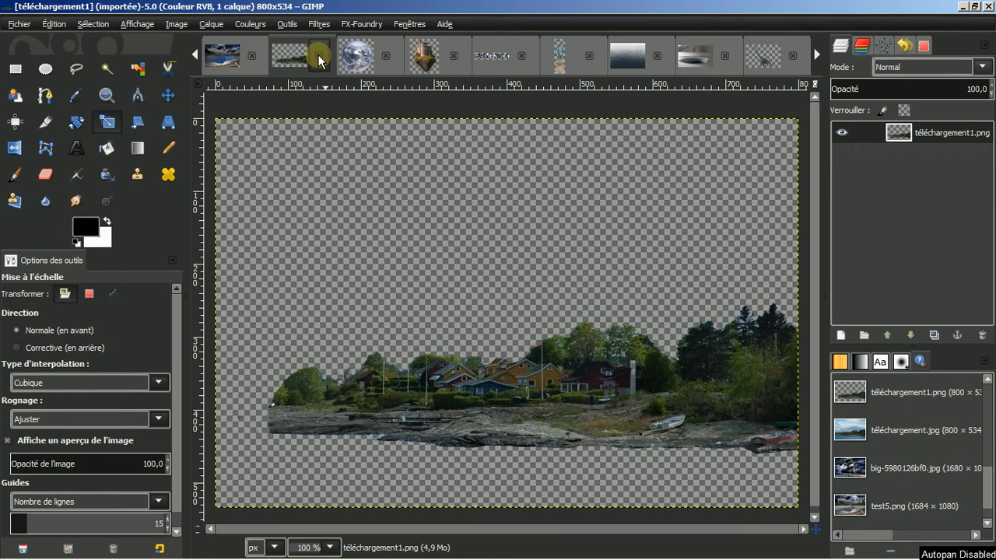
{"action": "left_click", "coordinate": [319, 60]}
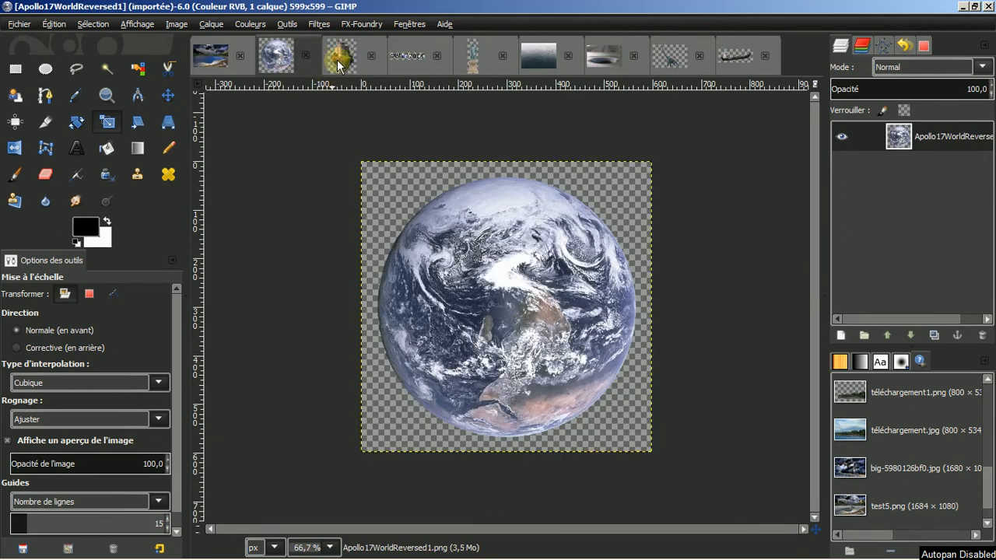
{"action": "left_click", "coordinate": [340, 62]}
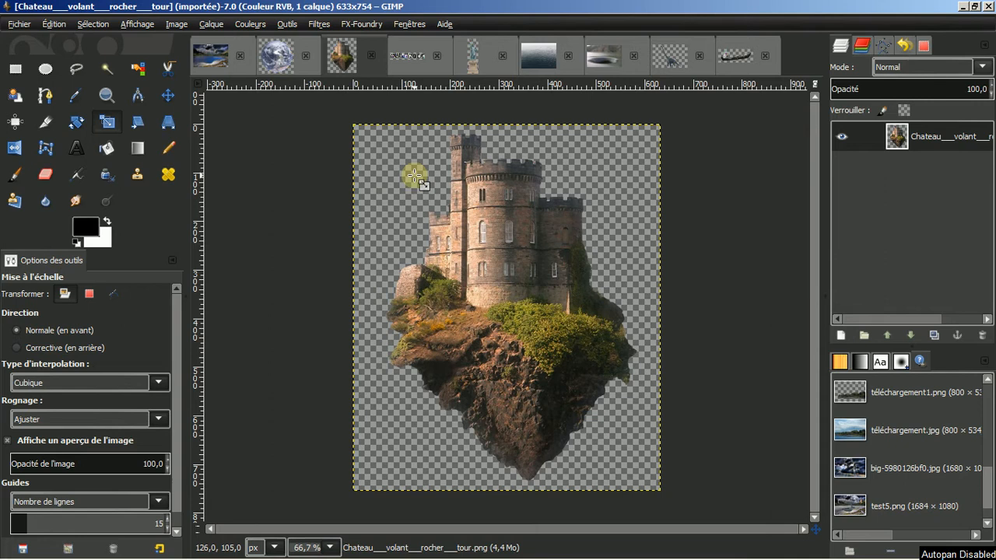
{"action": "left_click", "coordinate": [53, 24]}
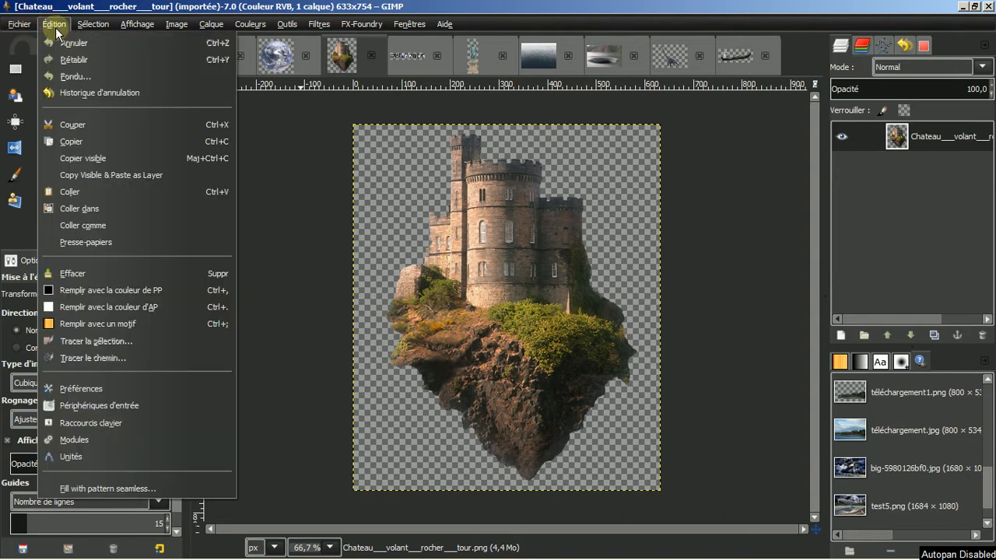
{"action": "left_click", "coordinate": [68, 145]}
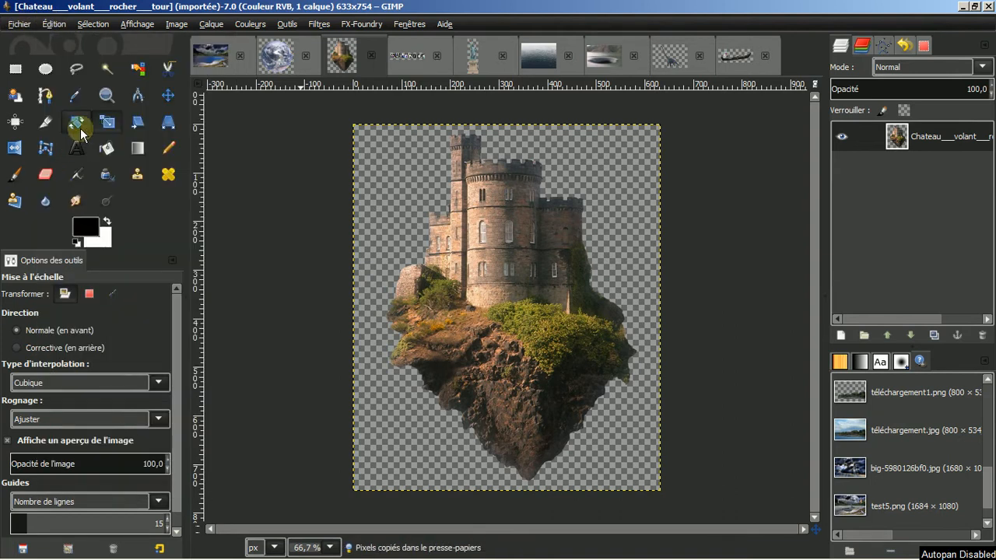
Paste the copied flying castle rock into the lake montage as a new layer
{"action": "left_click", "coordinate": [213, 61]}
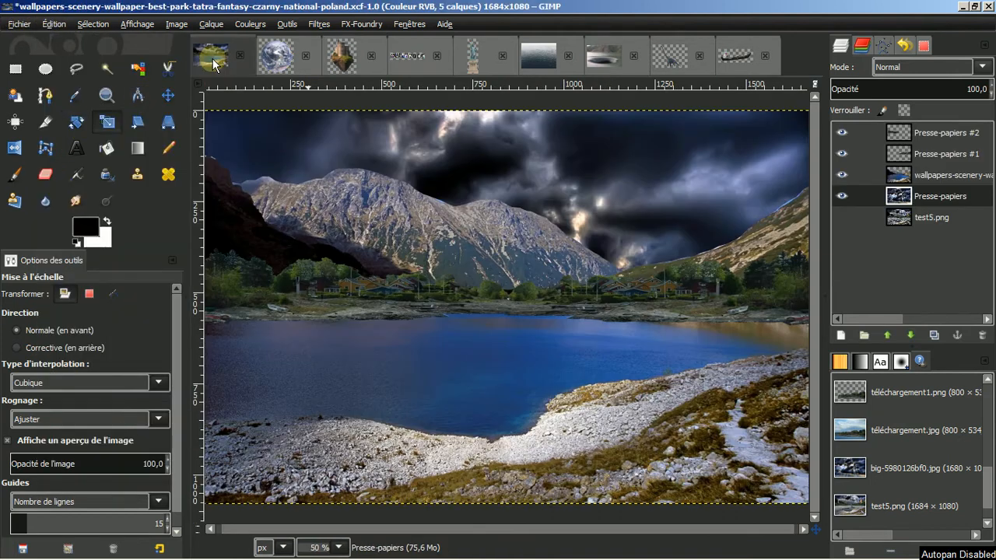
{"action": "left_click", "coordinate": [53, 24]}
{"action": "mouse_move", "coordinate": [78, 229]}
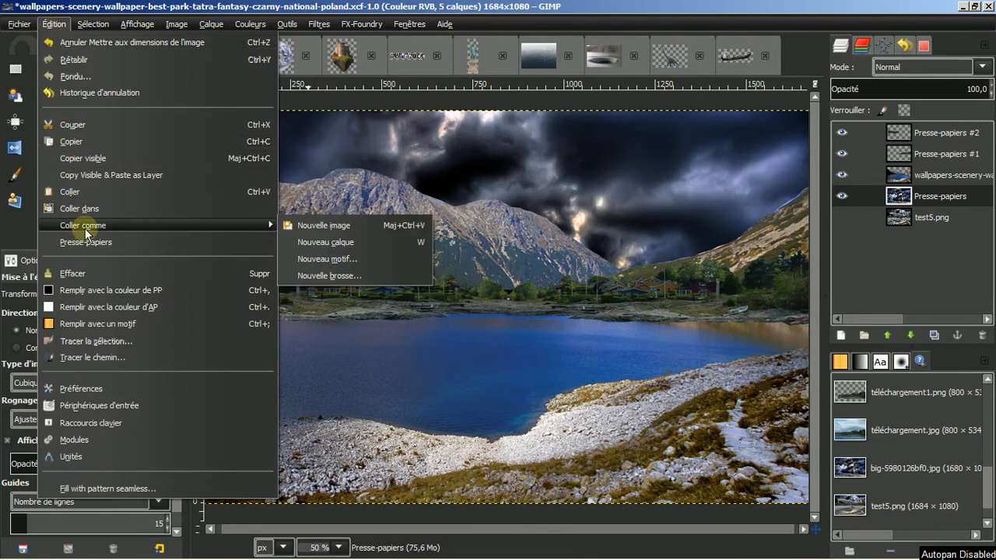
{"action": "left_click", "coordinate": [313, 243]}
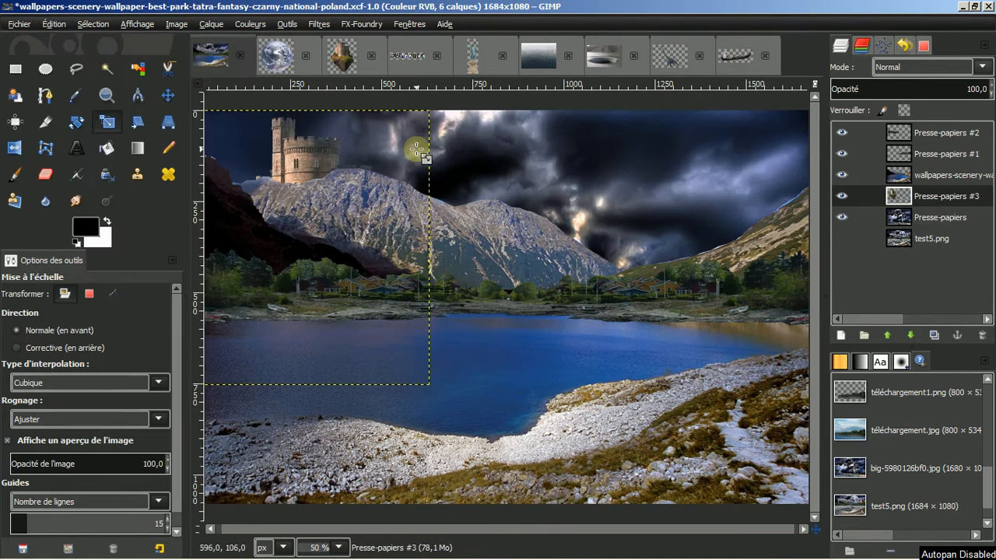
Move the castle to the right side of the scene and raise its layer one level above the mountain landscape layer
{"action": "left_click", "coordinate": [166, 93]}
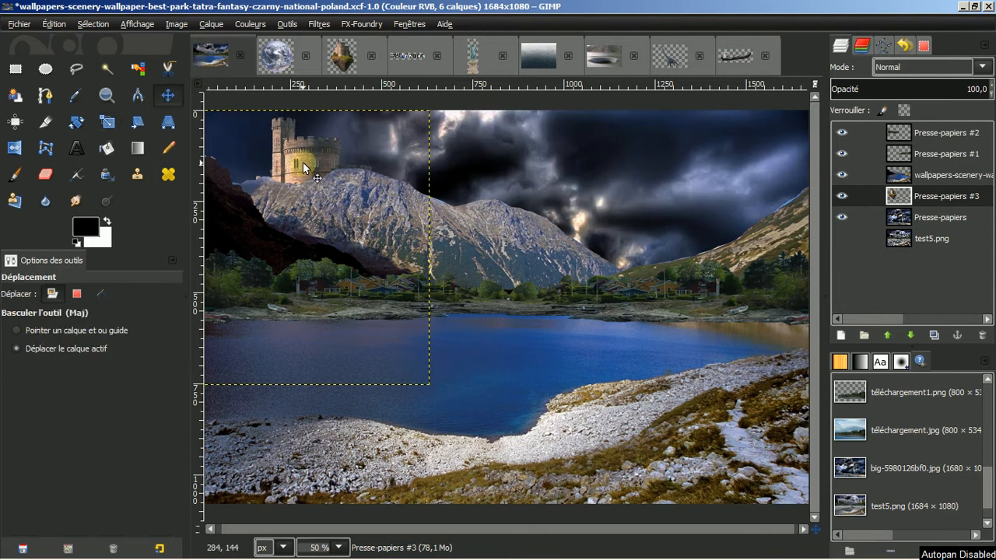
{"action": "left_click_drag", "start_coordinate": [303, 162], "coordinate": [662, 185]}
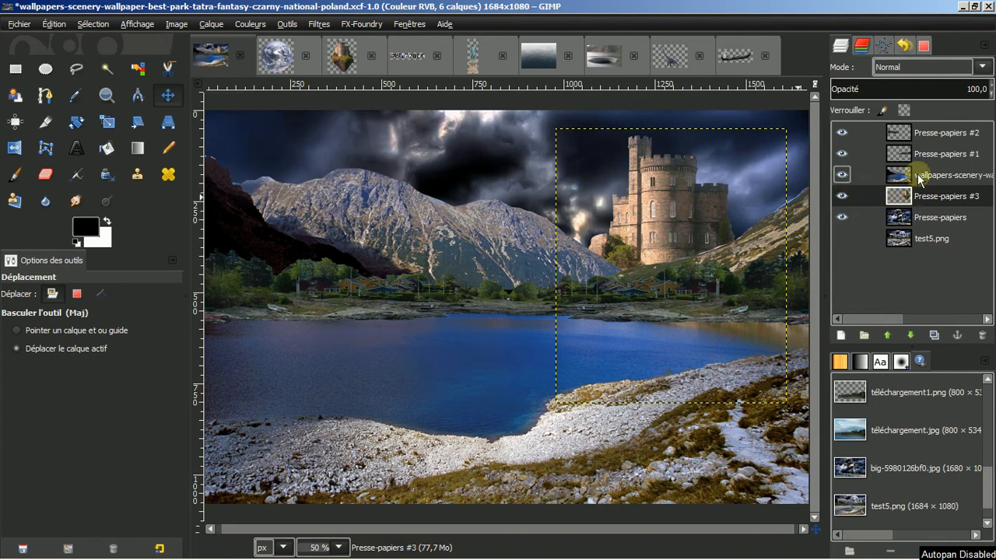
{"action": "left_click", "coordinate": [888, 335]}
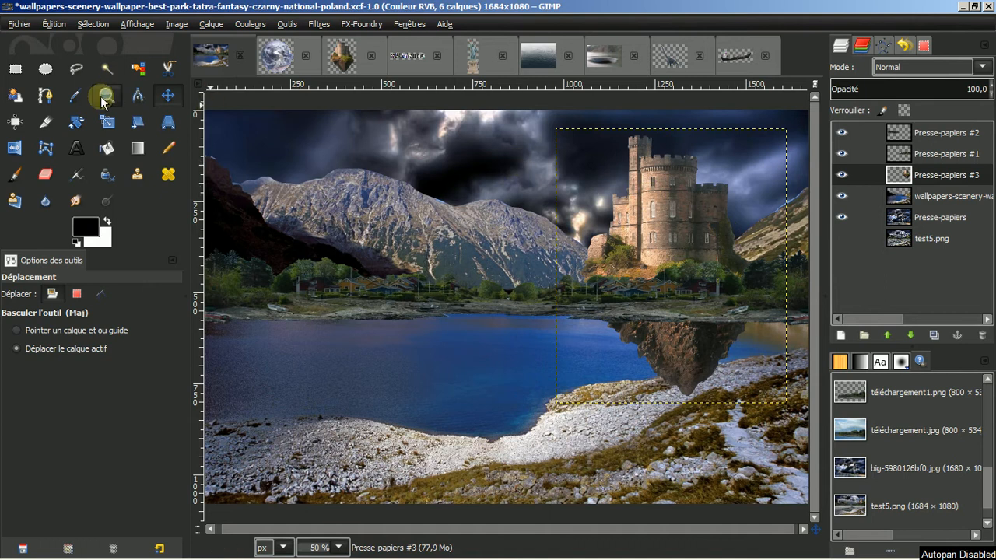
Scale the castle layer down proportionally to 405 x 482 px
{"action": "left_click", "coordinate": [105, 125]}
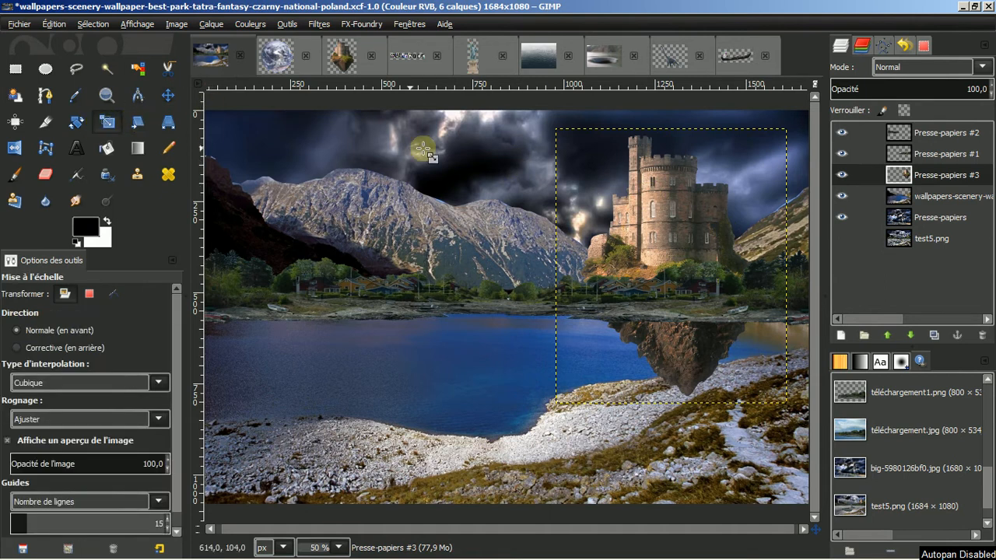
{"action": "left_click", "coordinate": [646, 192]}
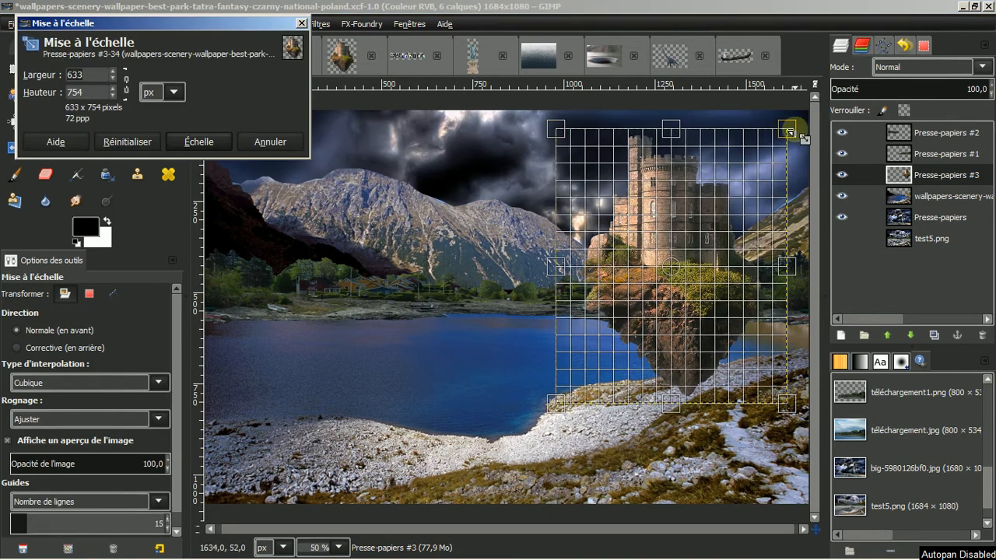
{"action": "left_click_drag", "start_coordinate": [785, 129], "coordinate": [736, 169]}
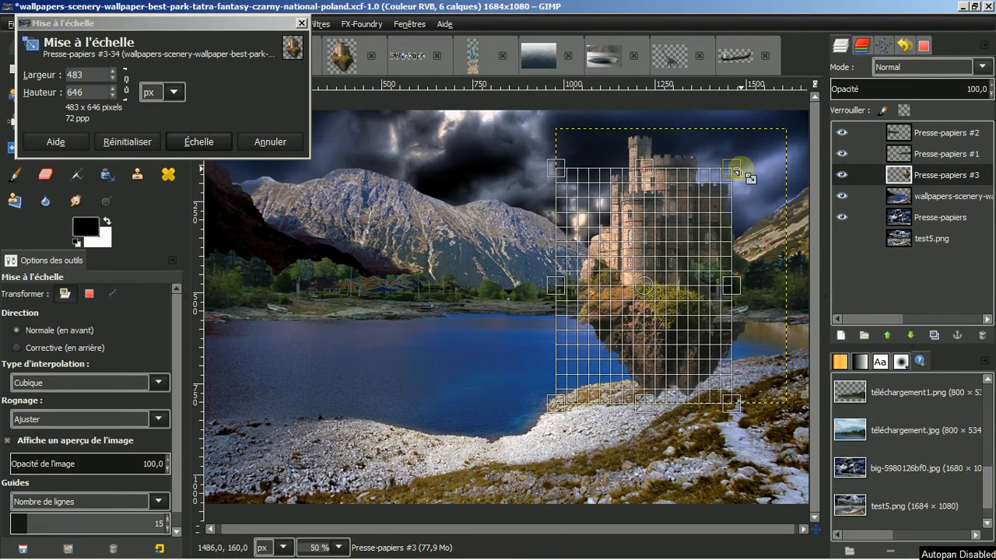
{"action": "left_click", "coordinate": [127, 141]}
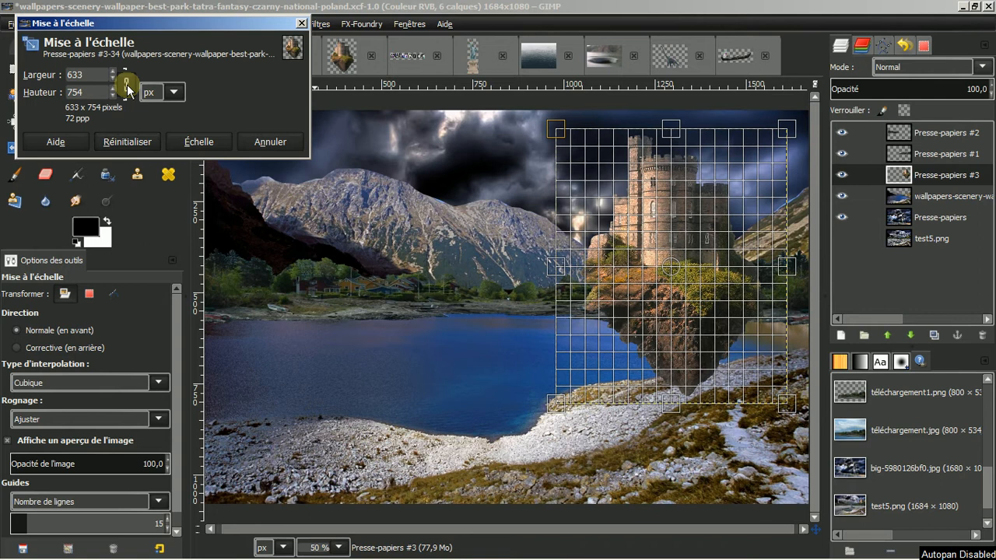
{"action": "left_click", "coordinate": [785, 133]}
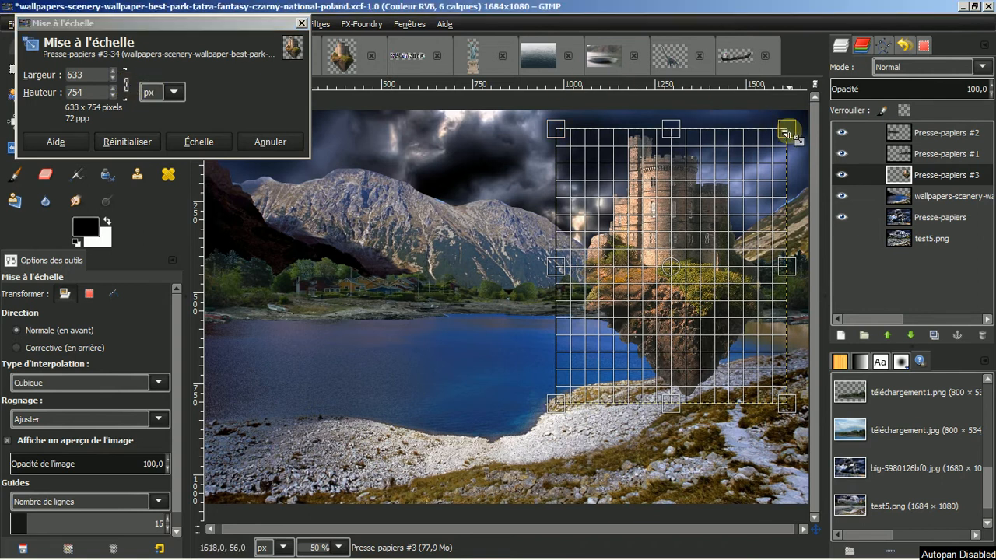
{"action": "left_click_drag", "start_coordinate": [786, 133], "coordinate": [649, 234]}
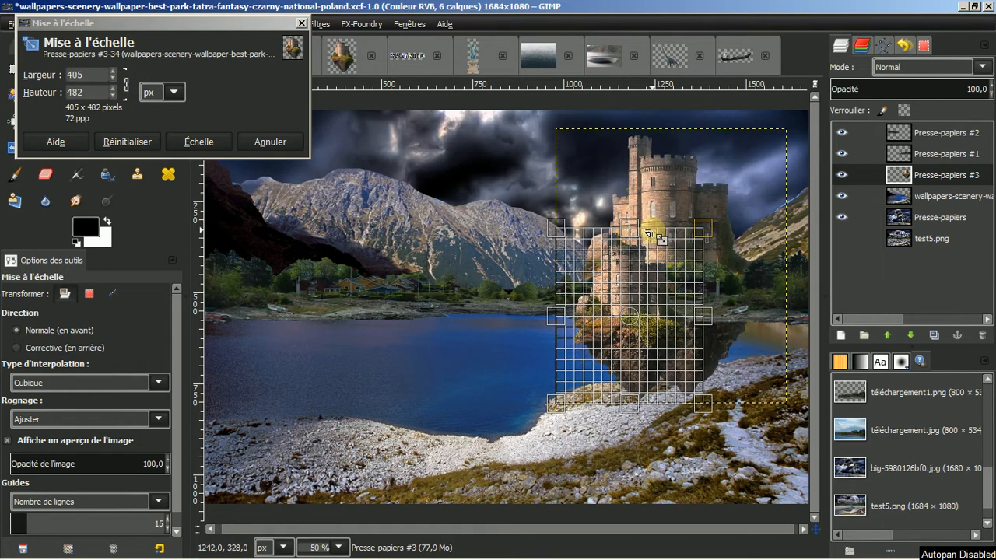
{"action": "left_click", "coordinate": [202, 141]}
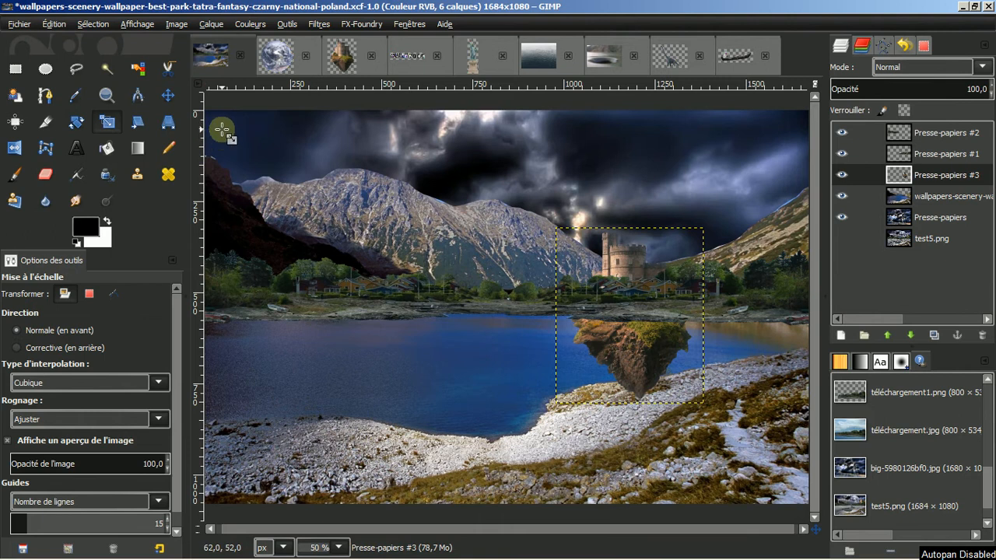
Move the castle onto the right-hand hillside behind the village trees and fit its layer boundary to the image size
{"action": "left_click", "coordinate": [168, 98]}
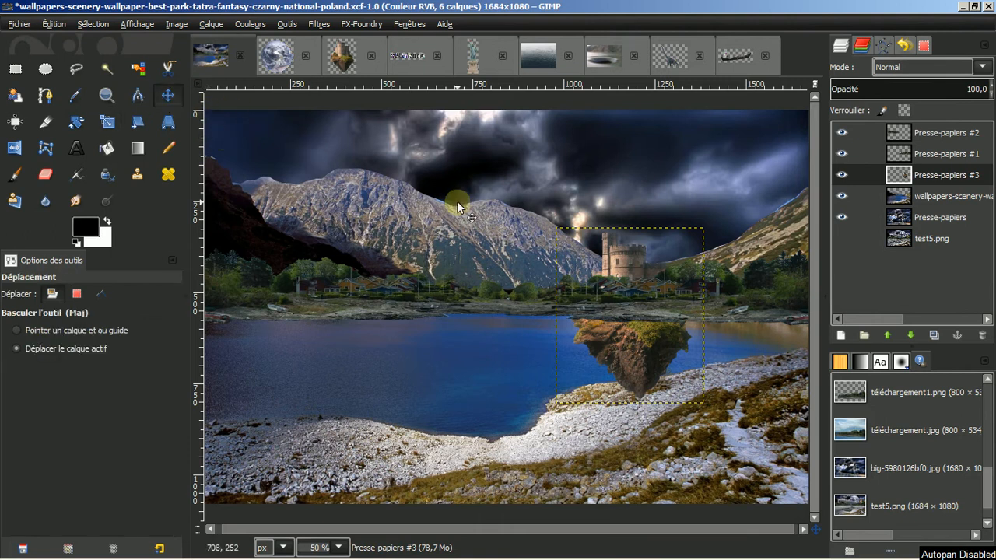
{"action": "left_click_drag", "start_coordinate": [629, 273], "coordinate": [729, 217]}
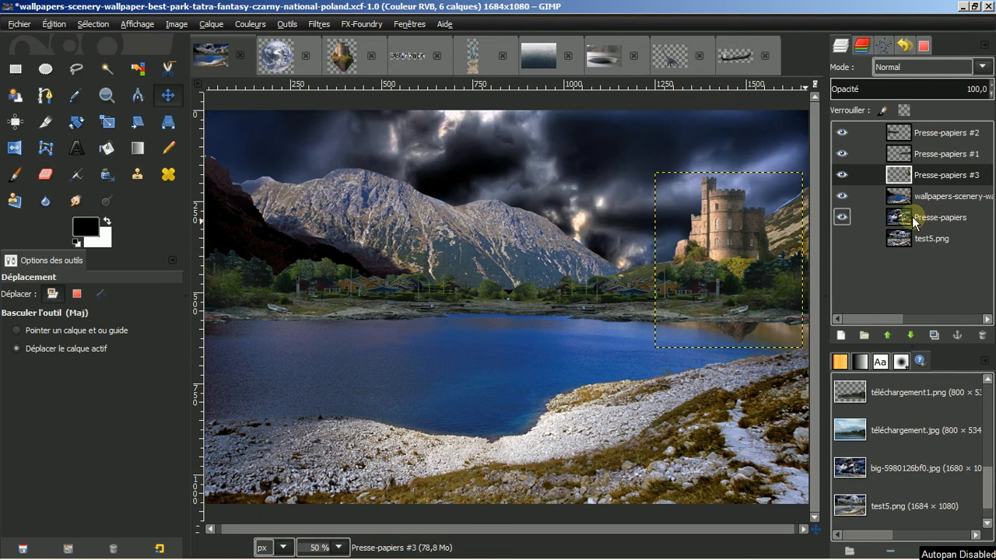
{"action": "right_click", "coordinate": [938, 177]}
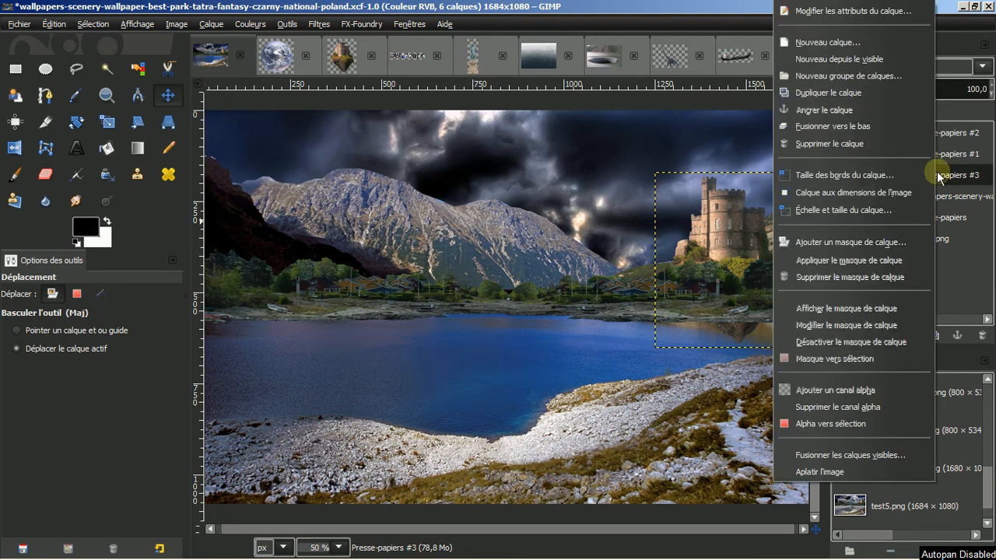
{"action": "left_click", "coordinate": [892, 192]}
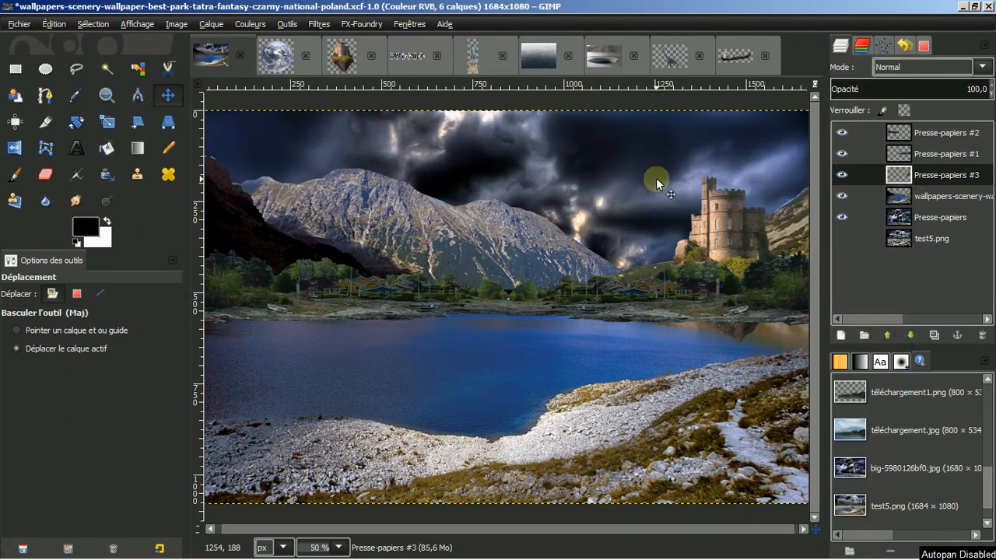
Close the castle source image and copy the Earth globe from the Apollo17WorldReversed1 image
{"action": "left_click", "coordinate": [339, 62]}
{"action": "left_click", "coordinate": [371, 56]}
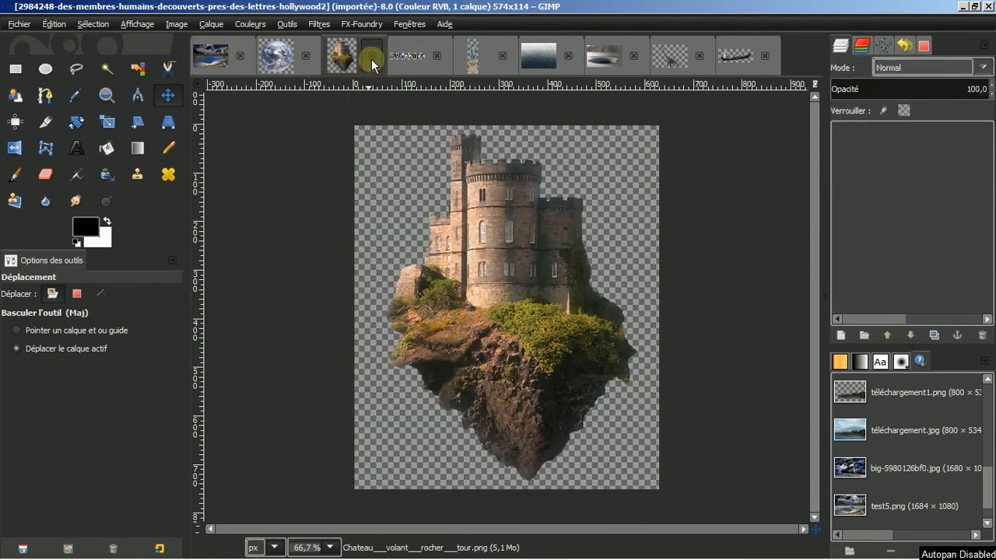
{"action": "left_click", "coordinate": [287, 63]}
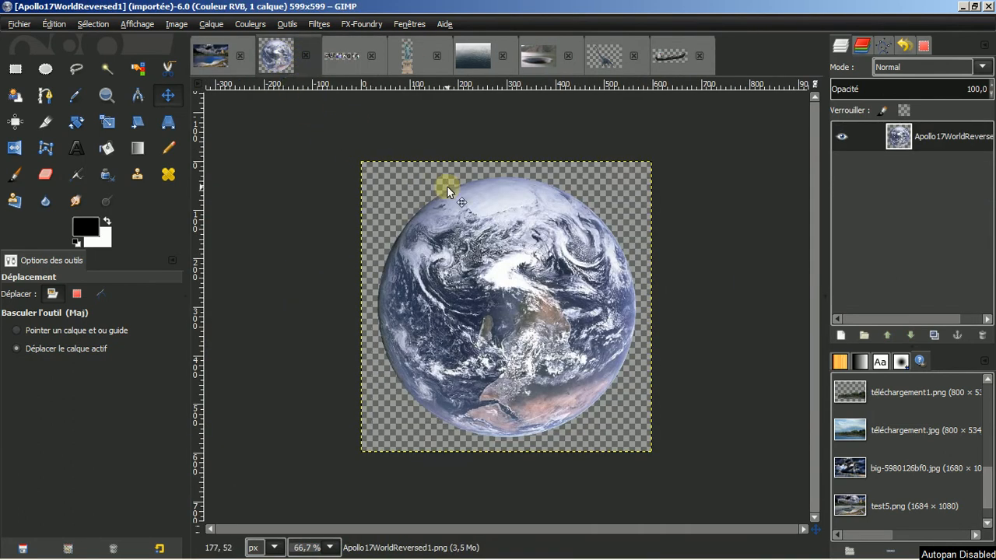
{"action": "left_click", "coordinate": [49, 24]}
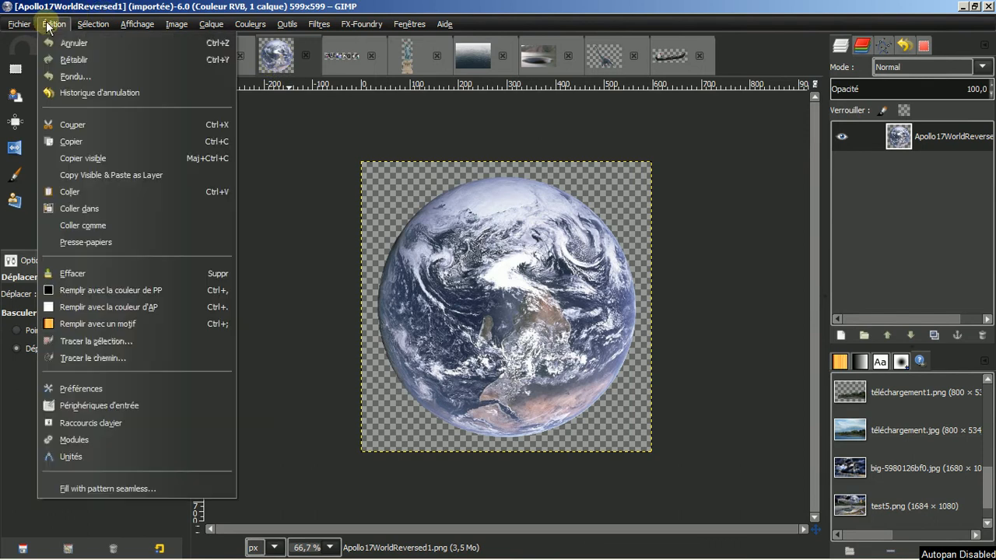
{"action": "left_click", "coordinate": [63, 142]}
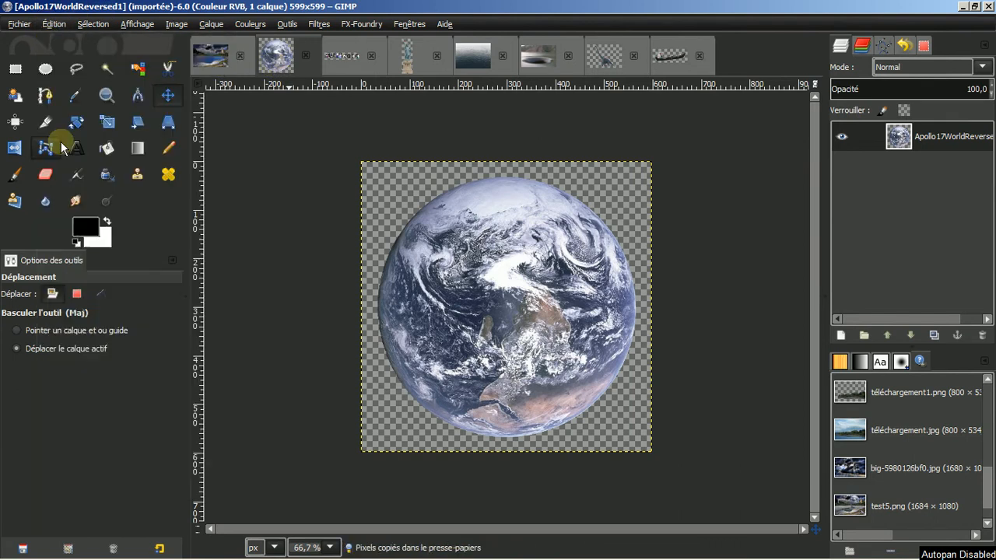
Paste the Earth globe into the lake montage as a new layer
{"action": "left_click", "coordinate": [215, 48]}
{"action": "left_click", "coordinate": [52, 24]}
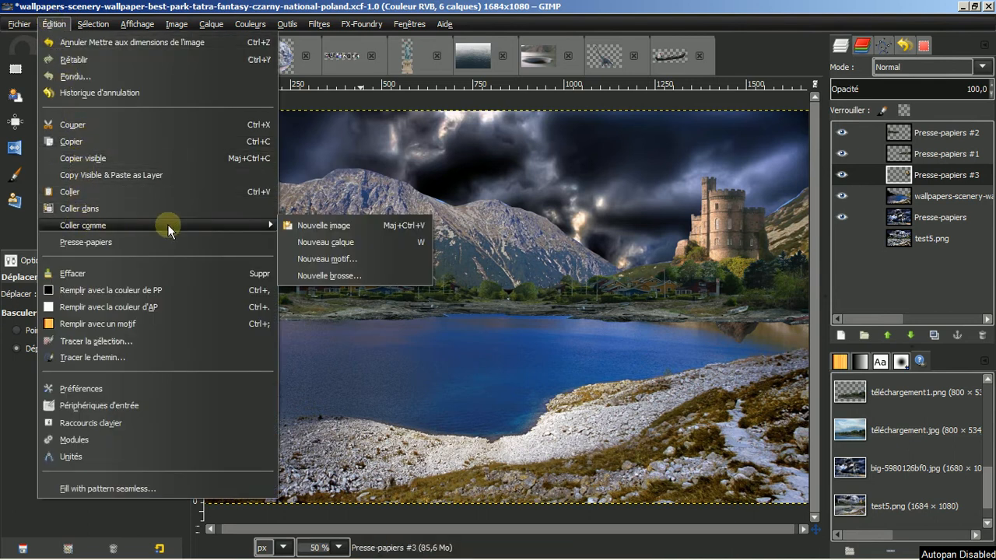
{"action": "left_click", "coordinate": [296, 243]}
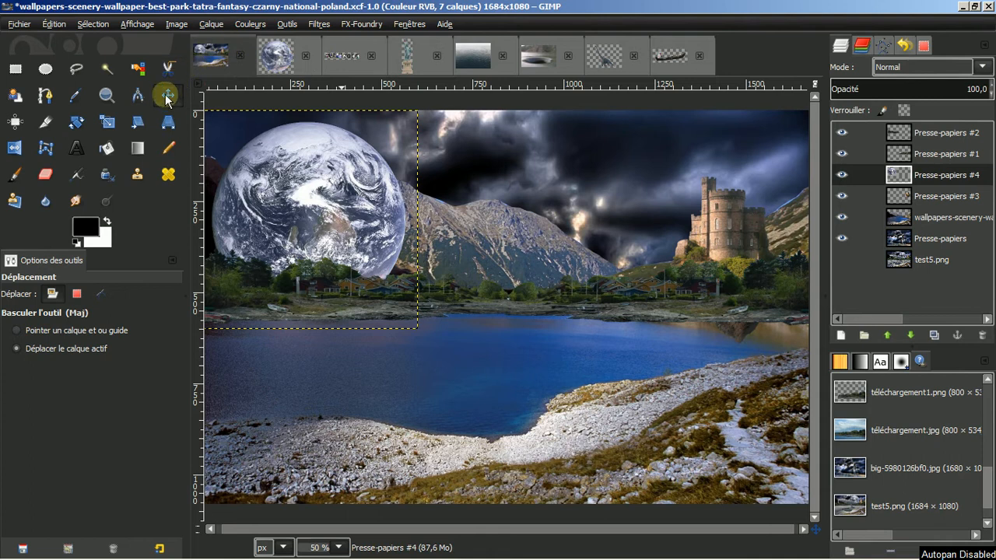
Move the globe into the sky just left of the castle and lower its layer two levels, behind the mountain landscape
{"action": "left_click_drag", "start_coordinate": [287, 208], "coordinate": [560, 202]}
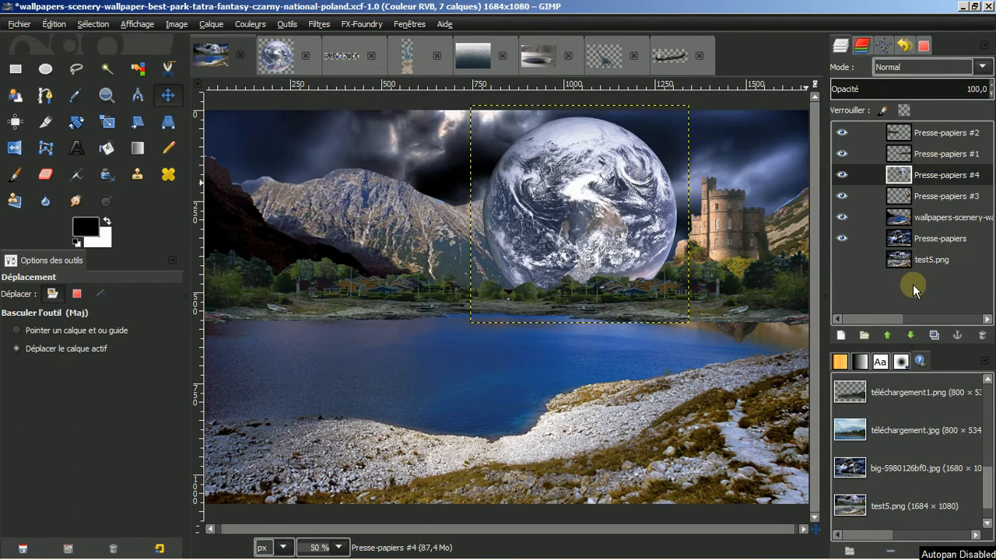
{"action": "left_click", "coordinate": [908, 331]}
{"action": "left_click", "coordinate": [908, 333]}
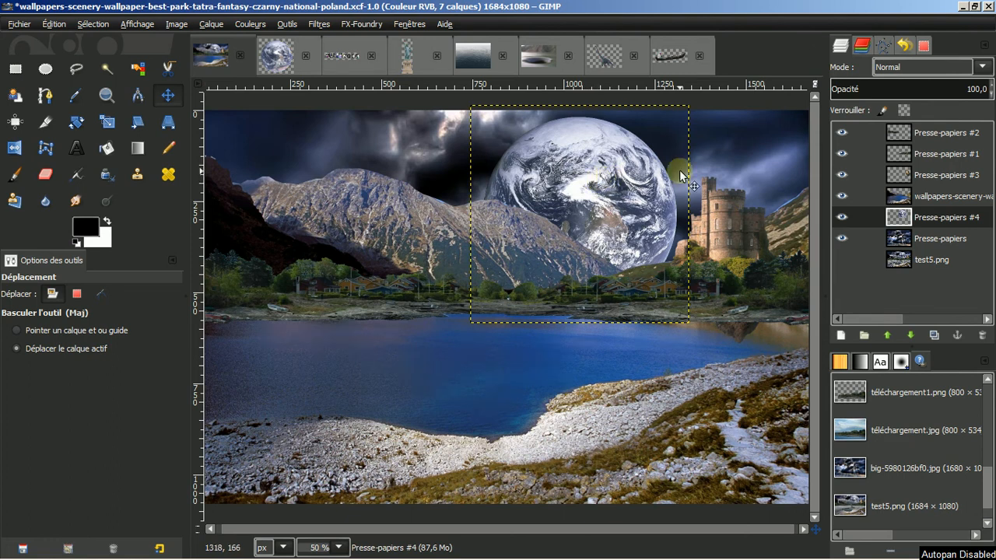
Fit the boundary of the Earth globe layer to the image size
{"action": "left_click", "coordinate": [926, 218]}
{"action": "right_click", "coordinate": [928, 220]}
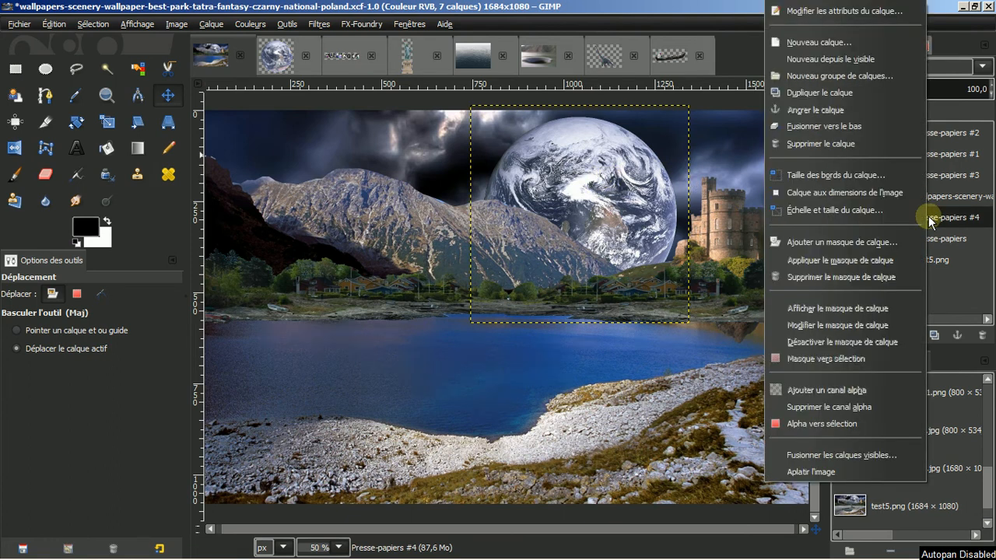
{"action": "left_click", "coordinate": [893, 194]}
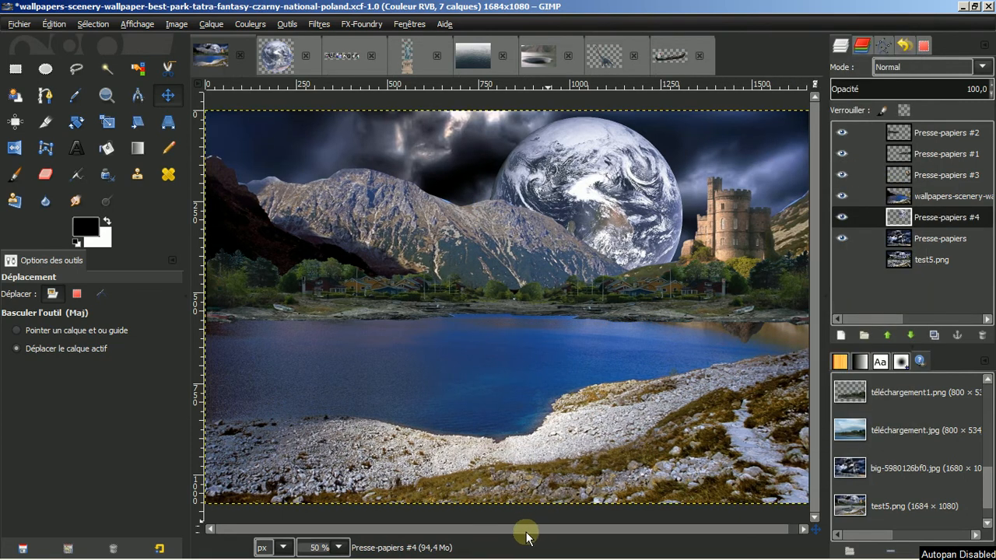
Close the Earth source image and copy the HOLLYWOOD lettering from its own image
{"action": "left_click", "coordinate": [272, 58]}
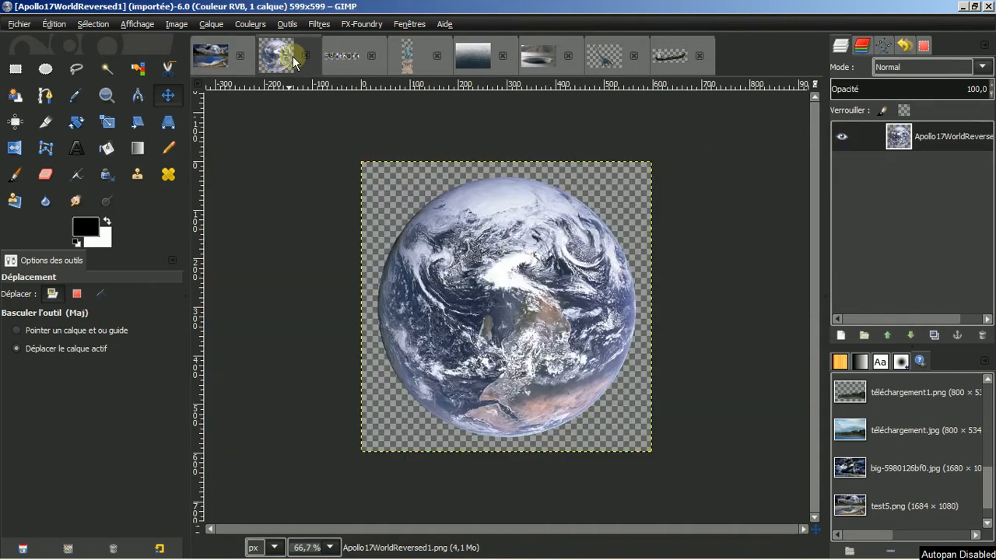
{"action": "left_click", "coordinate": [301, 59]}
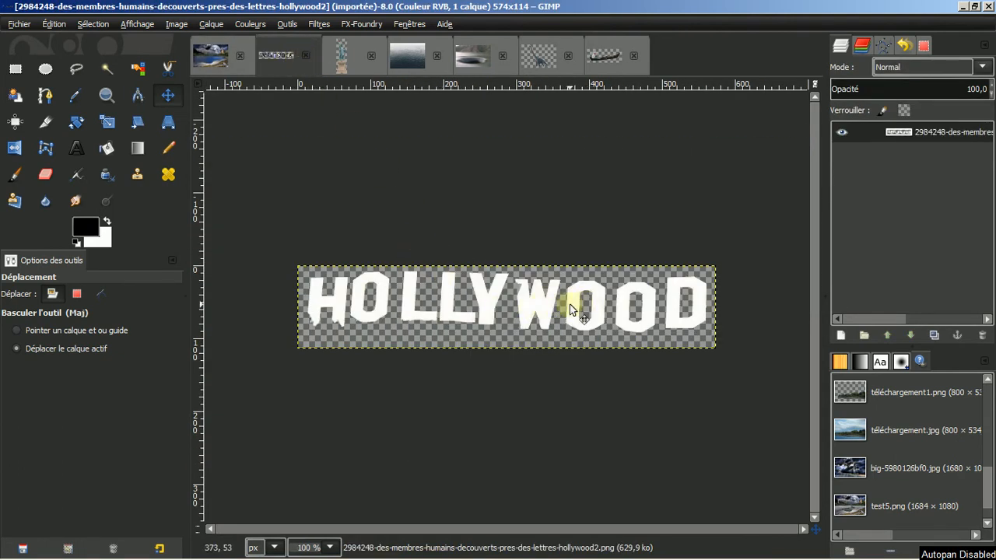
{"action": "left_click", "coordinate": [53, 26]}
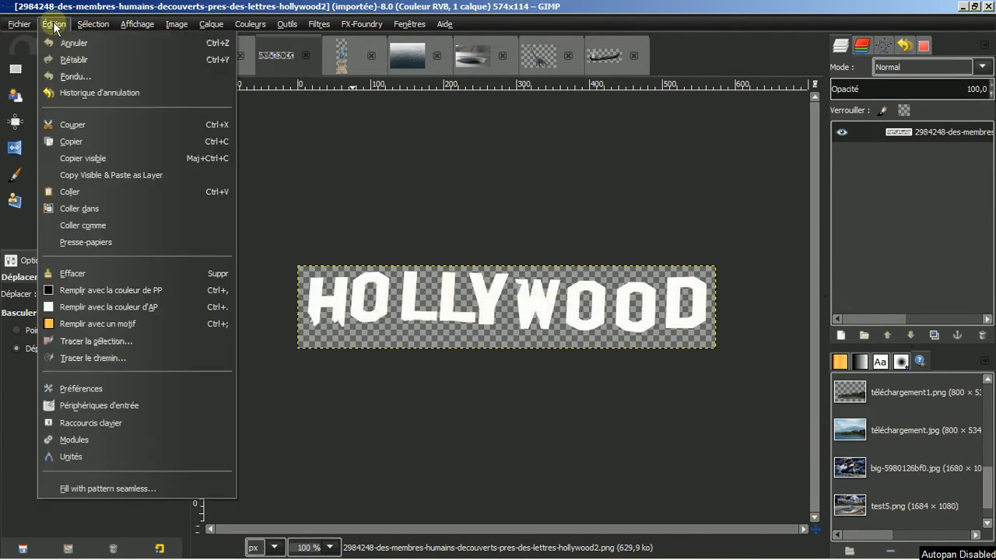
{"action": "left_click", "coordinate": [66, 141]}
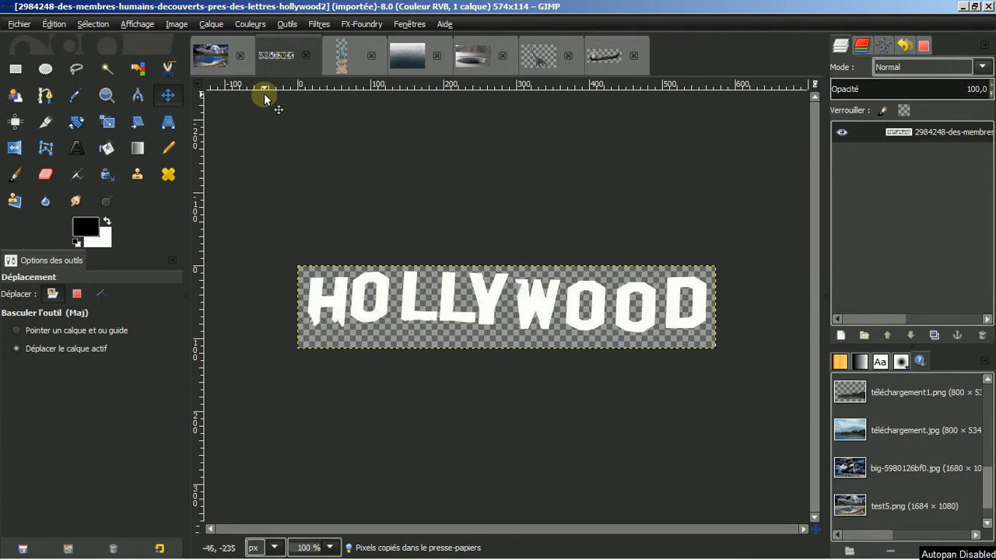
Paste the HOLLYWOOD lettering into the lake montage as a new layer
{"action": "left_click", "coordinate": [209, 66]}
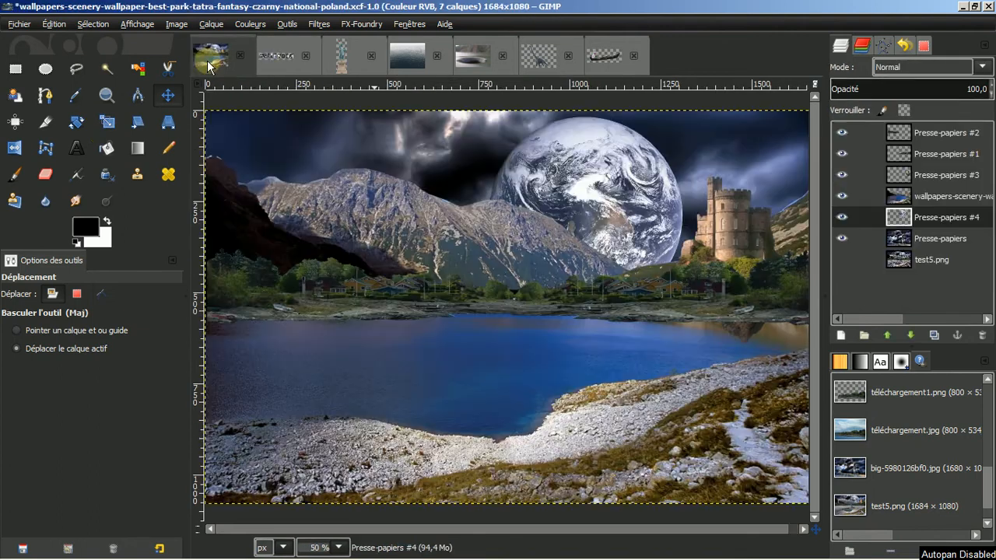
{"action": "left_click", "coordinate": [54, 24]}
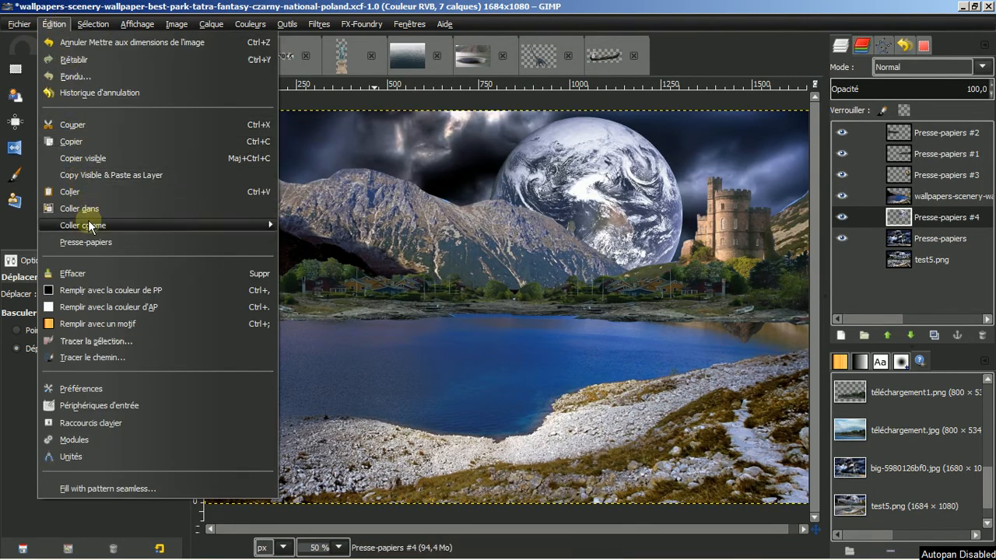
{"action": "mouse_move", "coordinate": [140, 224]}
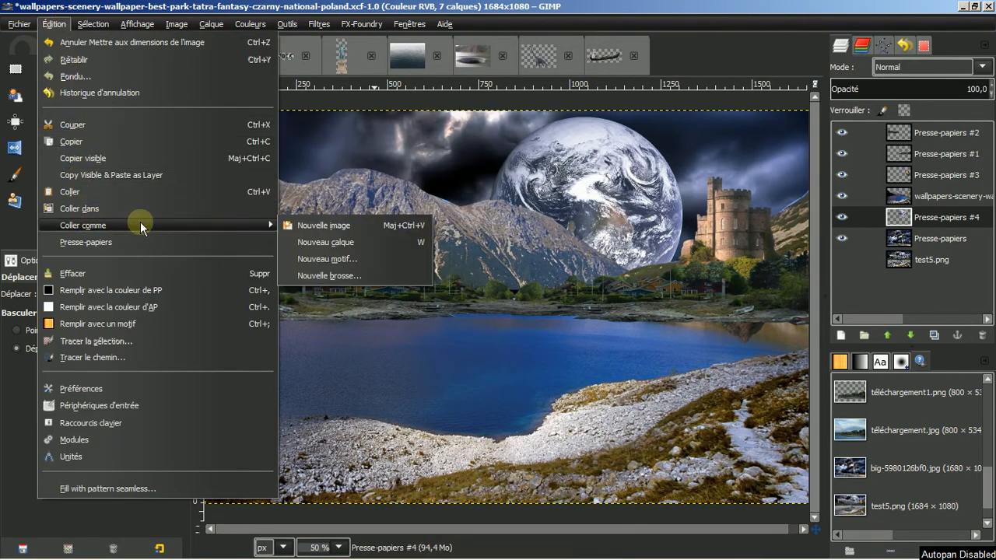
{"action": "left_click", "coordinate": [315, 245]}
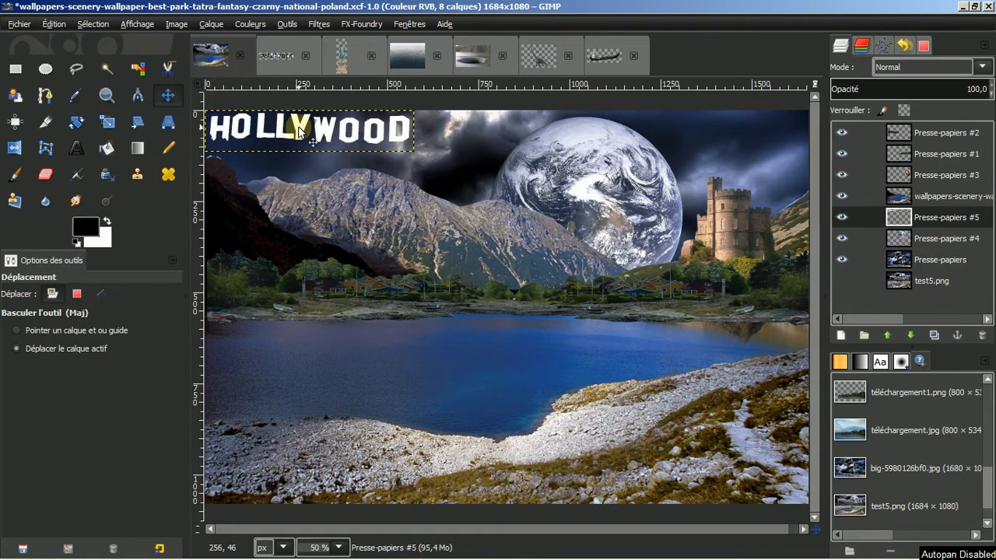
Move the HOLLYWOOD lettering down onto the mountain and raise its layer one level, above the mountain landscape
{"action": "left_click_drag", "start_coordinate": [299, 132], "coordinate": [358, 218]}
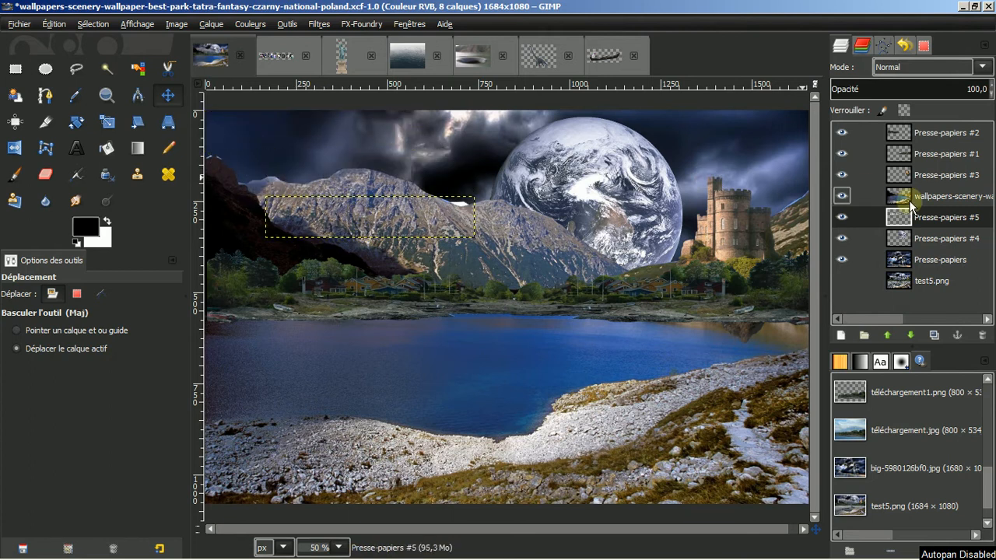
{"action": "left_click", "coordinate": [887, 335]}
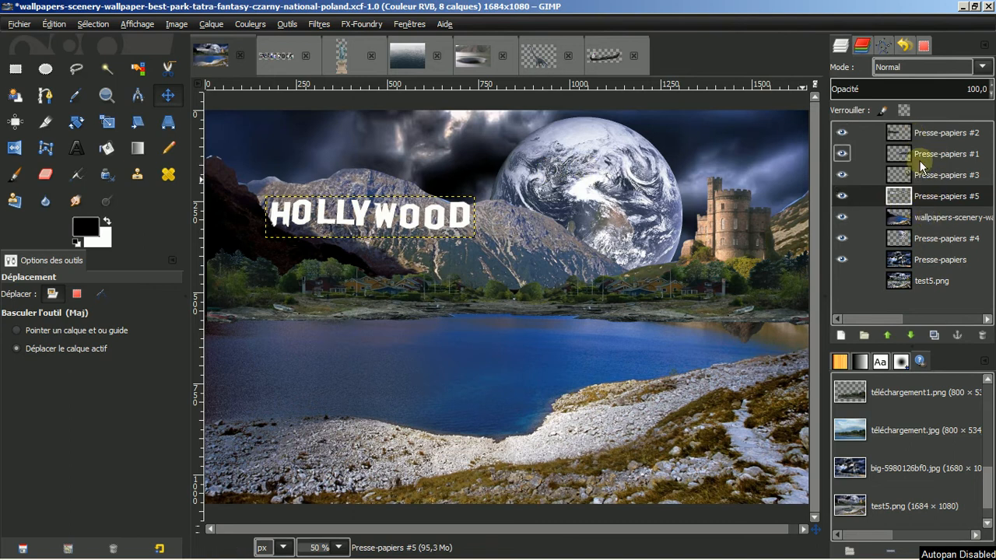
Scale the HOLLYWOOD lettering down to about 373 × 74 px and move it slightly higher on the mountain slope
{"action": "left_click", "coordinate": [107, 122]}
{"action": "left_click", "coordinate": [347, 220]}
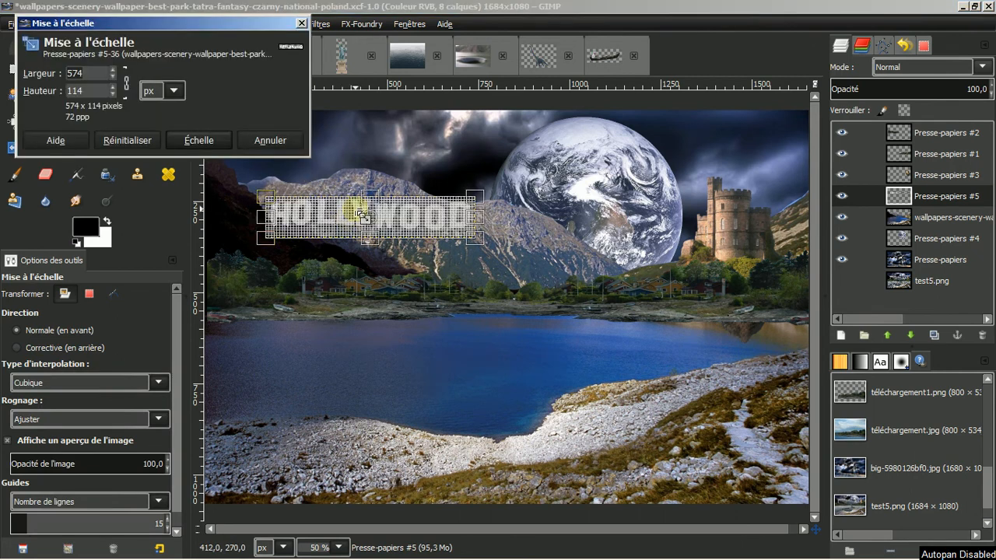
{"action": "left_click_drag", "start_coordinate": [474, 199], "coordinate": [421, 213]}
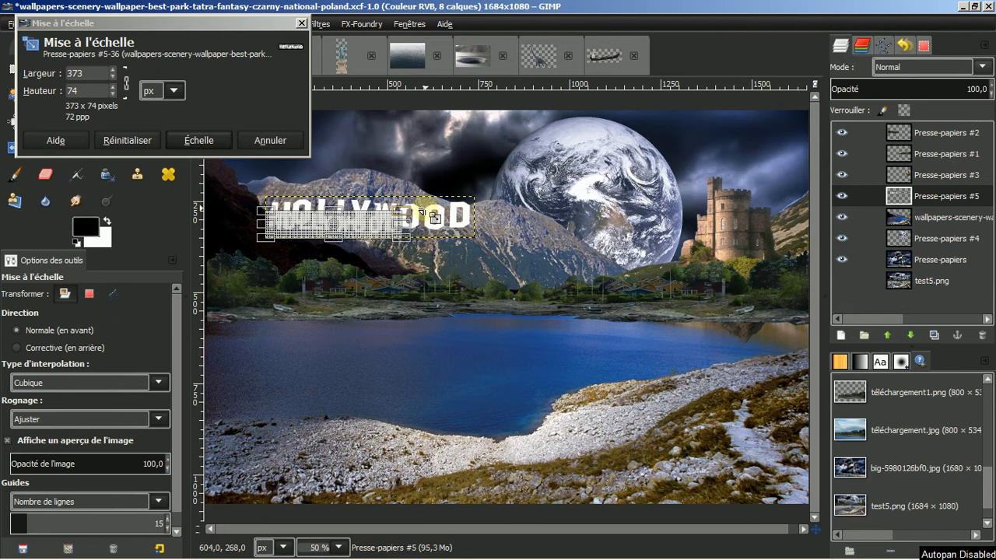
{"action": "left_click", "coordinate": [199, 140]}
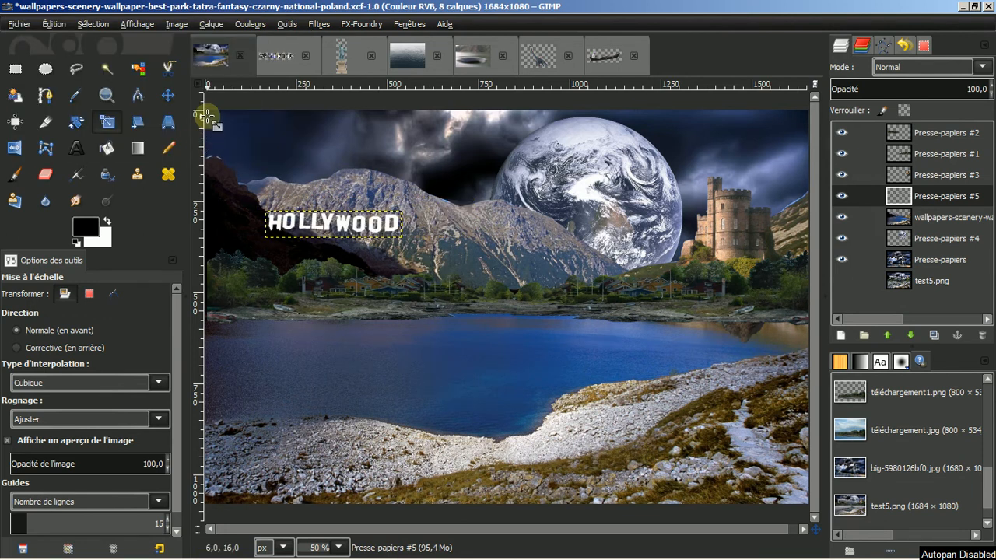
{"action": "left_click", "coordinate": [167, 95]}
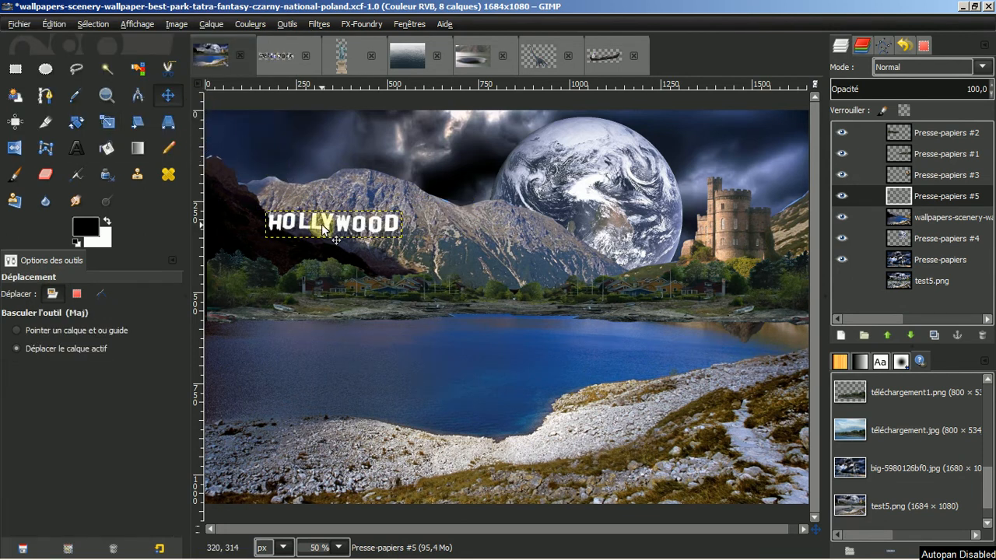
{"action": "left_click_drag", "start_coordinate": [322, 226], "coordinate": [338, 214]}
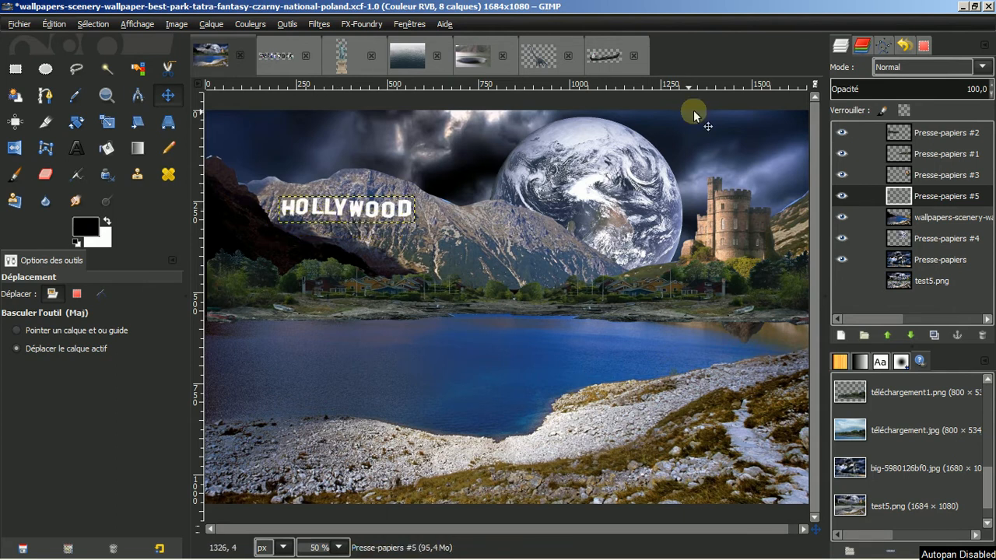
Fit the HOLLYWOOD layer's boundary to the image size and close the lettering's source image
{"action": "right_click", "coordinate": [948, 199]}
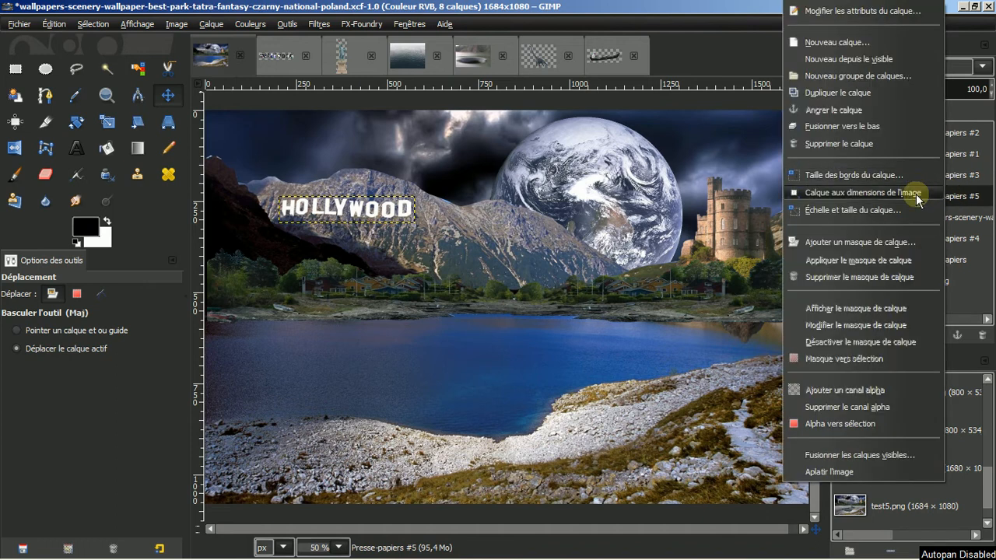
{"action": "left_click", "coordinate": [917, 200]}
{"action": "left_click", "coordinate": [276, 58]}
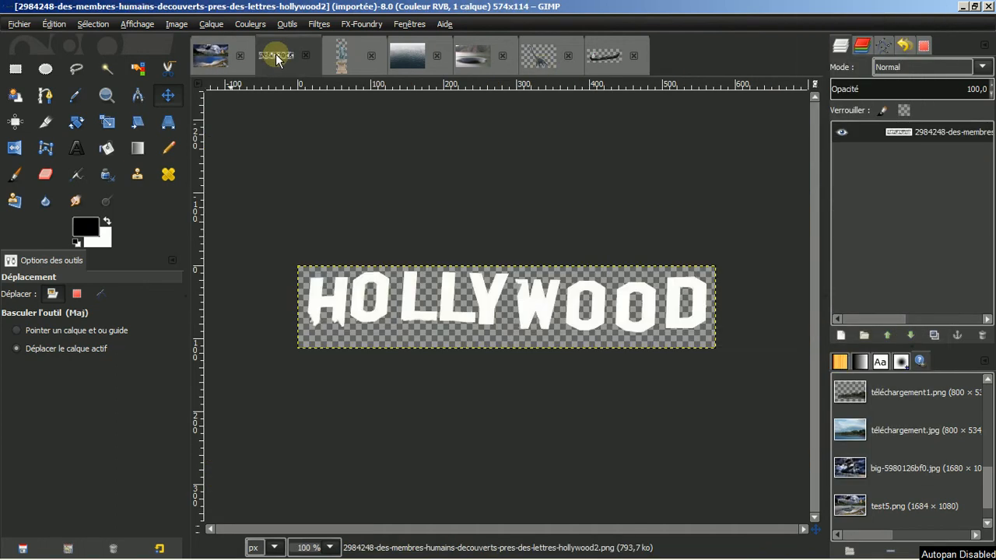
{"action": "left_click", "coordinate": [305, 56]}
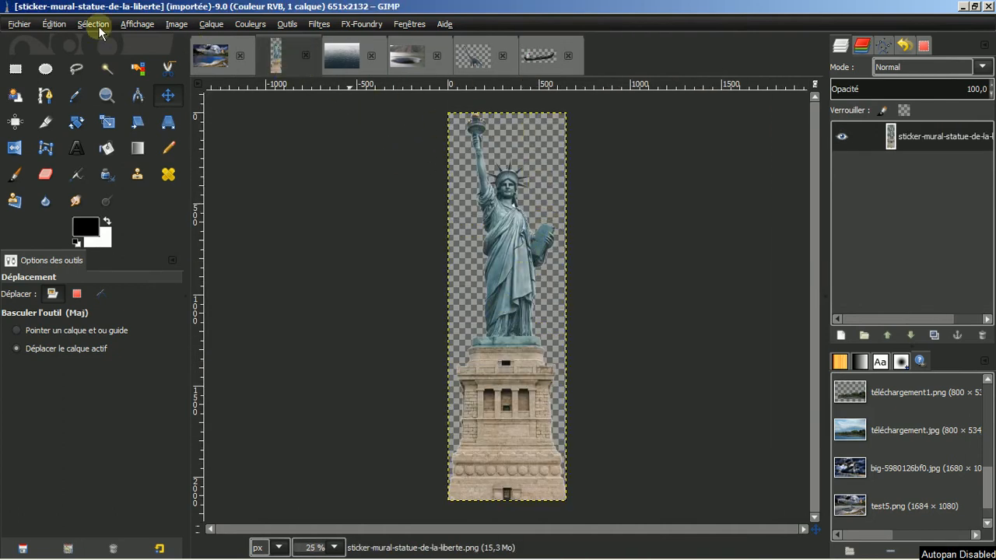
Copy the Statue of Liberty from its image and paste it into the lake montage as a new layer
{"action": "left_click", "coordinate": [55, 24]}
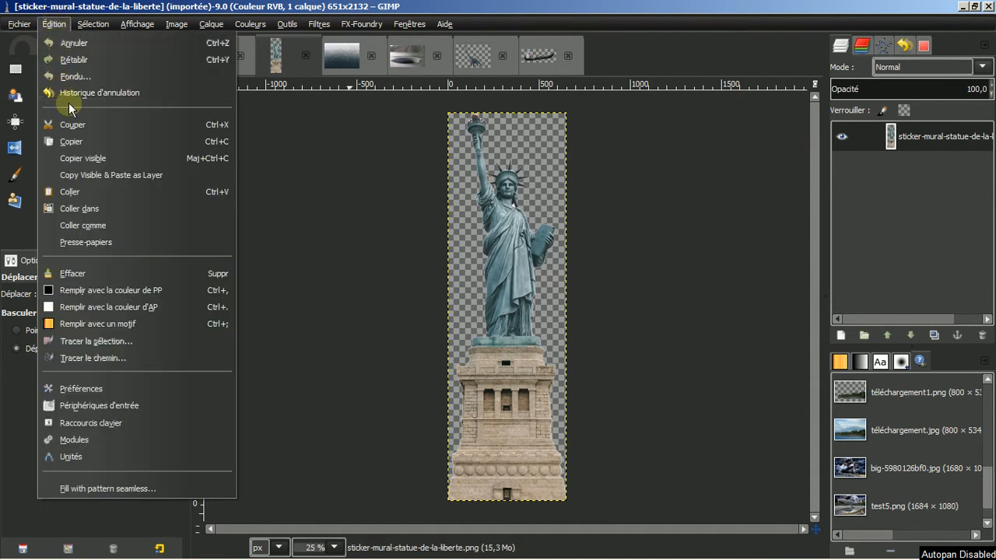
{"action": "left_click", "coordinate": [69, 143]}
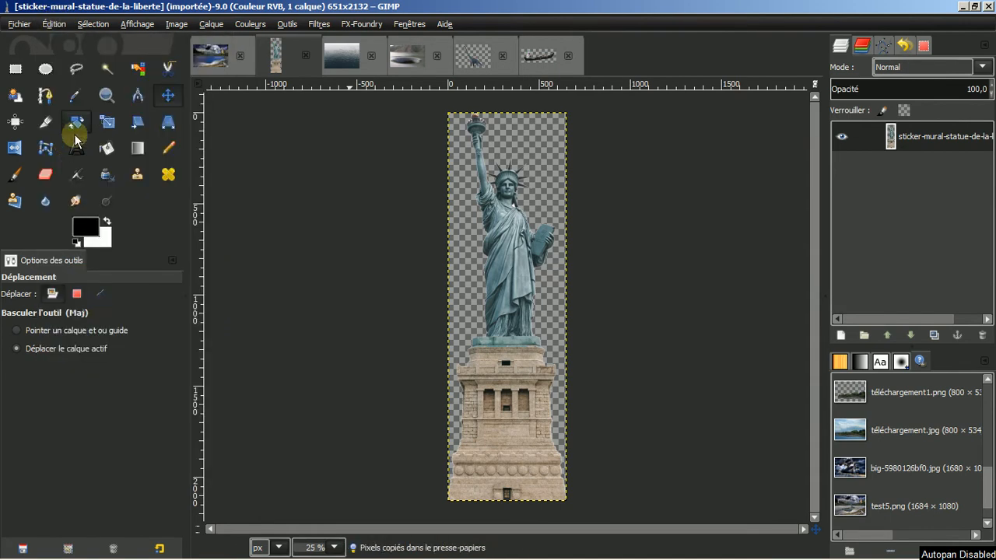
{"action": "left_click", "coordinate": [216, 56]}
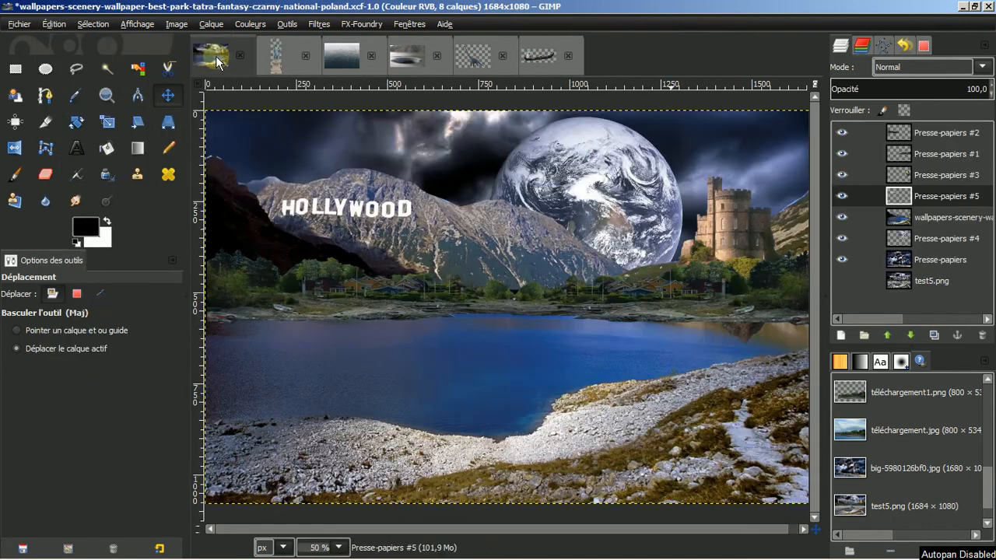
{"action": "left_click", "coordinate": [54, 25]}
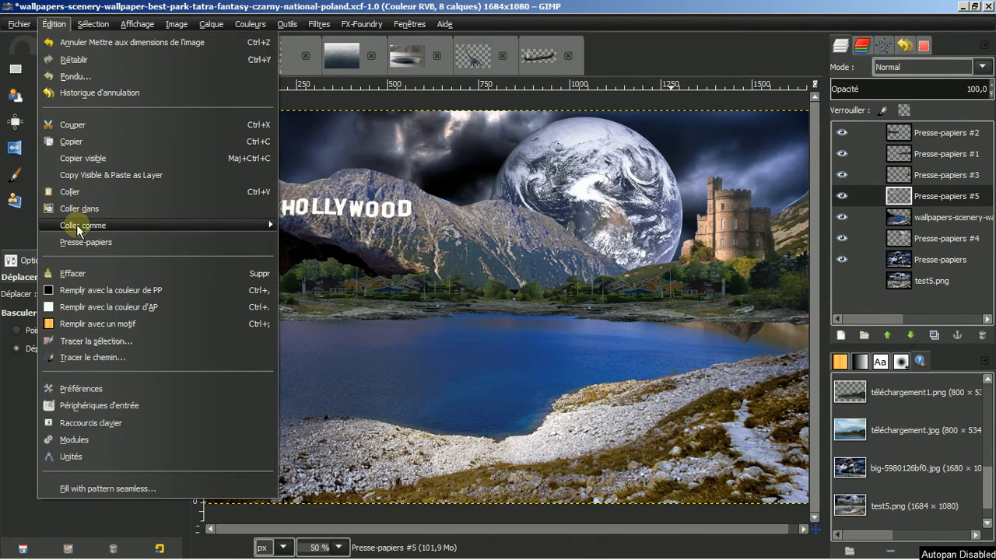
{"action": "mouse_move", "coordinate": [112, 224]}
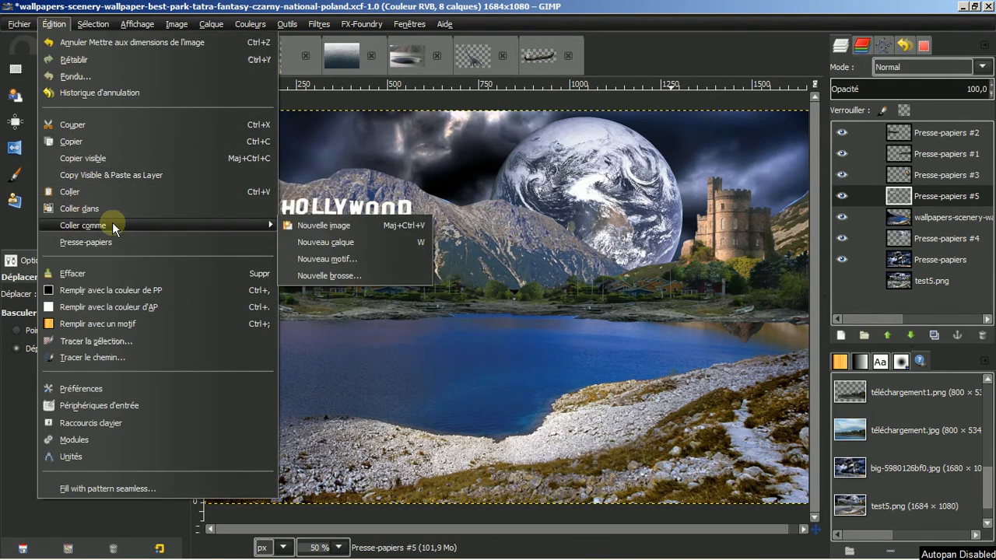
{"action": "left_click", "coordinate": [310, 243]}
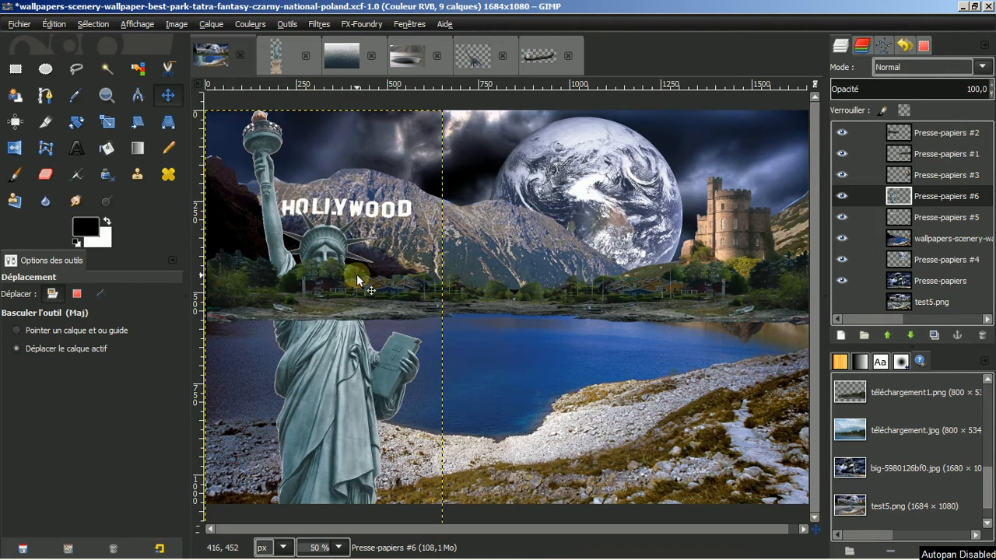
Scale the Statue of Liberty layer down to about 421 × 1379 px and move it up over the left part of the landscape
{"action": "key", "text": "minus"}
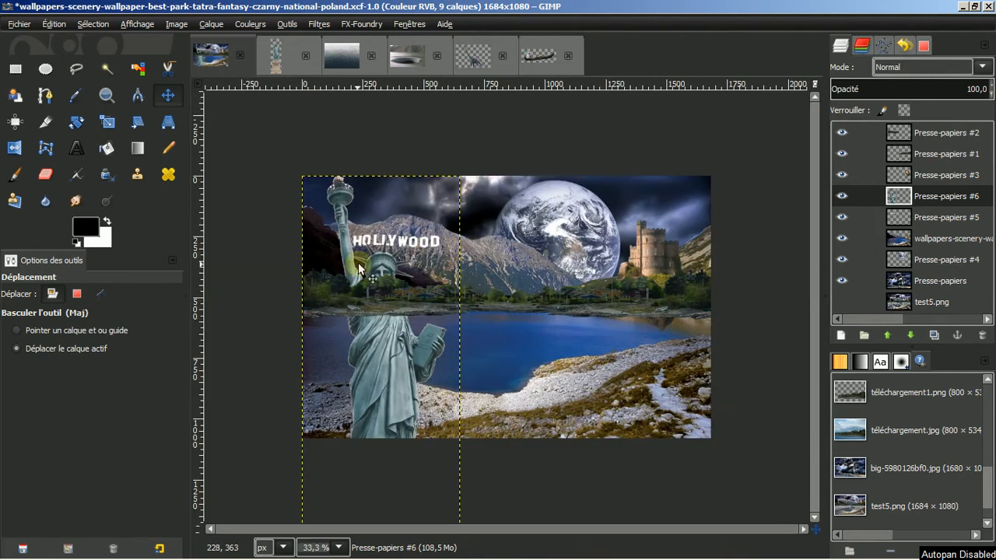
{"action": "left_click", "coordinate": [108, 121]}
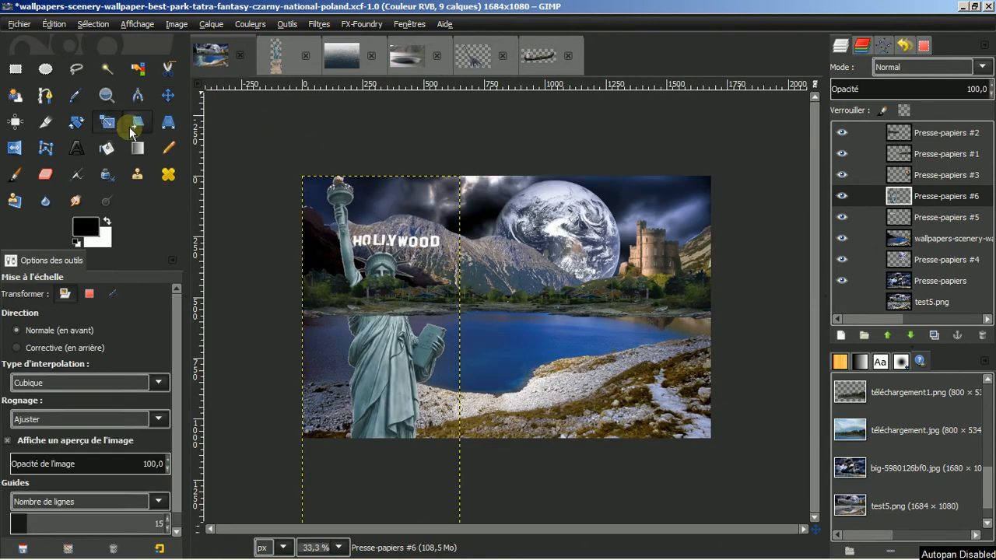
{"action": "left_click", "coordinate": [420, 268]}
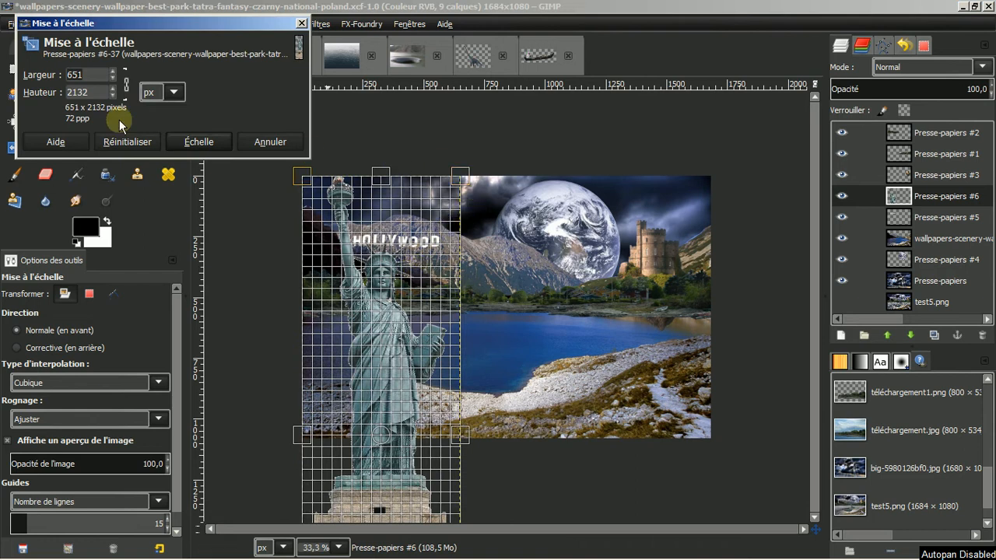
{"action": "left_click_drag", "start_coordinate": [460, 179], "coordinate": [262, 361]}
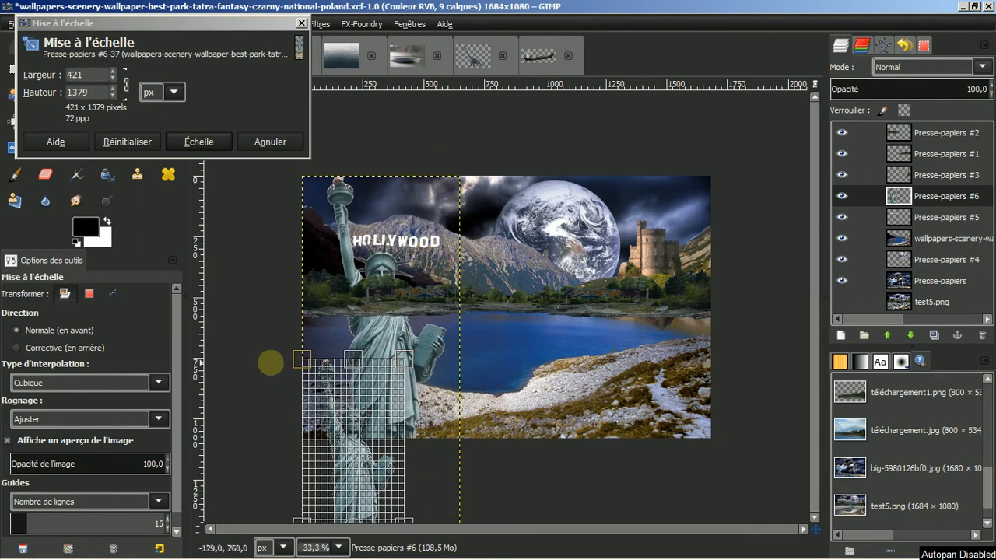
{"action": "left_click", "coordinate": [200, 146]}
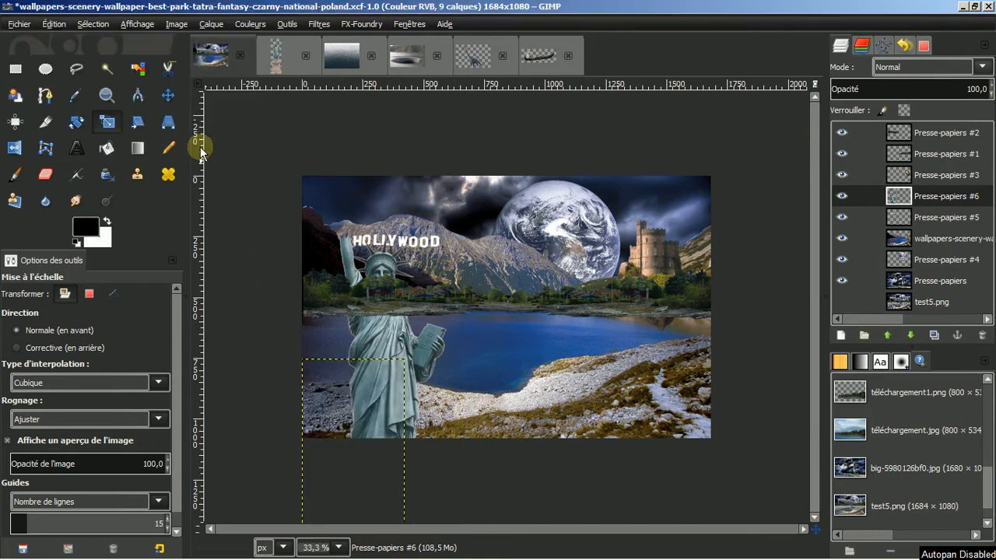
{"action": "left_click", "coordinate": [168, 96]}
{"action": "left_click_drag", "start_coordinate": [350, 412], "coordinate": [379, 234]}
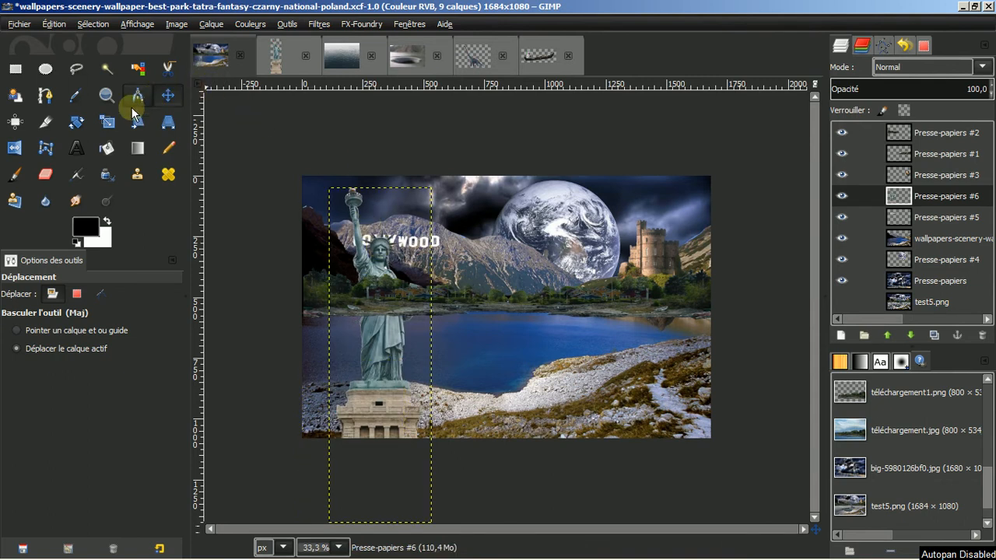
Shrink the statue further, keeping its proportions, and move it up so the figure stands in front of the mountain
{"action": "left_click", "coordinate": [108, 120]}
{"action": "left_click", "coordinate": [372, 280]}
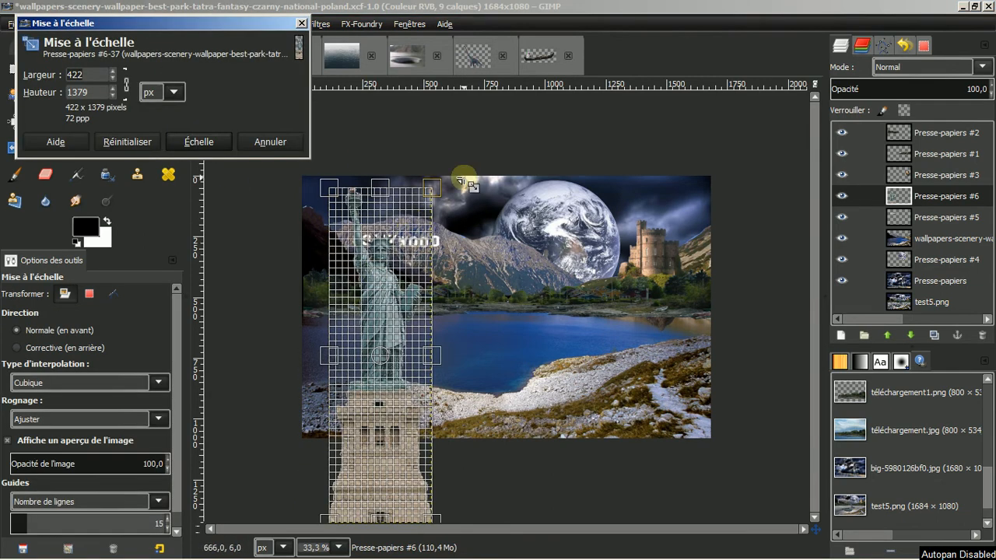
{"action": "left_click_drag", "start_coordinate": [432, 190], "coordinate": [288, 330]}
{"action": "left_click", "coordinate": [198, 142]}
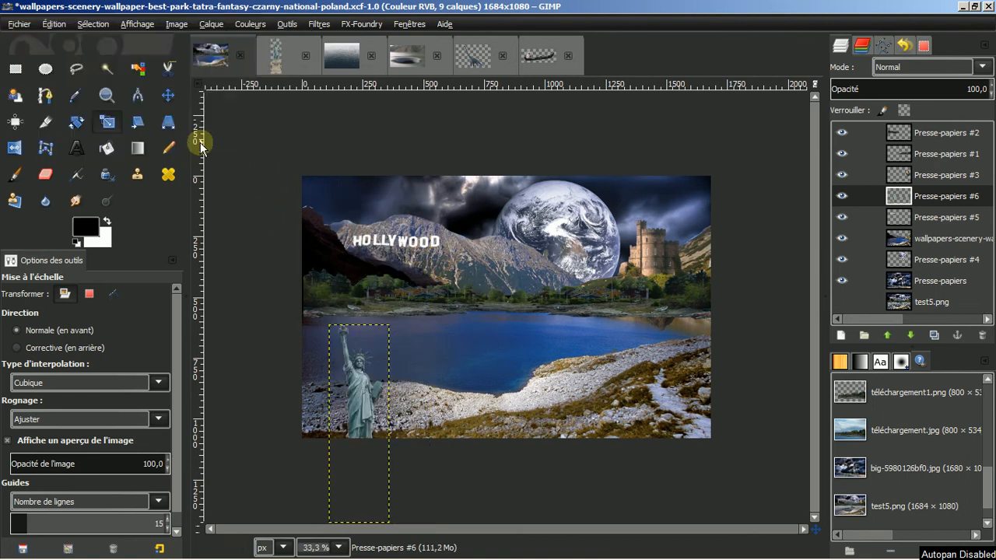
{"action": "left_click", "coordinate": [167, 97]}
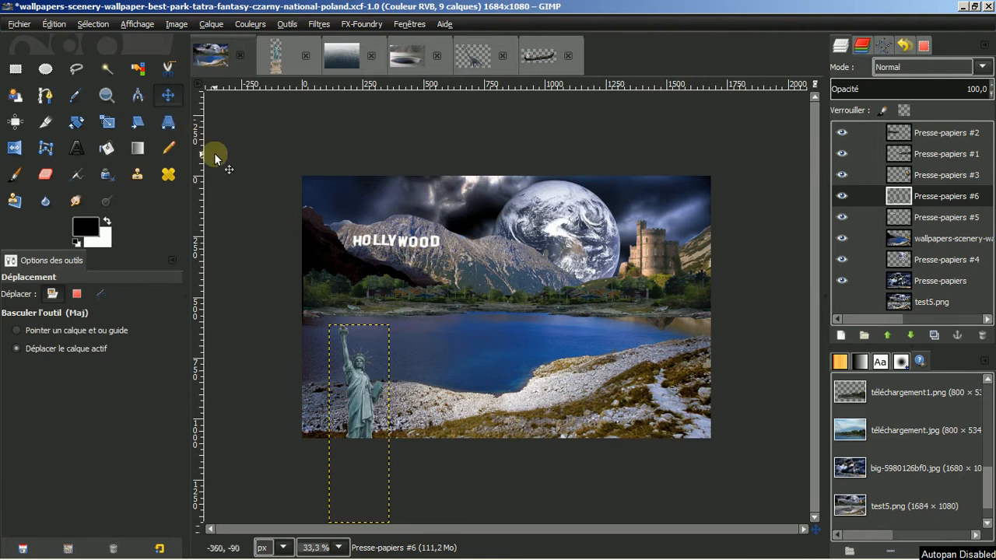
{"action": "left_click_drag", "start_coordinate": [359, 398], "coordinate": [361, 265]}
{"action": "scroll", "coordinate": [466, 311], "scroll_direction": "up", "scroll_amount": 1}
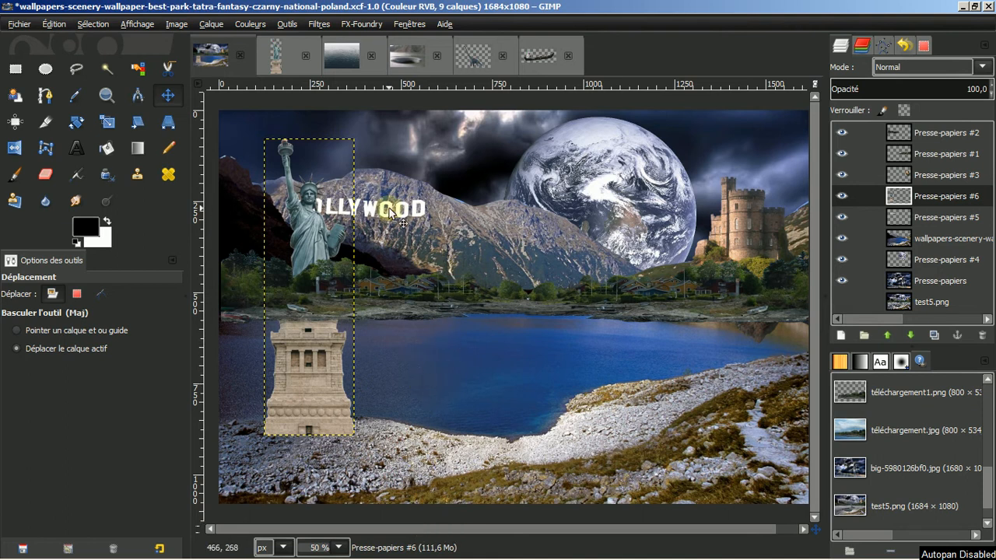
Scale the statue to about 166 × 541 px and place it behind the village trees, just left of the HOLLYWOOD lettering
{"action": "left_click", "coordinate": [107, 121]}
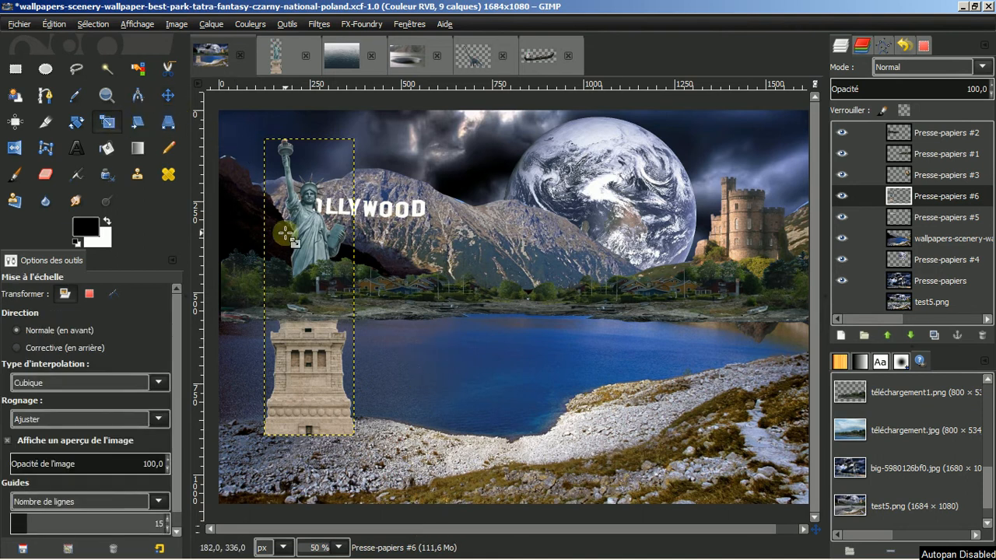
{"action": "left_click", "coordinate": [290, 233]}
{"action": "left_click_drag", "start_coordinate": [360, 156], "coordinate": [263, 240]}
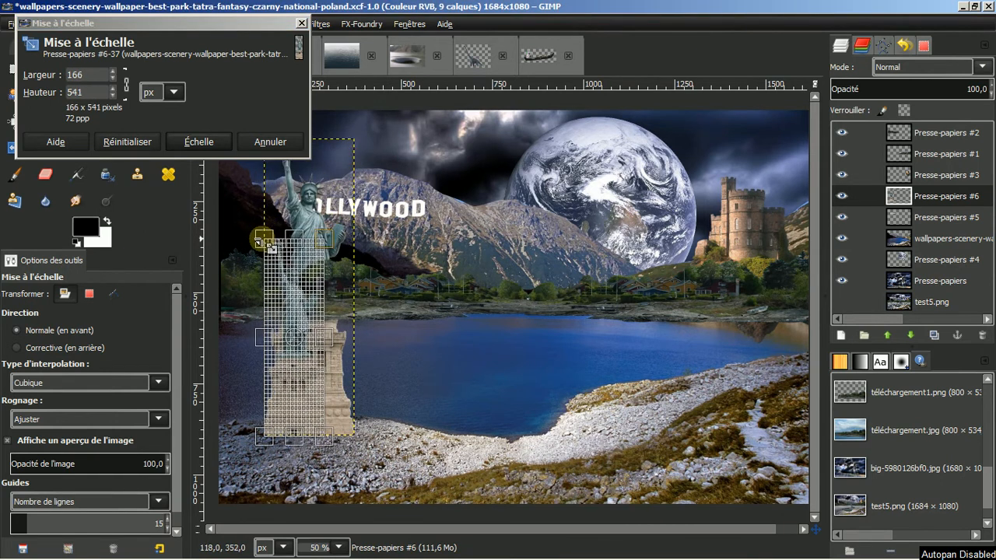
{"action": "left_click", "coordinate": [203, 144]}
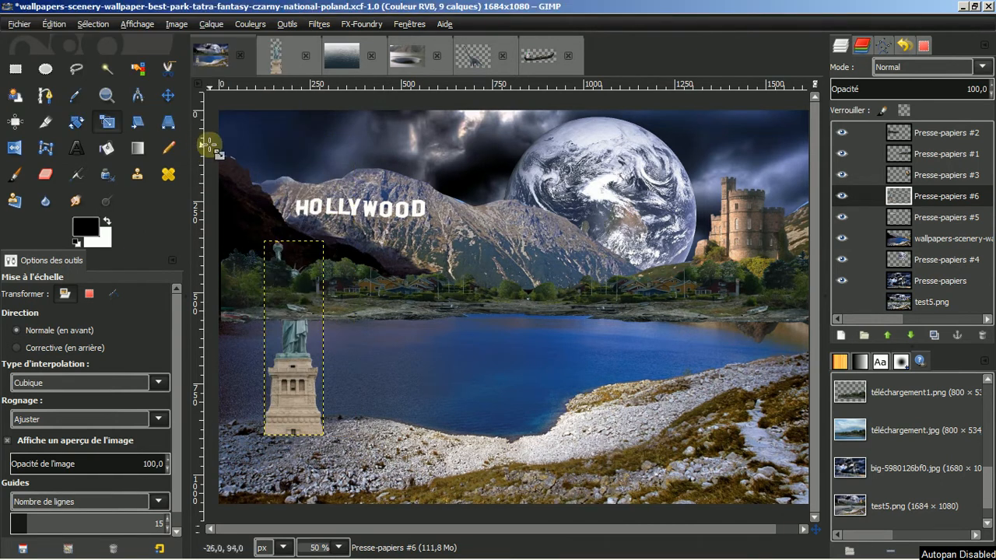
{"action": "left_click", "coordinate": [168, 95]}
{"action": "left_click_drag", "start_coordinate": [305, 373], "coordinate": [304, 266]}
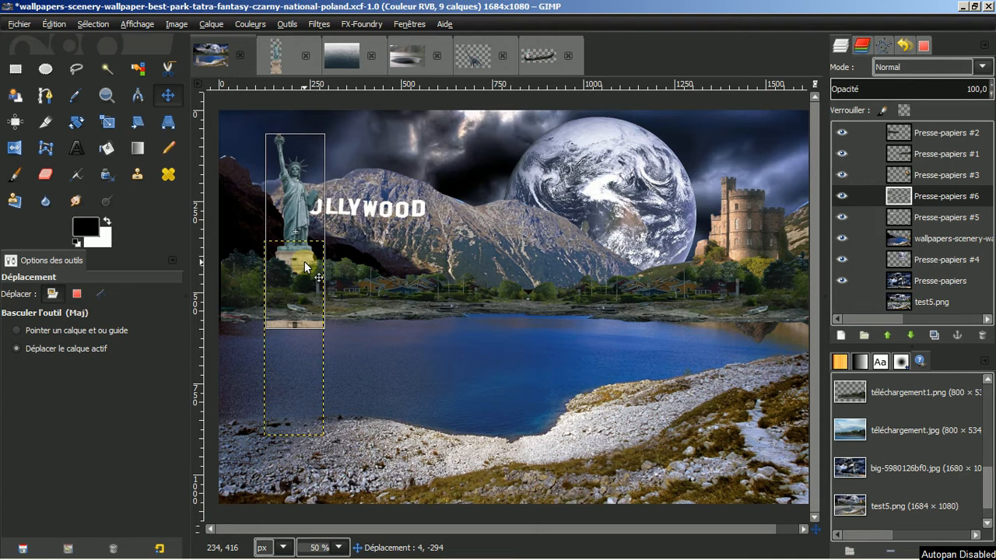
{"action": "left_click_drag", "start_coordinate": [304, 261], "coordinate": [290, 267]}
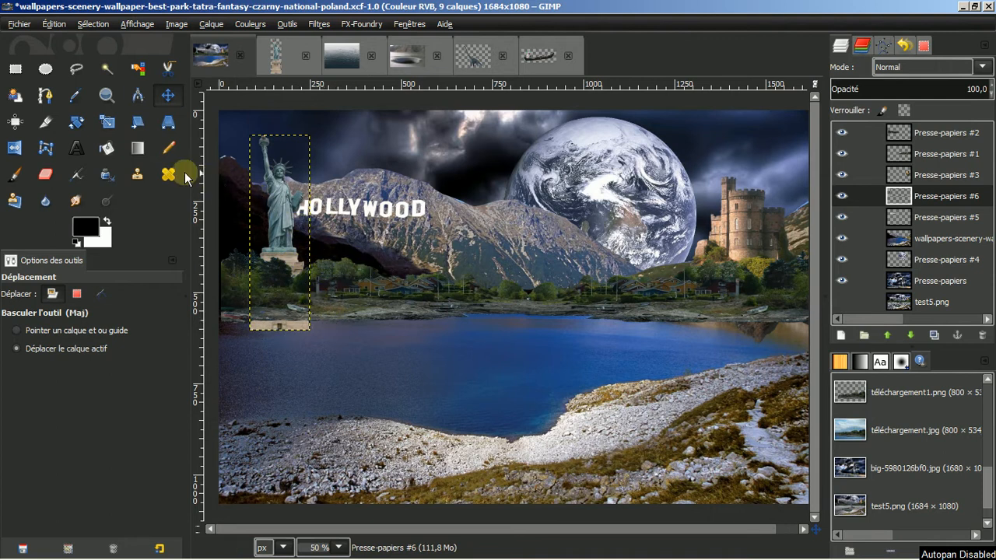
Erase the strip of the statue's pedestal that overlaps the lake, using an eraser size of 63.76
{"action": "left_click", "coordinate": [45, 174]}
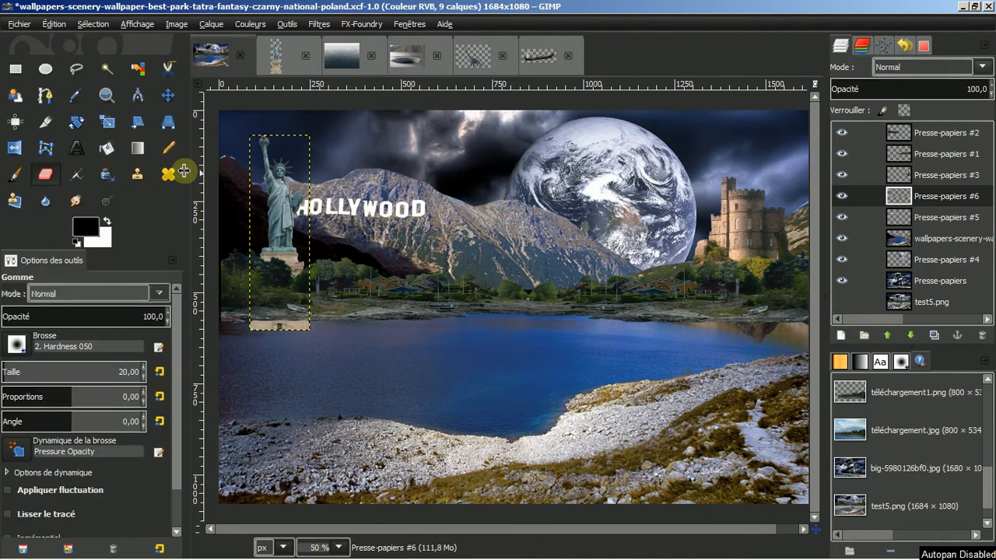
{"action": "right_click", "coordinate": [933, 201]}
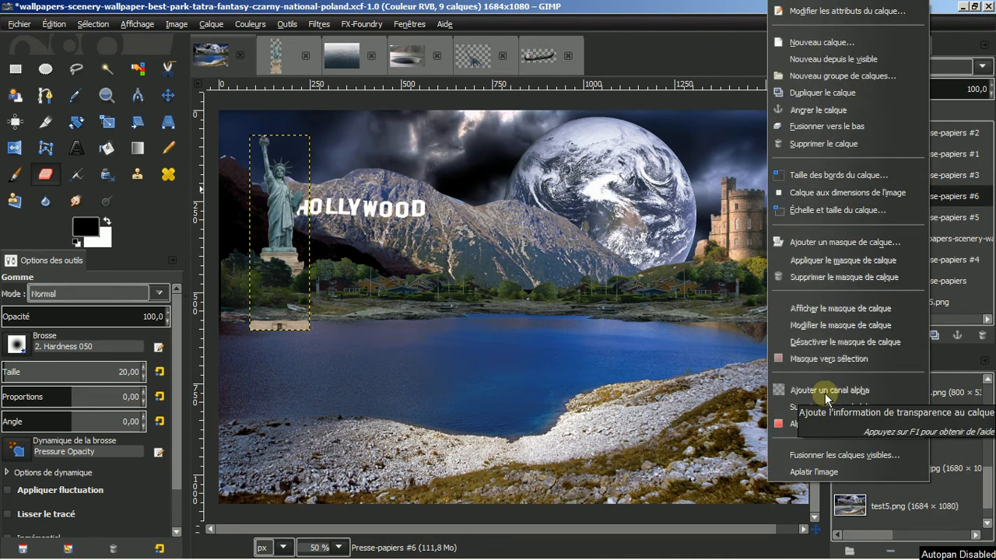
{"action": "left_click", "coordinate": [44, 173]}
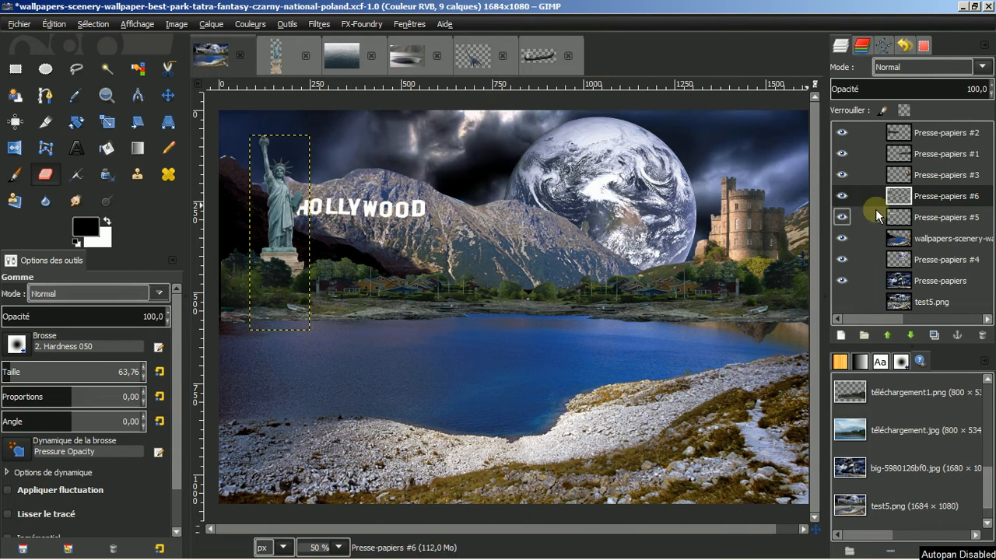
Expand the Statue of Liberty layer to the image size and close the statue's source image, returning to the montage
{"action": "right_click", "coordinate": [949, 199]}
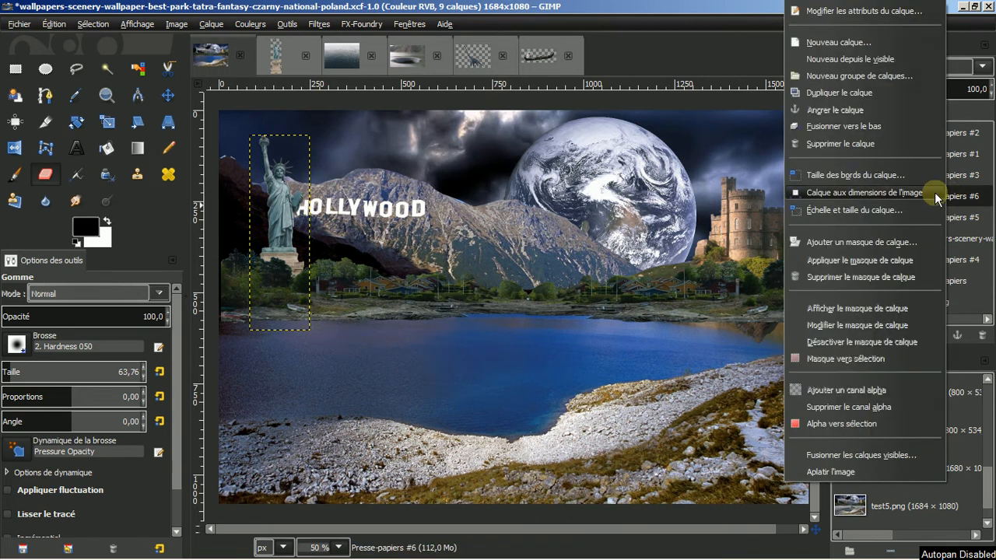
{"action": "left_click", "coordinate": [859, 192]}
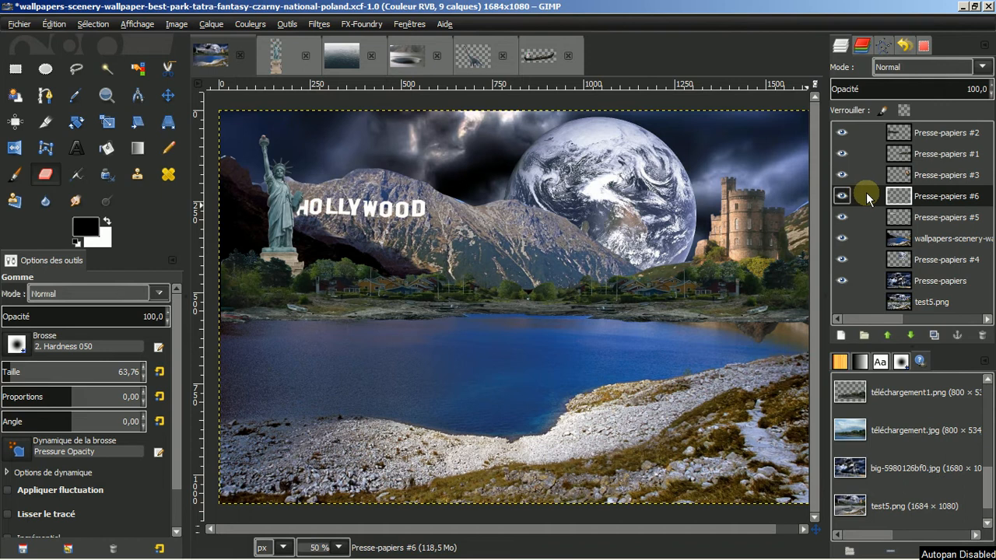
{"action": "left_click", "coordinate": [279, 51]}
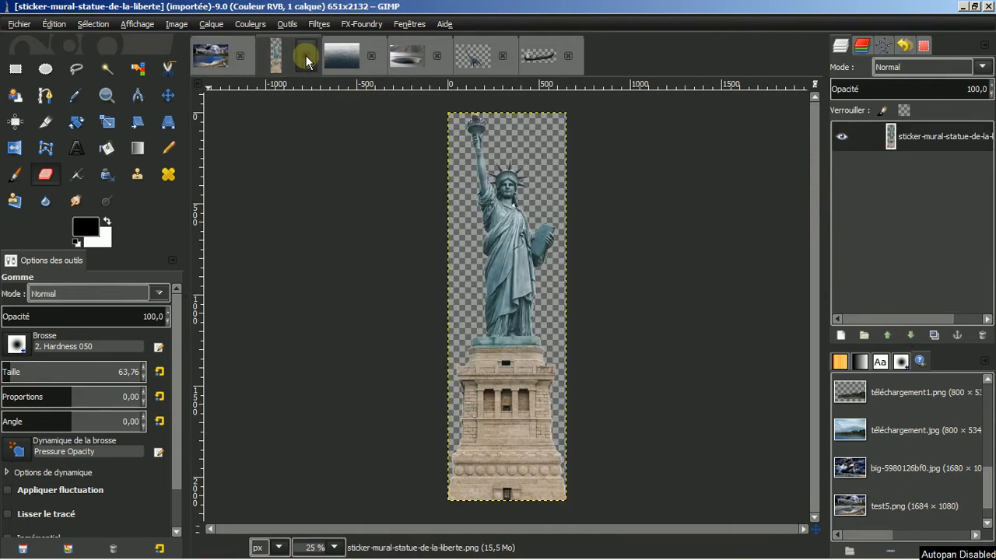
{"action": "left_click", "coordinate": [306, 55]}
{"action": "left_click", "coordinate": [220, 52]}
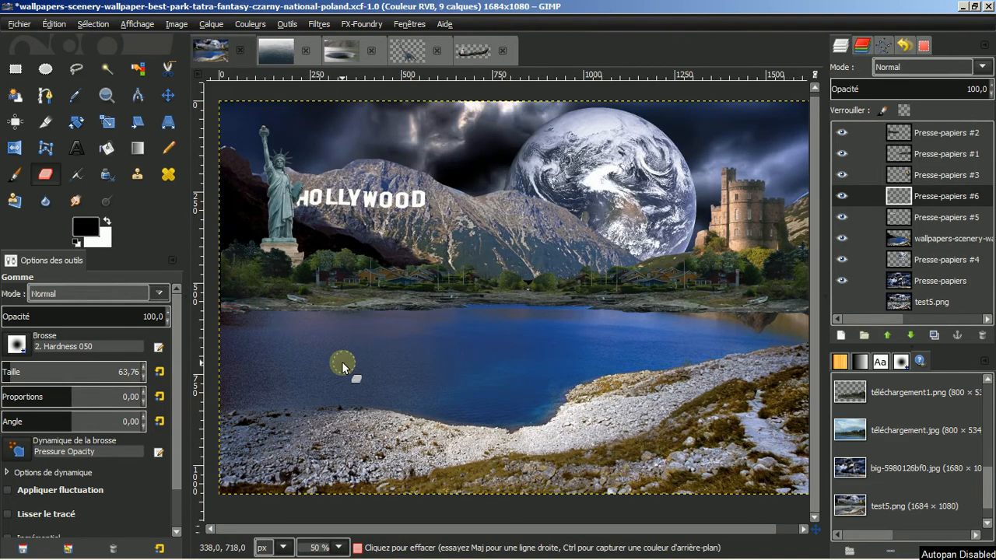
Delete the lake from the wallpapers-scenery landscape layer using a selection made from the "Sans nom" path, and clear the selection
{"action": "left_click", "coordinate": [893, 44]}
{"action": "left_click", "coordinate": [915, 110]}
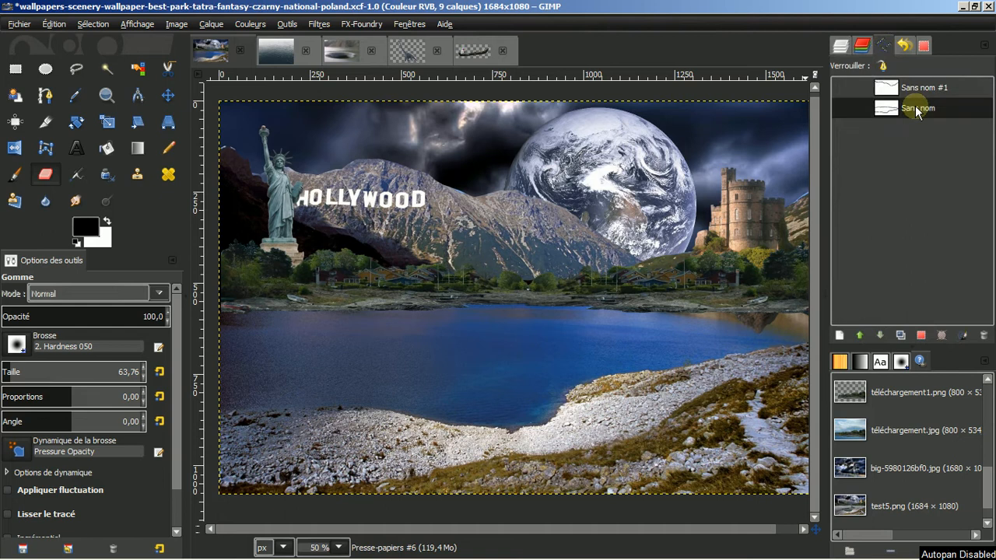
{"action": "left_click", "coordinate": [920, 334]}
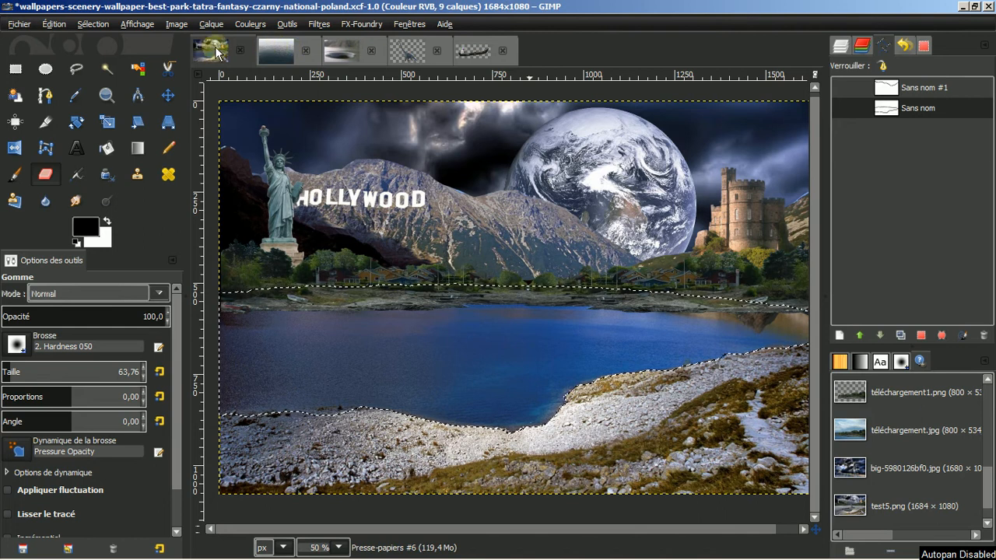
{"action": "left_click", "coordinate": [840, 46]}
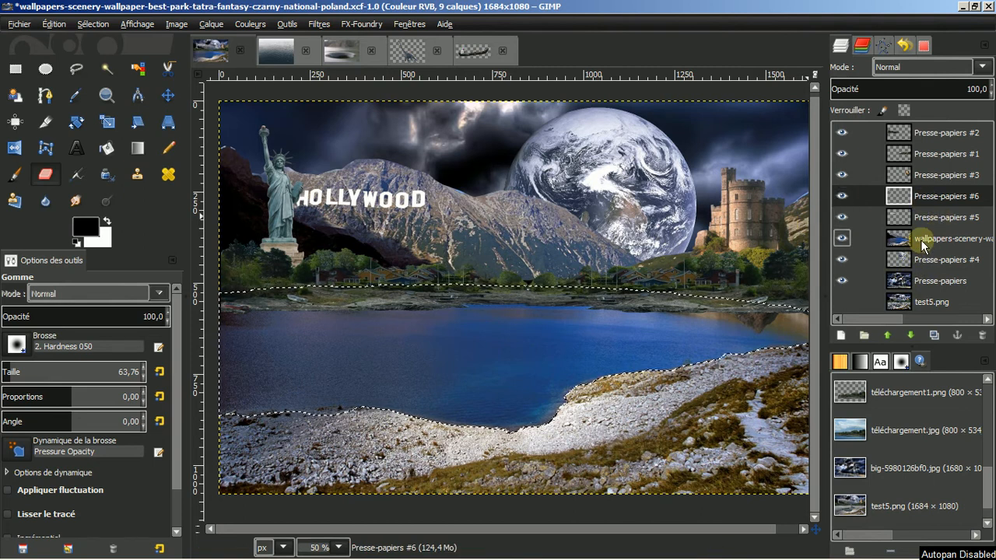
{"action": "left_click", "coordinate": [843, 238]}
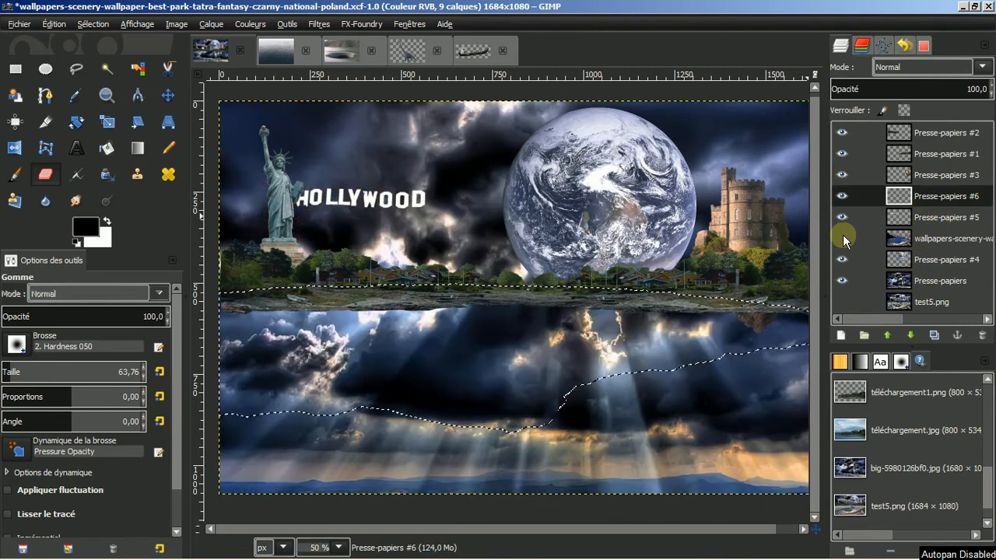
{"action": "left_click", "coordinate": [842, 236]}
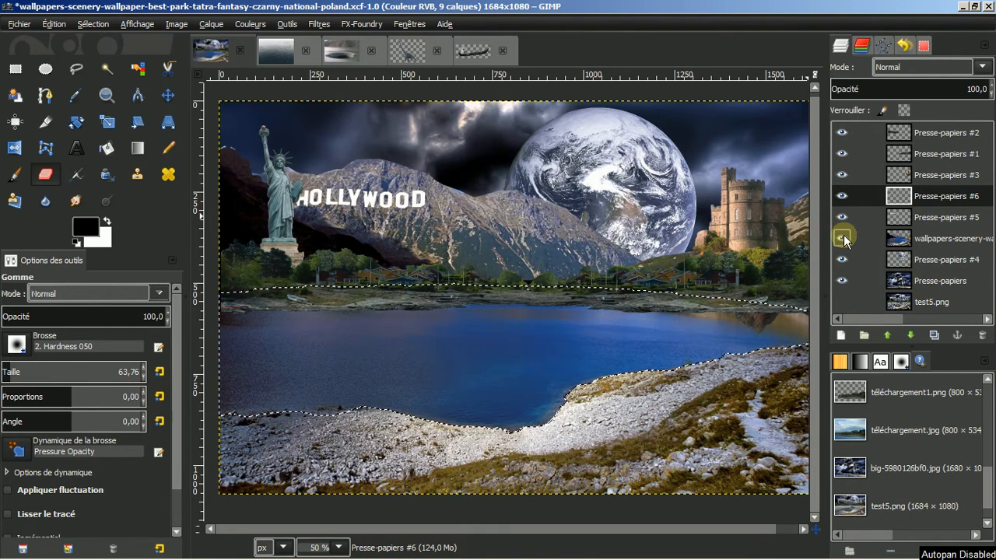
{"action": "left_click", "coordinate": [914, 241]}
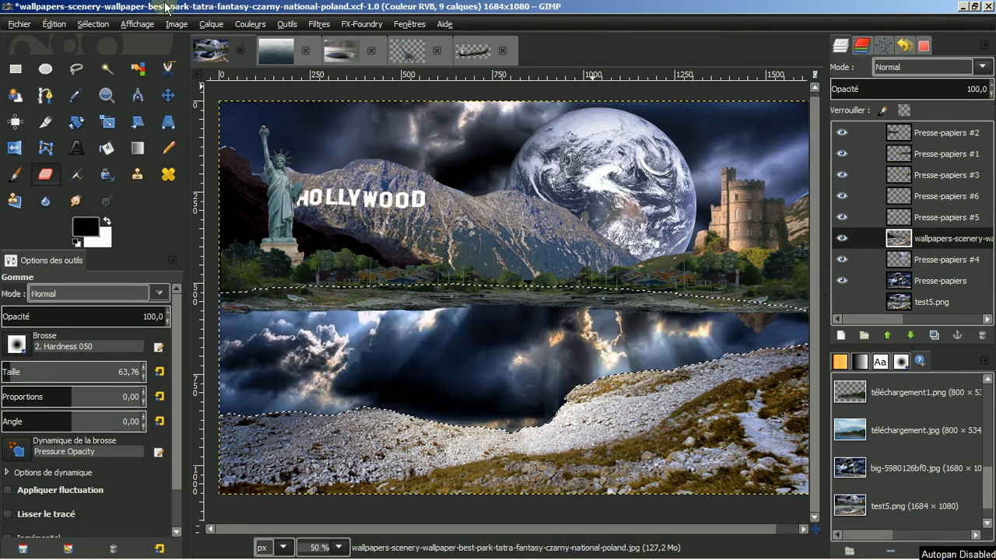
{"action": "left_click", "coordinate": [82, 24]}
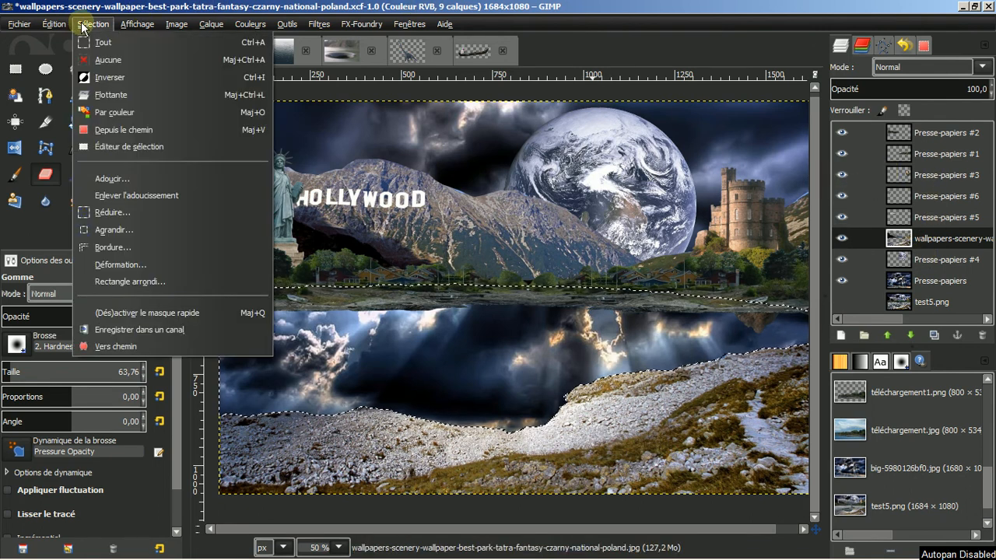
{"action": "left_click", "coordinate": [99, 69]}
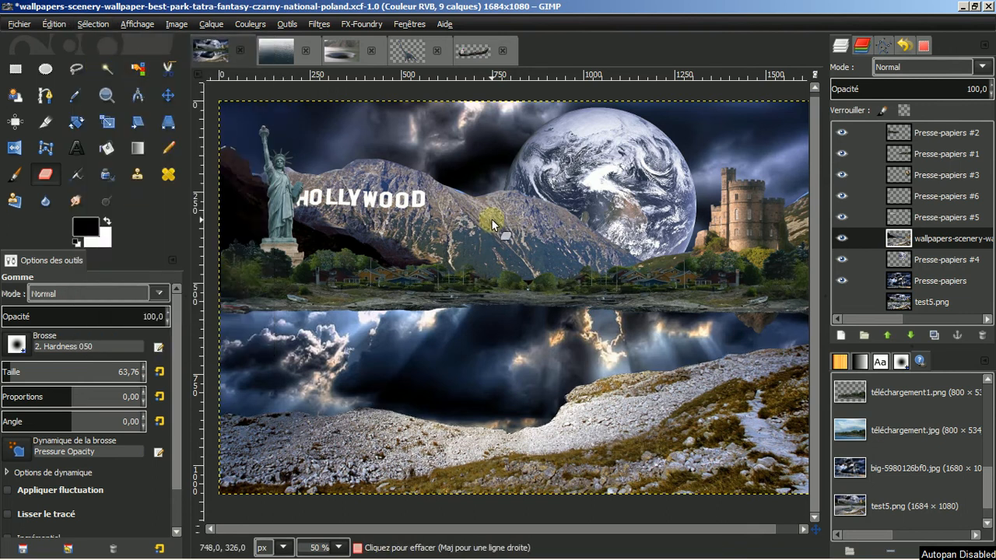
Delete the stormy sky layer's content below about 492 px with a full-width rectangular selection, and clear the selection
{"action": "key", "text": "minus"}
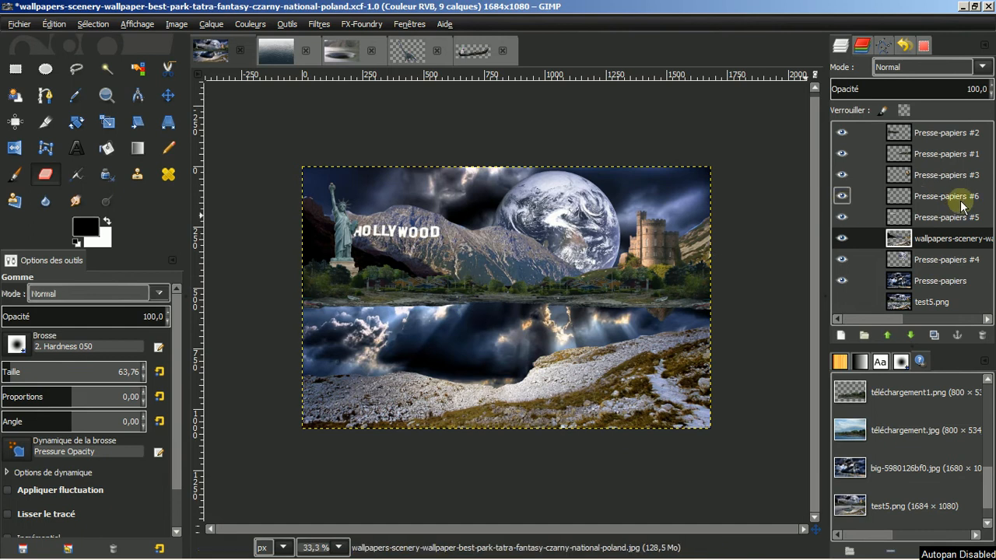
{"action": "left_click", "coordinate": [843, 282]}
{"action": "left_click", "coordinate": [844, 281]}
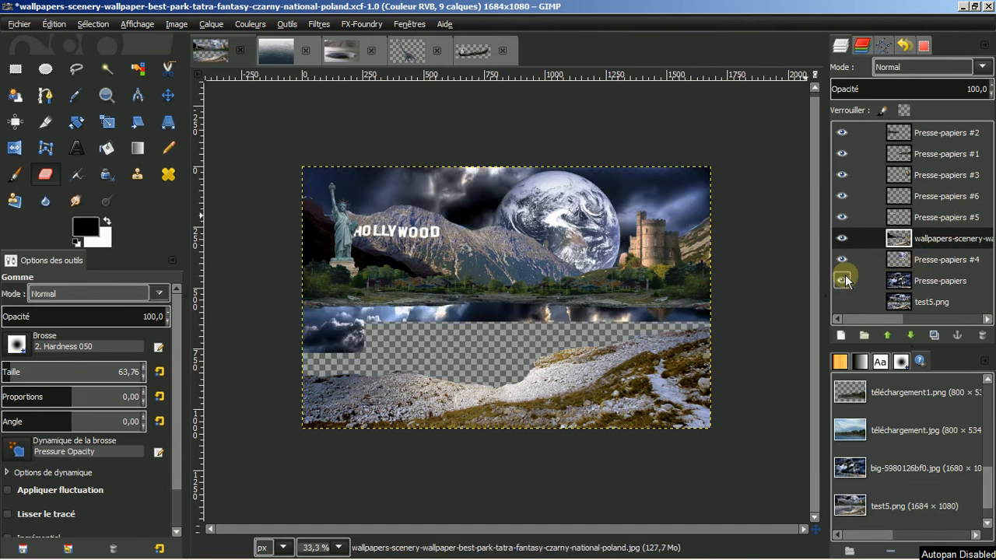
{"action": "left_click", "coordinate": [928, 280]}
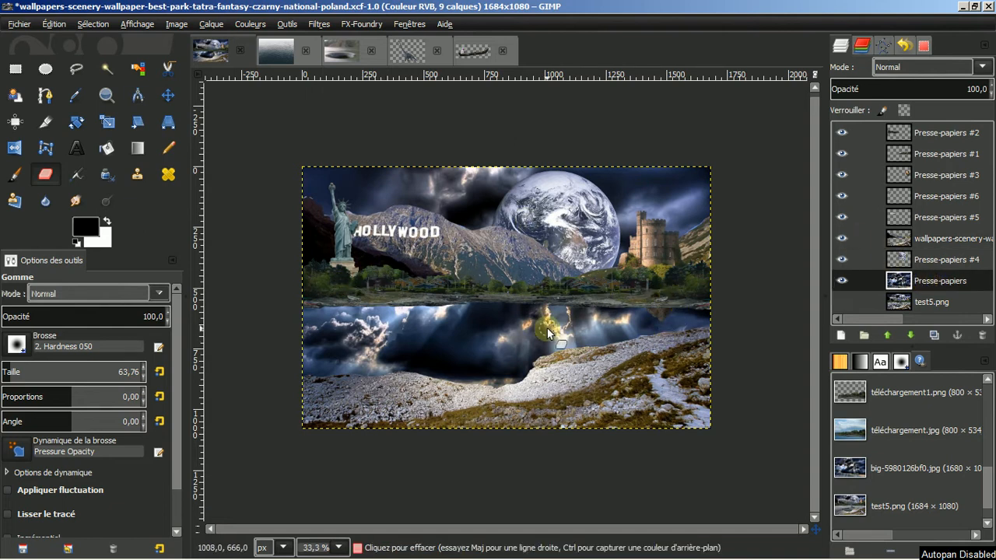
{"action": "left_click", "coordinate": [16, 70]}
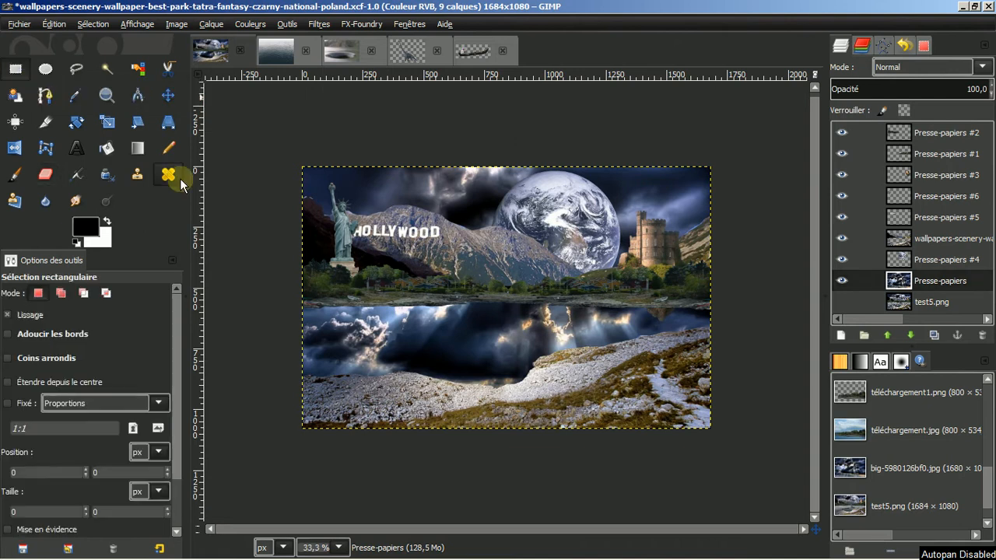
{"action": "left_click_drag", "start_coordinate": [276, 280], "coordinate": [724, 439]}
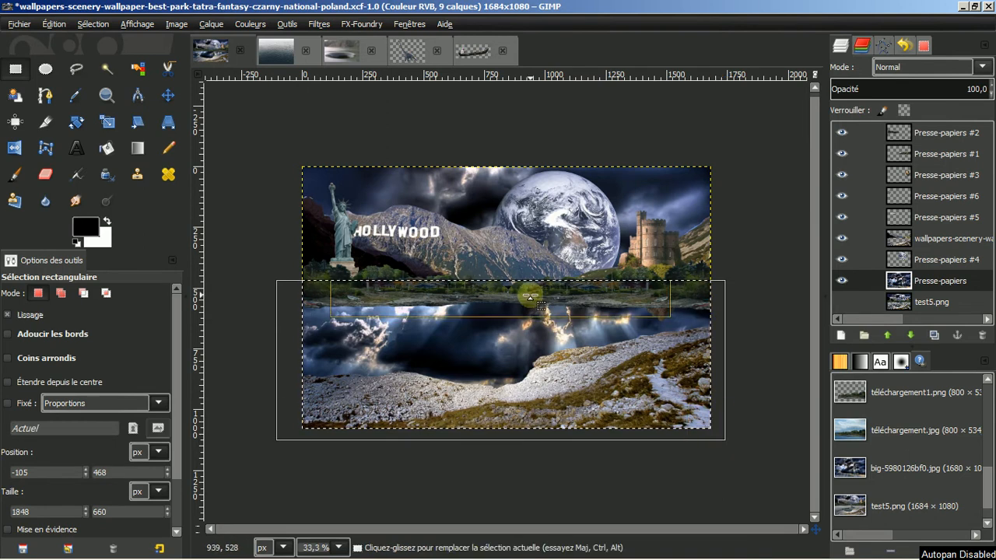
{"action": "mouse_move", "coordinate": [529, 297]}
{"action": "left_mouse_down"}
{"action": "mouse_move", "coordinate": [518, 286]}
{"action": "mouse_move", "coordinate": [523, 266]}
{"action": "mouse_move", "coordinate": [518, 312]}
{"action": "left_mouse_up"}
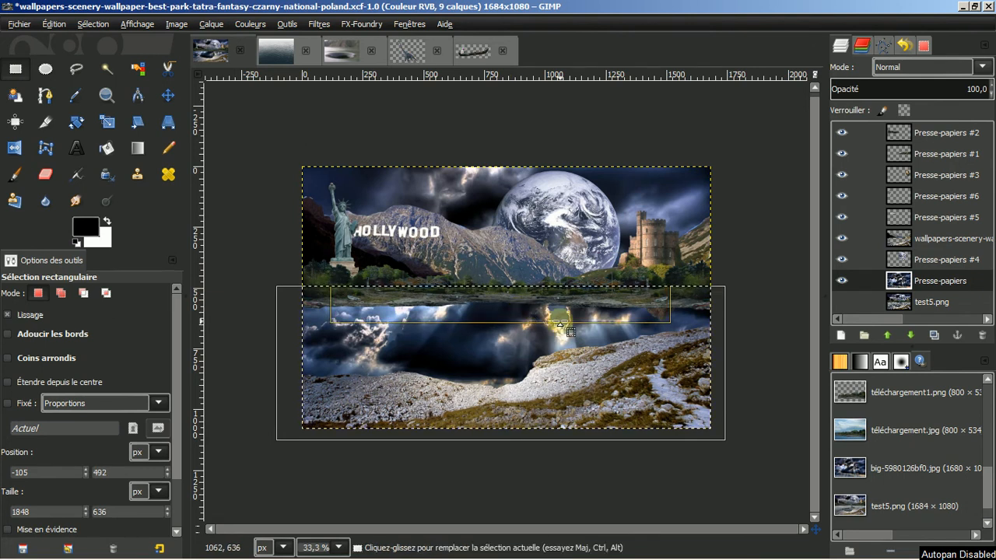
{"action": "left_click", "coordinate": [560, 358]}
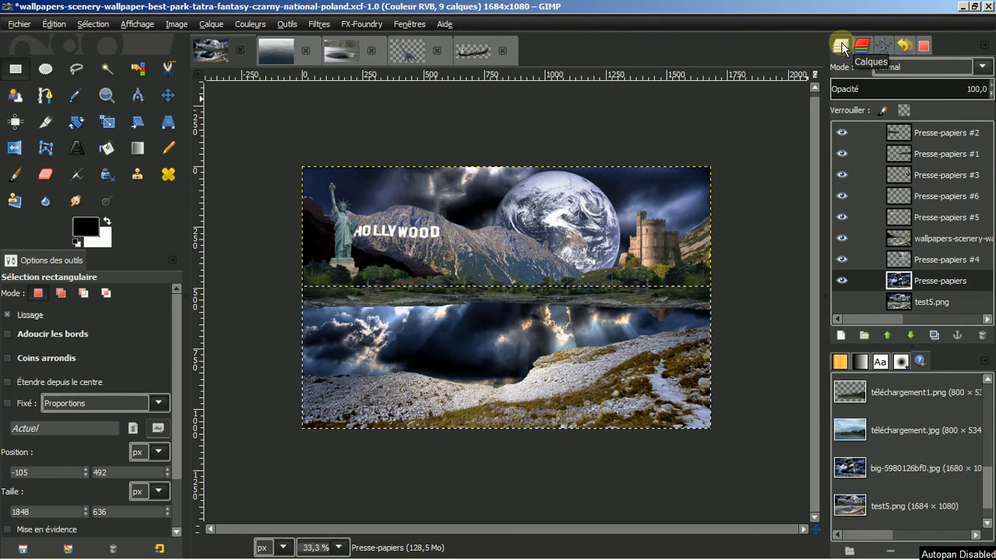
{"action": "key", "text": "Delete"}
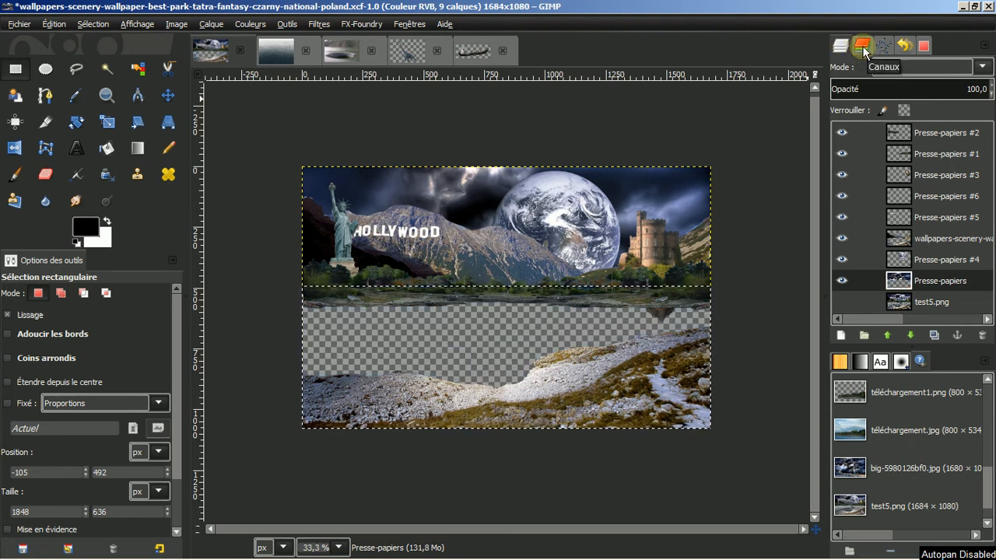
{"action": "left_click", "coordinate": [91, 25]}
{"action": "left_click", "coordinate": [97, 60]}
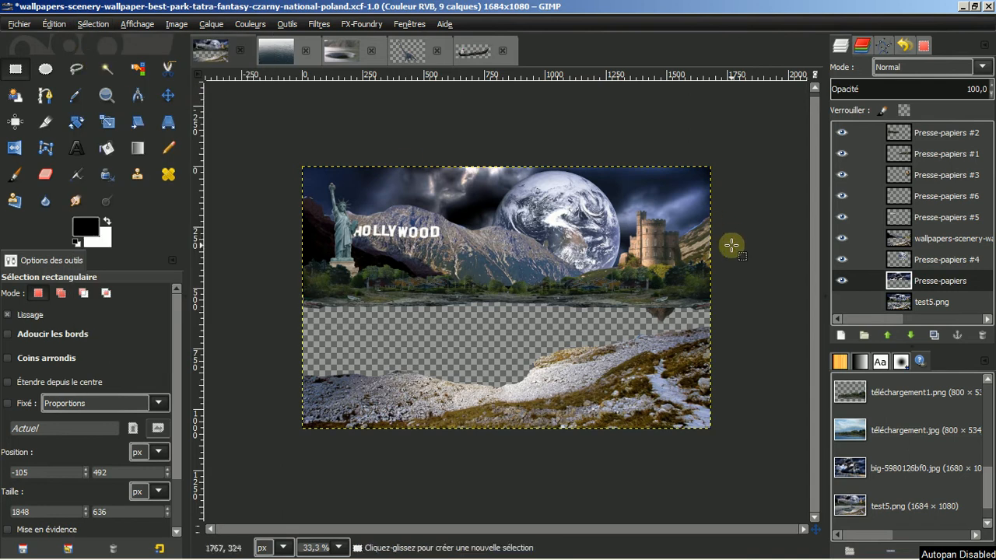
Erase the castle layer's rock remnant that hangs below the shoreline into the emptied lake area
{"action": "scroll", "coordinate": [676, 321], "scroll_direction": "up", "scroll_amount": 1}
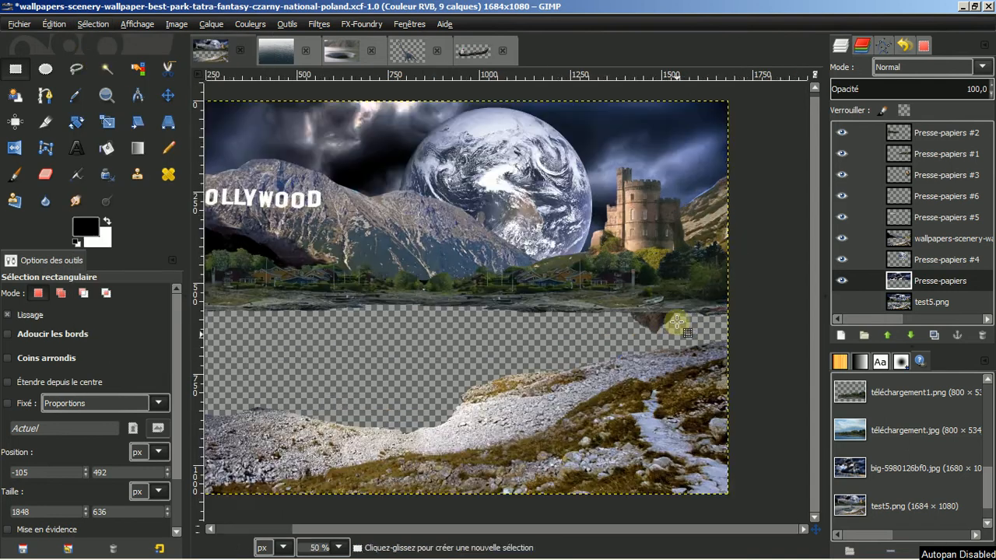
{"action": "left_click", "coordinate": [840, 154]}
{"action": "left_click", "coordinate": [840, 154]}
{"action": "left_click", "coordinate": [841, 176]}
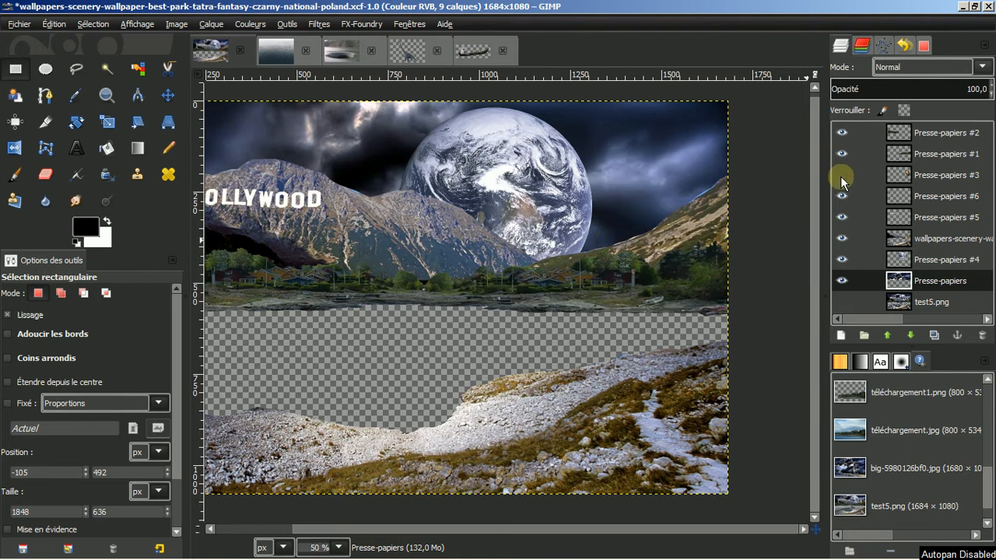
{"action": "left_click", "coordinate": [841, 176]}
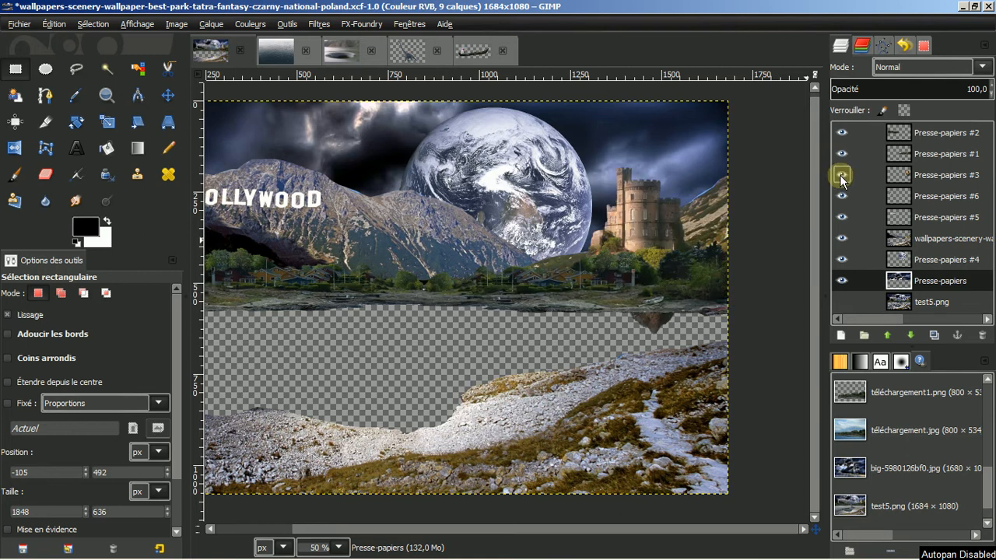
{"action": "left_click", "coordinate": [927, 178]}
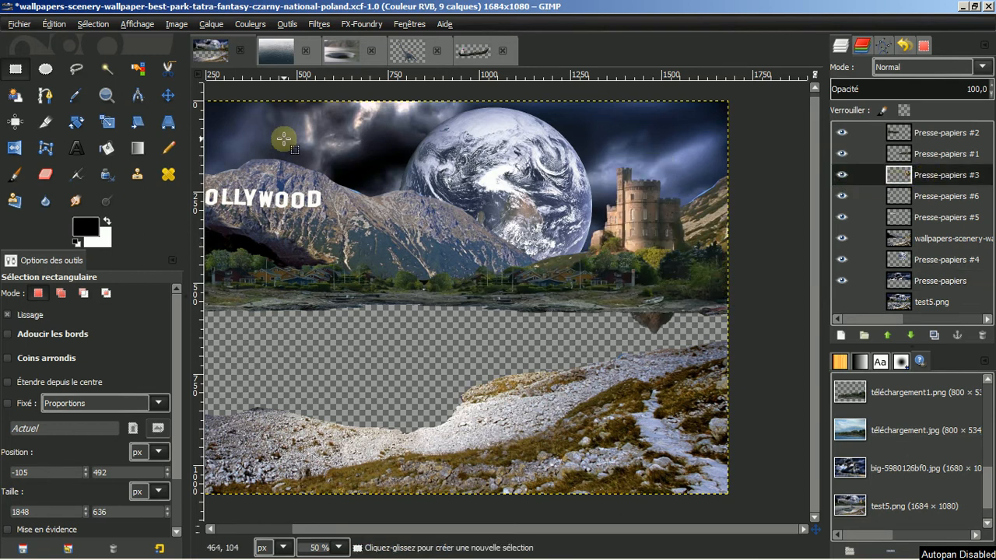
{"action": "left_click", "coordinate": [45, 174]}
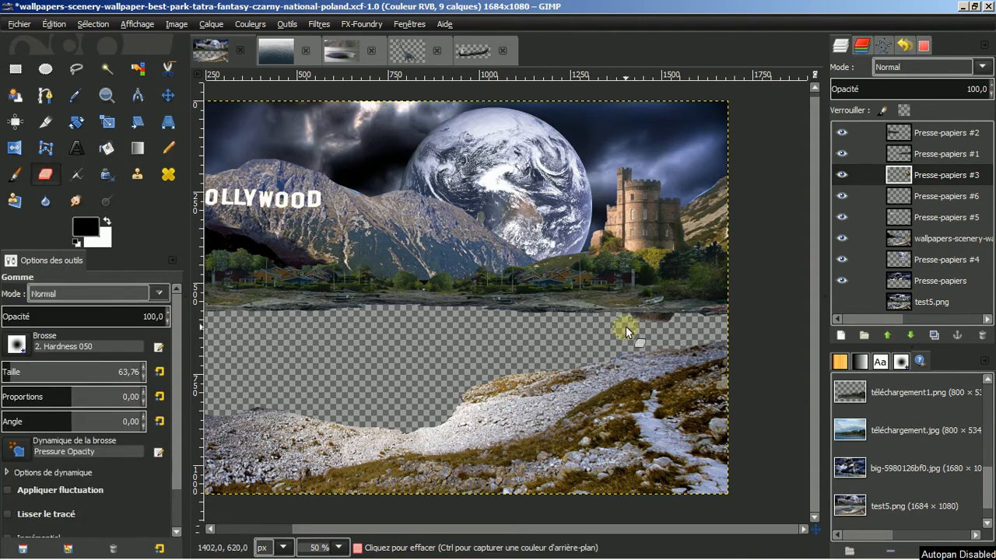
{"action": "left_click_drag", "start_coordinate": [657, 328], "coordinate": [683, 326]}
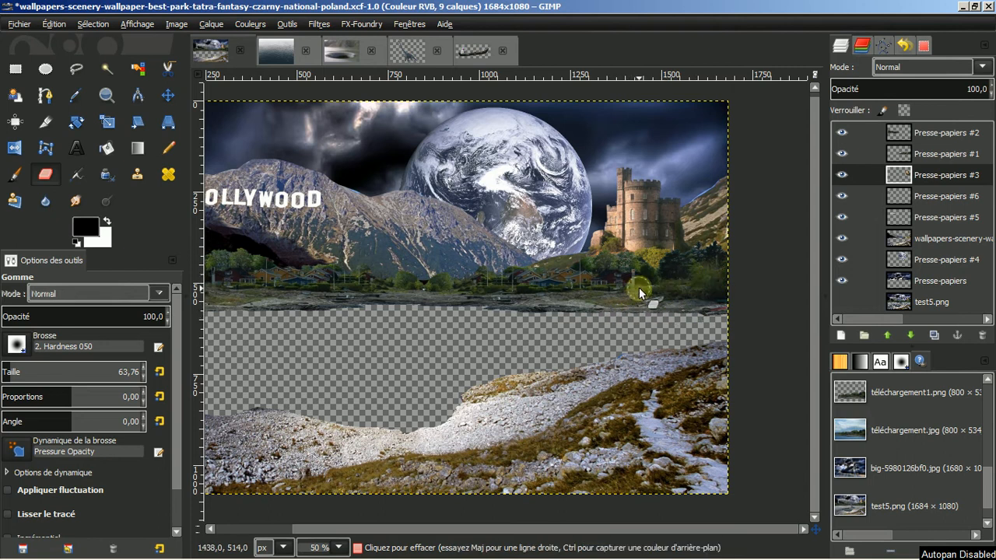
{"action": "key", "text": "minus"}
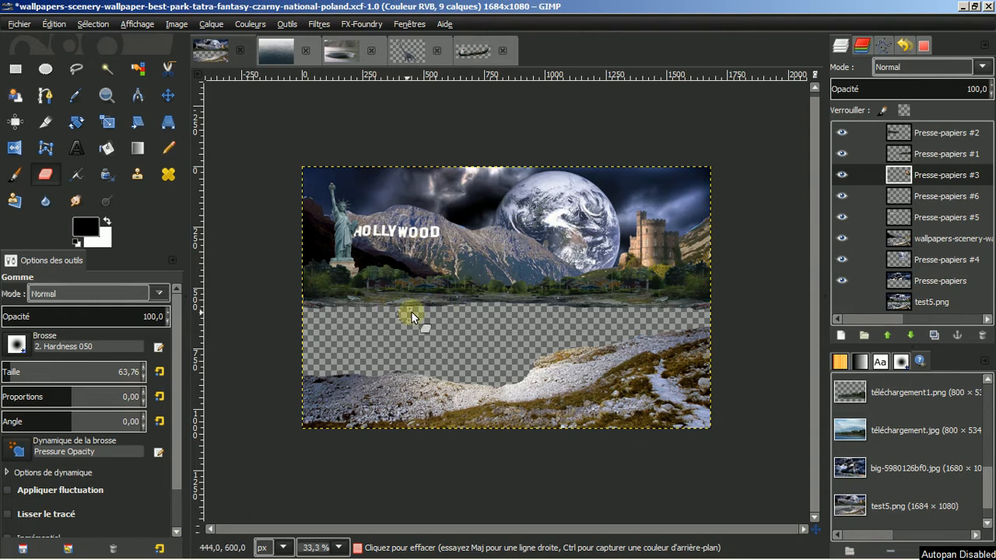
{"action": "key", "text": "plus"}
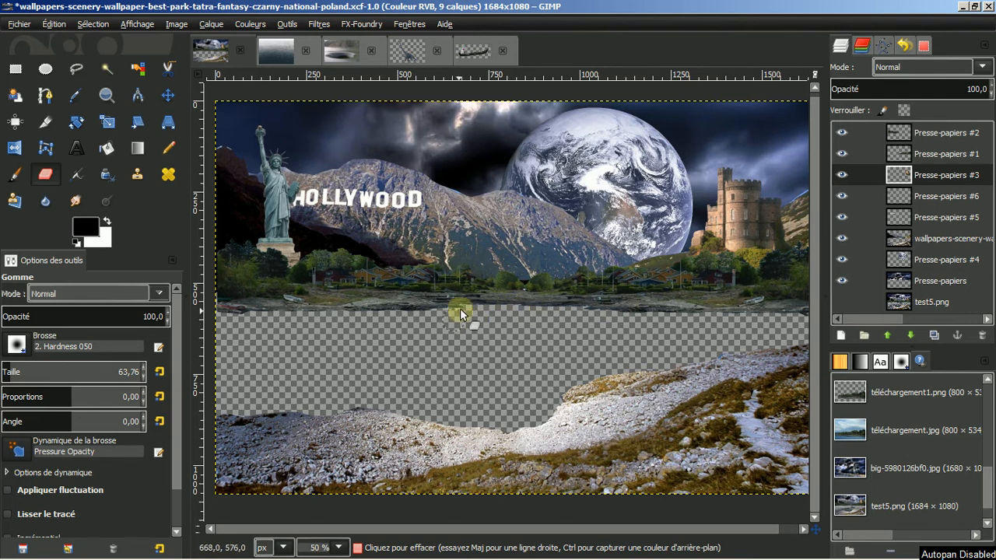
{"action": "left_click", "coordinate": [882, 44]}
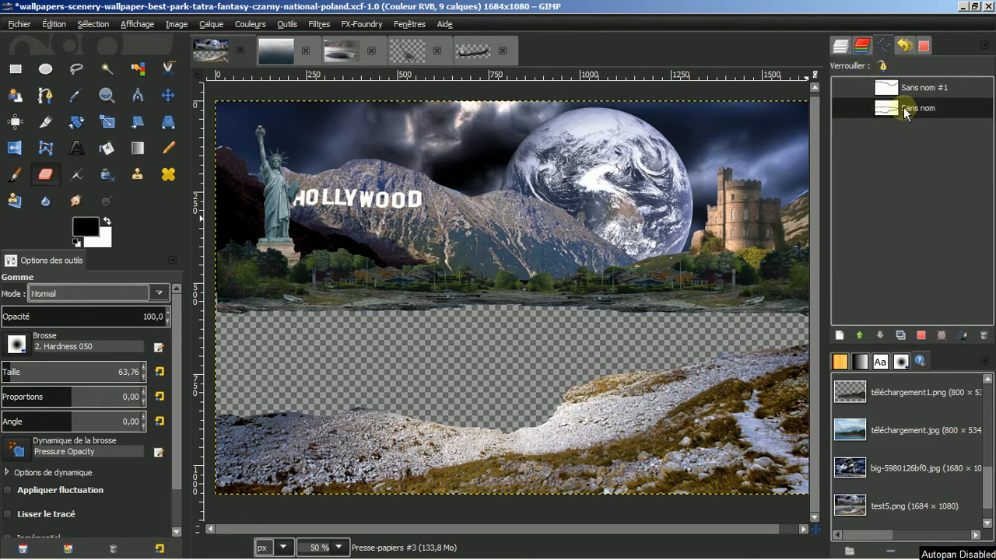
{"action": "left_click", "coordinate": [920, 333]}
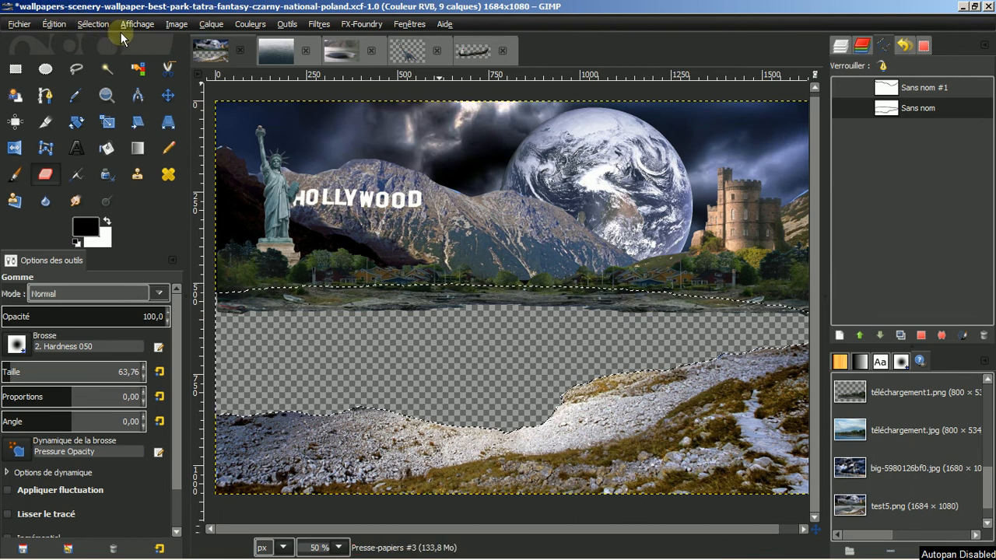
{"action": "left_click", "coordinate": [93, 24]}
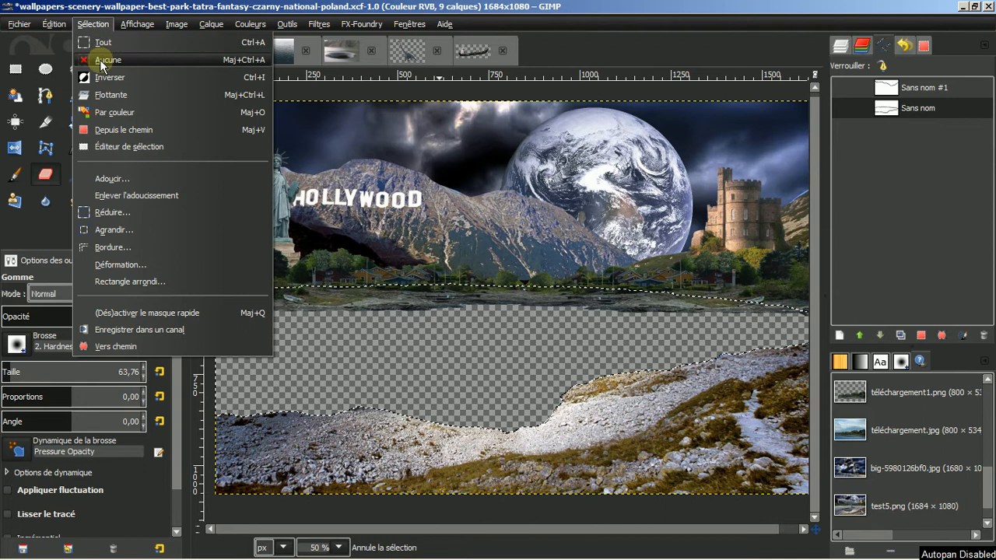
{"action": "left_click", "coordinate": [100, 59]}
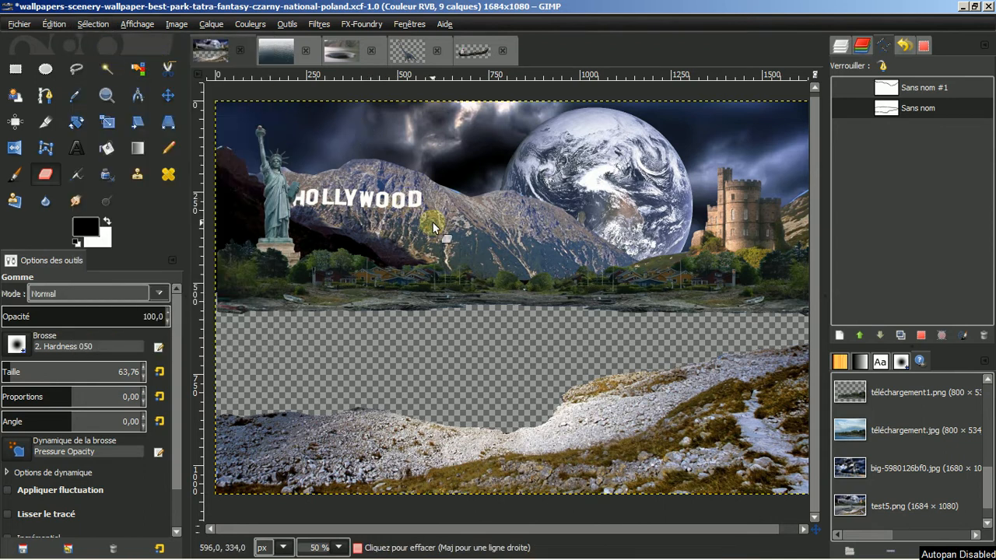
{"action": "left_click", "coordinate": [839, 48]}
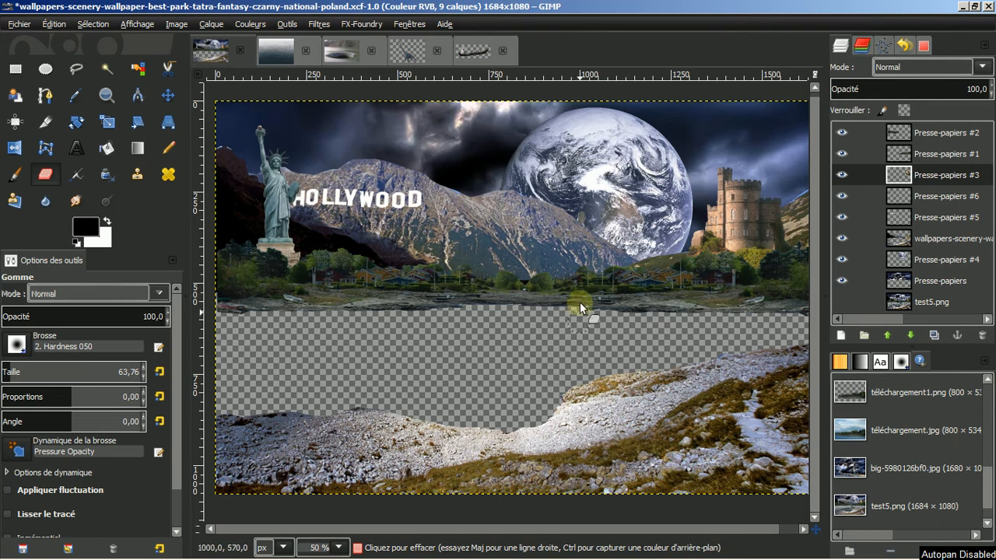
{"action": "left_click", "coordinate": [178, 24]}
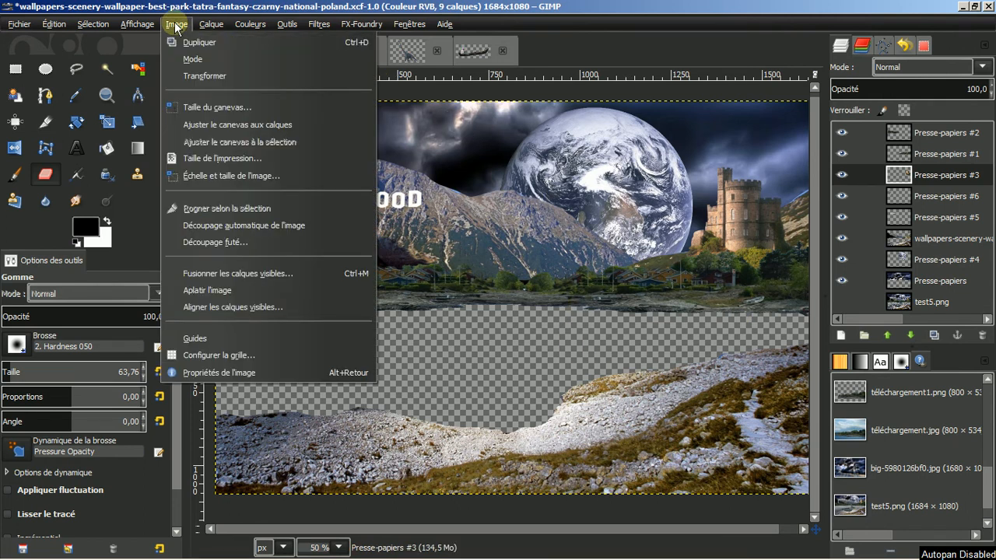
{"action": "left_click", "coordinate": [213, 289]}
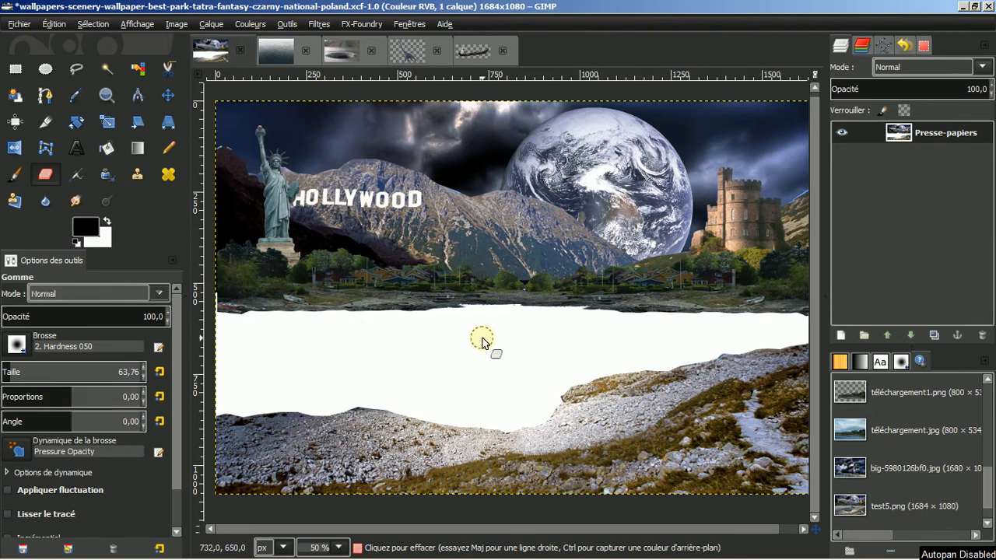
{"action": "key", "text": "ctrl+z"}
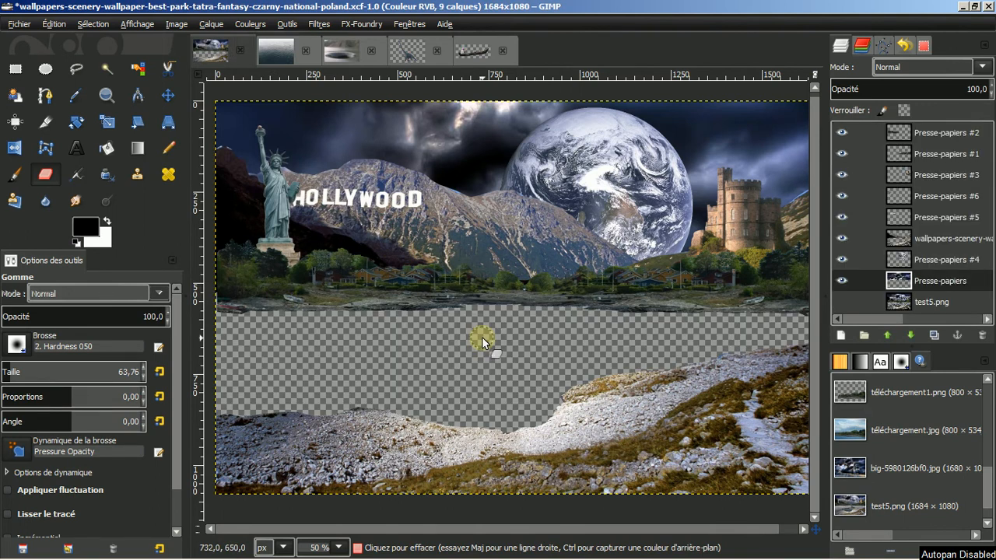
Create a new layer from the visible montage above the Presse-papiers #2 layer
{"action": "left_click", "coordinate": [935, 132]}
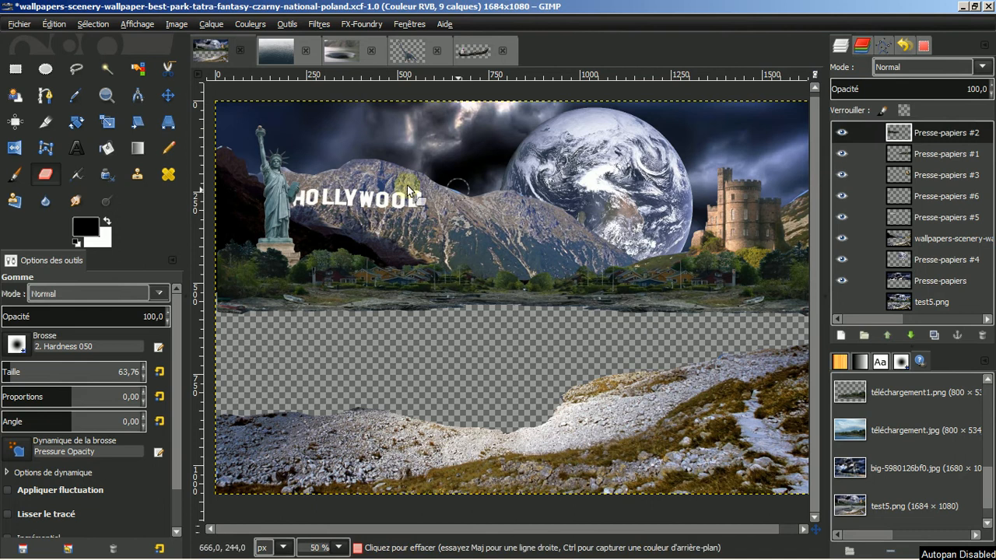
{"action": "key", "text": "minus"}
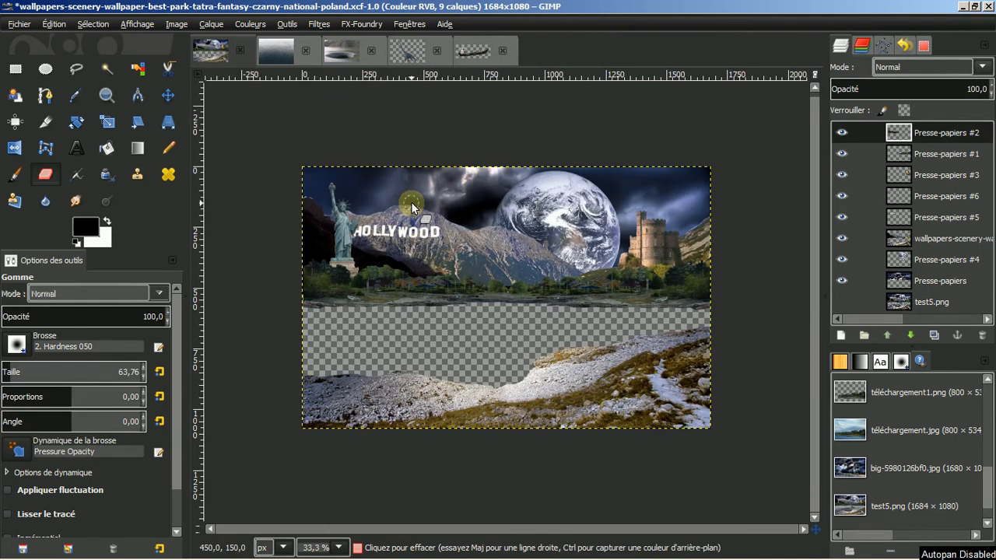
{"action": "right_click", "coordinate": [930, 134]}
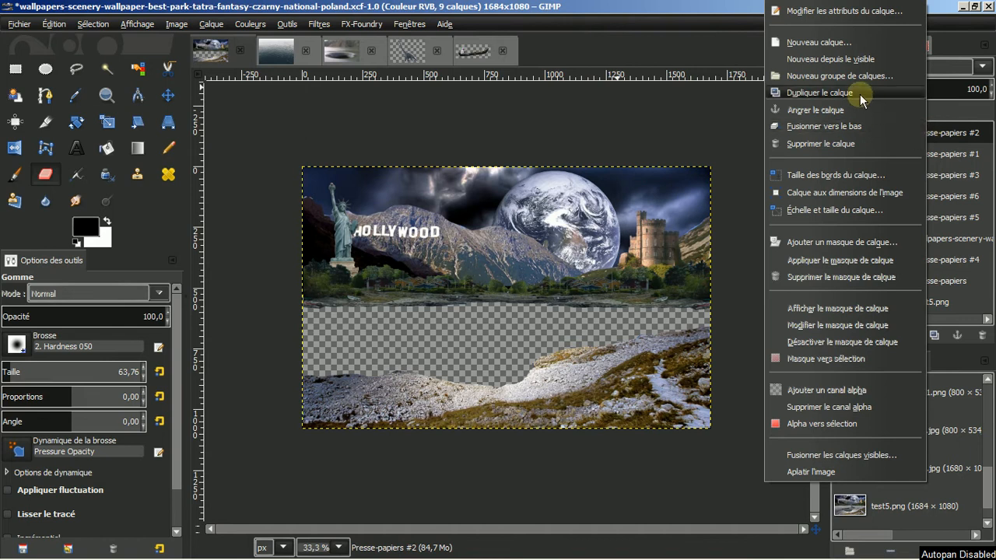
{"action": "left_click", "coordinate": [826, 60]}
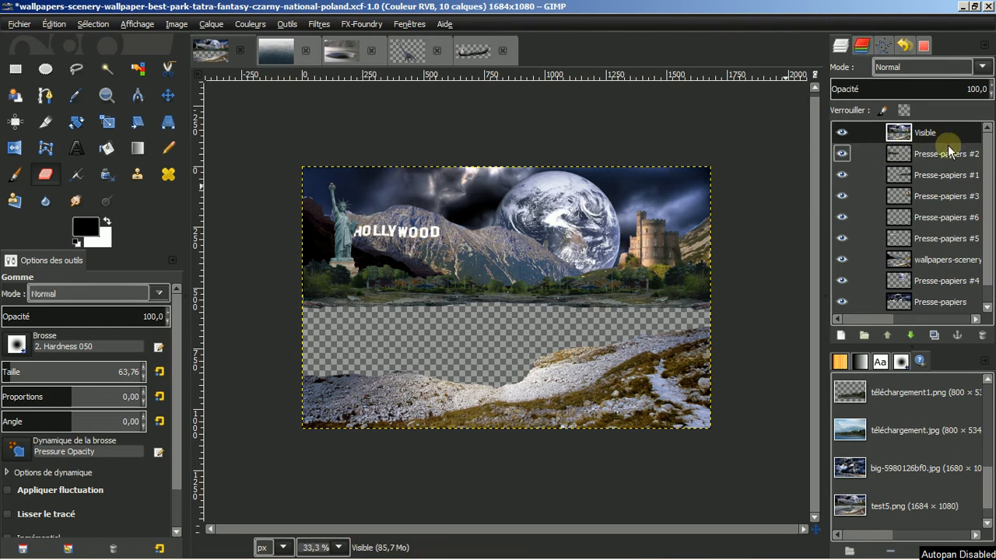
Hide all the individual montage layers beneath the Visible layer, leaving only the merged copy shown
{"action": "left_click", "coordinate": [841, 154]}
{"action": "left_click_drag", "start_coordinate": [844, 172], "coordinate": [845, 273]}
{"action": "scroll", "coordinate": [930, 195], "scroll_direction": "down", "scroll_amount": 1}
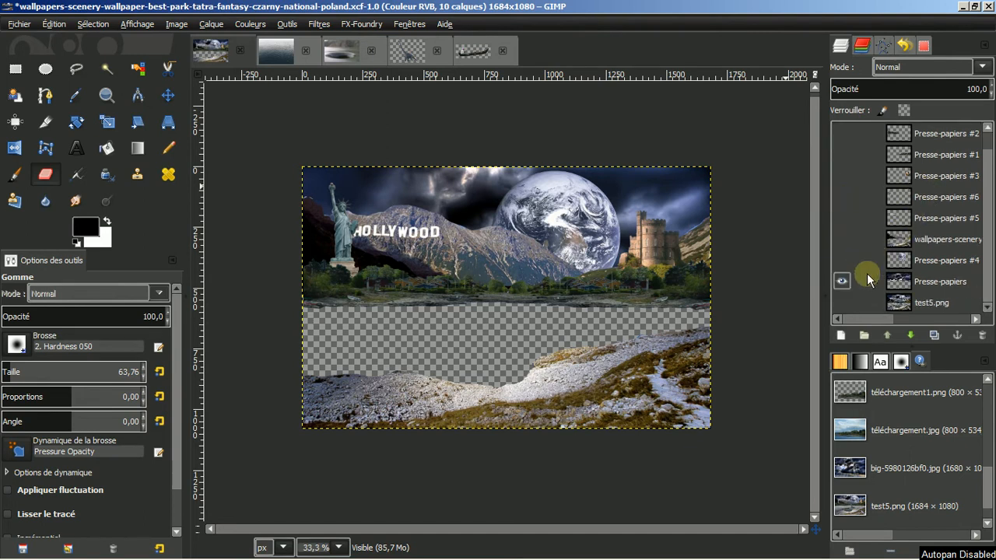
{"action": "scroll", "coordinate": [916, 221], "scroll_direction": "up", "scroll_amount": 1}
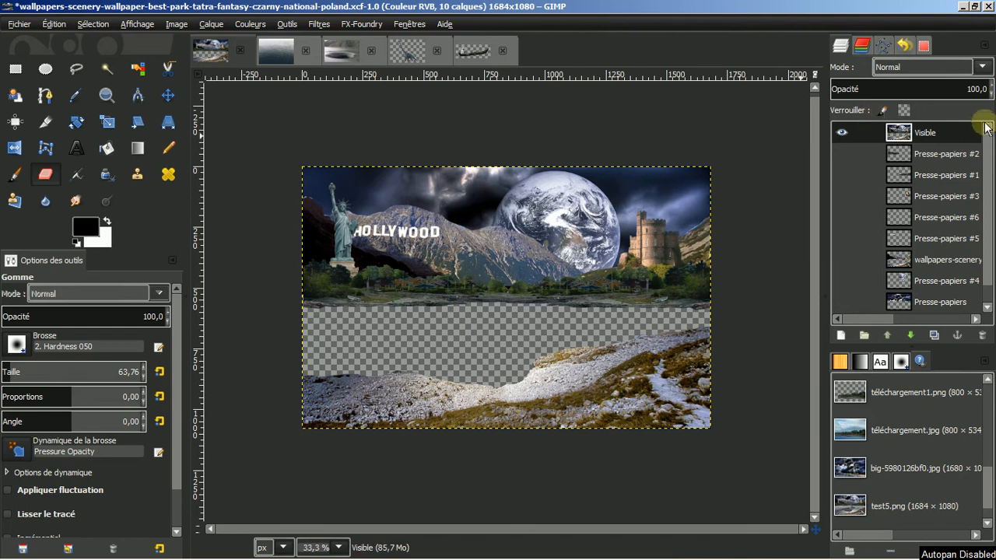
Select the emptied lake area by converting the Visible layer's alpha to a selection and inverting it
{"action": "right_click", "coordinate": [930, 136]}
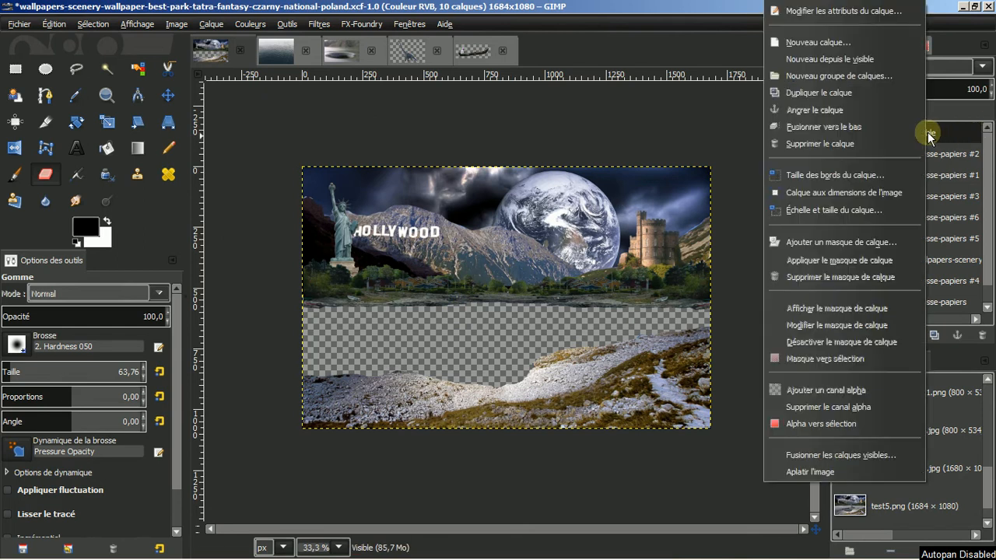
{"action": "left_click", "coordinate": [813, 424]}
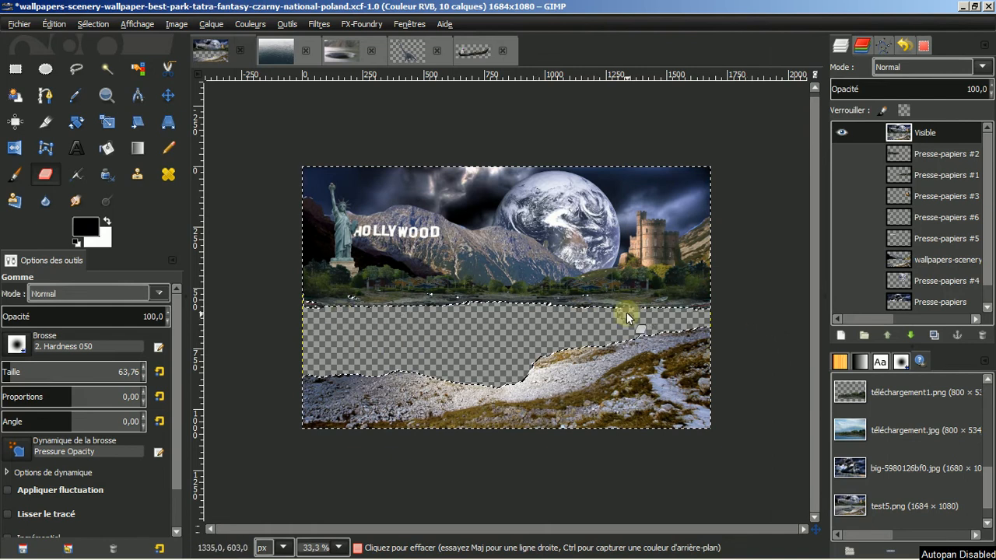
{"action": "scroll", "coordinate": [590, 301], "scroll_direction": "up", "scroll_amount": 1}
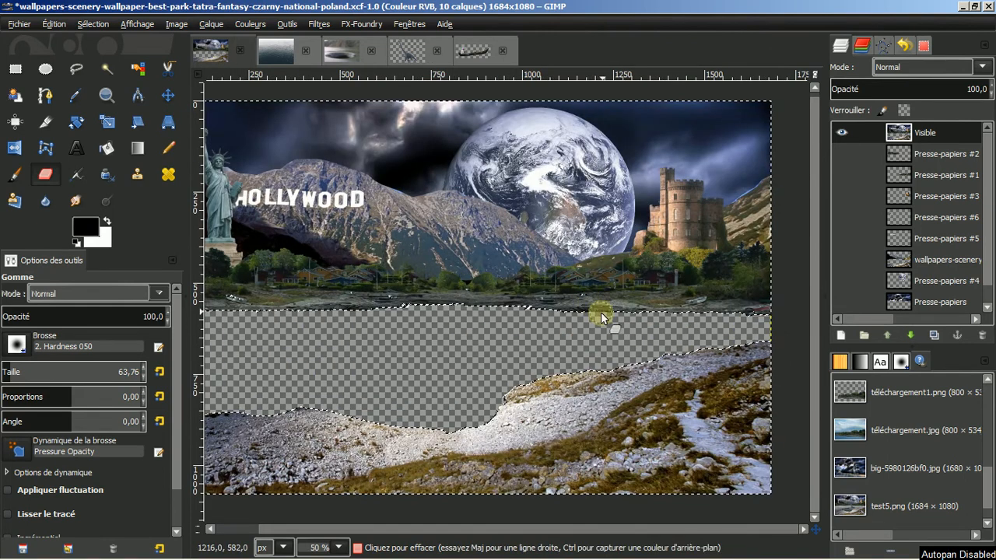
{"action": "left_click_drag", "start_coordinate": [571, 528], "coordinate": [528, 529]}
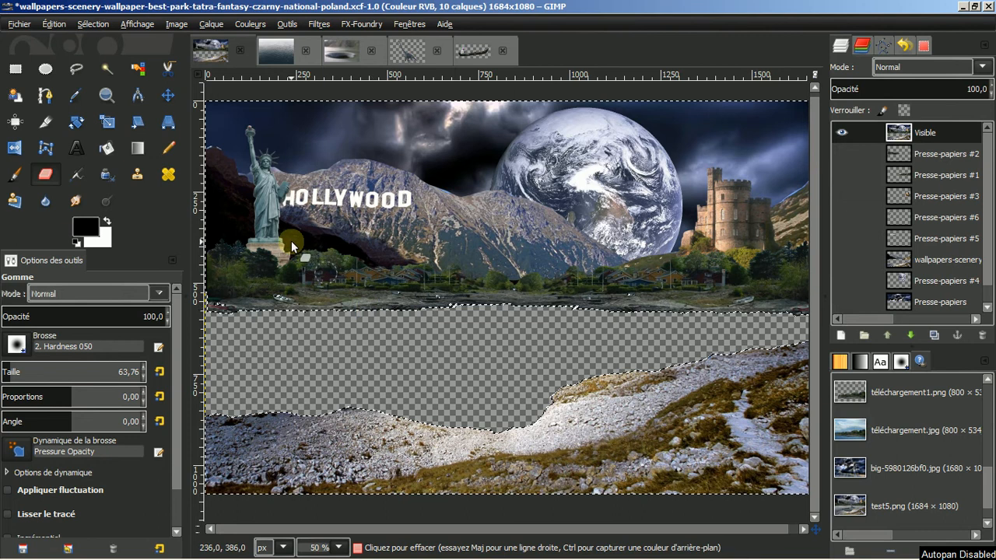
{"action": "left_click", "coordinate": [82, 24]}
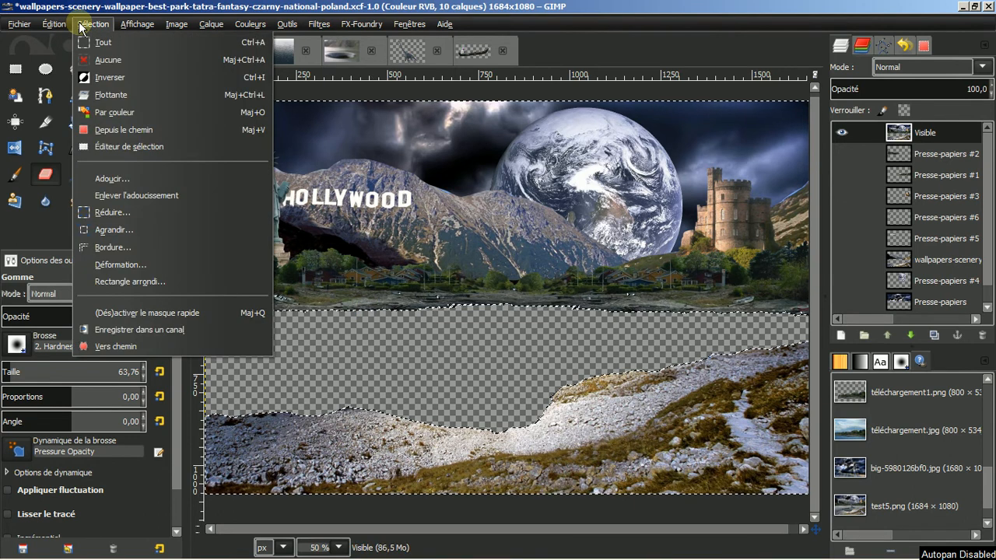
{"action": "left_click", "coordinate": [100, 79]}
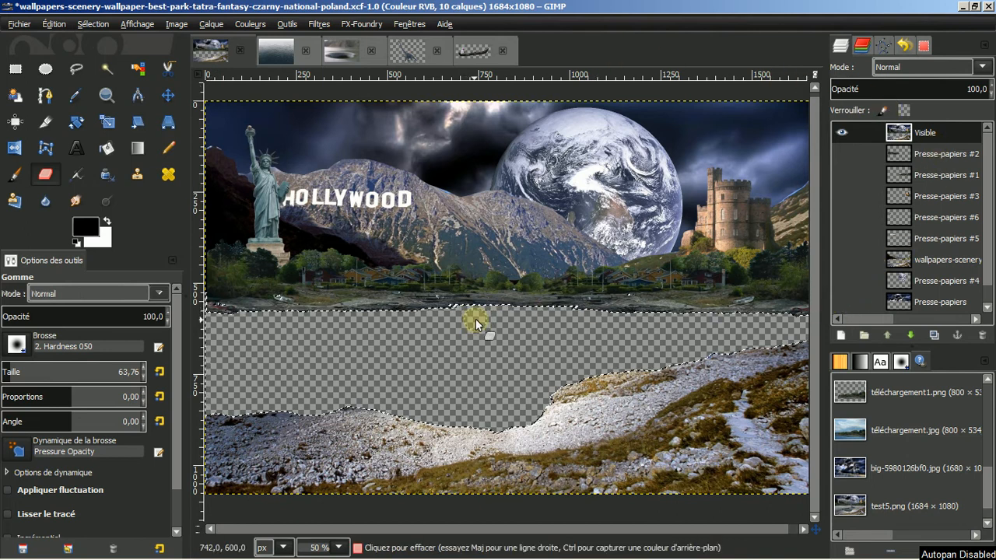
Add a transparent 1684 × 1080 px layer named Calque and fill the lake selection on it with black
{"action": "left_click", "coordinate": [840, 335]}
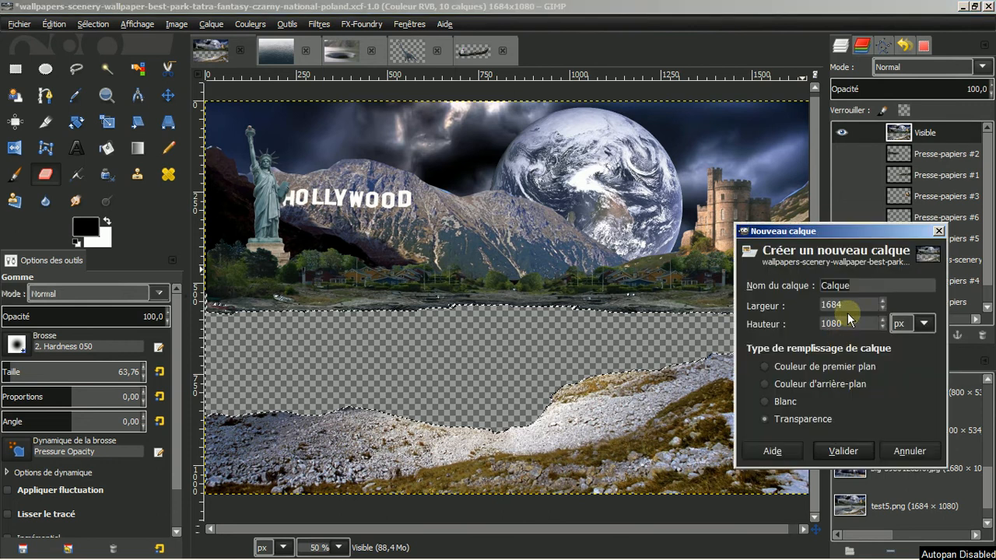
{"action": "left_click", "coordinate": [840, 449]}
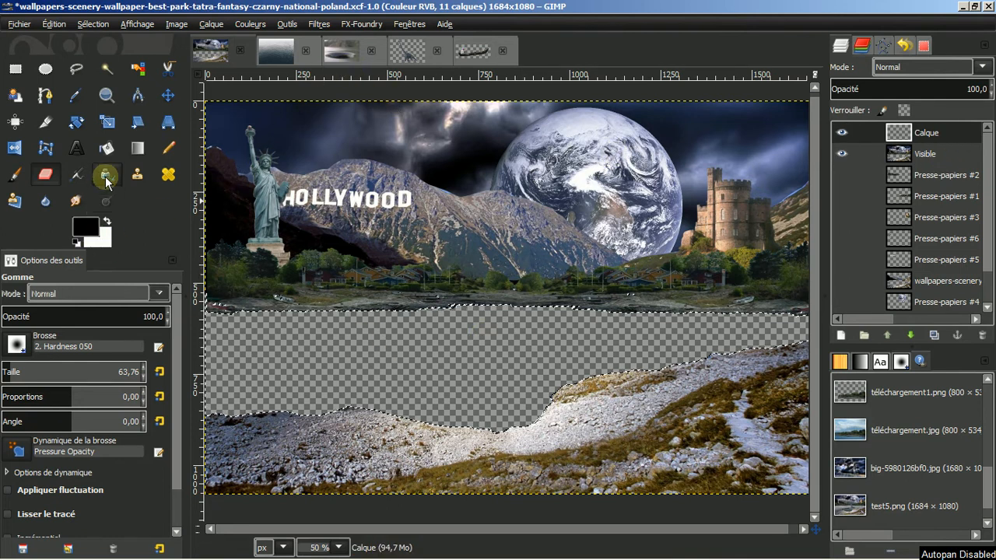
{"action": "left_click", "coordinate": [106, 148]}
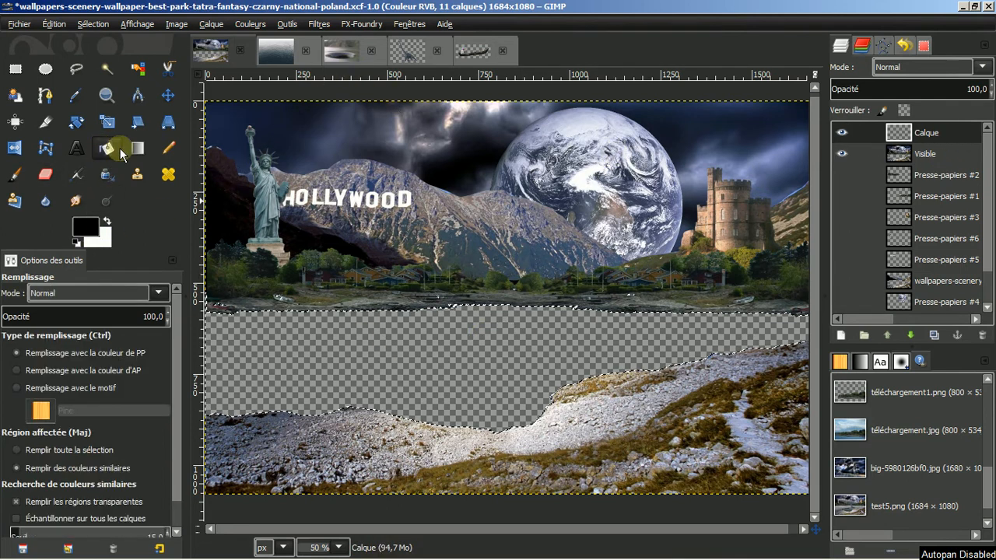
{"action": "left_click", "coordinate": [393, 357]}
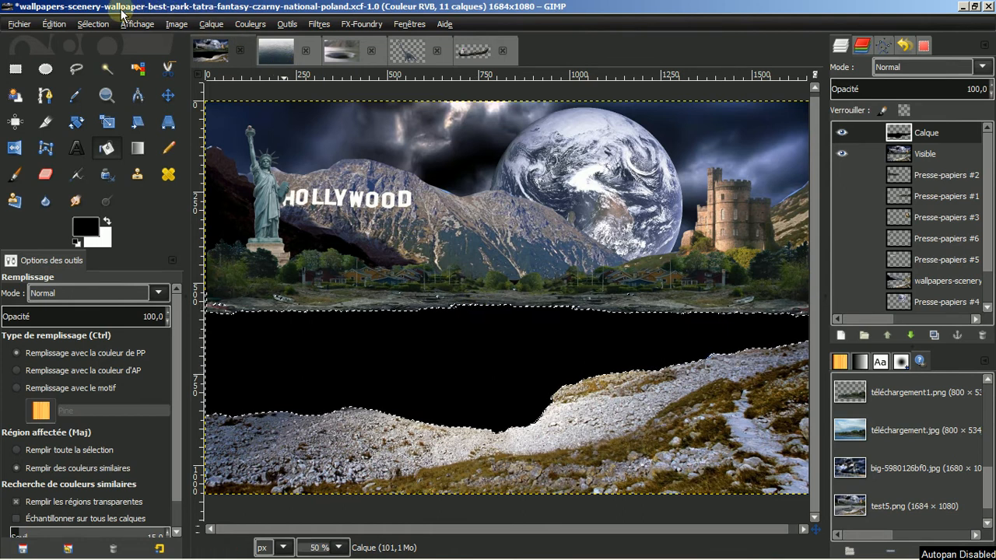
Shrink the lake selection by 10 px
{"action": "left_click", "coordinate": [94, 25]}
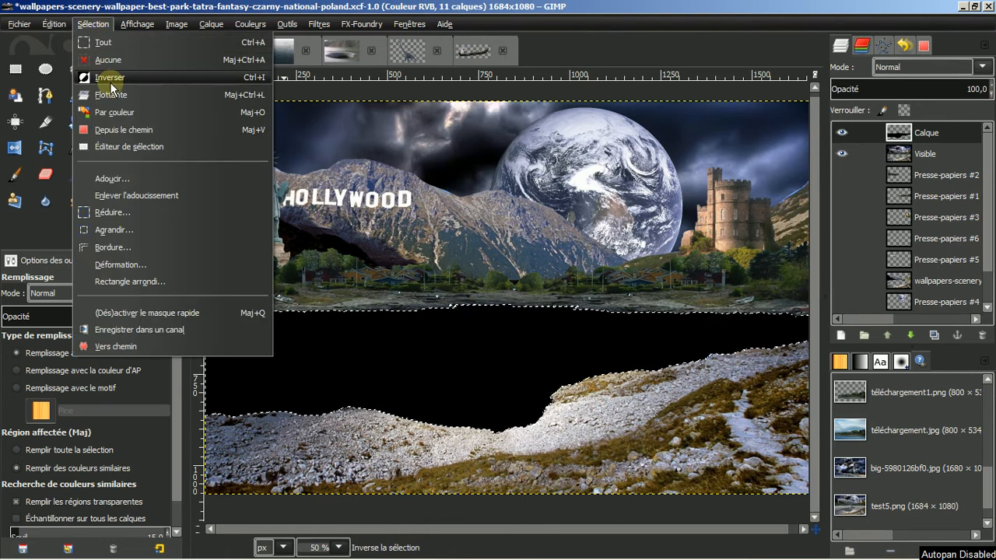
{"action": "left_click", "coordinate": [103, 213]}
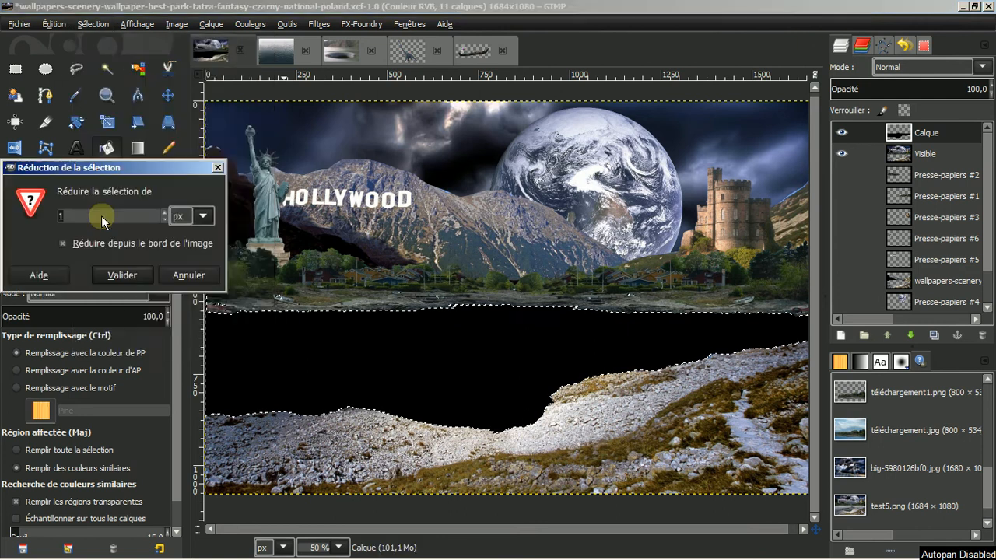
{"action": "left_click", "coordinate": [164, 219]}
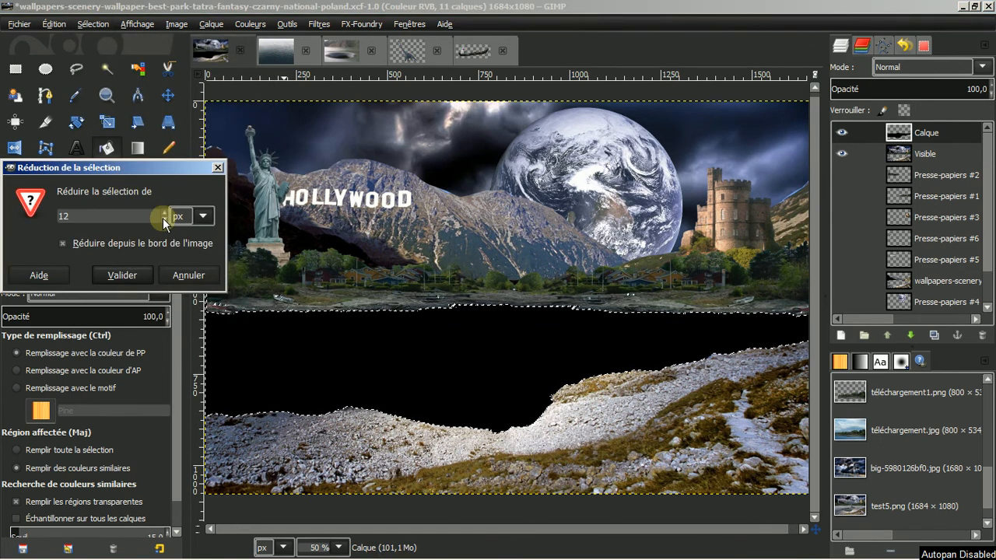
{"action": "left_click", "coordinate": [164, 220]}
{"action": "left_click", "coordinate": [164, 219]}
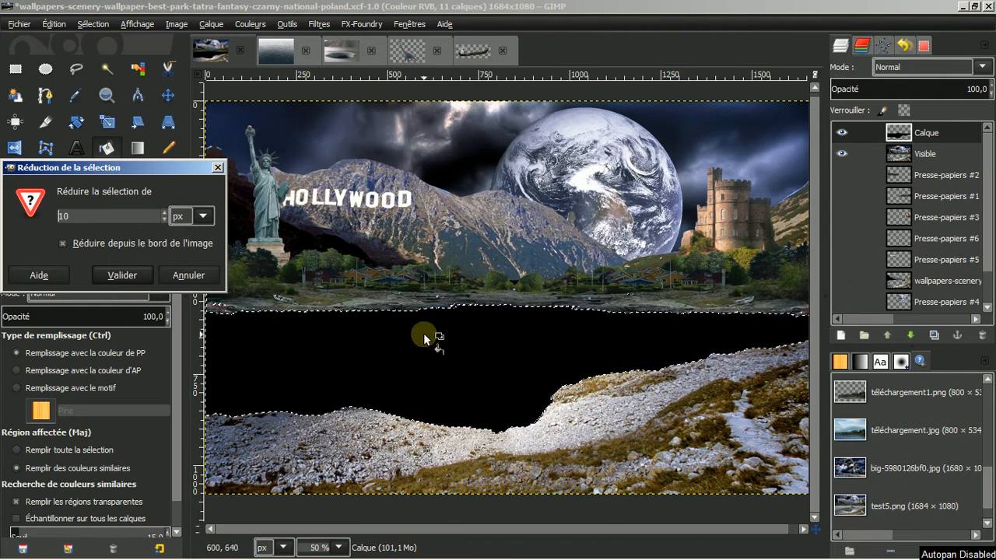
{"action": "scroll", "coordinate": [420, 337], "scroll_direction": "up", "scroll_amount": 1}
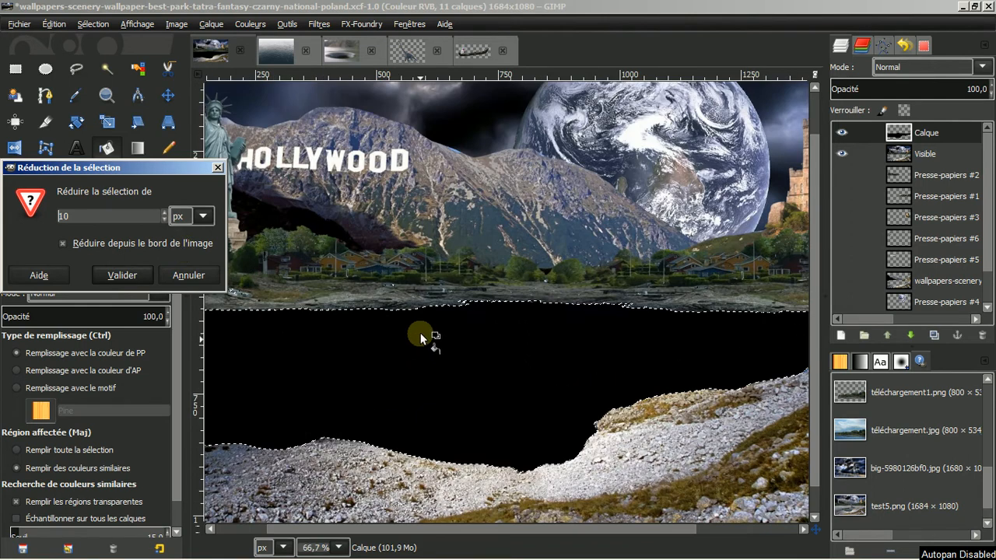
{"action": "left_click", "coordinate": [123, 274]}
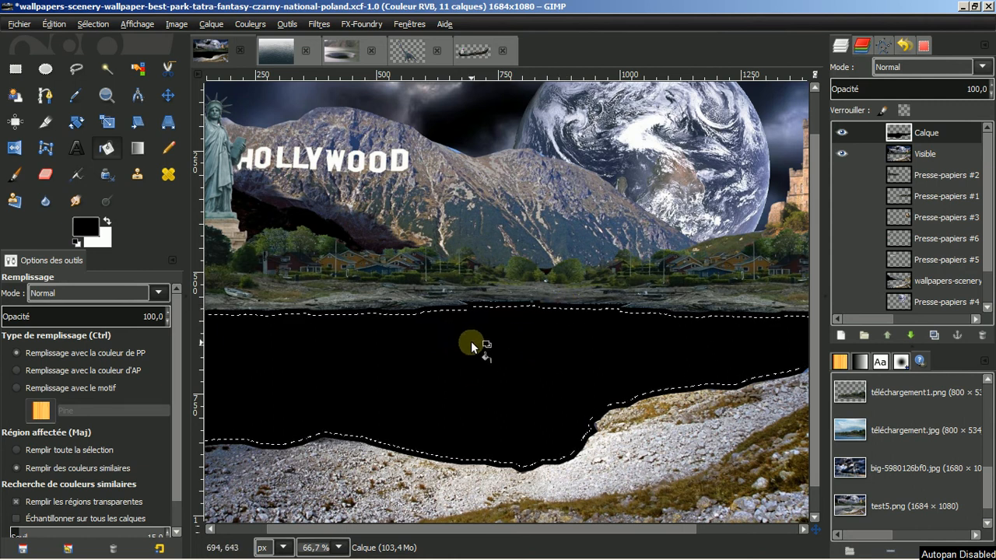
Delete the black fill inside the shrunken selection, leaving an outline around the lake, and clear the selection
{"action": "key", "text": "Delete"}
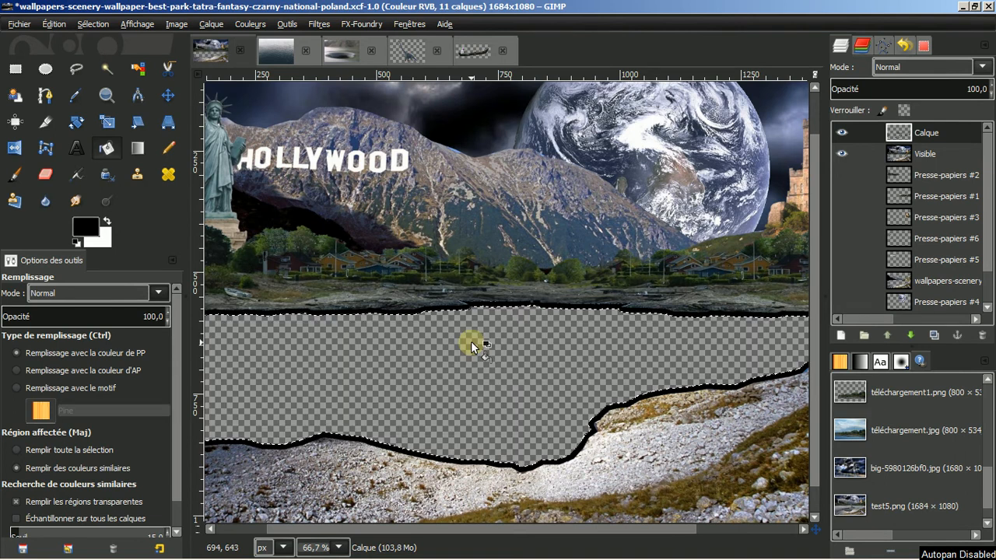
{"action": "left_click", "coordinate": [90, 24]}
{"action": "left_click", "coordinate": [104, 61]}
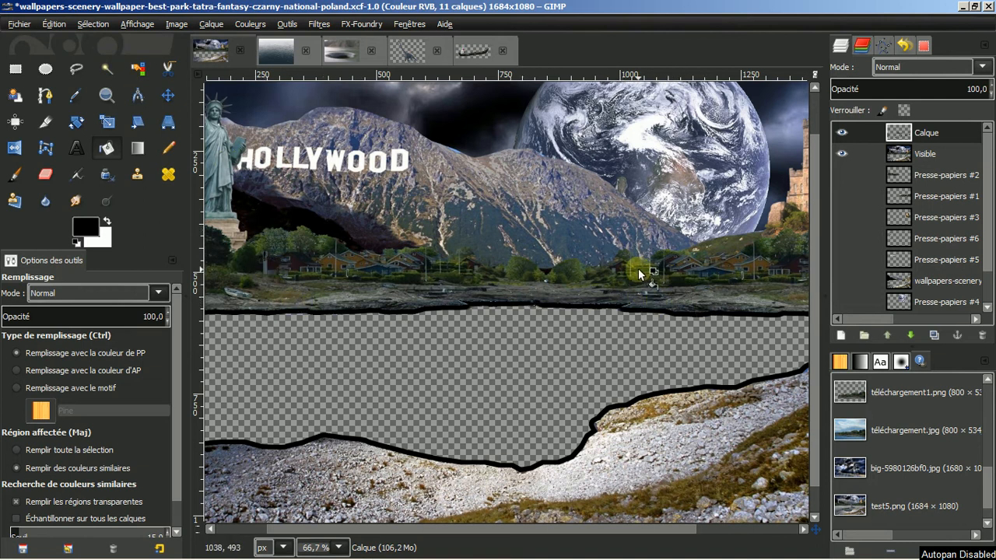
Erase the black outline along the rocky foreground shore, keeping only the line beneath the far shoreline
{"action": "key", "text": "minus"}
{"action": "key", "text": "minus"}
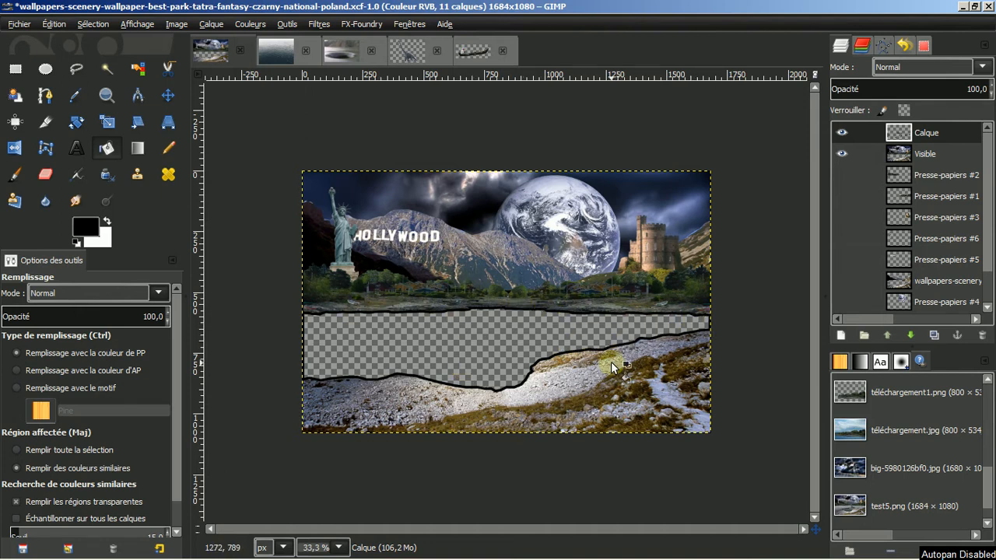
{"action": "left_click", "coordinate": [45, 177]}
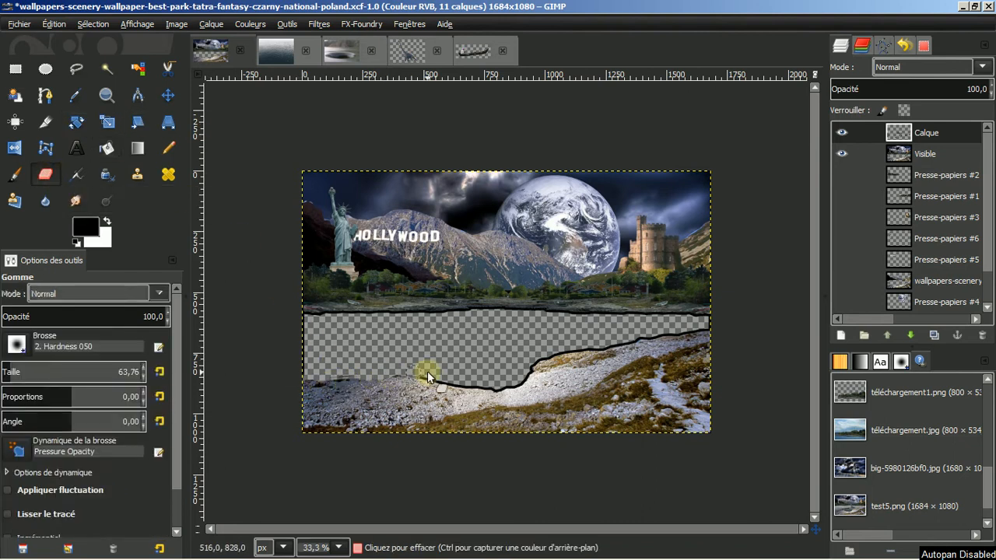
{"action": "mouse_move", "coordinate": [421, 374]}
{"action": "left_mouse_down"}
{"action": "mouse_move", "coordinate": [488, 393]}
{"action": "mouse_move", "coordinate": [558, 353]}
{"action": "left_mouse_up"}
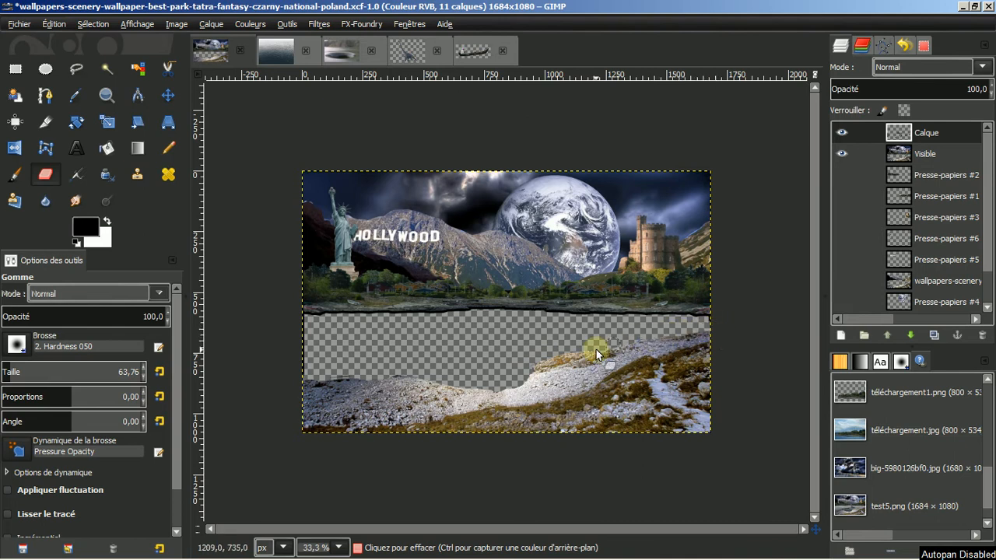
{"action": "left_click_drag", "start_coordinate": [506, 392], "coordinate": [300, 373]}
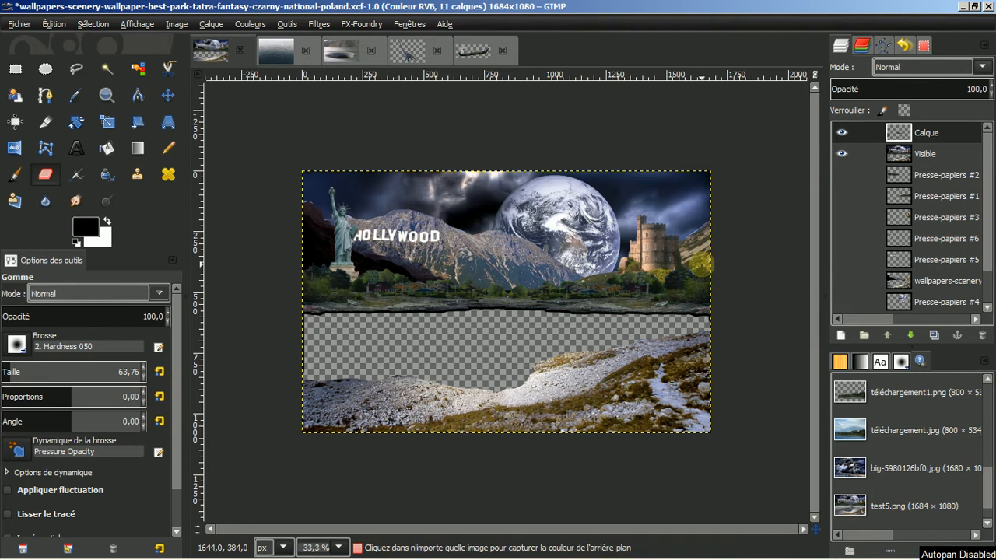
Switch to the water-2203659_960_720 image and copy the whole water picture
{"action": "scroll", "coordinate": [701, 263], "scroll_direction": "up", "scroll_amount": 1}
{"action": "left_click_drag", "start_coordinate": [595, 528], "coordinate": [548, 529]}
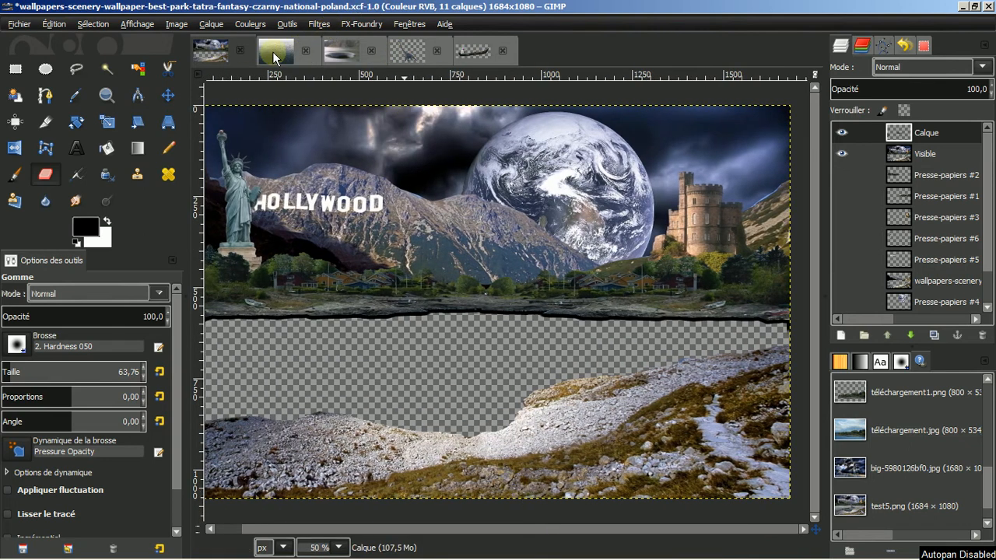
{"action": "left_click", "coordinate": [272, 51]}
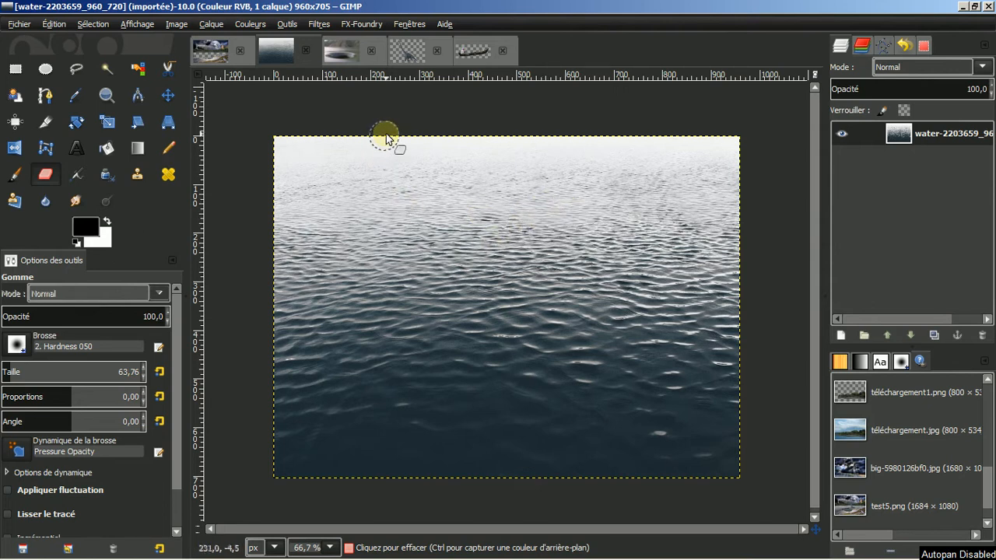
{"action": "left_click", "coordinate": [54, 24]}
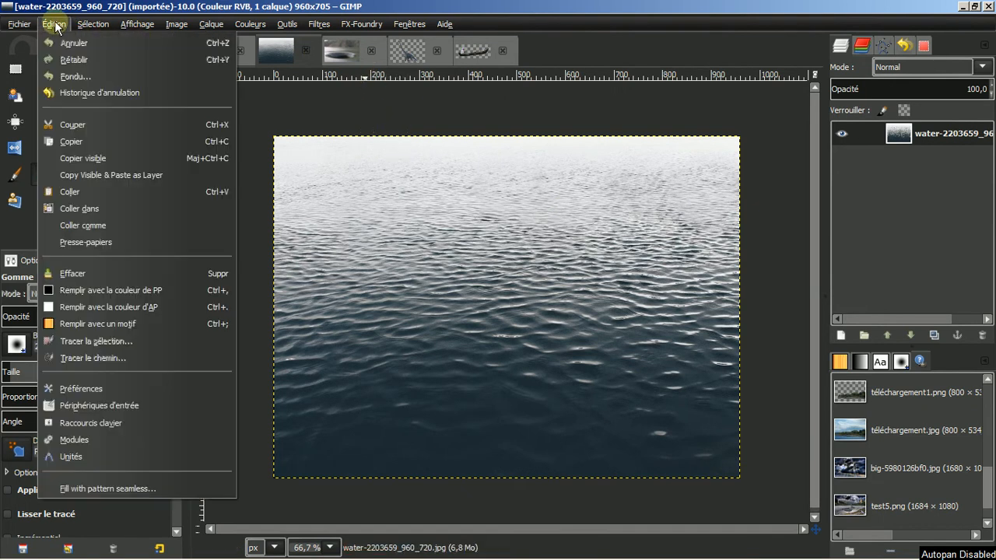
{"action": "left_click", "coordinate": [73, 142]}
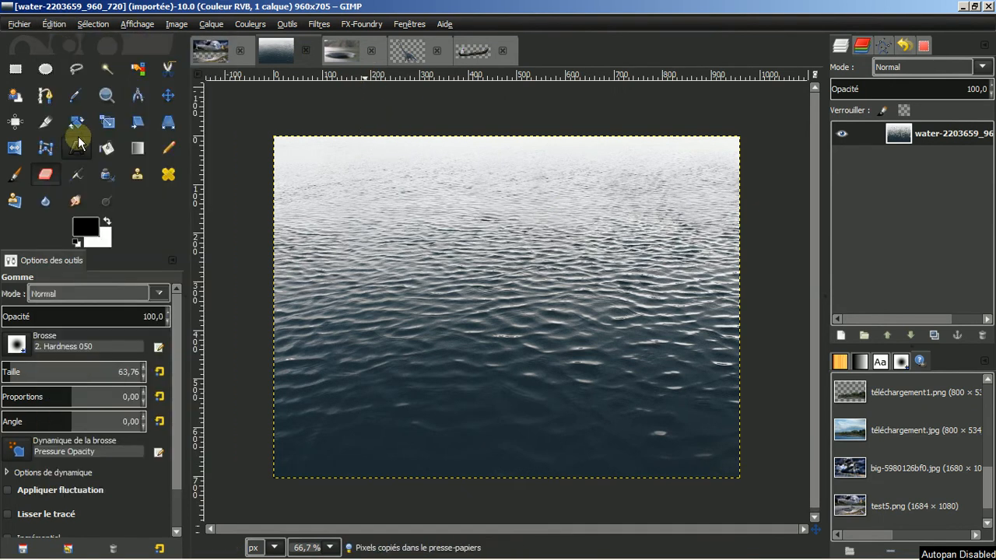
Switch to the landscape montage and paste the copied water picture as a new layer
{"action": "left_click", "coordinate": [204, 54]}
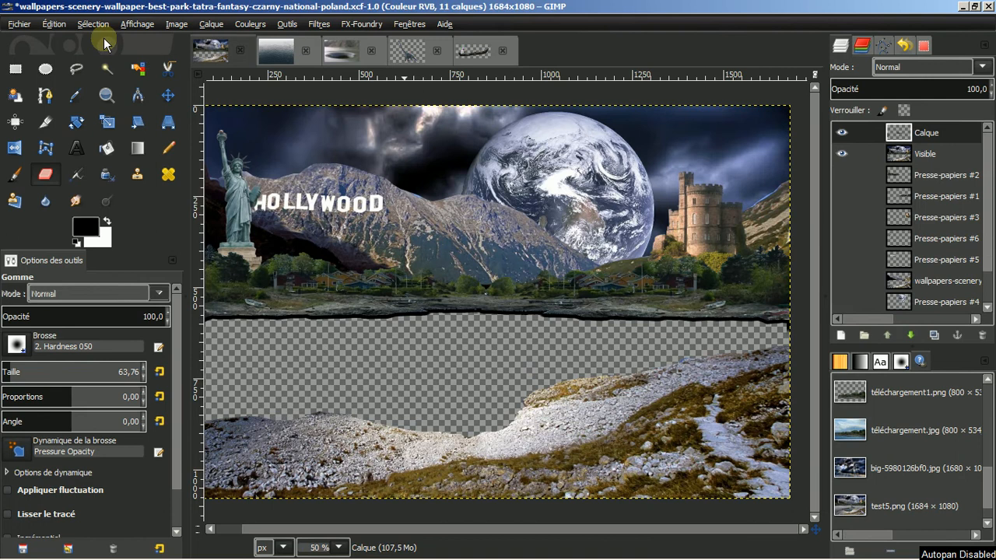
{"action": "left_click", "coordinate": [54, 24]}
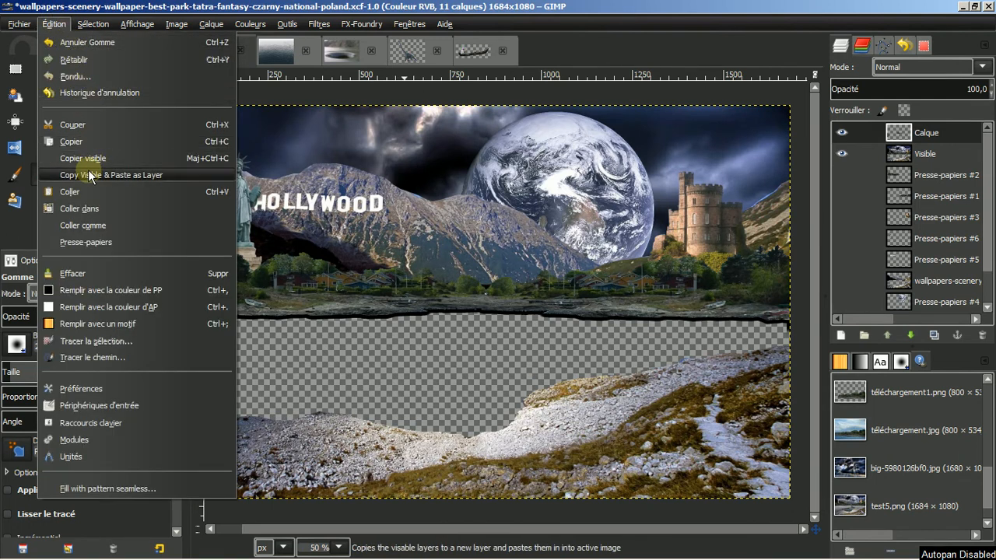
{"action": "mouse_move", "coordinate": [80, 228]}
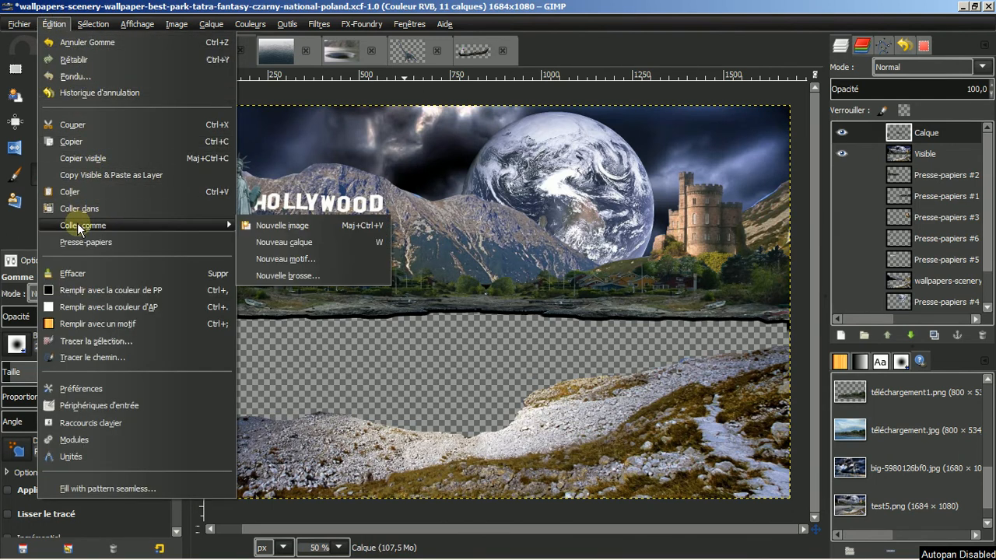
{"action": "left_click", "coordinate": [278, 241]}
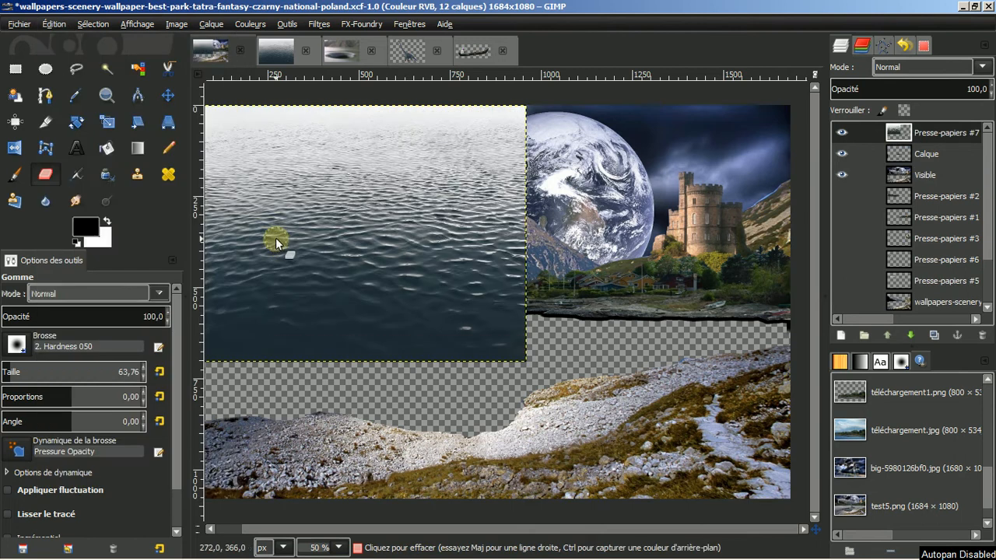
Scale the water layer to about 1683 × 1083 px so that it covers the whole canvas
{"action": "scroll", "coordinate": [564, 299], "scroll_direction": "down", "scroll_amount": 1}
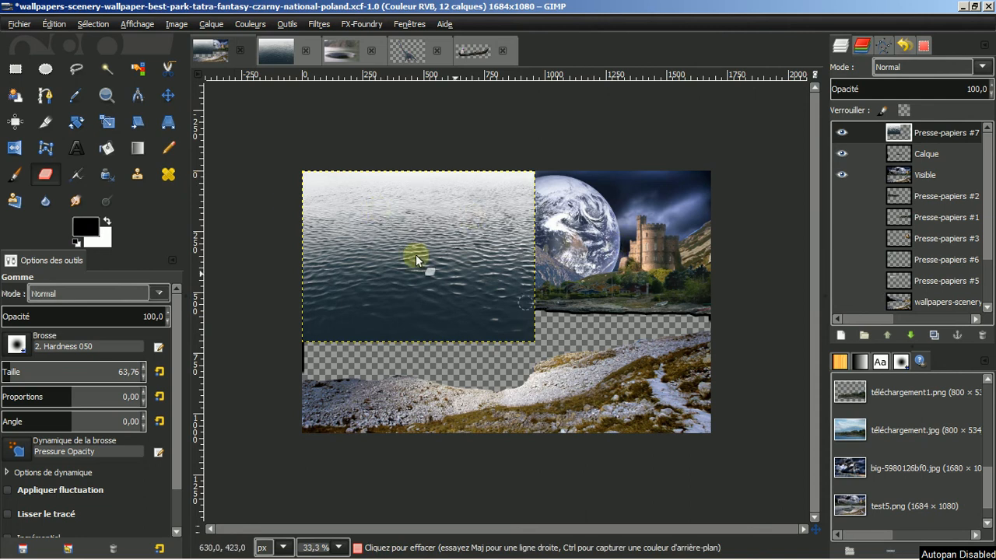
{"action": "left_click", "coordinate": [105, 123]}
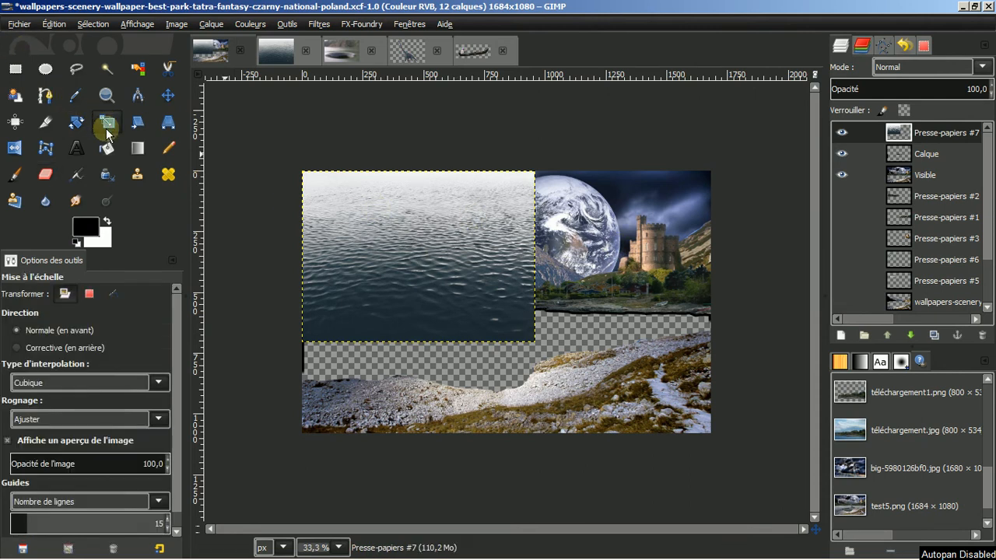
{"action": "left_click", "coordinate": [362, 246]}
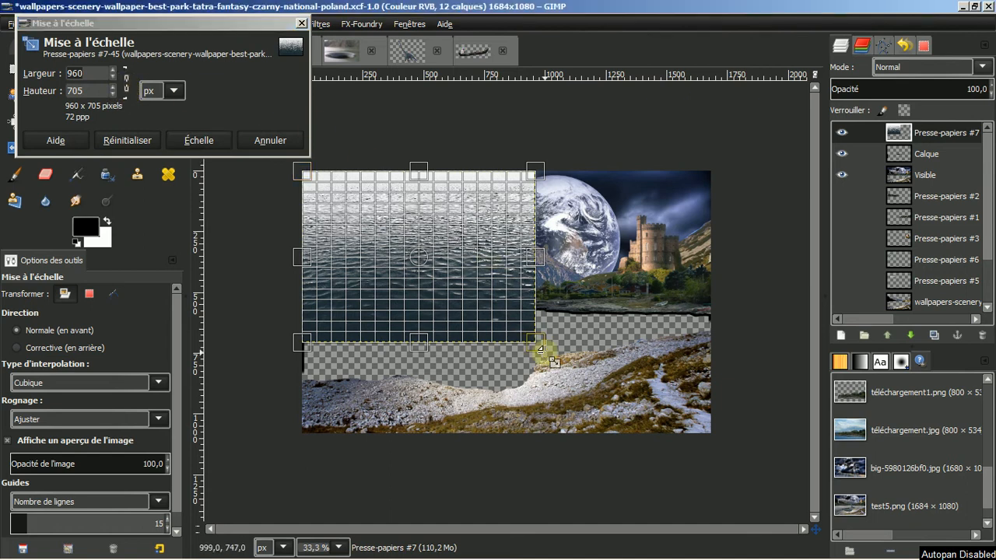
{"action": "left_click_drag", "start_coordinate": [539, 350], "coordinate": [716, 441]}
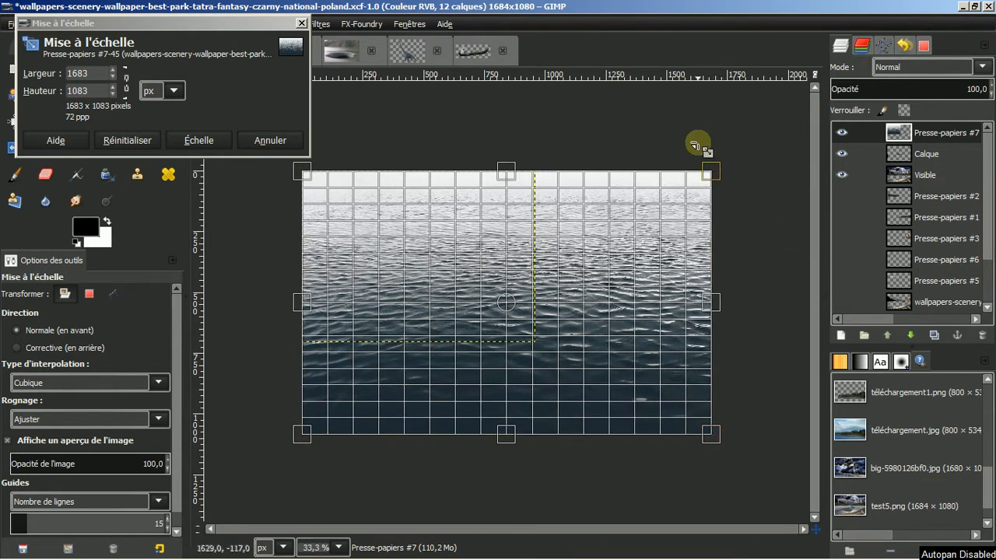
{"action": "left_click", "coordinate": [198, 143]}
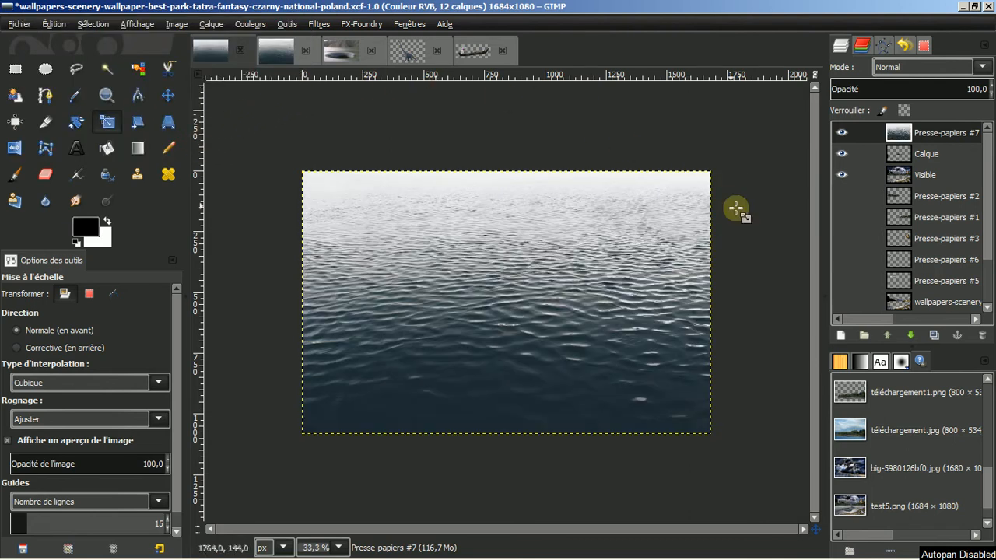
Lower the water layer two positions, beneath the Visible layer, so the water fills the lake cutout
{"action": "left_click", "coordinate": [911, 335]}
{"action": "left_click", "coordinate": [911, 335]}
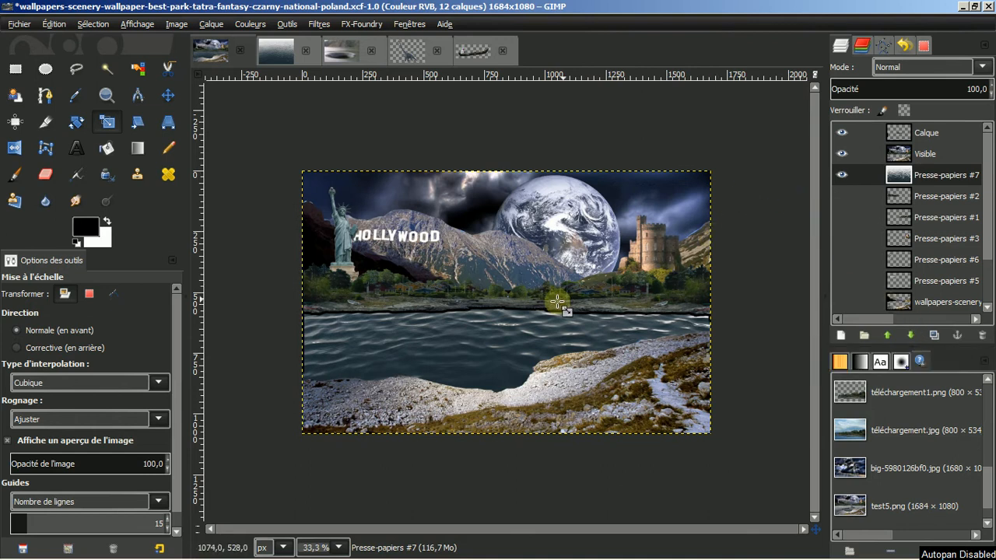
{"action": "scroll", "coordinate": [551, 309], "scroll_direction": "up", "scroll_amount": 1}
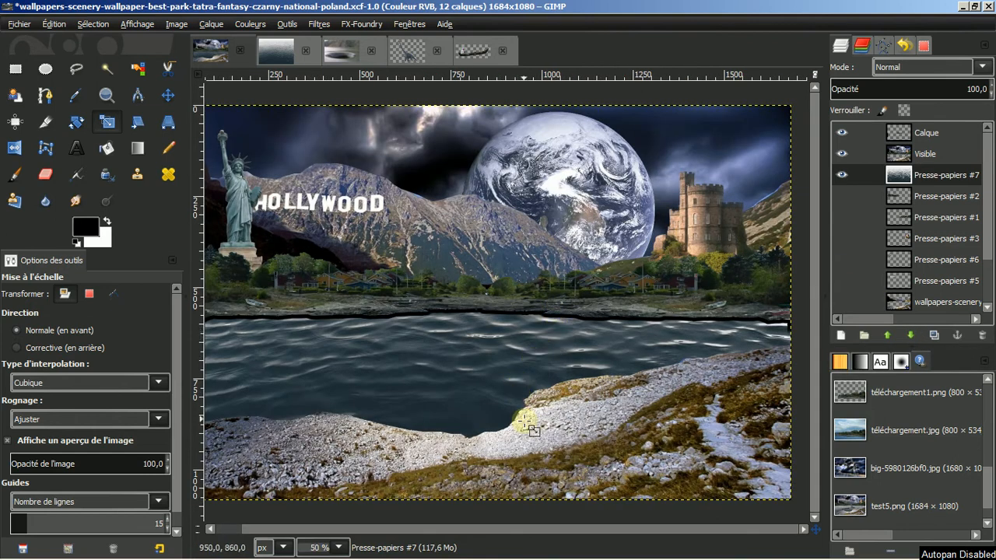
{"action": "left_click_drag", "start_coordinate": [498, 530], "coordinate": [472, 532]}
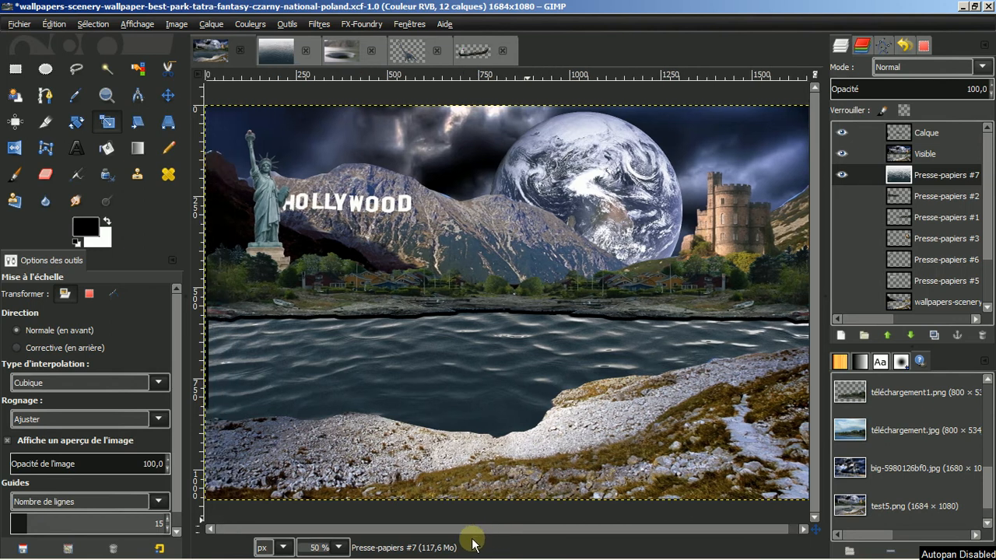
Squash the water layer from its upper edge to a height of about 531 px, keeping the 1683 px width
{"action": "scroll", "coordinate": [573, 305], "scroll_direction": "down", "scroll_amount": 1}
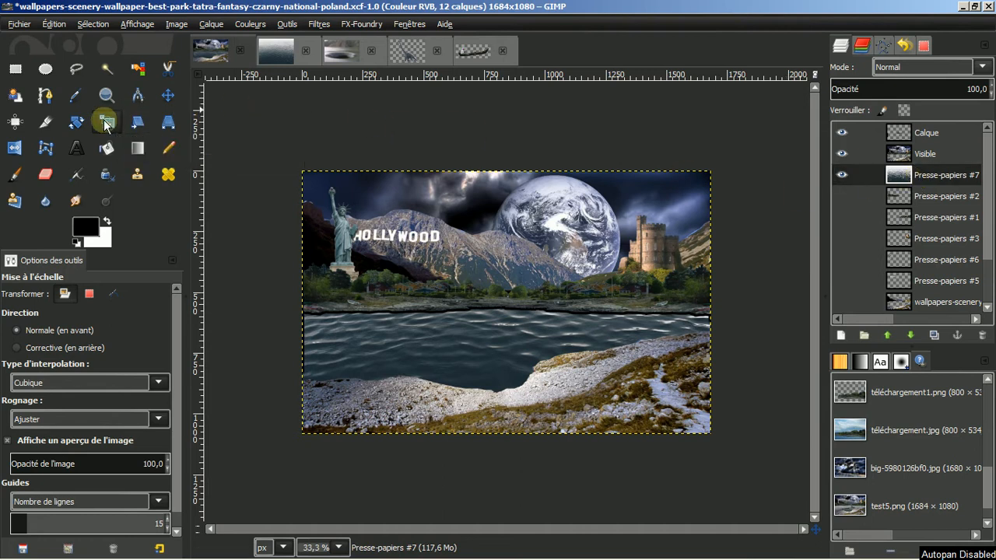
{"action": "left_click", "coordinate": [470, 272]}
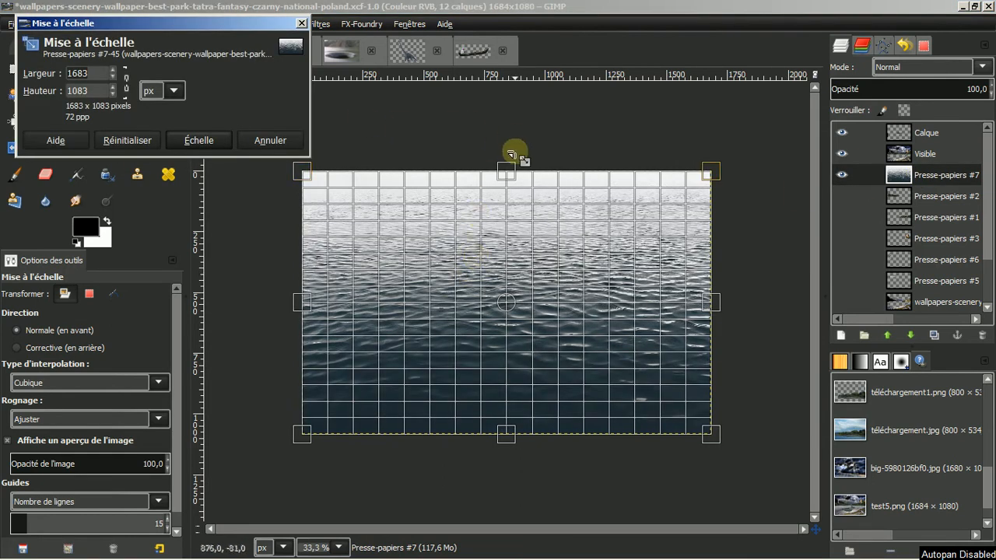
{"action": "left_click_drag", "start_coordinate": [511, 168], "coordinate": [517, 294]}
{"action": "mouse_move", "coordinate": [512, 307]}
{"action": "left_mouse_down"}
{"action": "mouse_move", "coordinate": [509, 326]}
{"action": "mouse_move", "coordinate": [506, 309]}
{"action": "left_mouse_up"}
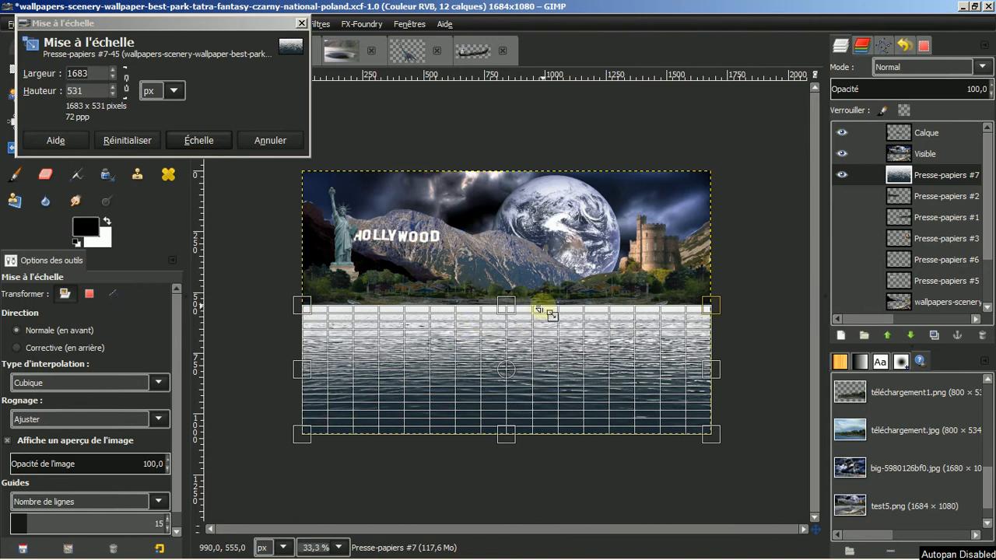
{"action": "left_click", "coordinate": [201, 143]}
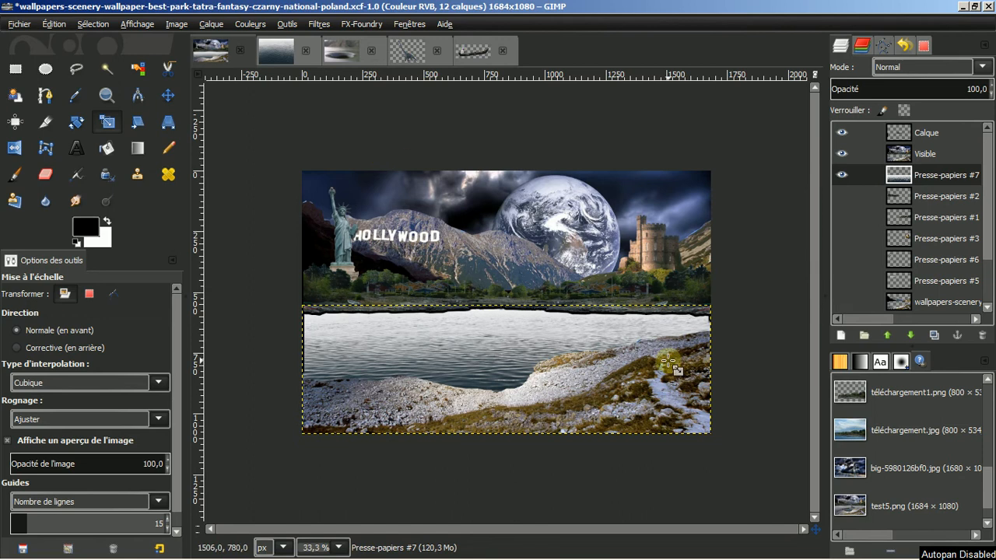
{"action": "scroll", "coordinate": [667, 362], "scroll_direction": "up", "scroll_amount": 1}
{"action": "left_click_drag", "start_coordinate": [589, 534], "coordinate": [484, 533]}
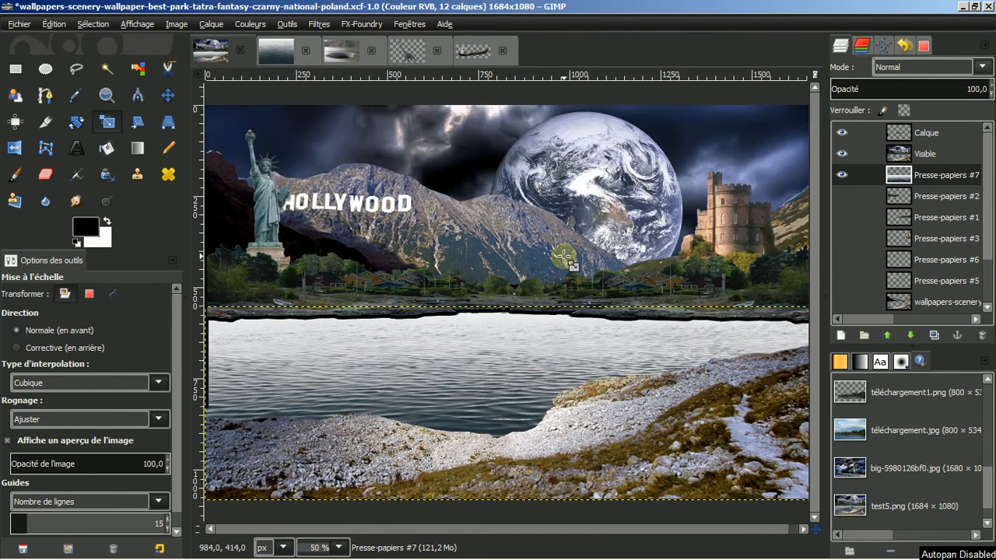
{"action": "scroll", "coordinate": [562, 258], "scroll_direction": "down", "scroll_amount": 1}
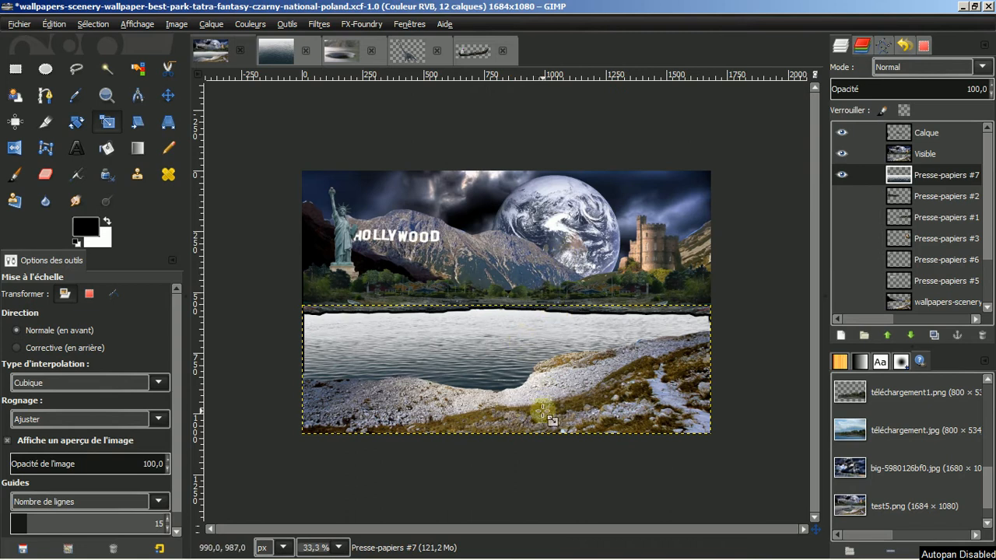
Move the water layer up behind the far shoreline and resize the layer boundary to the image size
{"action": "left_click", "coordinate": [169, 96]}
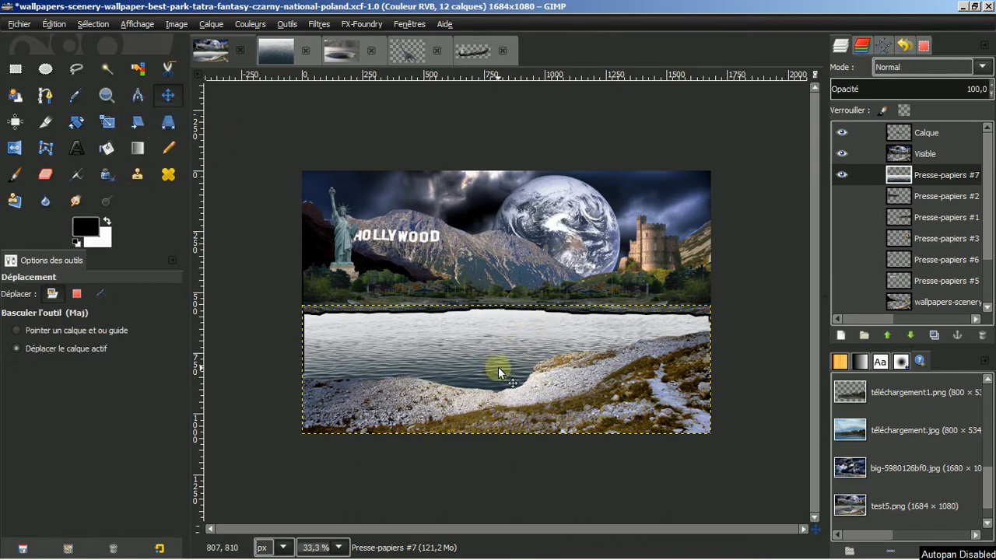
{"action": "left_click_drag", "start_coordinate": [498, 366], "coordinate": [497, 329]}
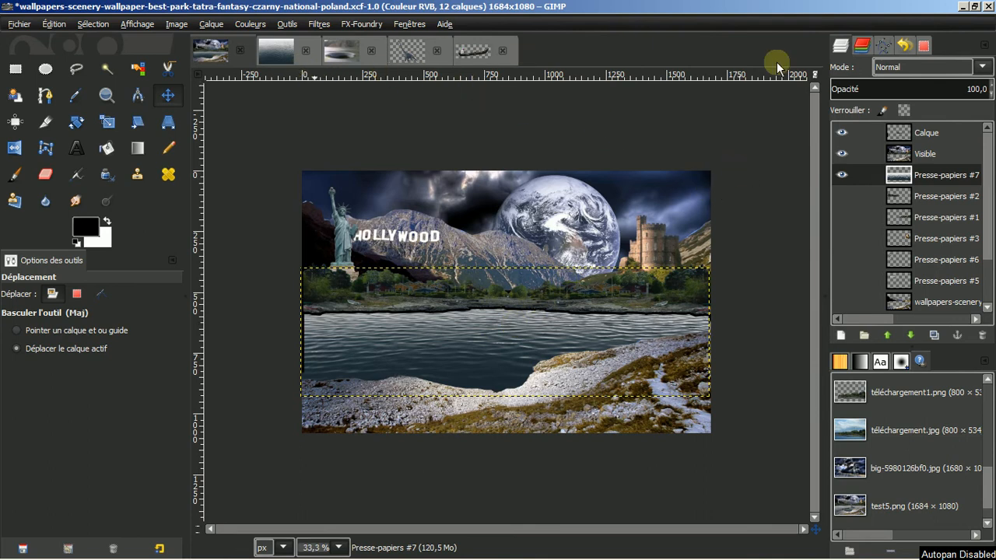
{"action": "right_click", "coordinate": [953, 179]}
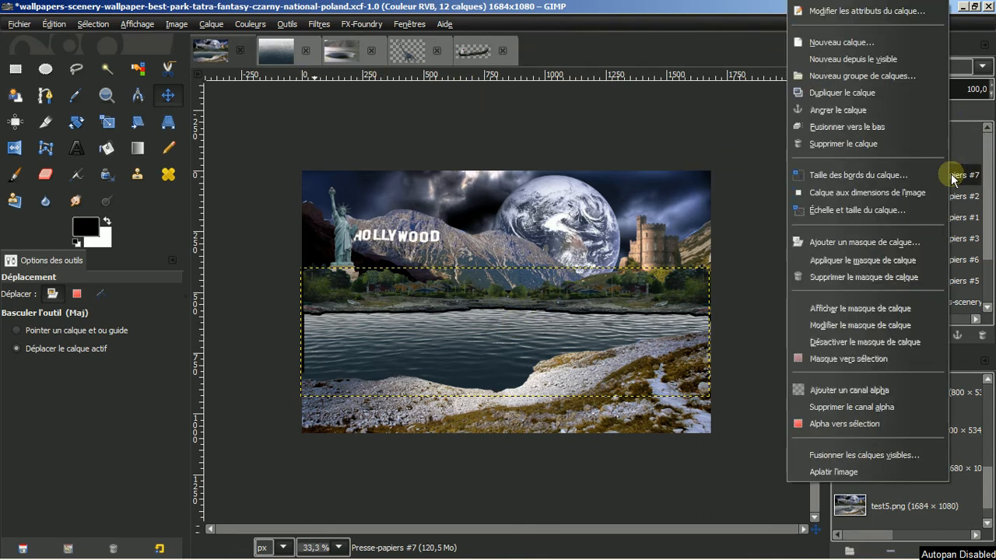
{"action": "left_click", "coordinate": [884, 192]}
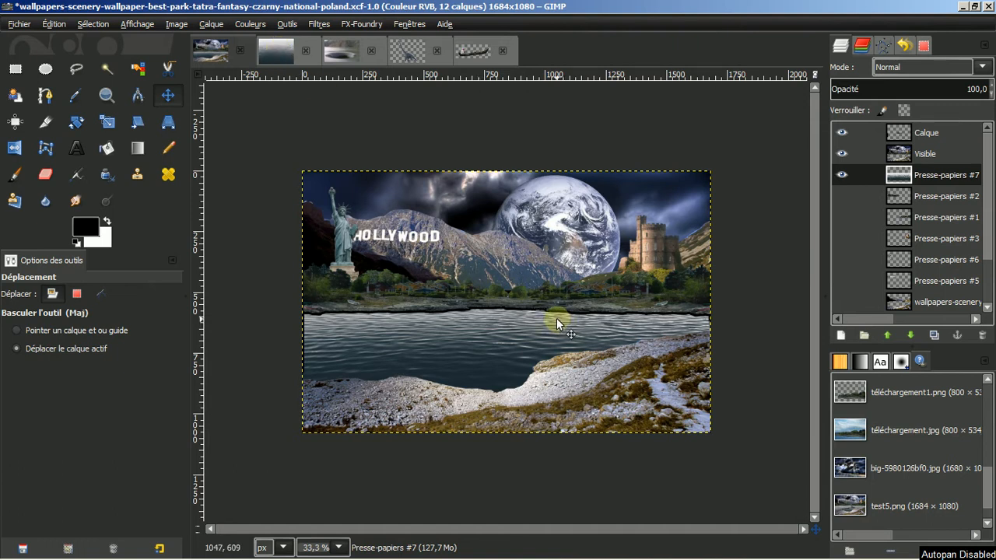
{"action": "scroll", "coordinate": [556, 318], "scroll_direction": "up", "scroll_amount": 4}
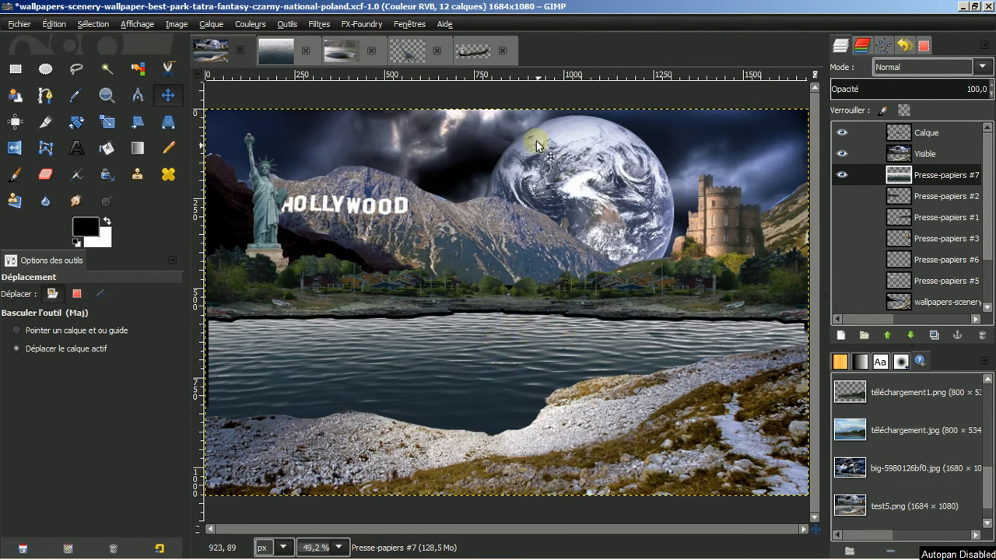
Close the water source image and add an alpha channel to the images.jpg layer showing the hole in the lake
{"action": "left_click", "coordinate": [286, 48]}
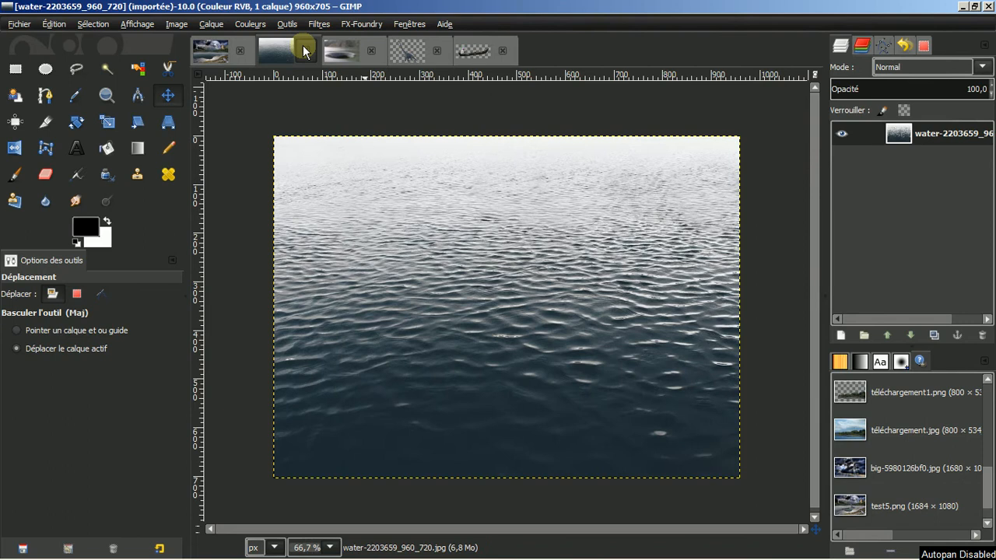
{"action": "left_click", "coordinate": [304, 50]}
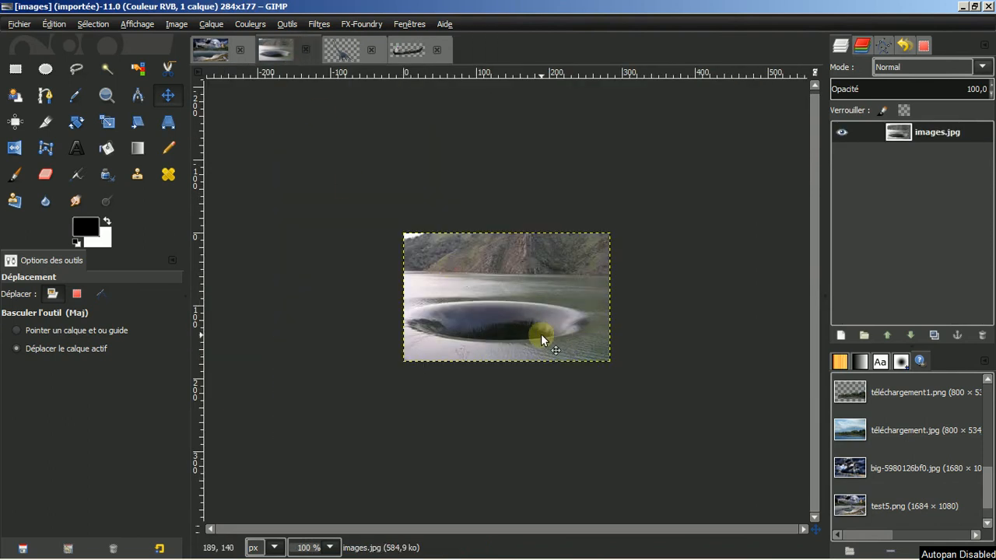
{"action": "key", "text": "2"}
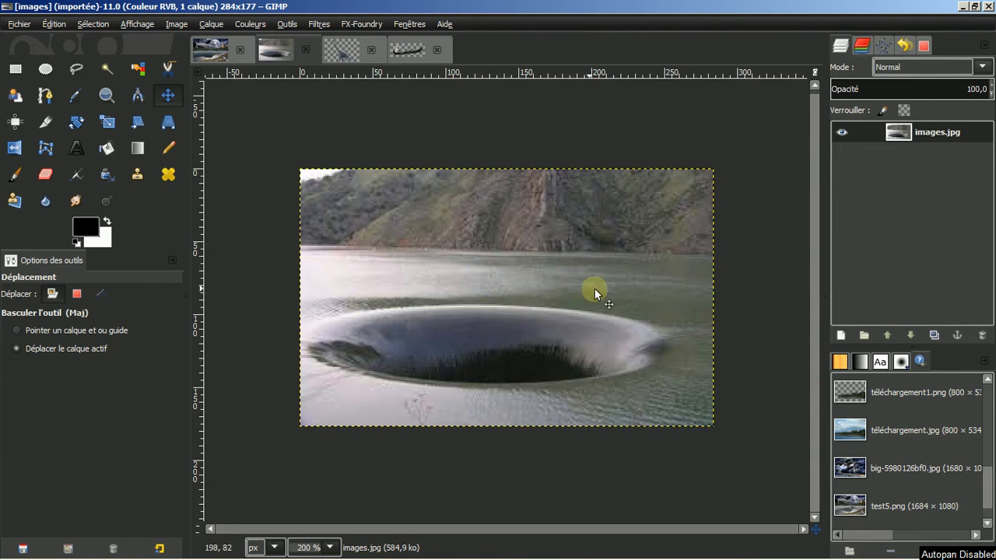
{"action": "left_click", "coordinate": [47, 70]}
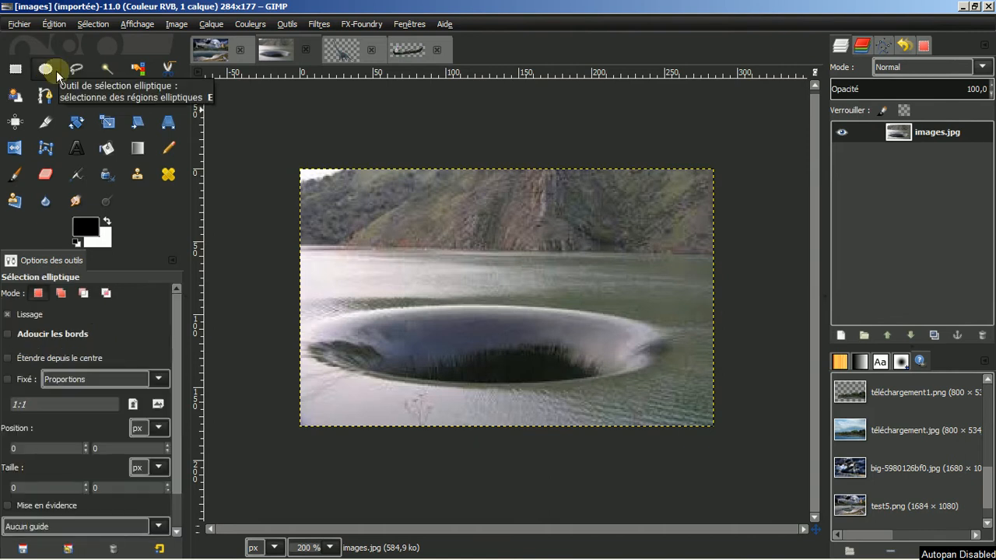
{"action": "right_click", "coordinate": [945, 139]}
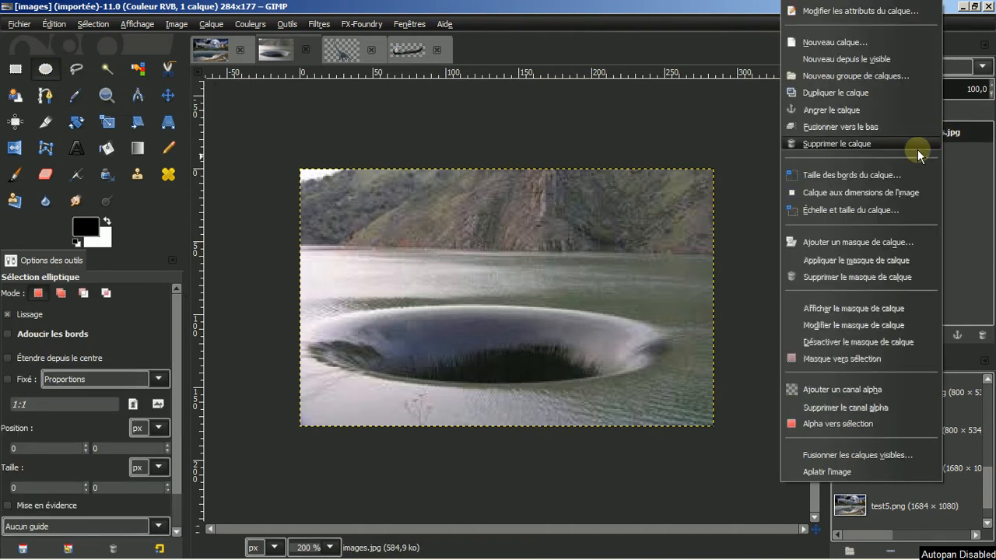
{"action": "left_click", "coordinate": [838, 390]}
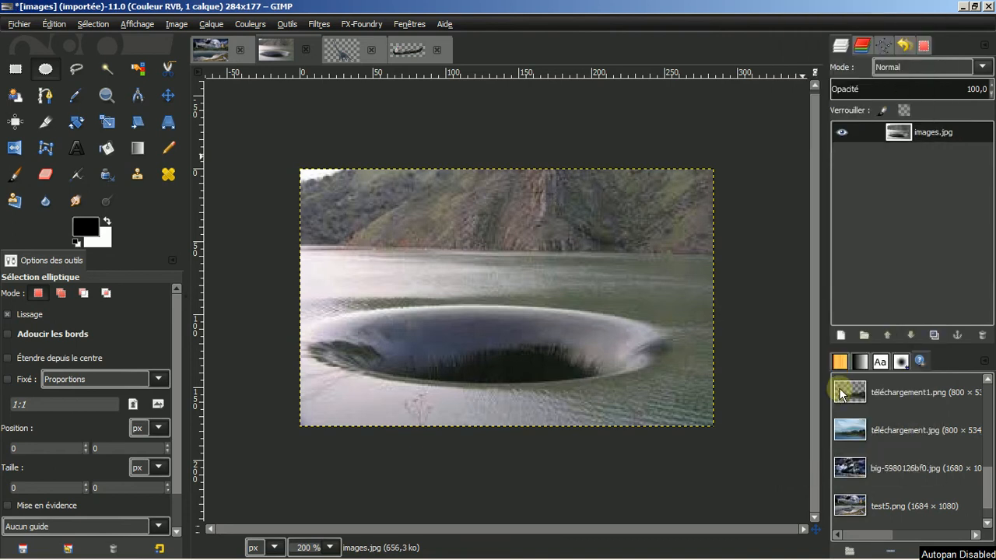
Draw an elliptical selection of about 260 × 61 px around the hole in the lake and fit it to the rim
{"action": "left_click_drag", "start_coordinate": [285, 307], "coordinate": [668, 391]}
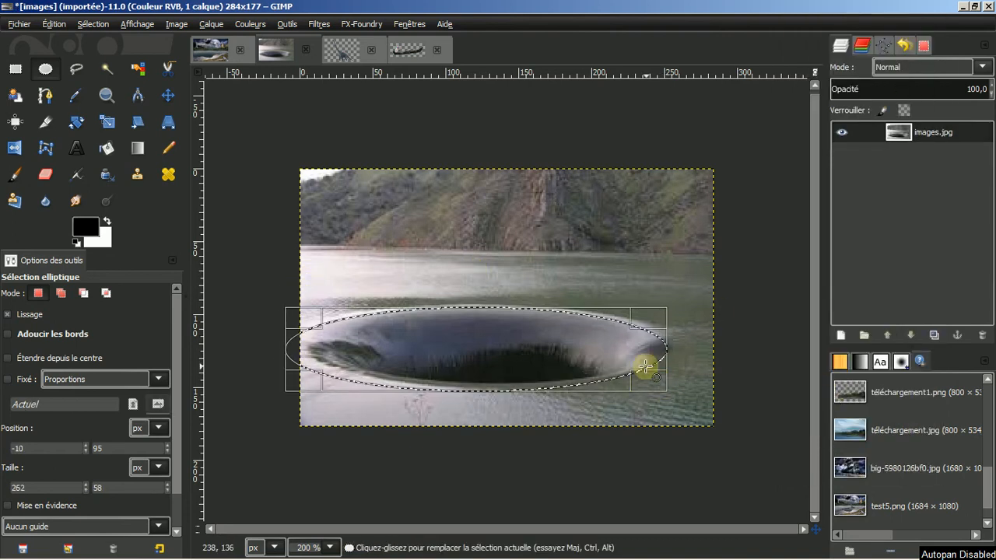
{"action": "left_click_drag", "start_coordinate": [645, 350], "coordinate": [654, 350]}
{"action": "left_click_drag", "start_coordinate": [479, 320], "coordinate": [476, 314]}
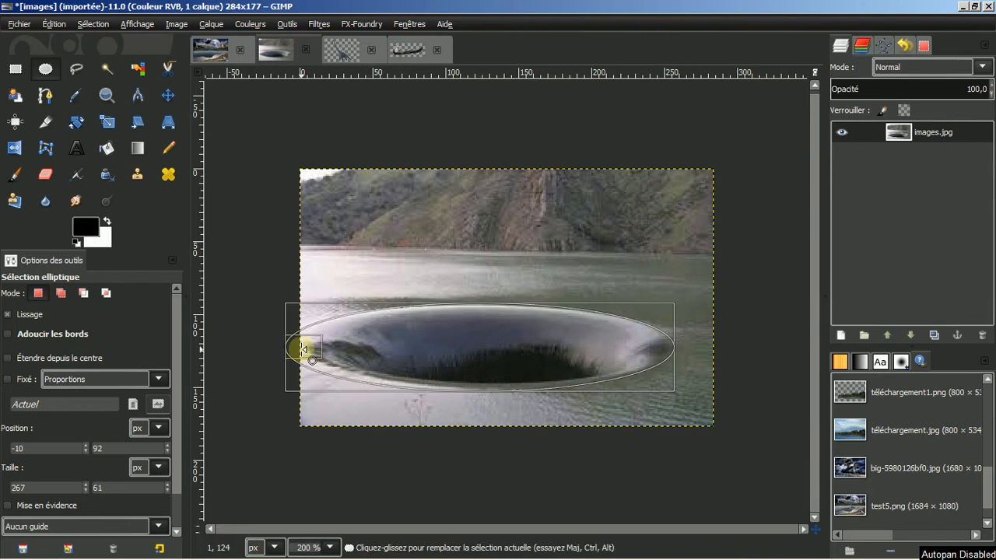
{"action": "left_click_drag", "start_coordinate": [303, 349], "coordinate": [313, 347]}
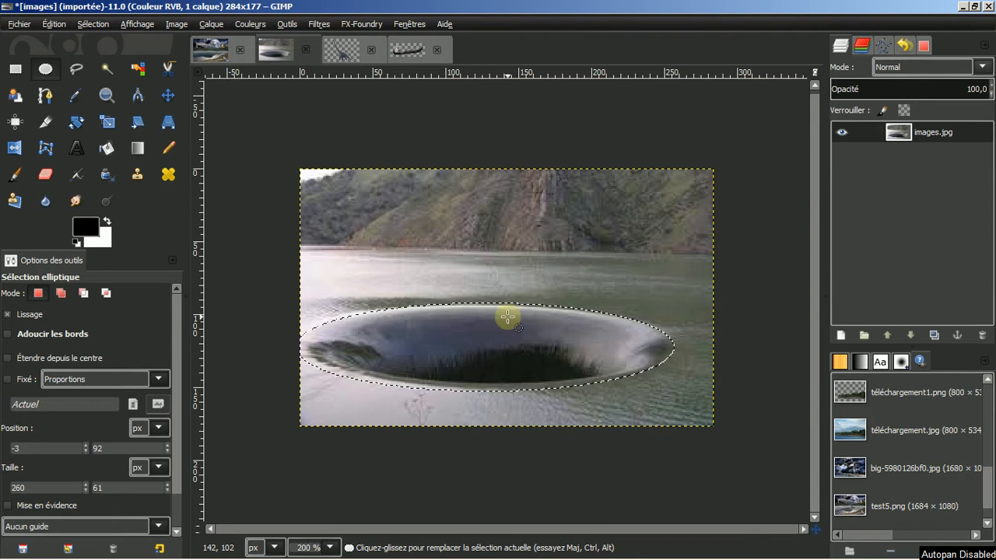
Copy the selected hole and switch back to the landscape montage
{"action": "left_click", "coordinate": [55, 24]}
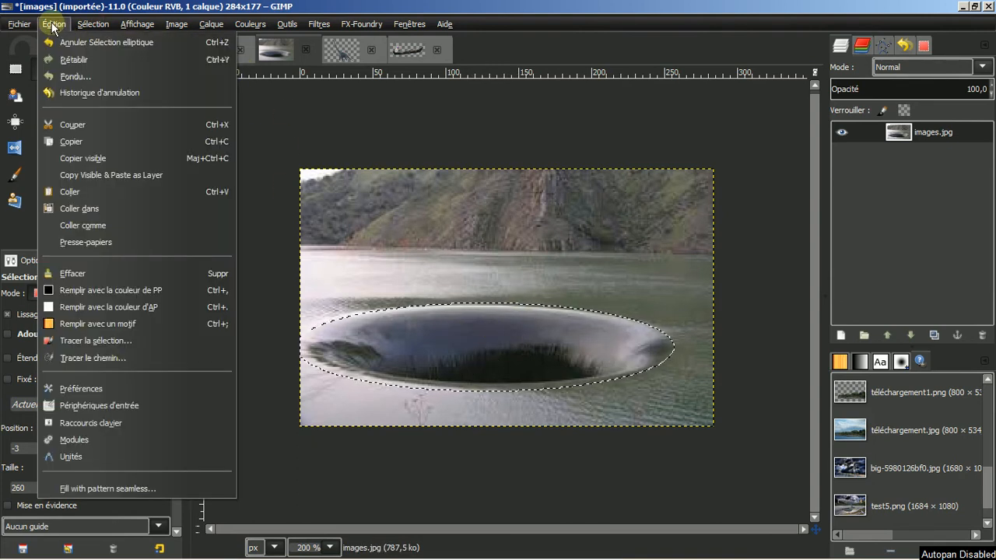
{"action": "left_click", "coordinate": [77, 140]}
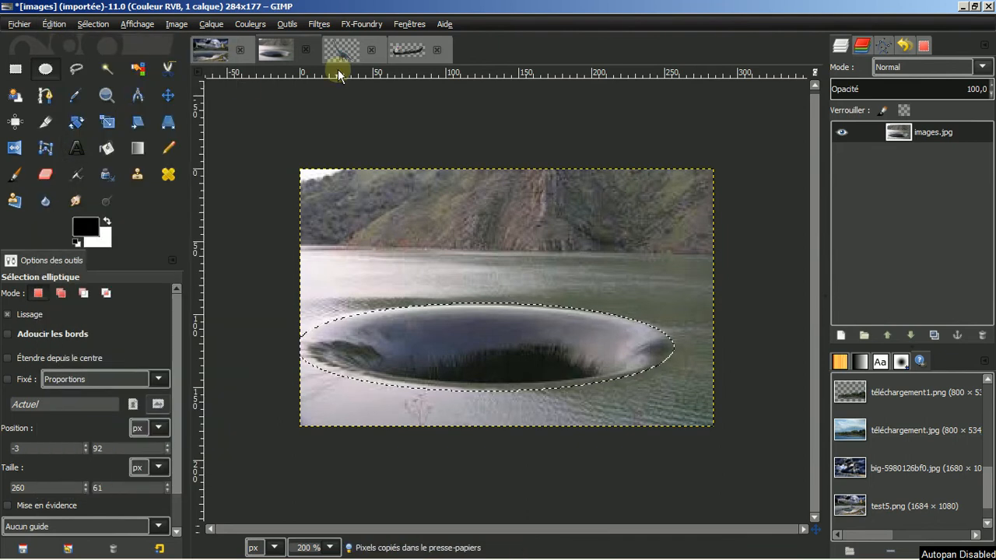
{"action": "left_click", "coordinate": [230, 48]}
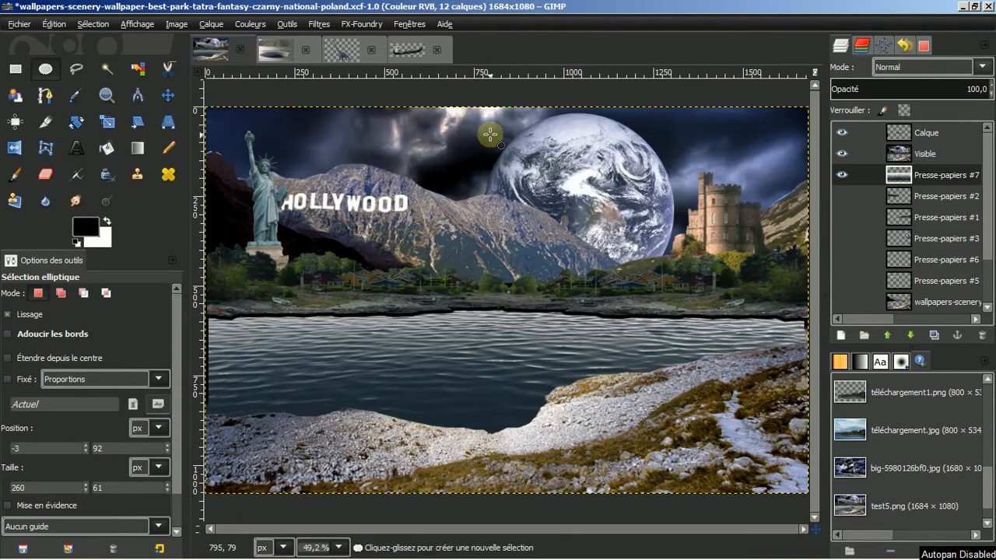
Paste the copied hole into the landscape montage as a new layer and raise it above the Visible layer
{"action": "left_click", "coordinate": [54, 24]}
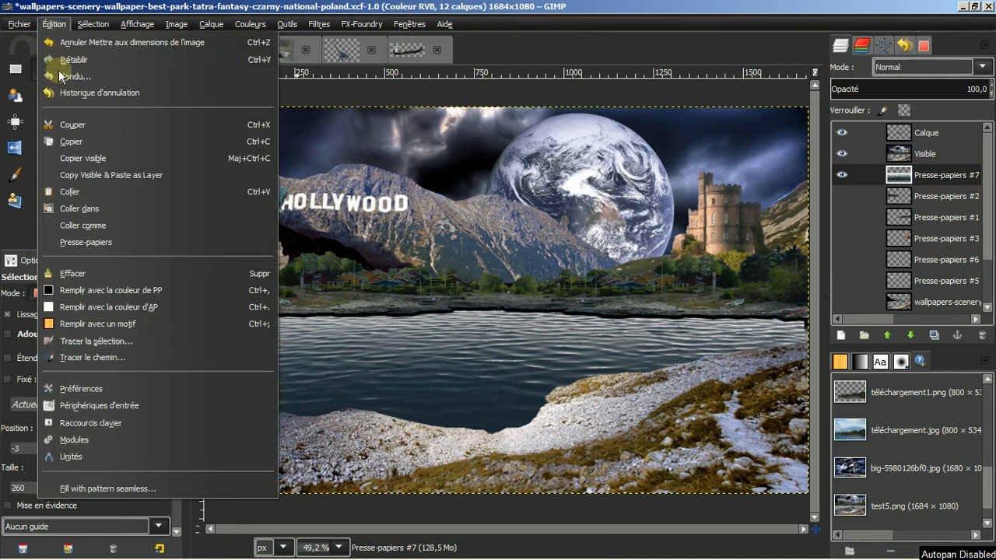
{"action": "mouse_move", "coordinate": [96, 226]}
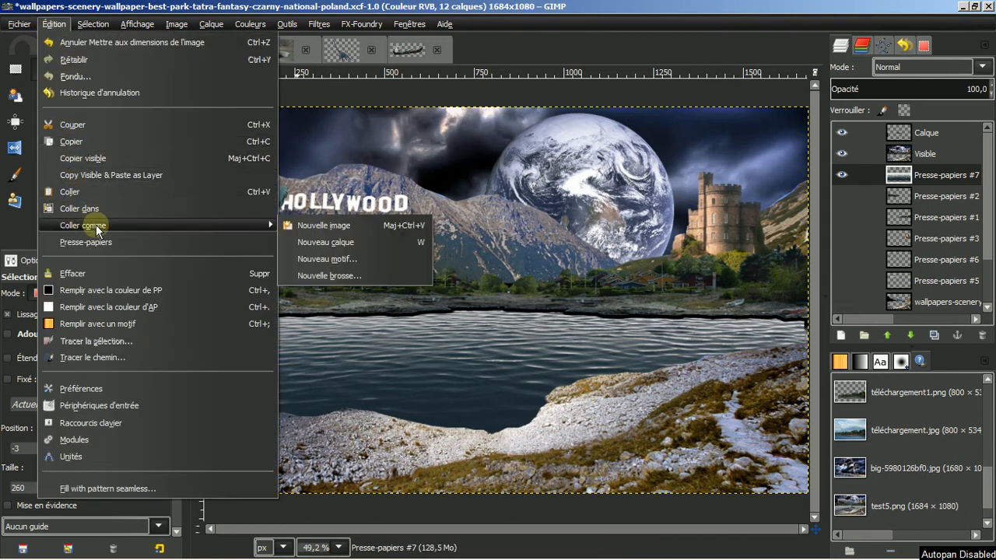
{"action": "left_click", "coordinate": [324, 244]}
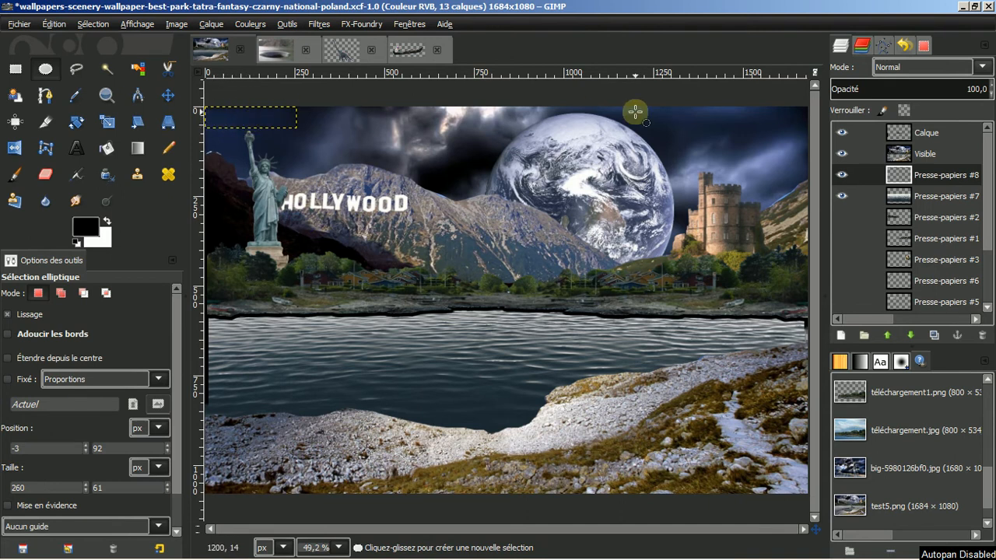
{"action": "left_click", "coordinate": [886, 334]}
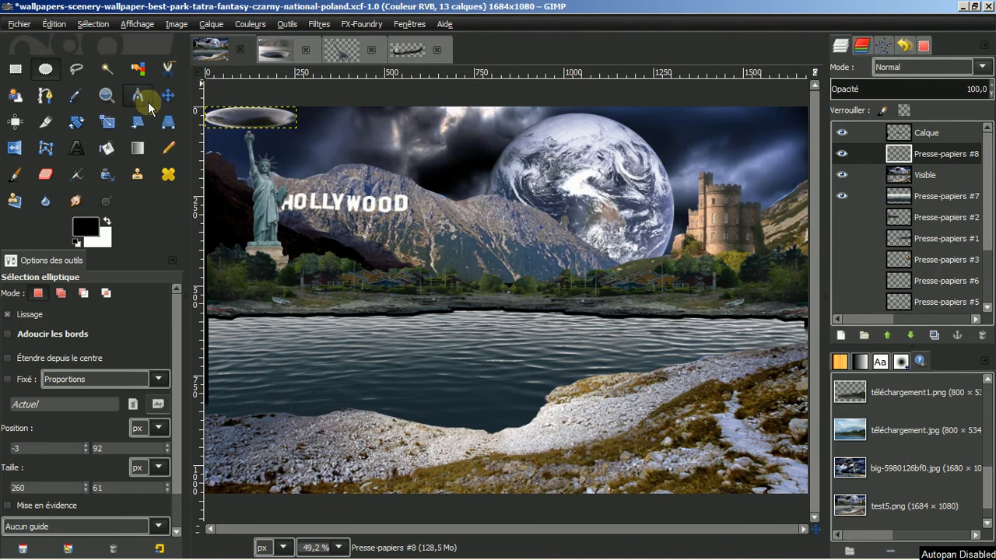
Scale the hole layer proportionally to about 364 × 86 px and position it on the lake just below the far shoreline
{"action": "left_click", "coordinate": [168, 95]}
{"action": "left_click_drag", "start_coordinate": [255, 114], "coordinate": [554, 343]}
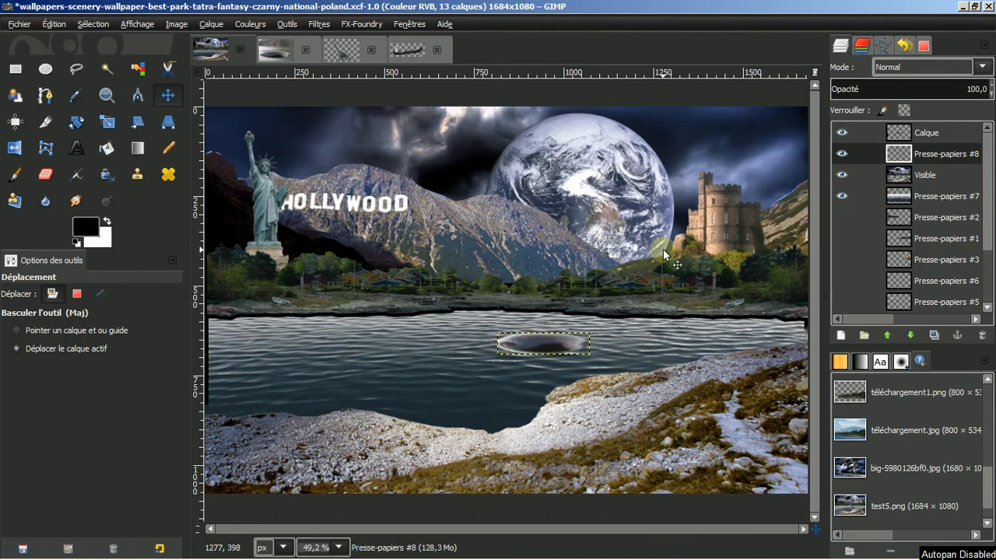
{"action": "scroll", "coordinate": [649, 265], "scroll_direction": "up", "scroll_amount": 1}
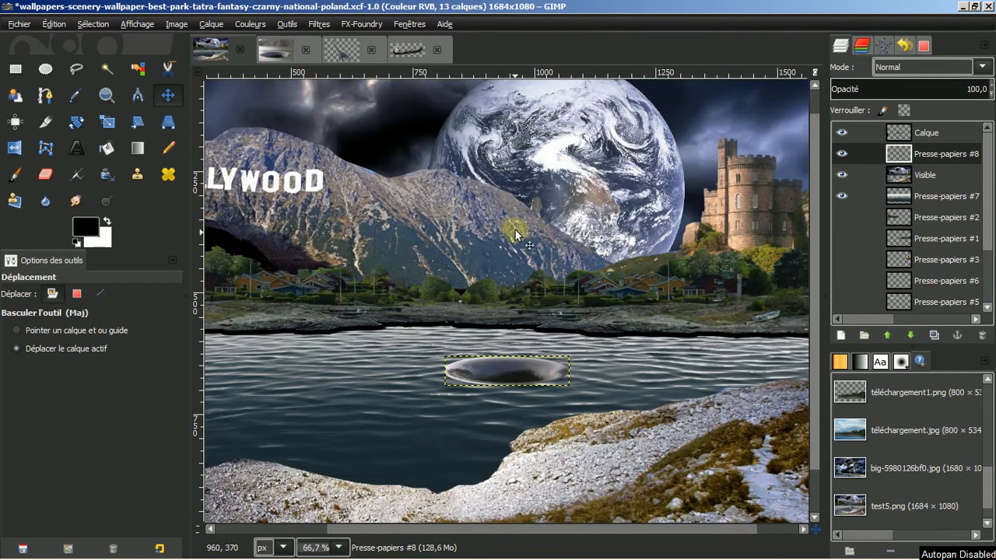
{"action": "left_click", "coordinate": [107, 122]}
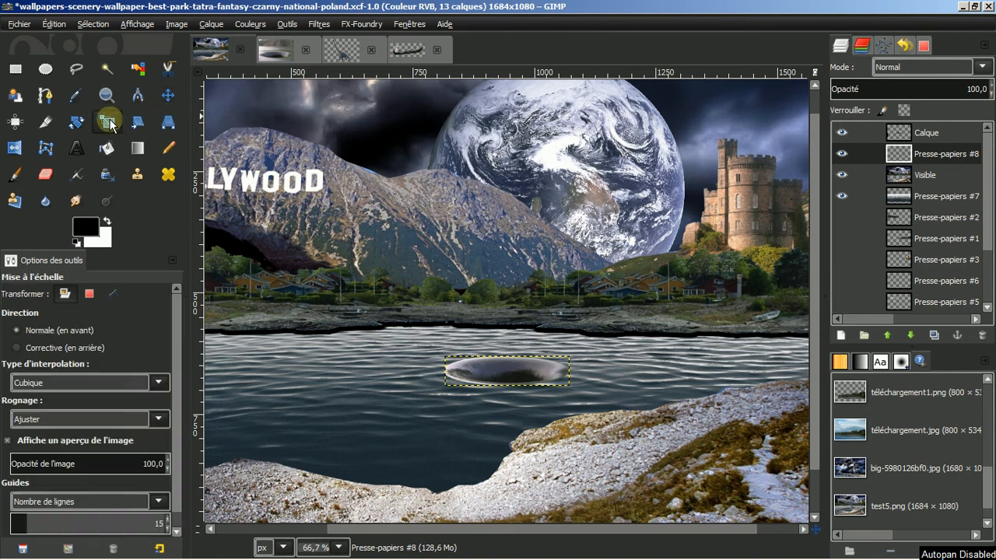
{"action": "left_click", "coordinate": [536, 378]}
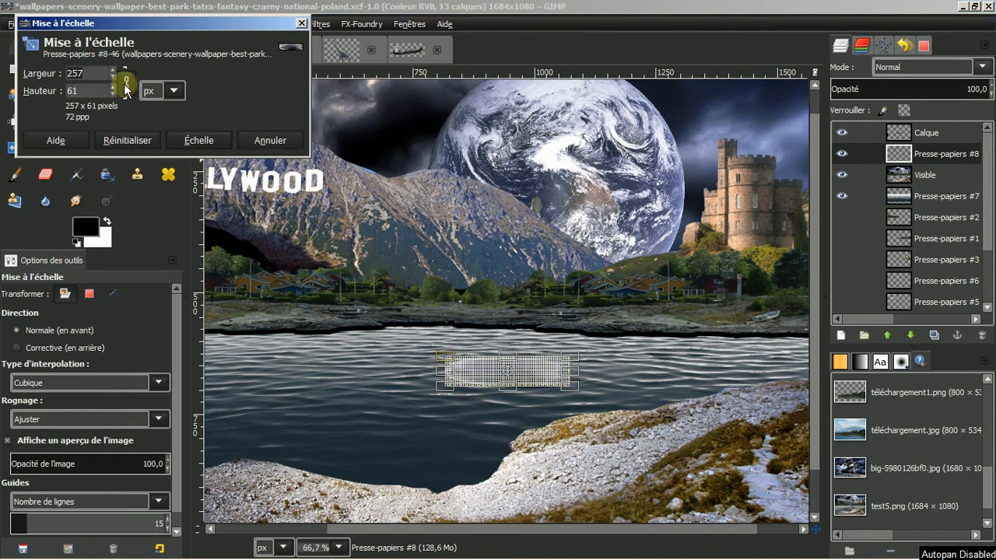
{"action": "left_click", "coordinate": [443, 383]}
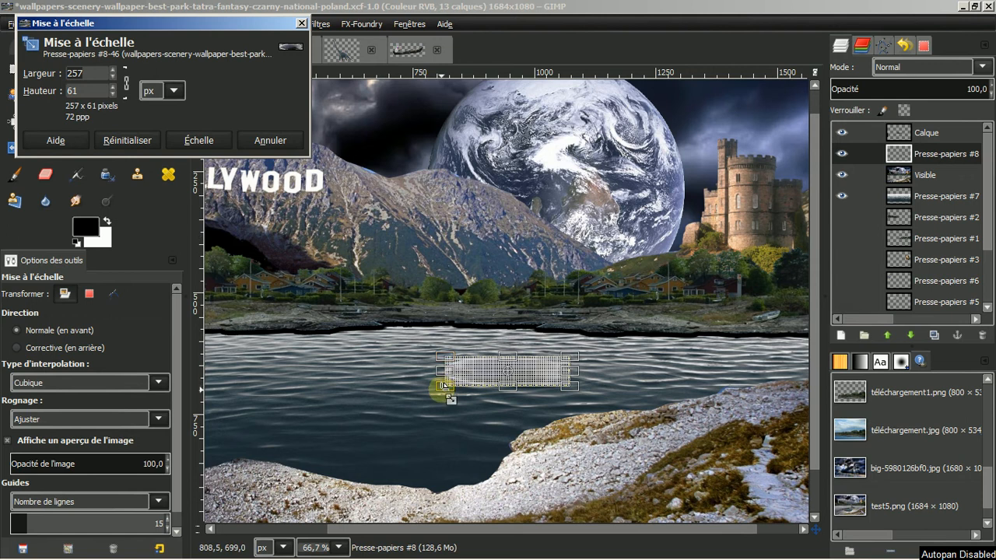
{"action": "left_click_drag", "start_coordinate": [443, 384], "coordinate": [393, 402]}
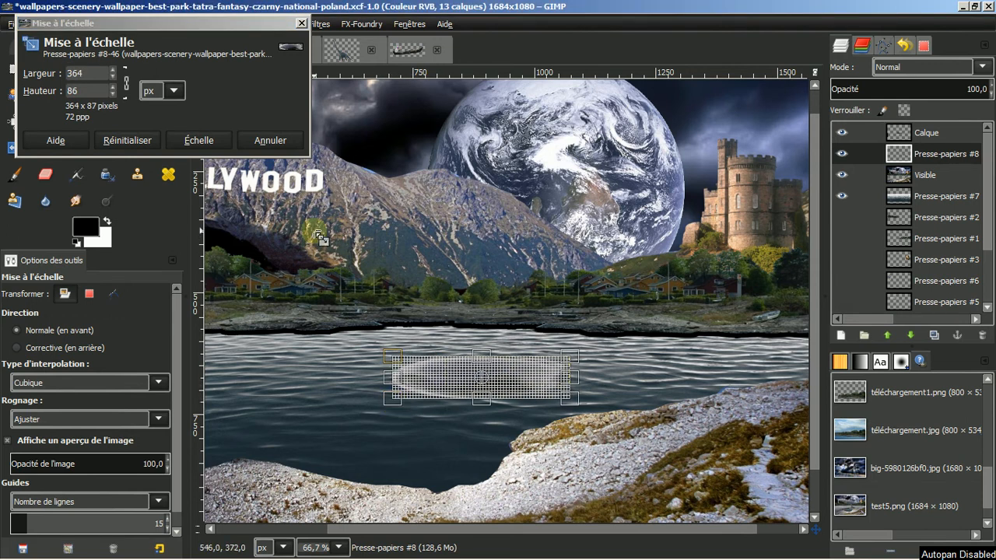
{"action": "left_click", "coordinate": [199, 140]}
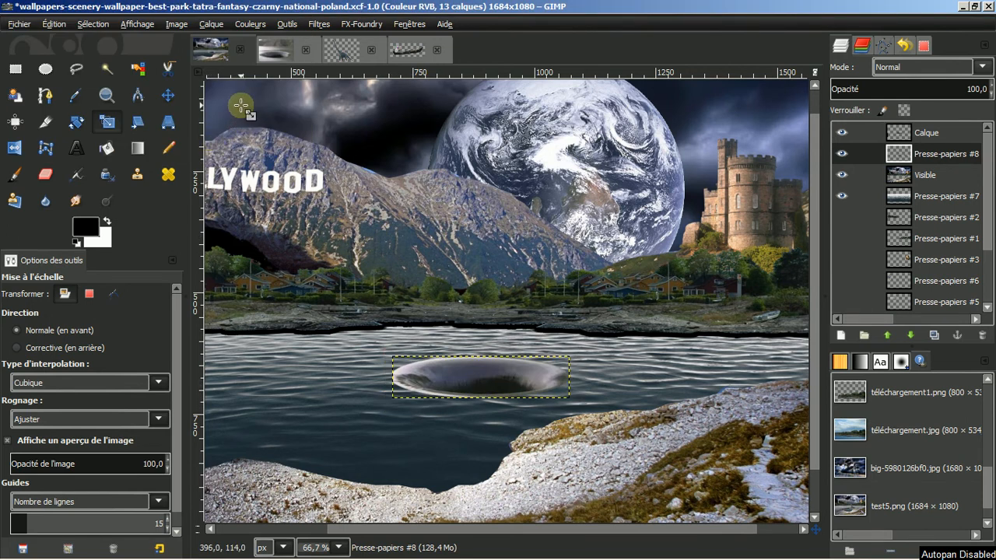
{"action": "left_click", "coordinate": [171, 97]}
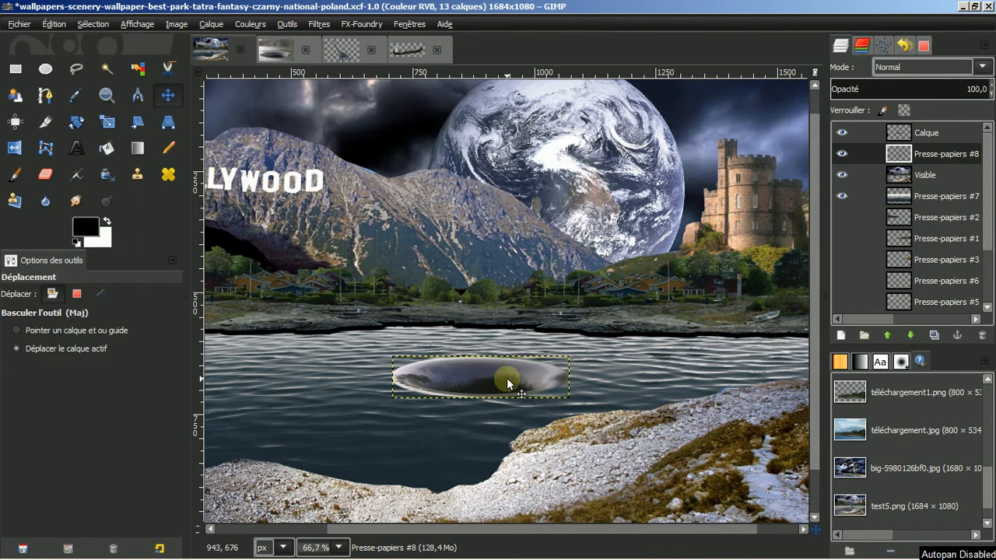
{"action": "left_click_drag", "start_coordinate": [506, 378], "coordinate": [548, 371]}
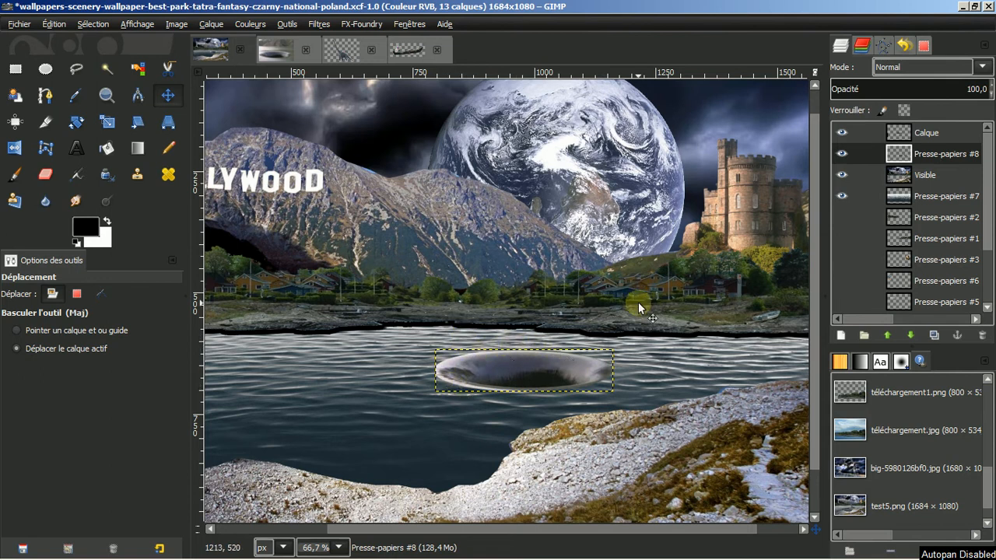
Set the eraser opacity to 52.7 and soften the hole's rim around its ends and along its upper and lower edges
{"action": "left_click", "coordinate": [45, 174]}
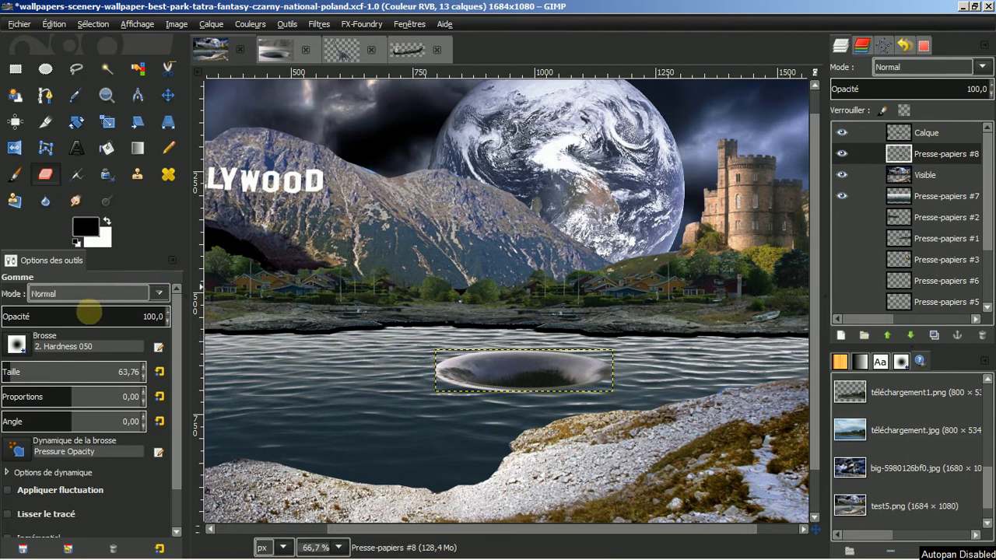
{"action": "left_click_drag", "start_coordinate": [85, 310], "coordinate": [85, 311]}
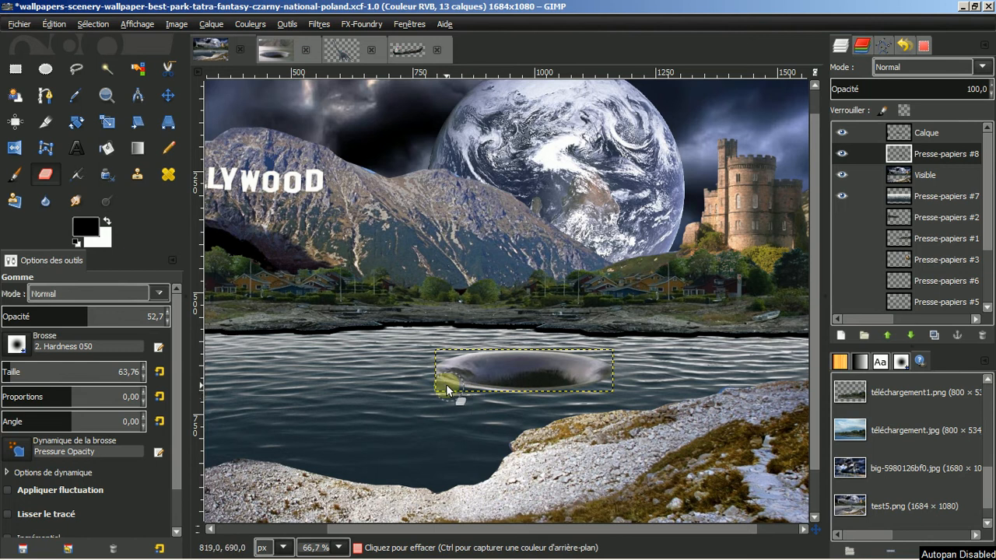
{"action": "mouse_move", "coordinate": [446, 385]}
{"action": "left_mouse_down"}
{"action": "mouse_move", "coordinate": [429, 381]}
{"action": "mouse_move", "coordinate": [428, 355]}
{"action": "left_mouse_up"}
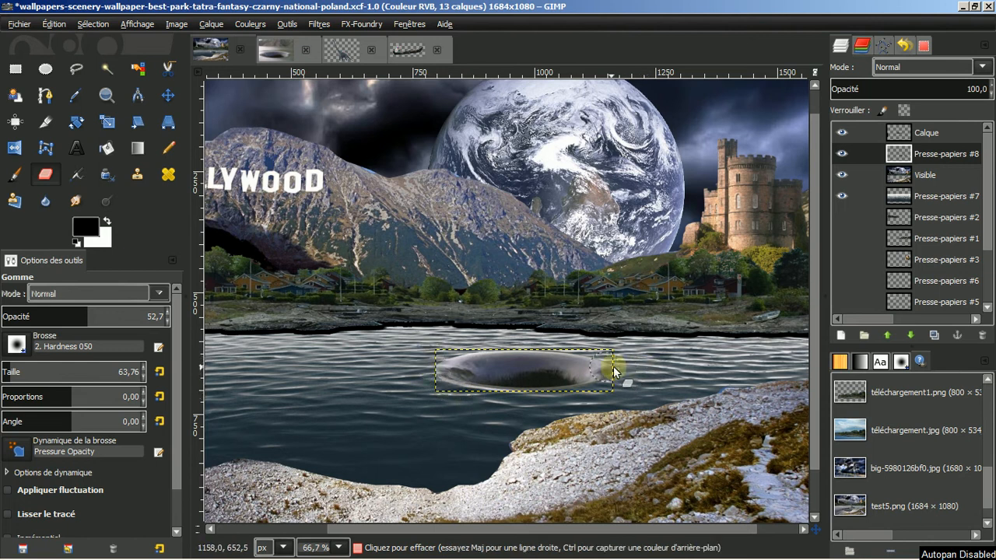
{"action": "scroll", "coordinate": [657, 367], "scroll_direction": "up", "scroll_amount": 1}
{"action": "scroll", "coordinate": [657, 367], "scroll_direction": "up", "scroll_amount": 2}
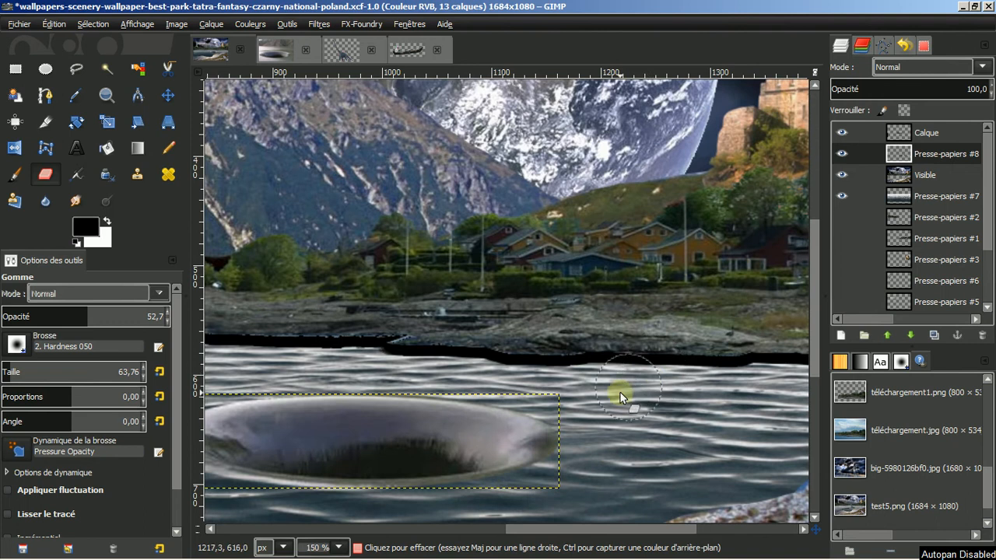
{"action": "mouse_move", "coordinate": [816, 300]}
{"action": "left_mouse_down"}
{"action": "mouse_move", "coordinate": [817, 324]}
{"action": "mouse_move", "coordinate": [604, 340]}
{"action": "left_mouse_up"}
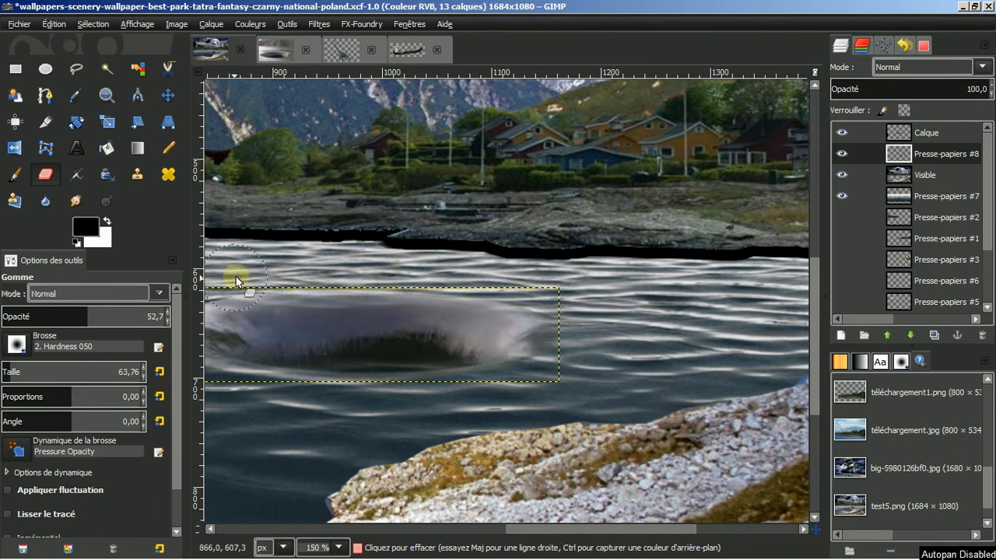
Erase the remaining hard edge at the hole's left end so it blends into the surrounding water
{"action": "left_click_drag", "start_coordinate": [606, 529], "coordinate": [501, 529]}
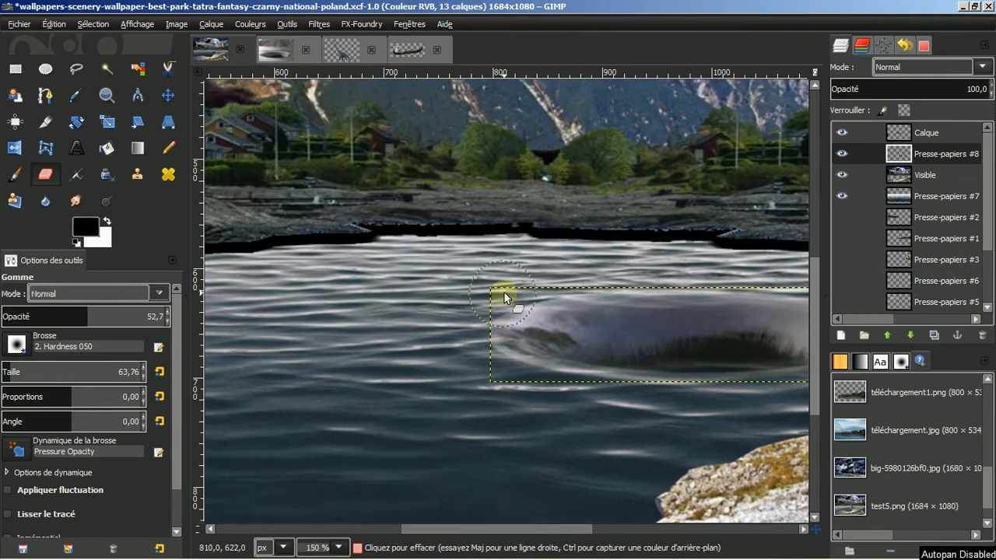
{"action": "left_click_drag", "start_coordinate": [498, 309], "coordinate": [491, 359]}
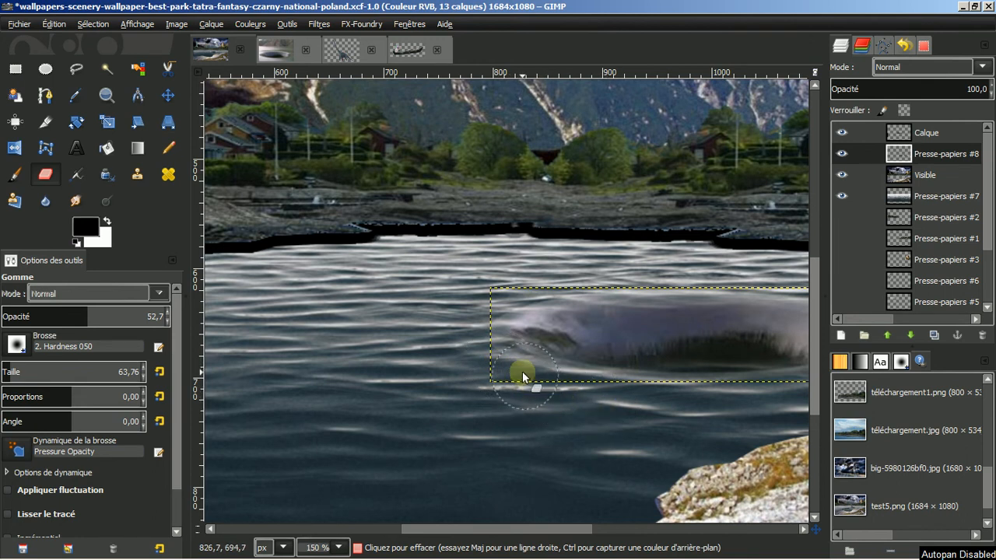
{"action": "left_click_drag", "start_coordinate": [522, 371], "coordinate": [494, 334]}
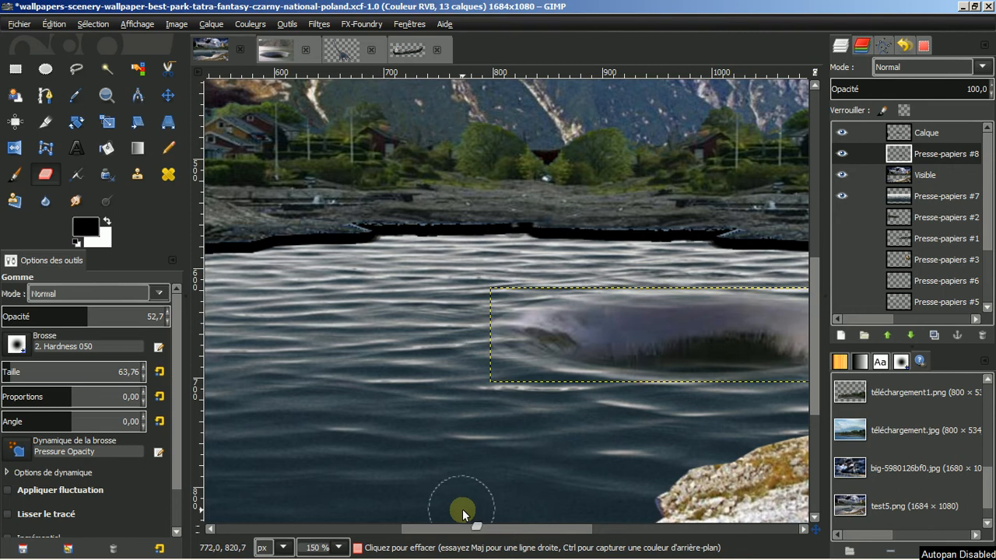
{"action": "left_click_drag", "start_coordinate": [467, 527], "coordinate": [520, 542]}
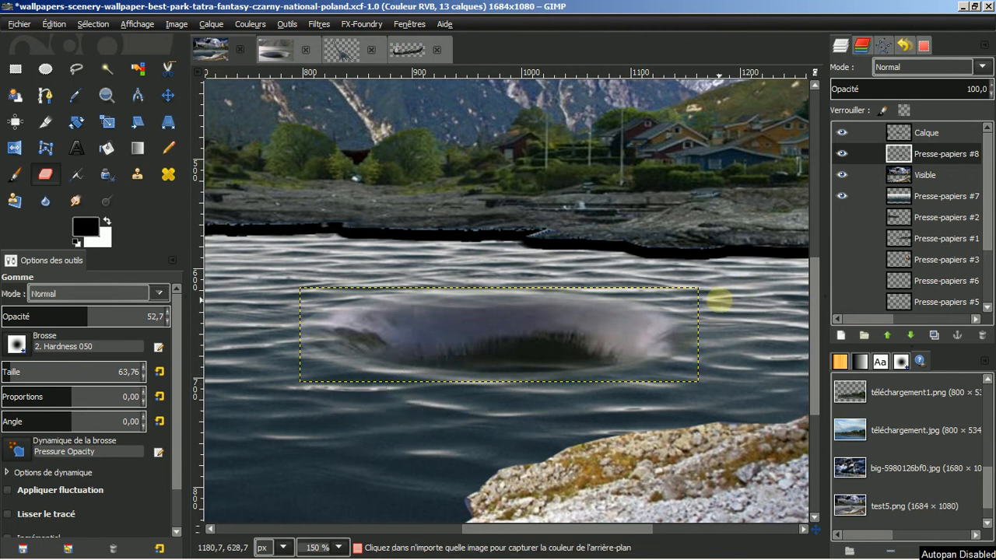
Resize the hole layer's boundary to the image size and set the layer opacity to 99
{"action": "scroll", "coordinate": [725, 294], "scroll_direction": "down", "scroll_amount": 1, "text": "ctrl"}
{"action": "scroll", "coordinate": [725, 294], "scroll_direction": "down", "scroll_amount": 1, "text": "ctrl"}
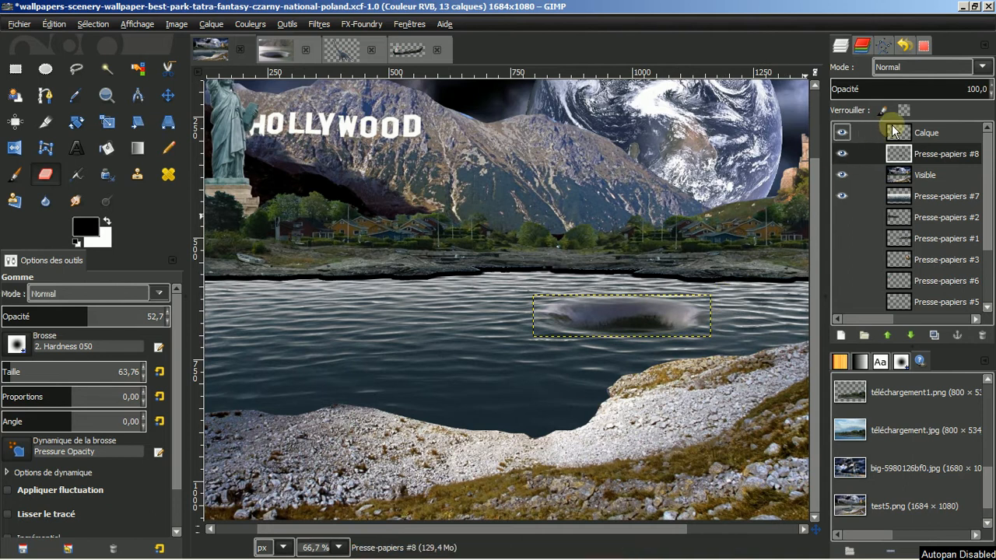
{"action": "right_click", "coordinate": [930, 154]}
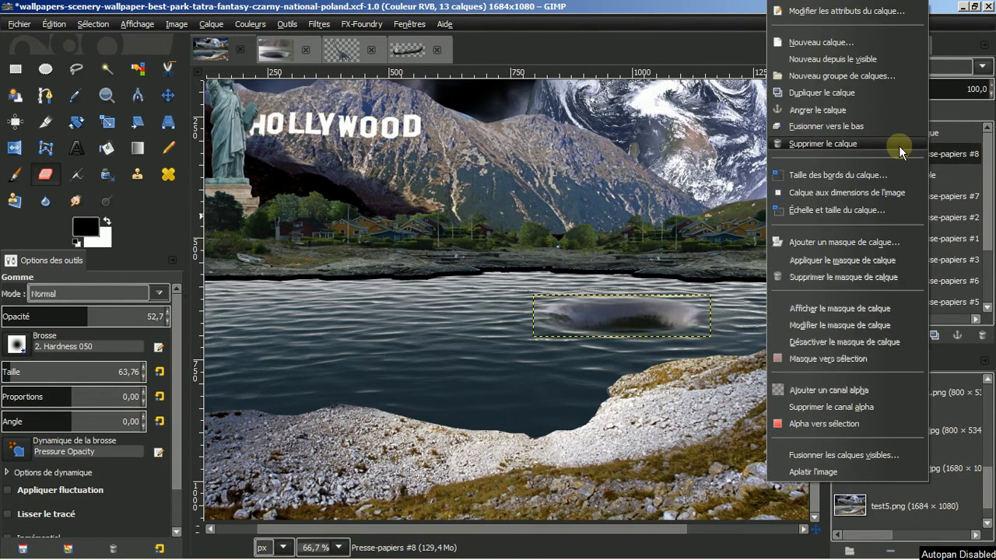
{"action": "left_click", "coordinate": [862, 192]}
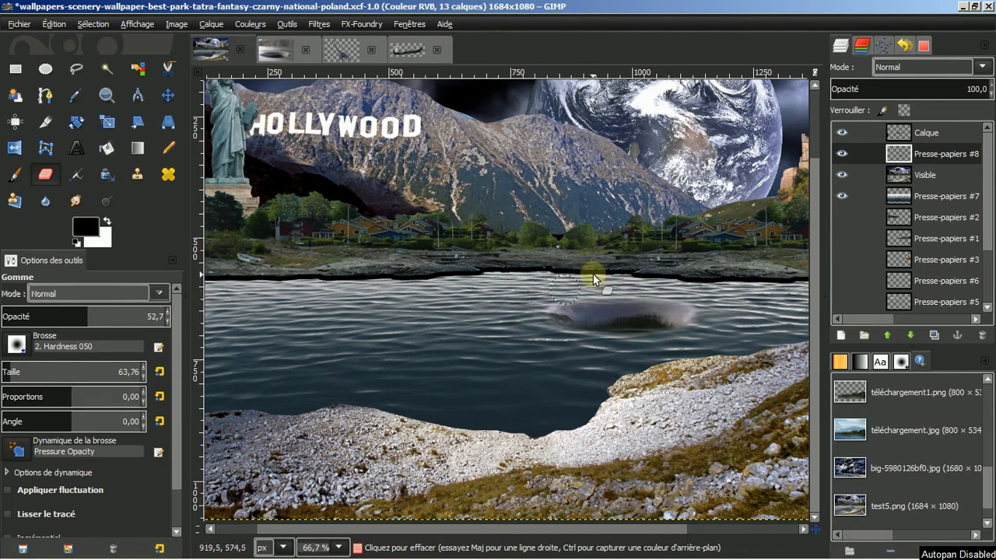
{"action": "left_click", "coordinate": [991, 94]}
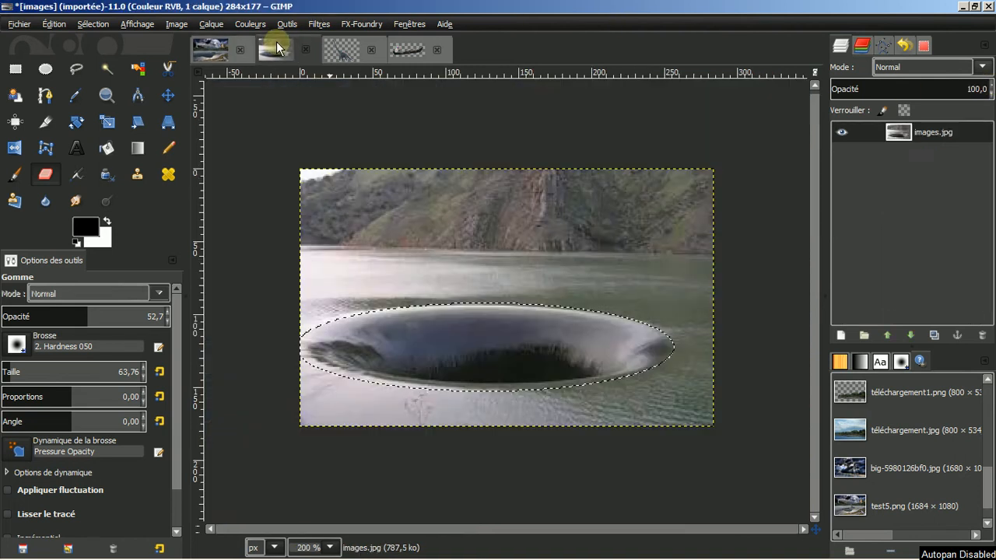
Close the hole source image and discard its changes
{"action": "left_click", "coordinate": [287, 47]}
{"action": "left_click", "coordinate": [301, 48]}
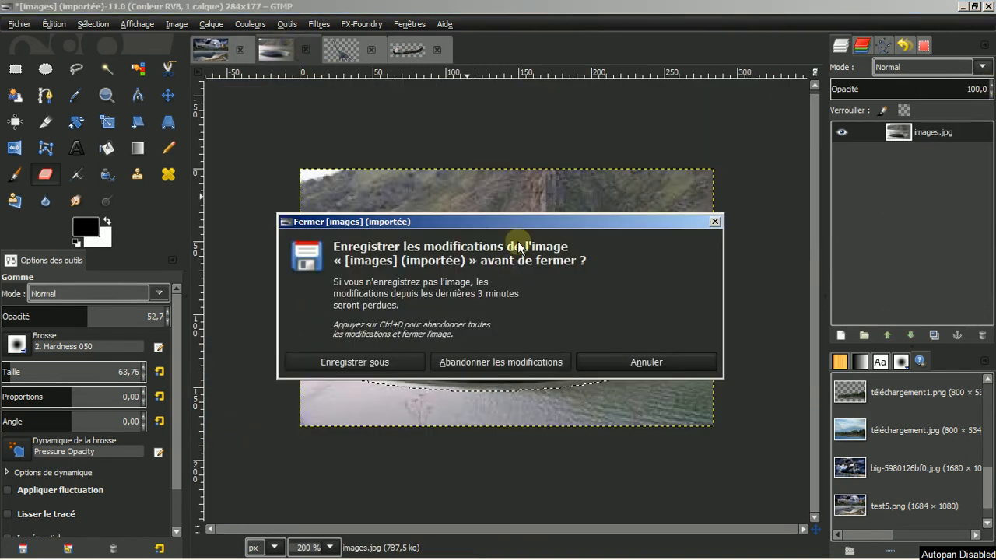
{"action": "left_click", "coordinate": [482, 360]}
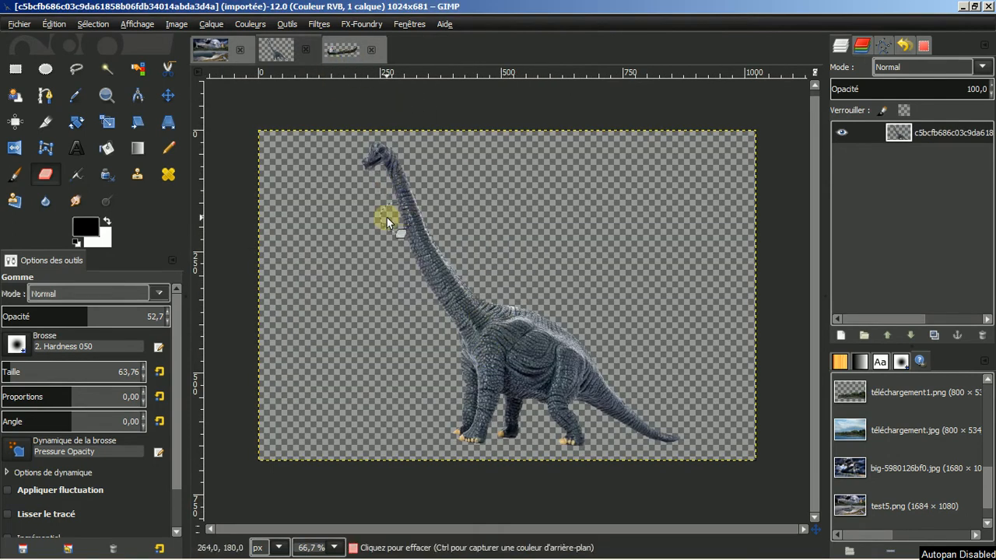
Copy the long-necked dinosaur image and paste it into the landscape montage as a new layer
{"action": "left_click", "coordinate": [54, 24]}
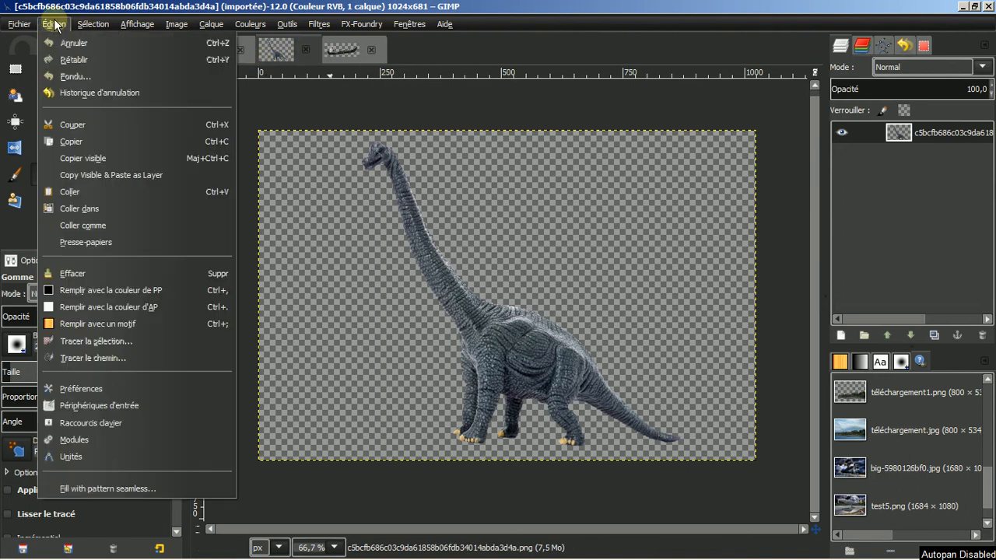
{"action": "left_click", "coordinate": [79, 141]}
{"action": "left_click", "coordinate": [216, 50]}
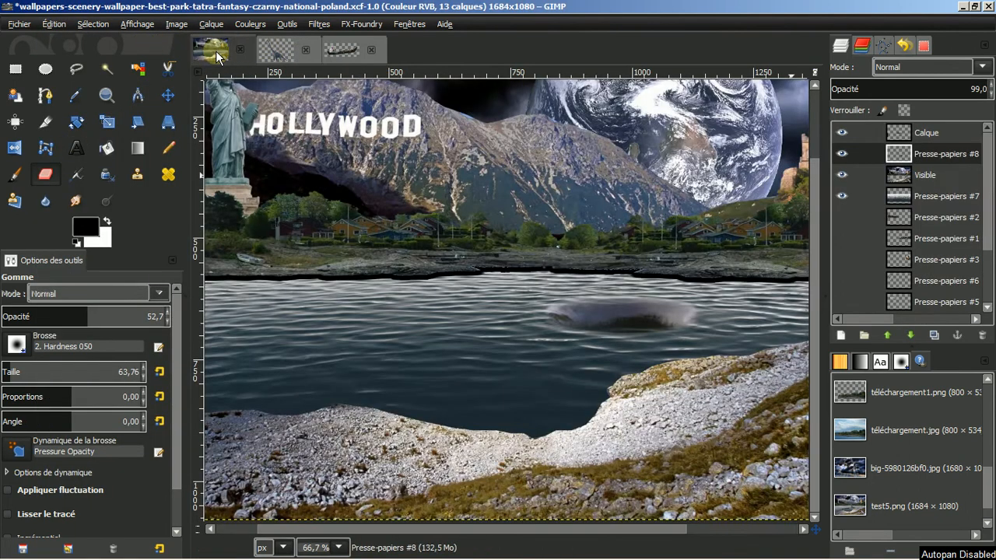
{"action": "left_click", "coordinate": [54, 24]}
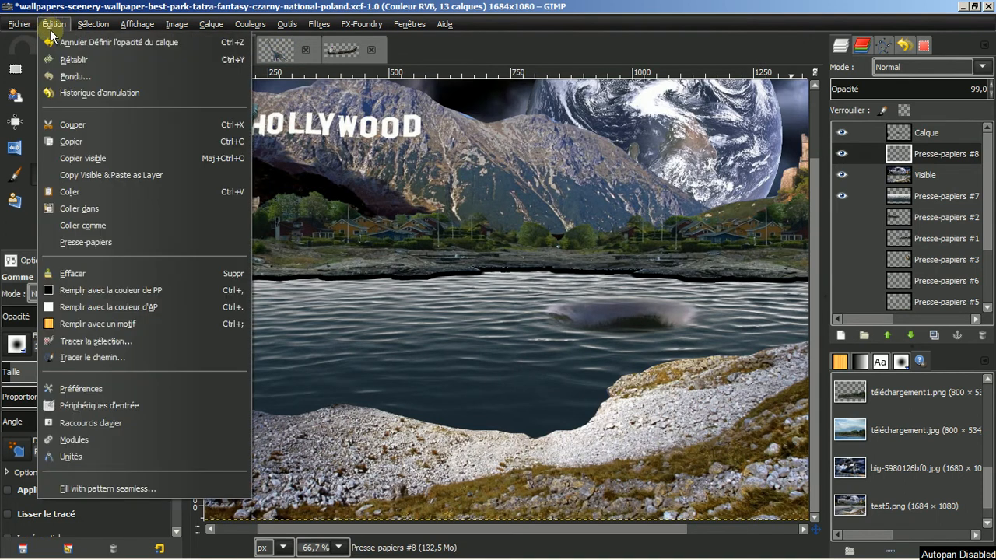
{"action": "mouse_move", "coordinate": [110, 225]}
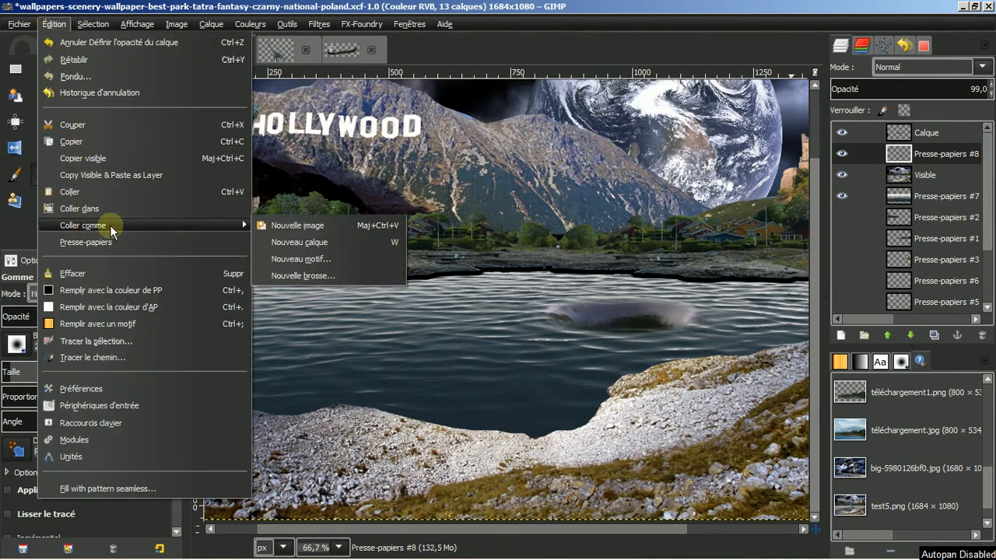
{"action": "left_click", "coordinate": [298, 242]}
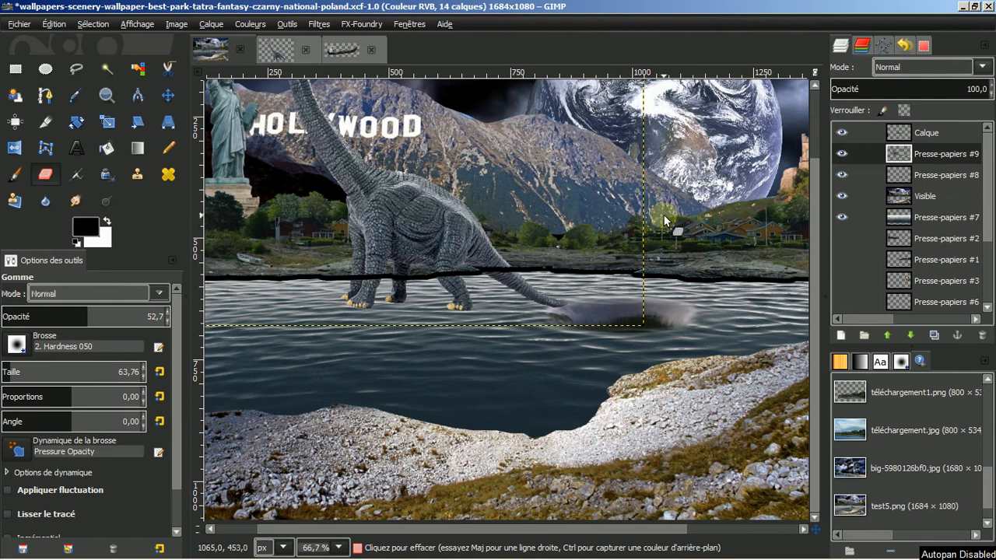
{"action": "left_click_drag", "start_coordinate": [814, 247], "coordinate": [814, 193]}
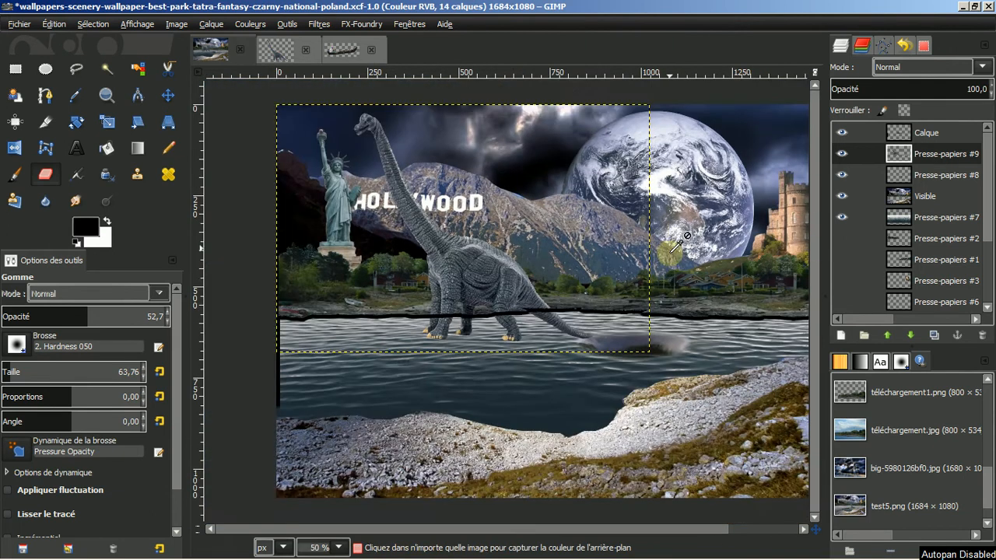
{"action": "scroll", "coordinate": [666, 234], "scroll_direction": "down", "scroll_amount": 1}
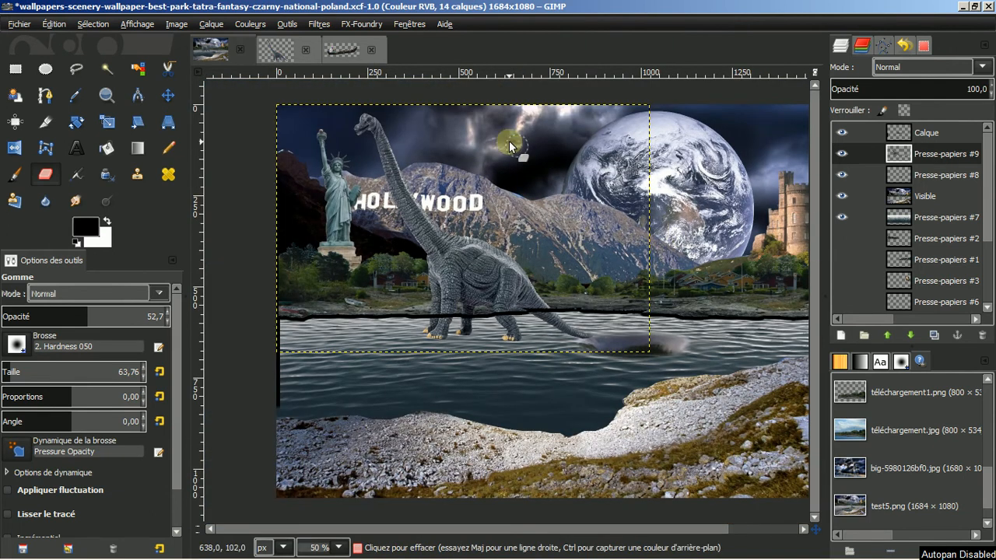
Move the dinosaur down over the hole in the lake, keeping its layer above the hole layer
{"action": "left_click", "coordinate": [168, 96]}
{"action": "left_click_drag", "start_coordinate": [432, 212], "coordinate": [639, 357]}
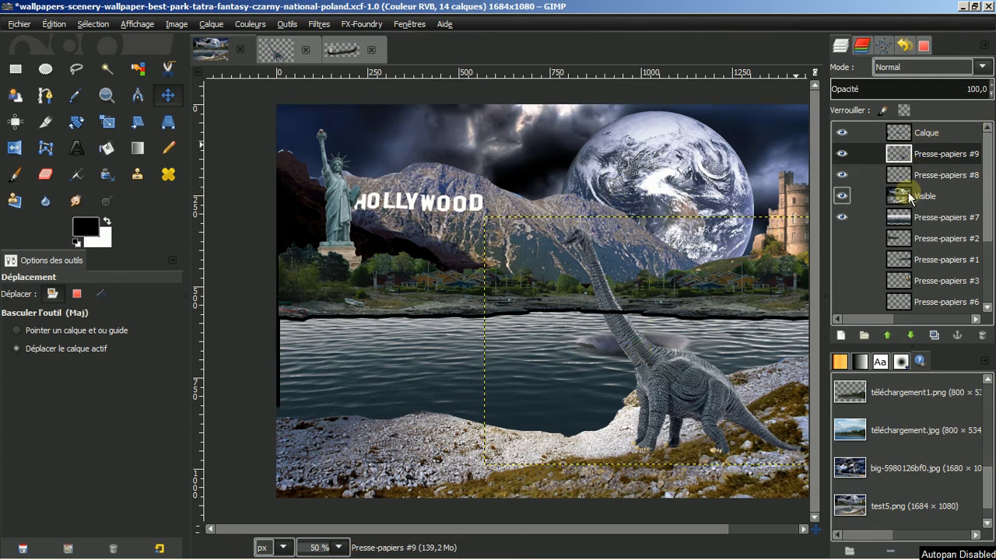
{"action": "left_click", "coordinate": [910, 335]}
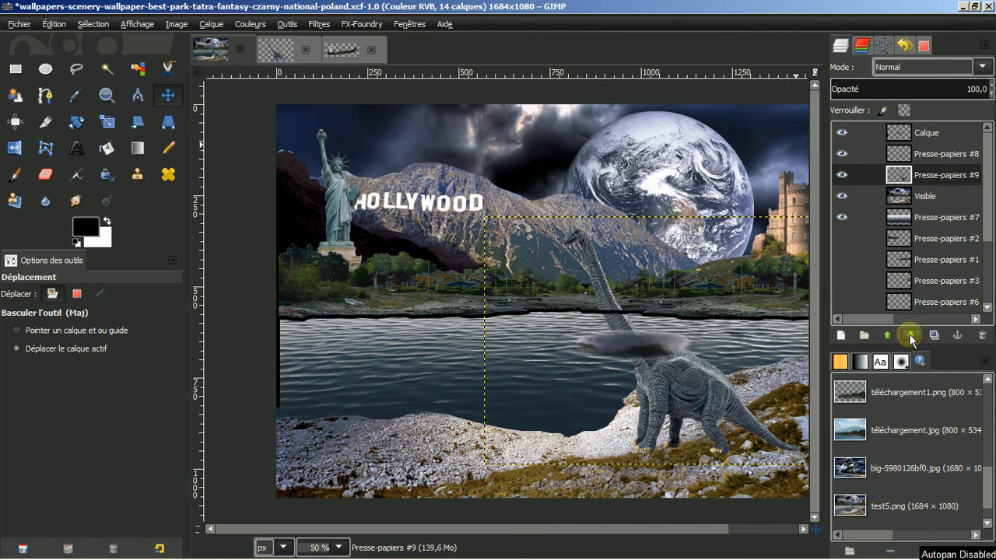
{"action": "left_click", "coordinate": [887, 335]}
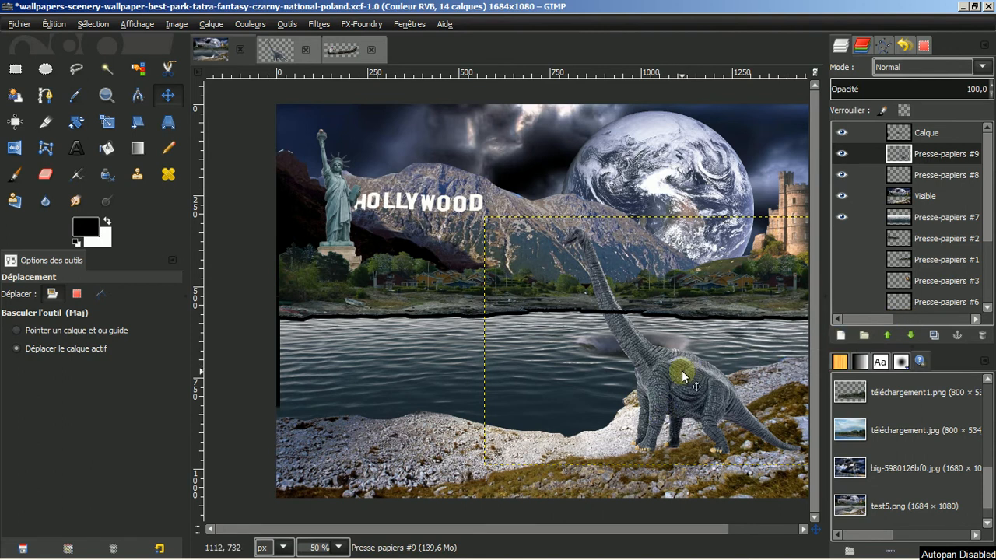
Erase the dinosaur's legs, tail and most of its body with the eraser at 100 opacity
{"action": "left_click", "coordinate": [45, 174]}
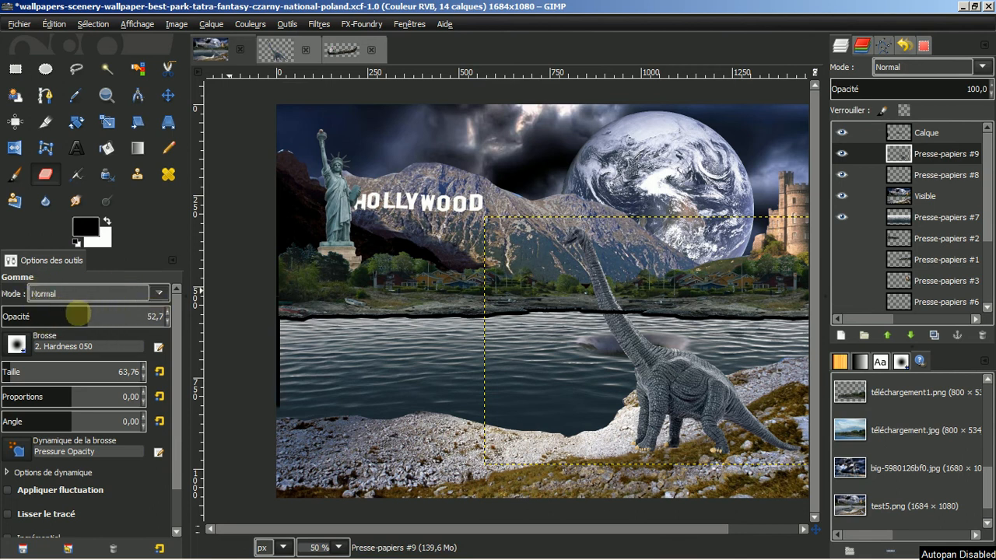
{"action": "left_click_drag", "start_coordinate": [84, 310], "coordinate": [182, 314]}
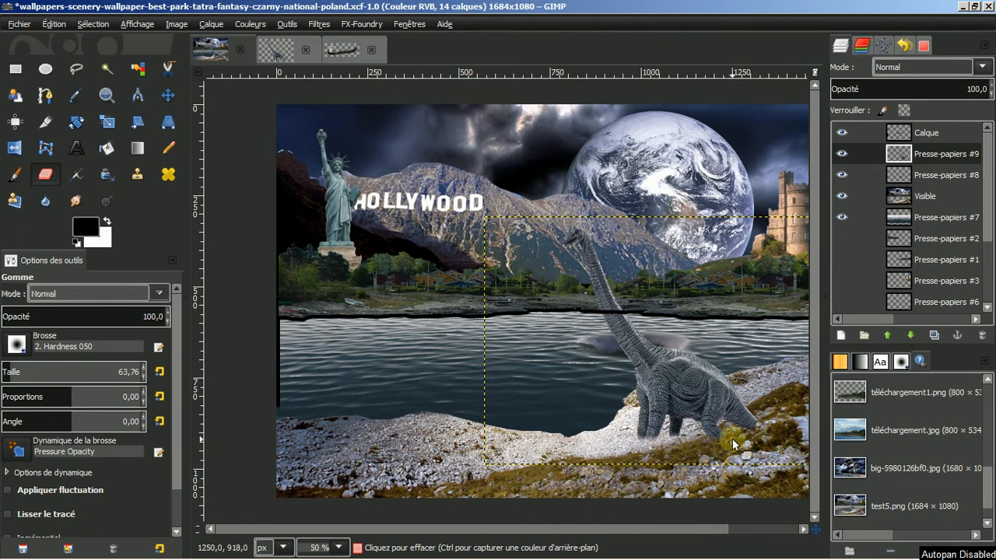
{"action": "mouse_move", "coordinate": [712, 427]}
{"action": "left_mouse_down"}
{"action": "mouse_move", "coordinate": [649, 429]}
{"action": "mouse_move", "coordinate": [659, 443]}
{"action": "mouse_move", "coordinate": [633, 434]}
{"action": "mouse_move", "coordinate": [655, 403]}
{"action": "mouse_move", "coordinate": [641, 391]}
{"action": "mouse_move", "coordinate": [669, 378]}
{"action": "mouse_move", "coordinate": [718, 397]}
{"action": "mouse_move", "coordinate": [649, 405]}
{"action": "mouse_move", "coordinate": [700, 396]}
{"action": "mouse_move", "coordinate": [659, 395]}
{"action": "mouse_move", "coordinate": [732, 391]}
{"action": "mouse_move", "coordinate": [720, 398]}
{"action": "mouse_move", "coordinate": [749, 399]}
{"action": "mouse_move", "coordinate": [645, 411]}
{"action": "left_mouse_up"}
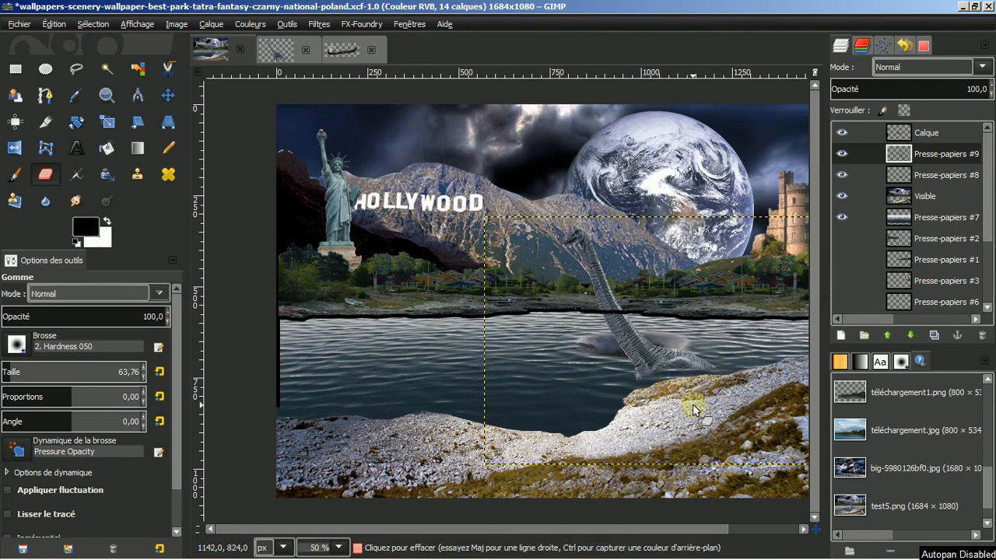
Shift the dinosaur slightly left over the hole and raise its layer to the top of the stack
{"action": "scroll", "coordinate": [692, 403], "scroll_direction": "up", "scroll_amount": 2}
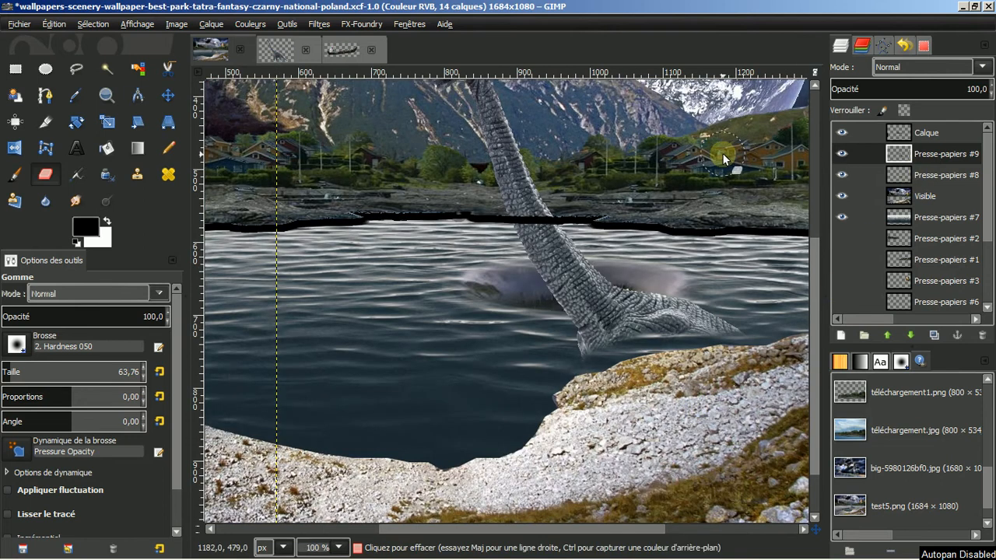
{"action": "left_click", "coordinate": [168, 95]}
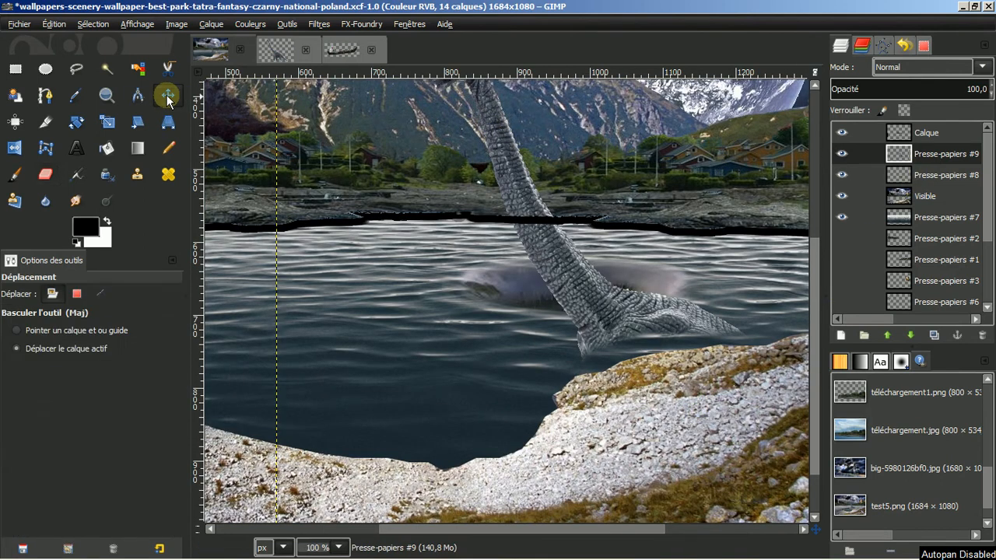
{"action": "left_click_drag", "start_coordinate": [563, 267], "coordinate": [553, 268]}
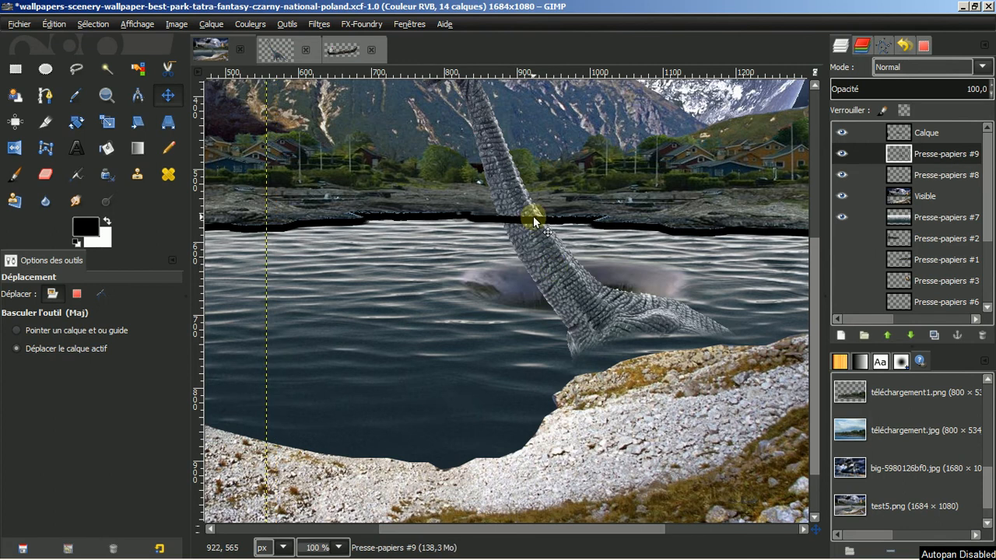
{"action": "left_click", "coordinate": [886, 335]}
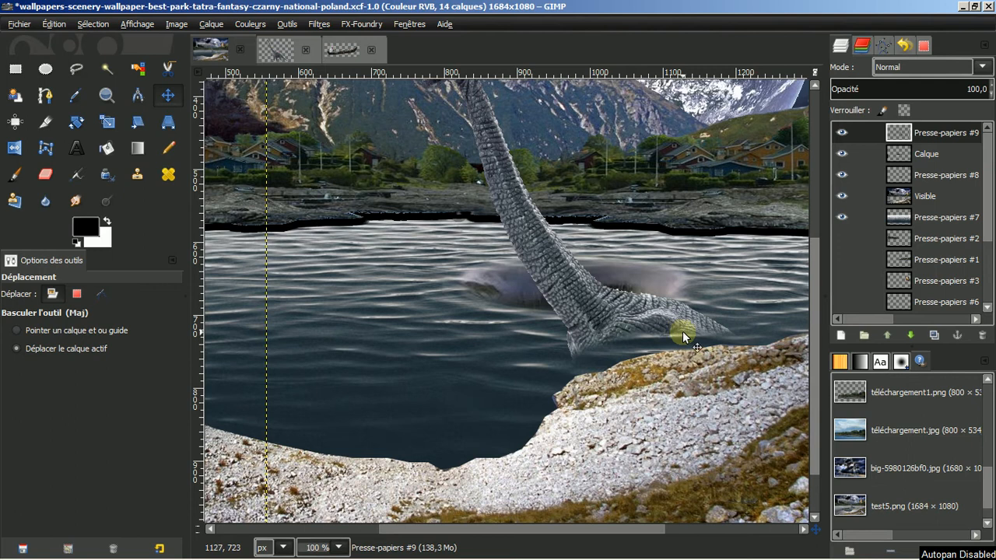
Erase the rest of the dinosaur's body below the neck so the neck rises out of the hole
{"action": "left_click", "coordinate": [45, 174]}
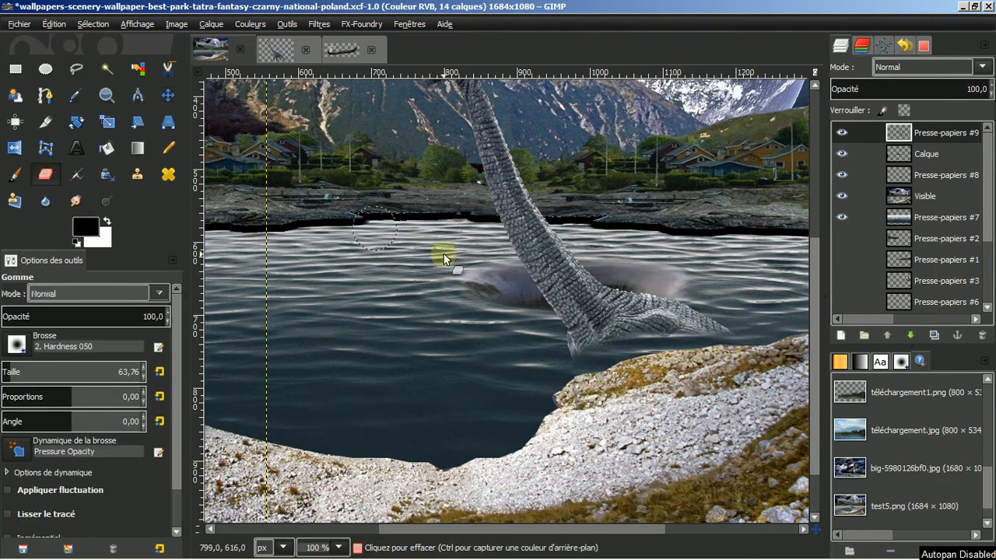
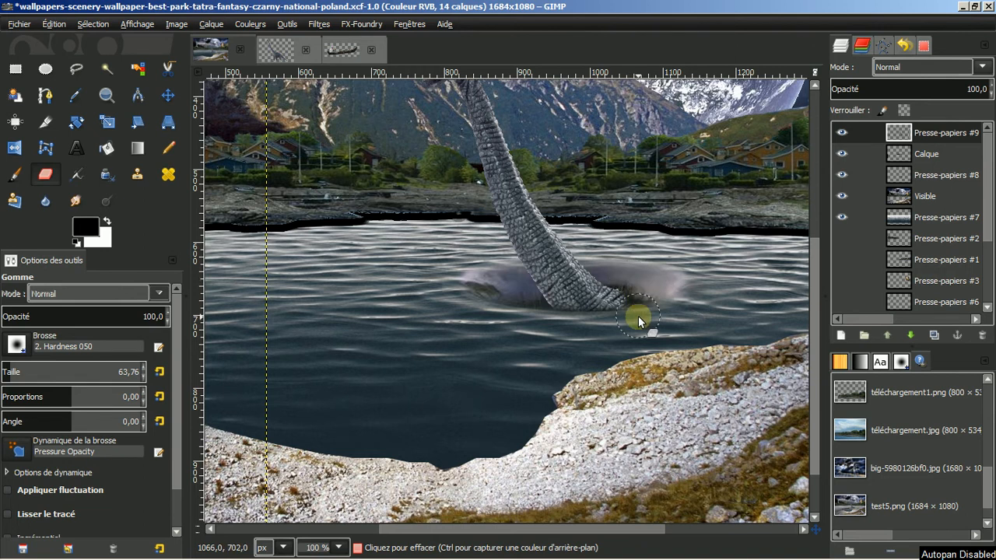
{"action": "left_click", "coordinate": [631, 352]}
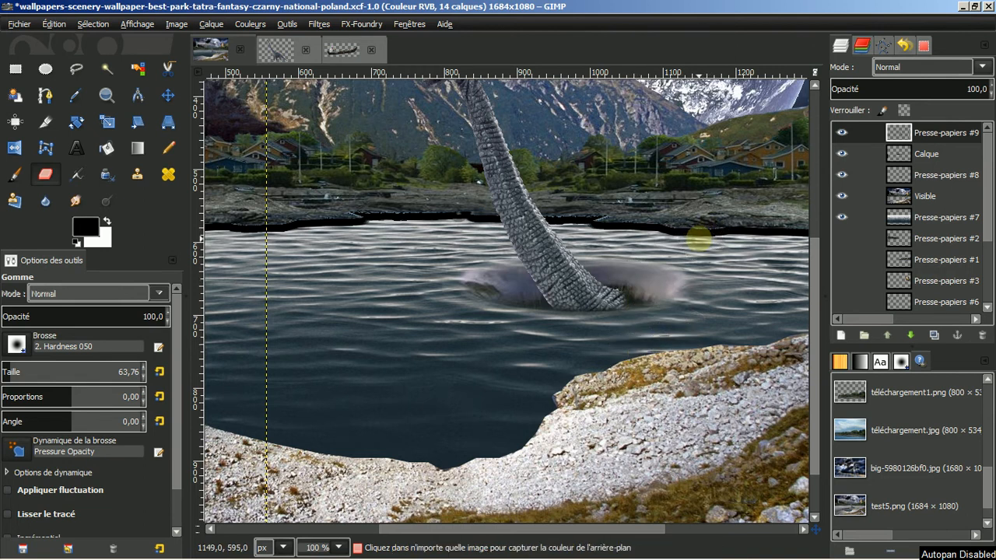
Resize the dinosaur layer's boundary to the image size and close the dinosaur source image
{"action": "scroll", "coordinate": [704, 232], "scroll_direction": "down", "scroll_amount": 1}
{"action": "scroll", "coordinate": [702, 233], "scroll_direction": "down", "scroll_amount": 1}
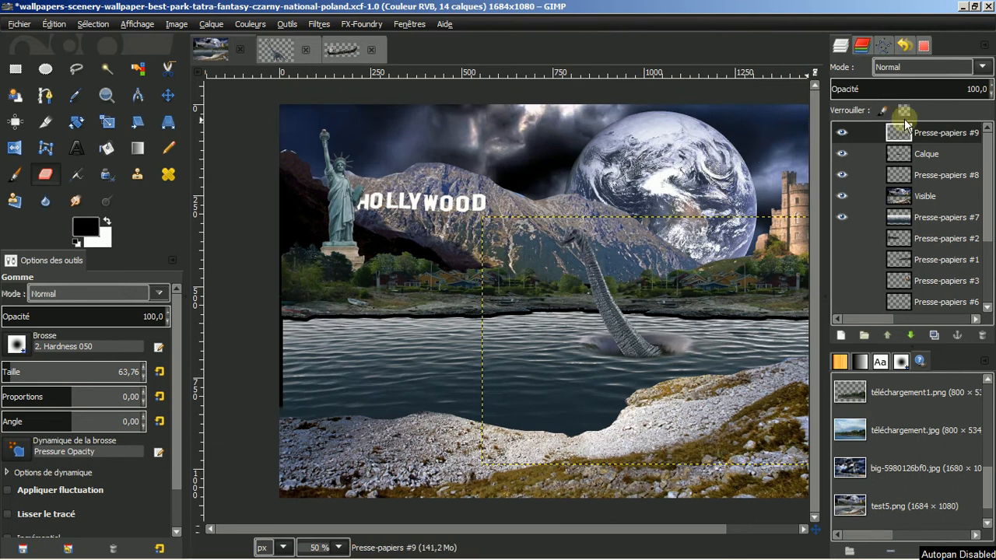
{"action": "right_click", "coordinate": [933, 132]}
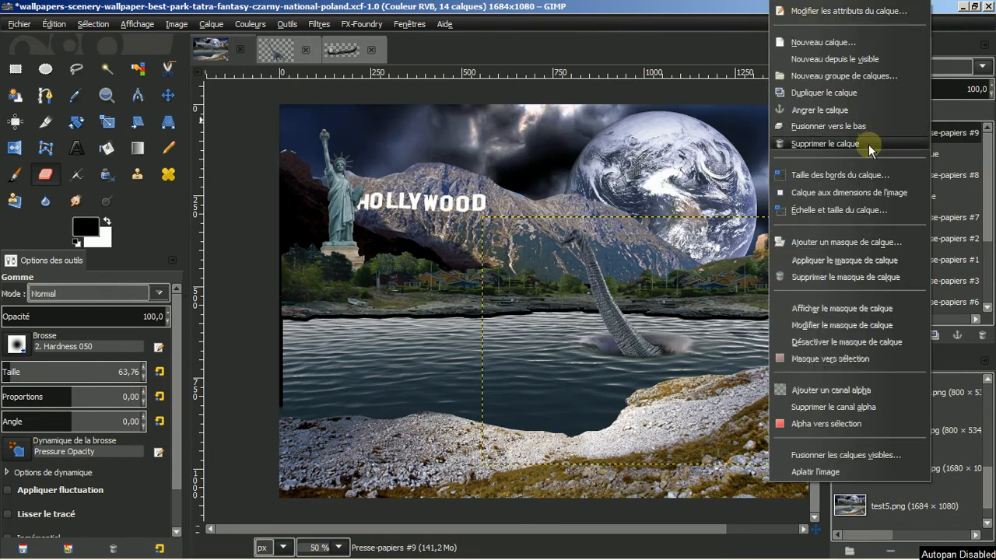
{"action": "left_click", "coordinate": [863, 193]}
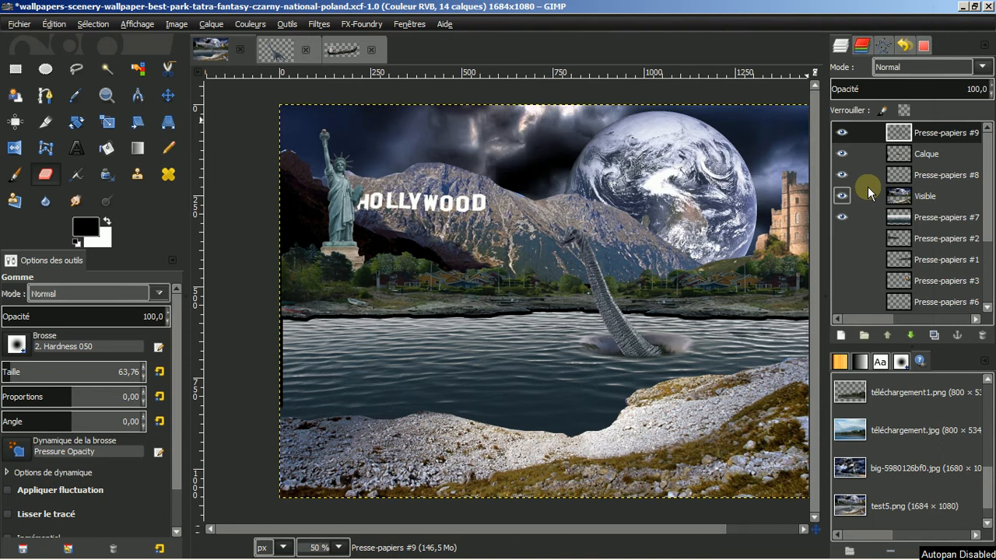
{"action": "left_click", "coordinate": [266, 51]}
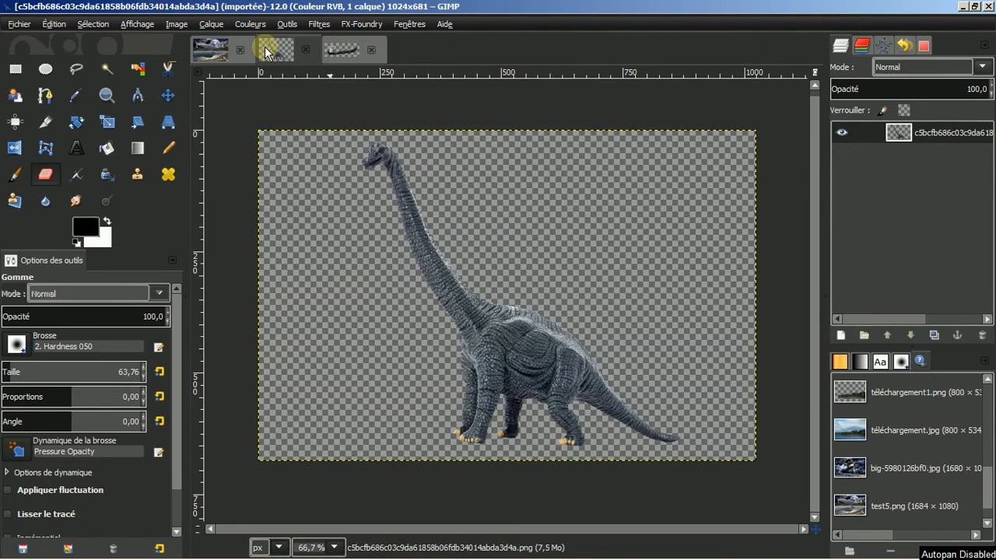
{"action": "left_click", "coordinate": [306, 50]}
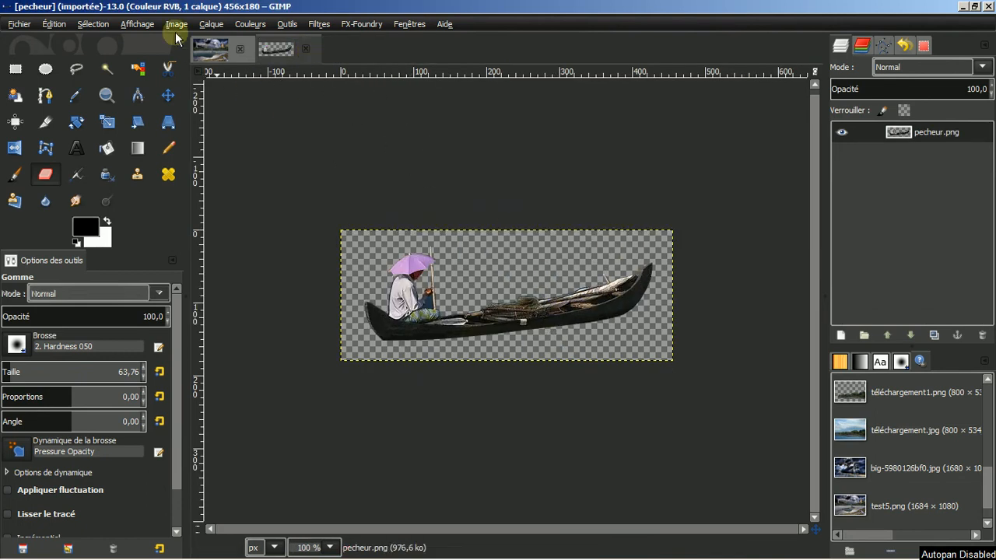
Copy the pecheur.png fisherman boat and paste it into the landscape montage as a new layer
{"action": "left_click", "coordinate": [48, 24]}
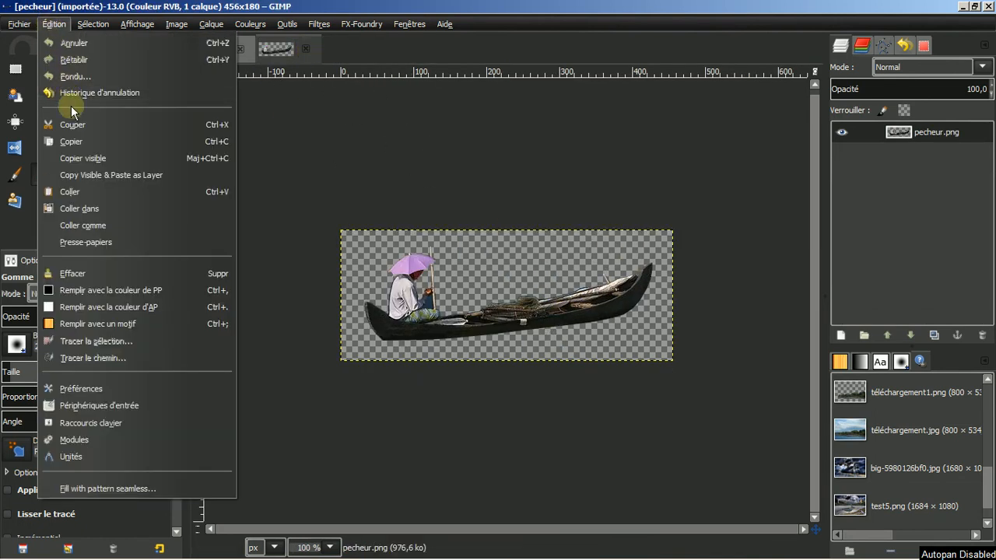
{"action": "left_click", "coordinate": [71, 142]}
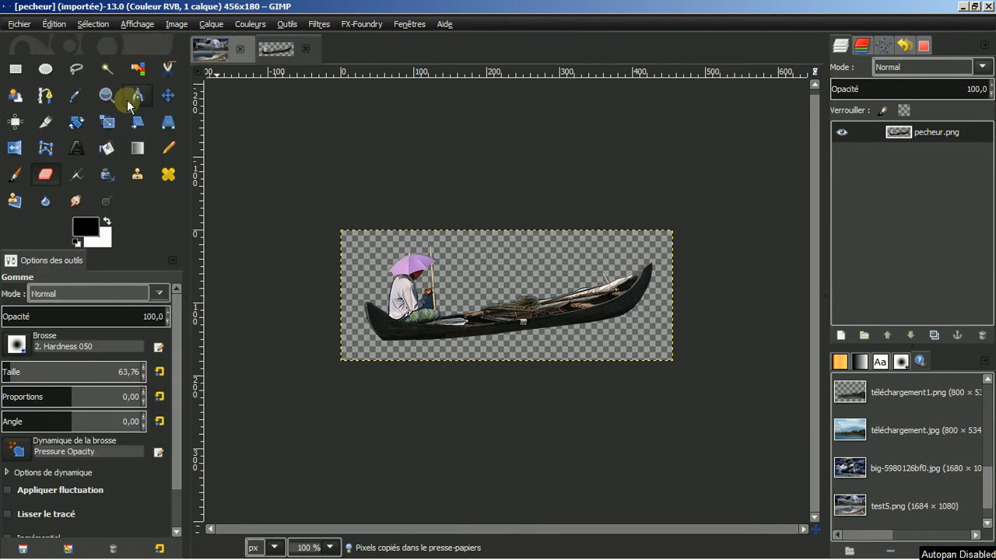
{"action": "left_click", "coordinate": [211, 51]}
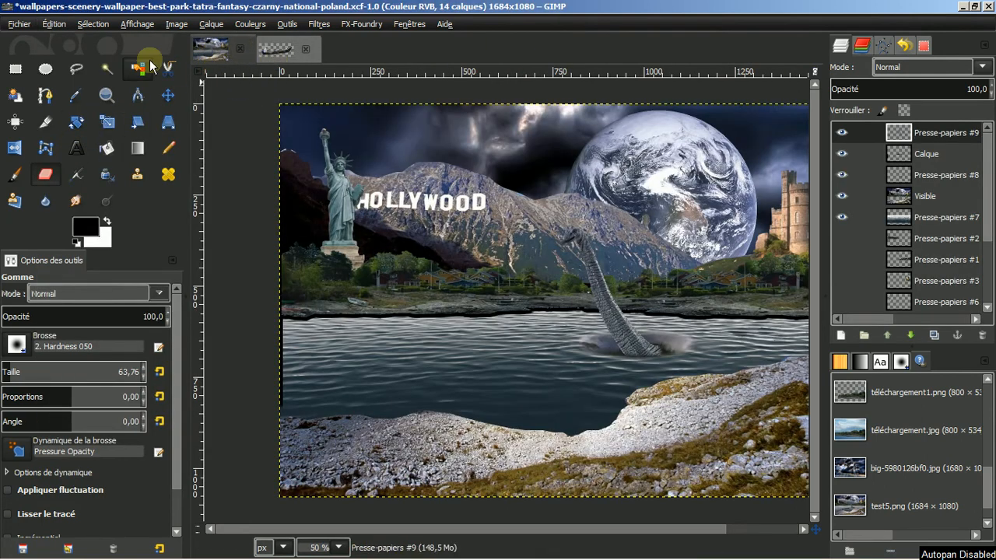
{"action": "left_click", "coordinate": [54, 26]}
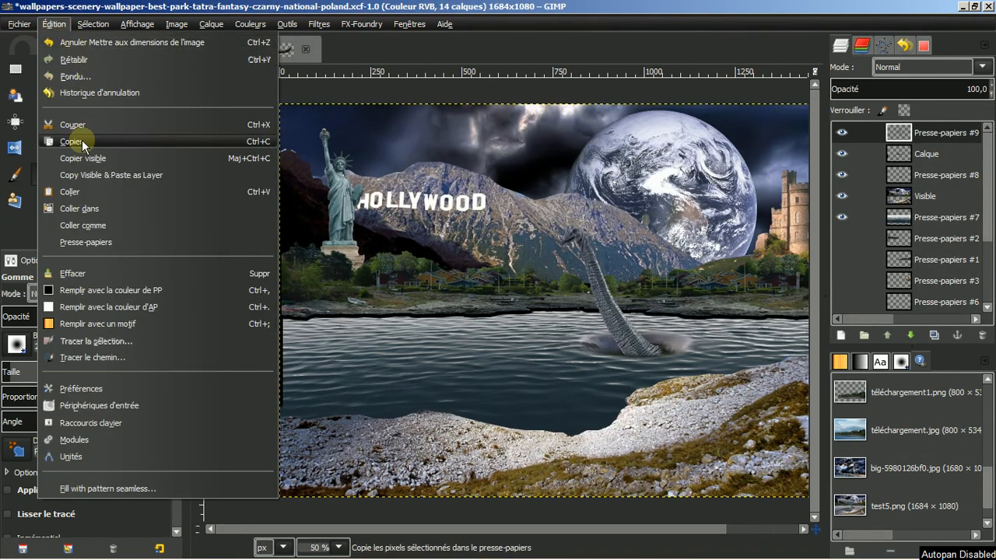
{"action": "mouse_move", "coordinate": [75, 225]}
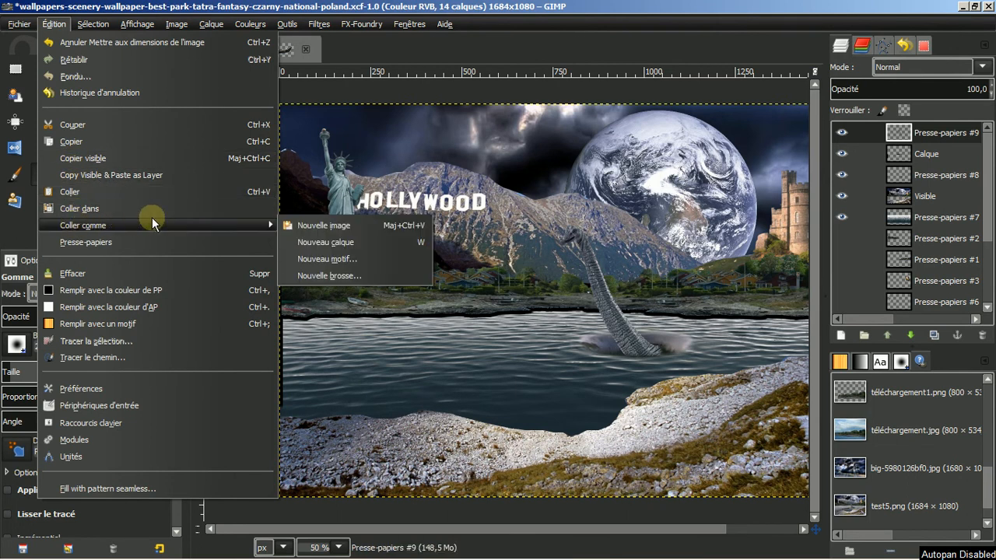
{"action": "left_click", "coordinate": [322, 241]}
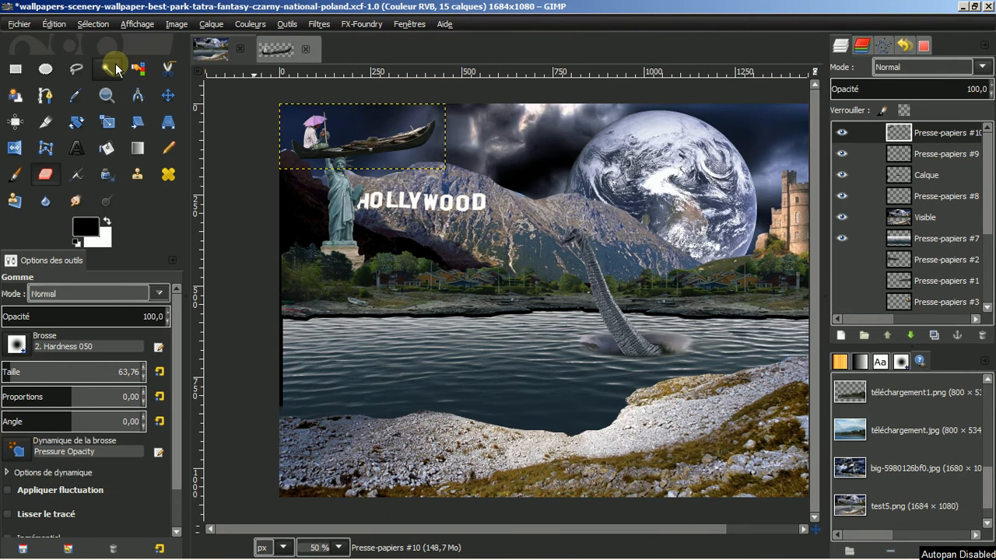
Move the fisherman's boat onto the lake, to the left of the dinosaur
{"action": "left_click", "coordinate": [169, 95]}
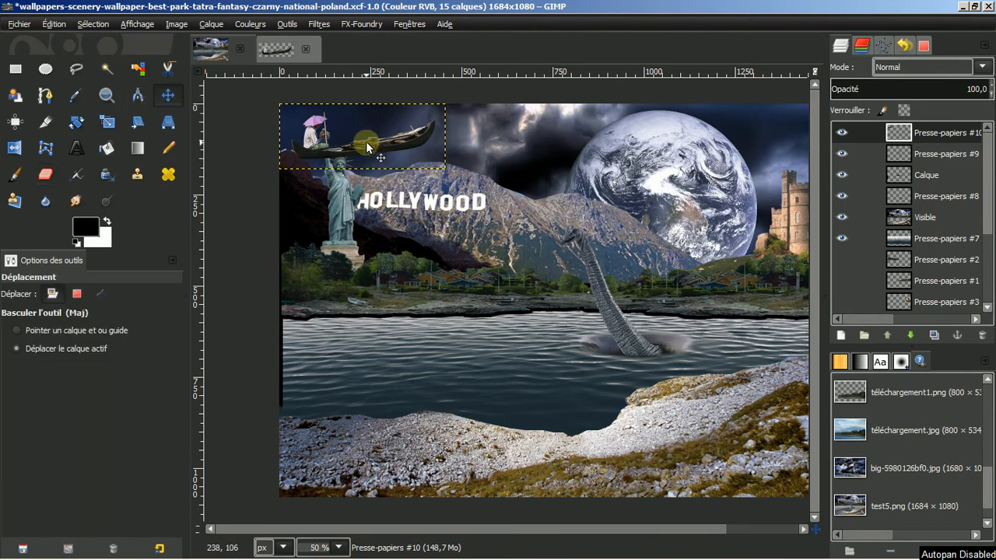
{"action": "left_click_drag", "start_coordinate": [359, 143], "coordinate": [470, 369]}
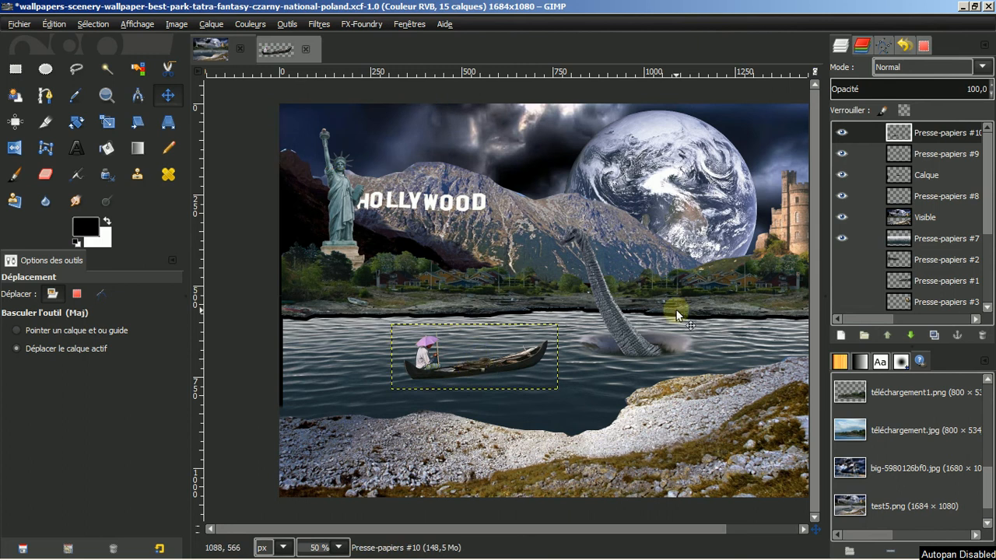
{"action": "scroll", "coordinate": [642, 317], "scroll_direction": "up", "scroll_amount": 1, "text": "ctrl"}
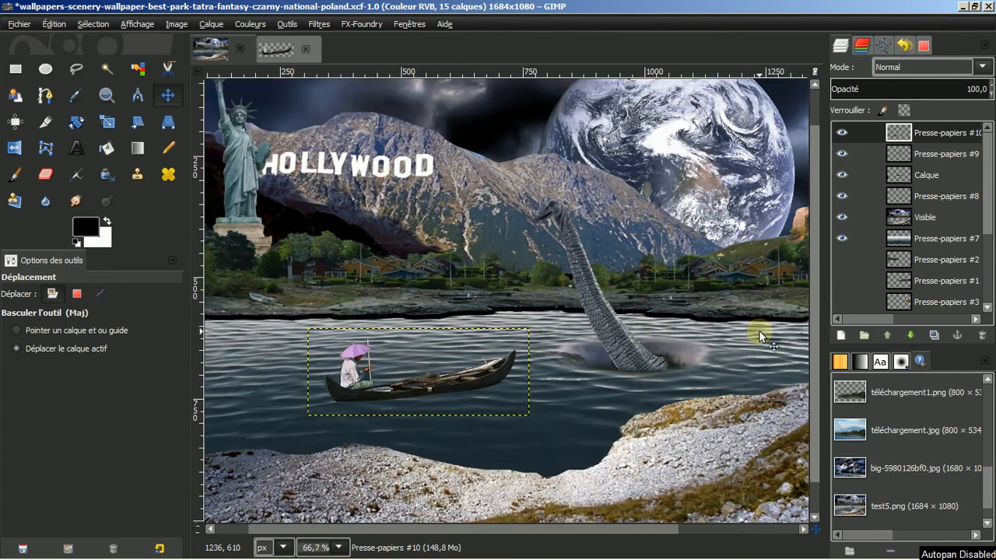
{"action": "left_click_drag", "start_coordinate": [814, 294], "coordinate": [816, 322]}
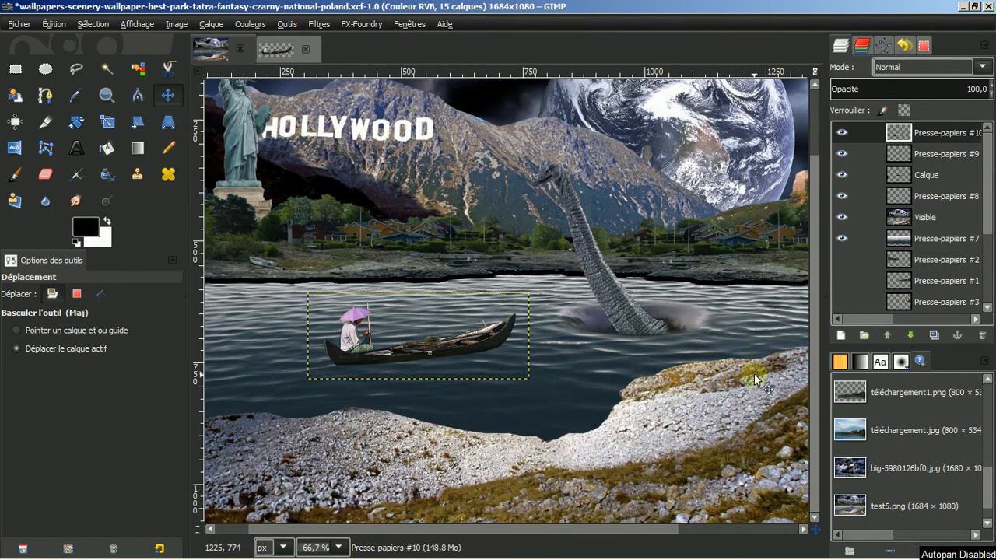
{"action": "left_click_drag", "start_coordinate": [597, 535], "coordinate": [549, 534]}
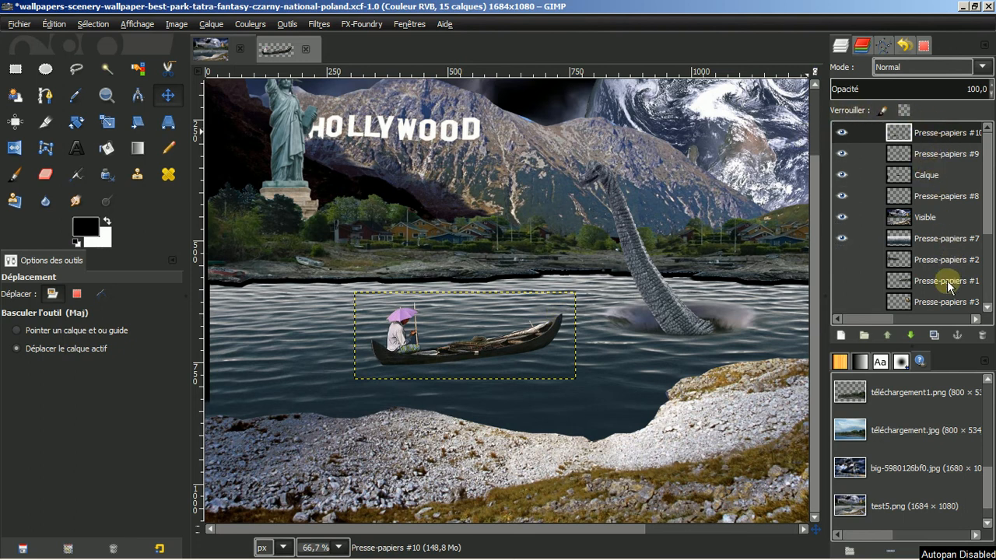
Duplicate the boat layer and flip the copy vertically to make a reflection
{"action": "left_click", "coordinate": [934, 334]}
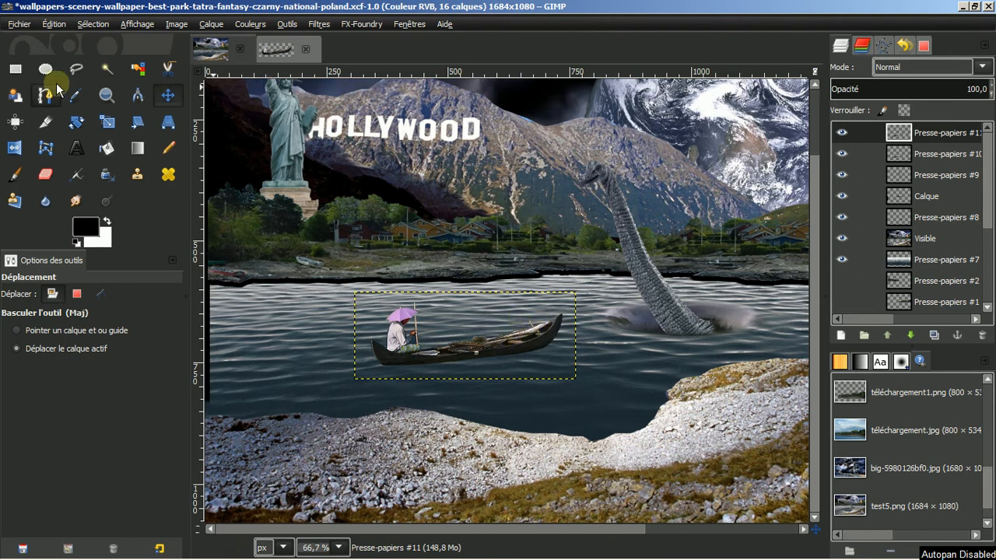
{"action": "left_click", "coordinate": [14, 150]}
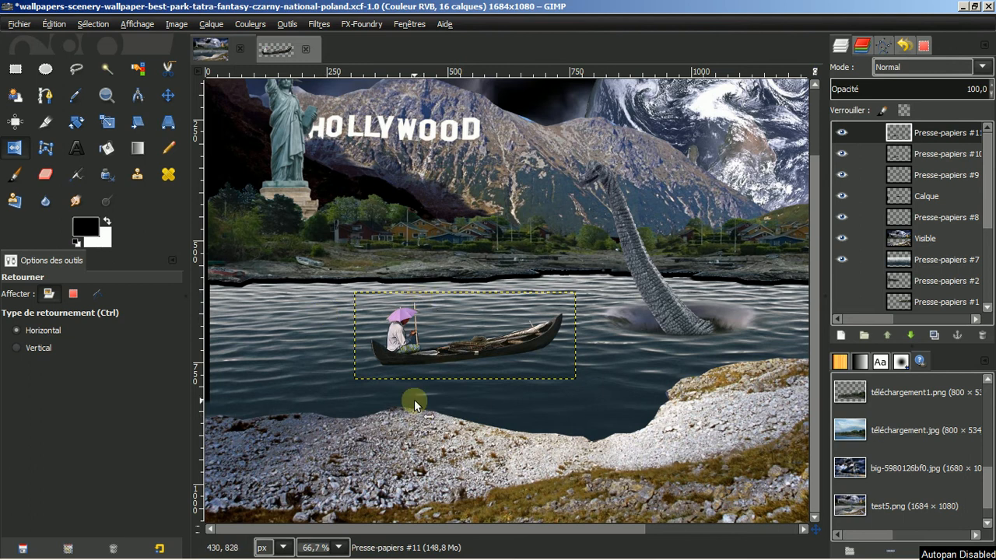
{"action": "left_click", "coordinate": [22, 354]}
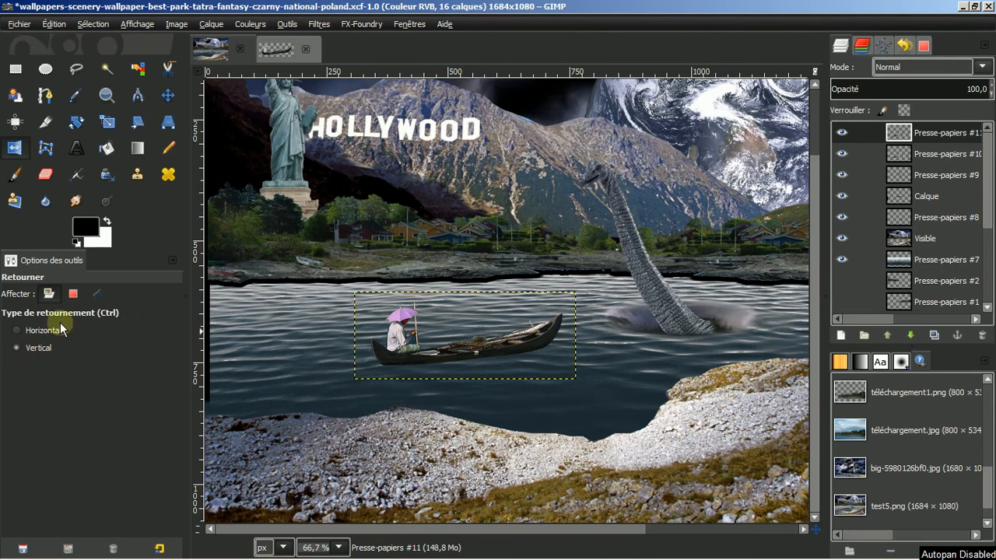
{"action": "left_click", "coordinate": [485, 341]}
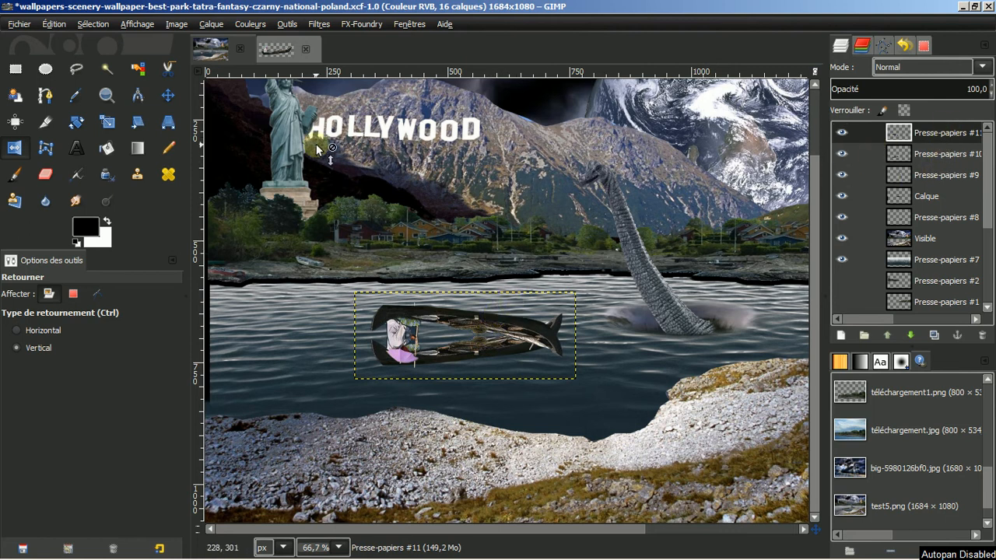
Move the flipped boat copy directly beneath the original boat as its reflection in the water
{"action": "left_click", "coordinate": [167, 95]}
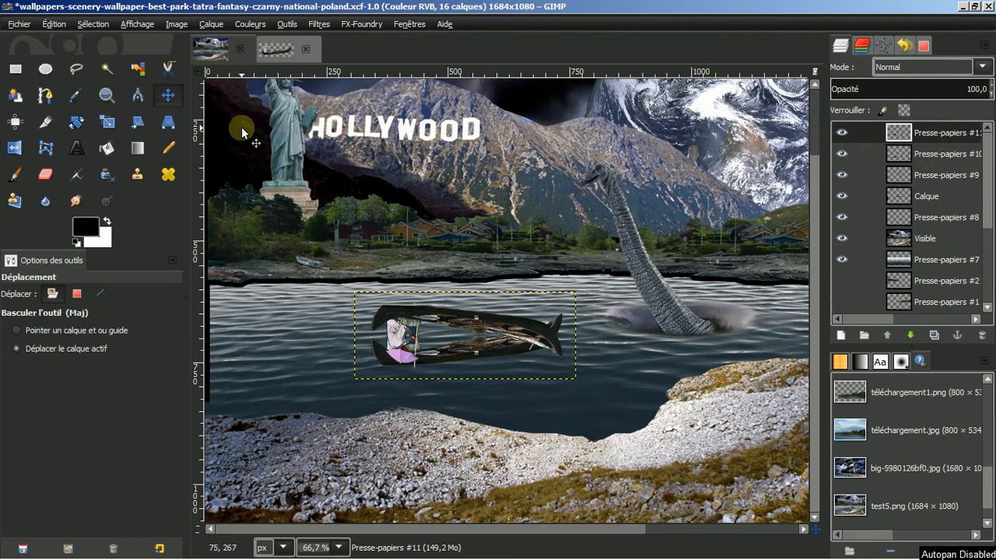
{"action": "left_click_drag", "start_coordinate": [476, 314], "coordinate": [480, 378]}
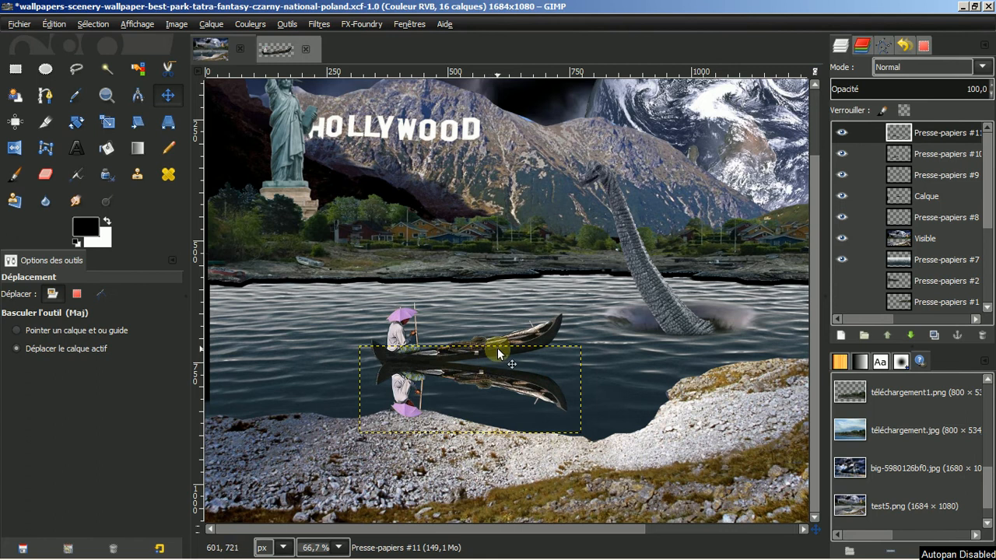
Rotate the flipped boat reflection by -16.06° and move it up against the original boat's hull
{"action": "left_click", "coordinate": [82, 122]}
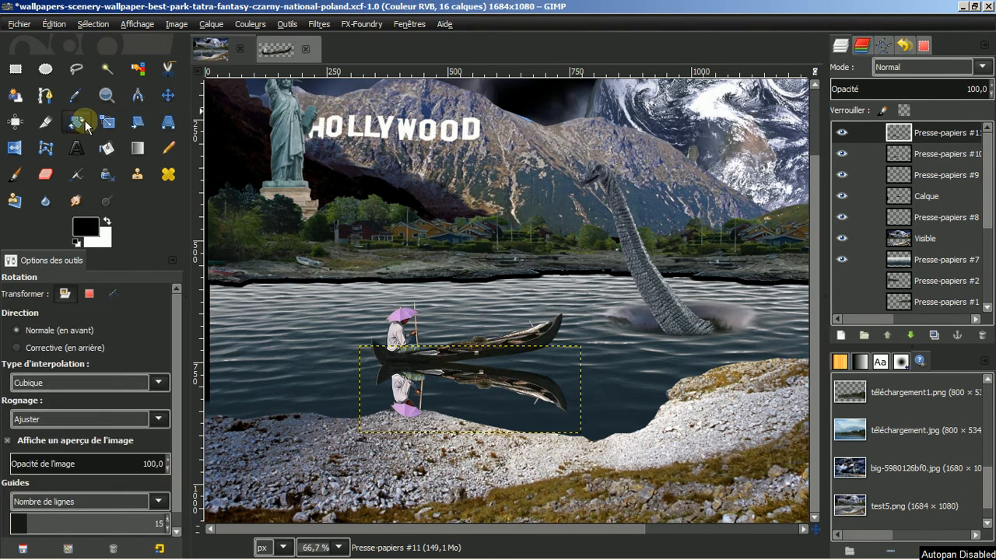
{"action": "left_click", "coordinate": [525, 381]}
{"action": "left_click_drag", "start_coordinate": [573, 348], "coordinate": [563, 315]}
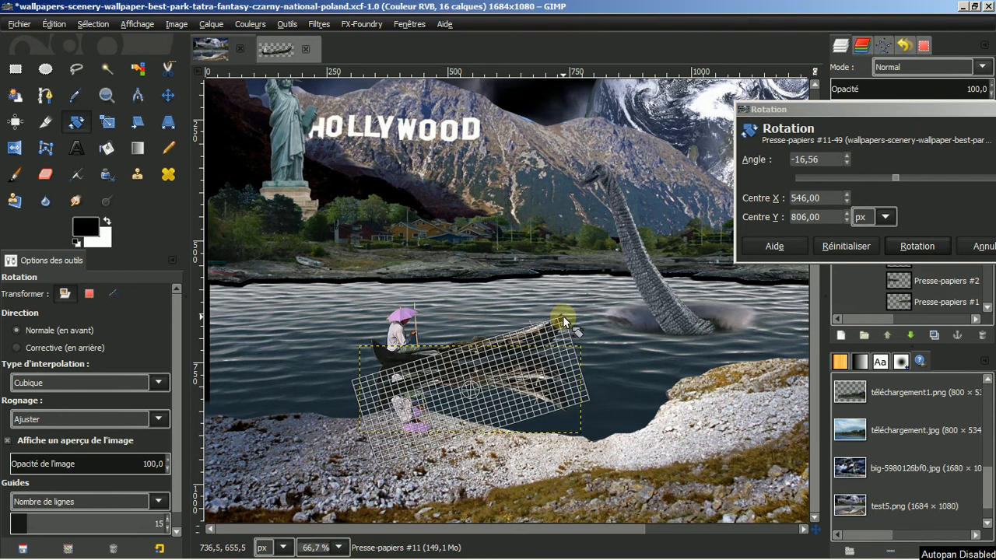
{"action": "left_click", "coordinate": [934, 246]}
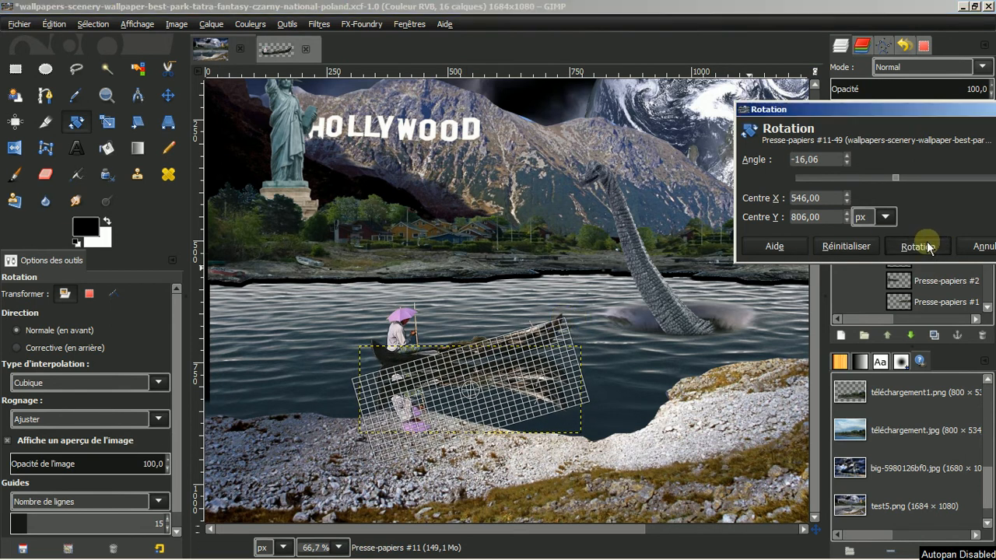
{"action": "left_click", "coordinate": [167, 95]}
{"action": "left_click_drag", "start_coordinate": [479, 376], "coordinate": [482, 365]}
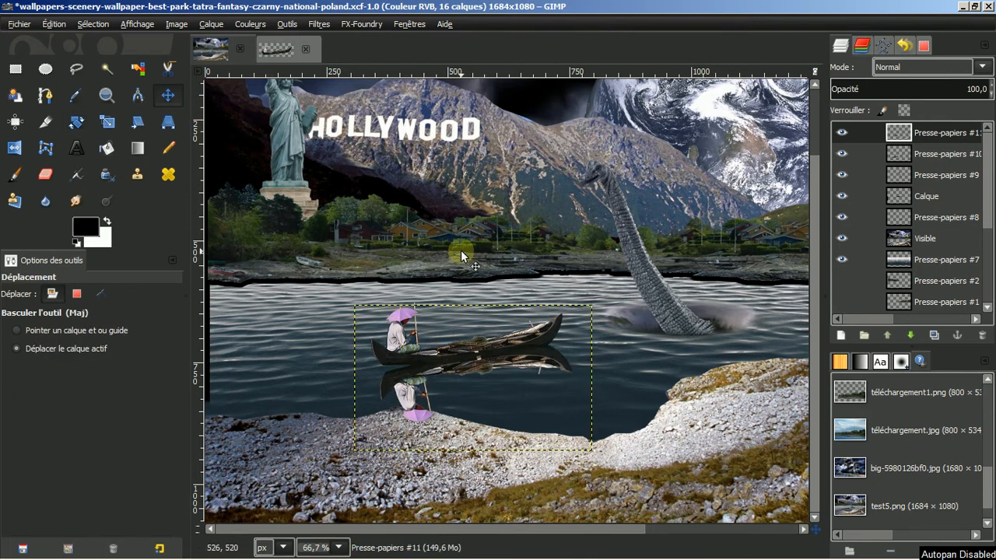
Rotate the boat reflection by 1.77° and nudge it up closer to the hull
{"action": "left_click", "coordinate": [75, 122]}
{"action": "left_click", "coordinate": [517, 366]}
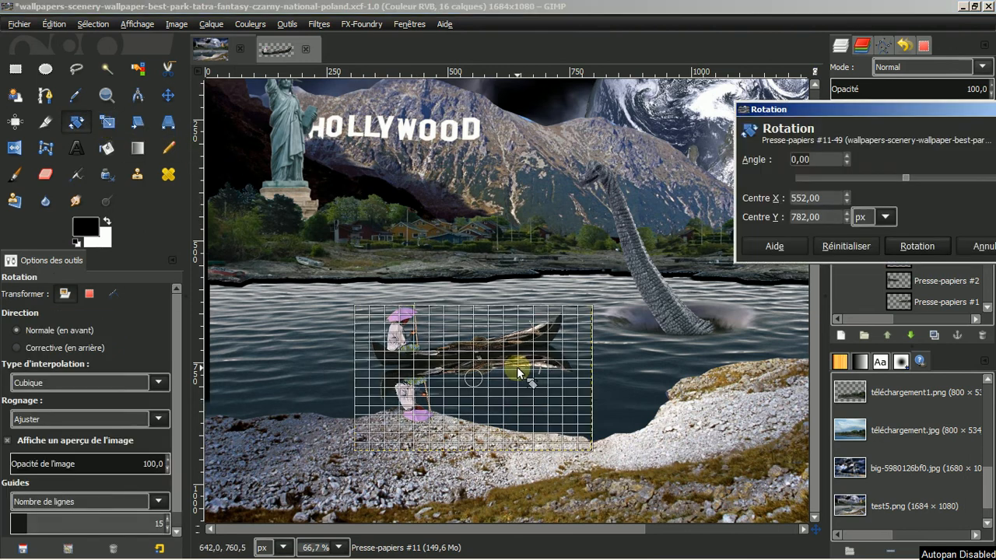
{"action": "left_click_drag", "start_coordinate": [583, 311], "coordinate": [587, 314]}
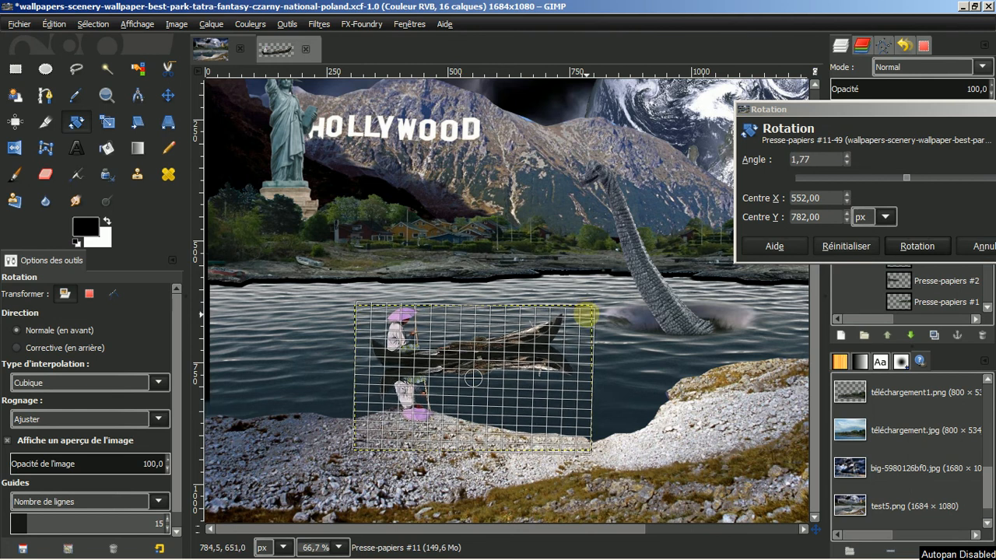
{"action": "left_click", "coordinate": [918, 247]}
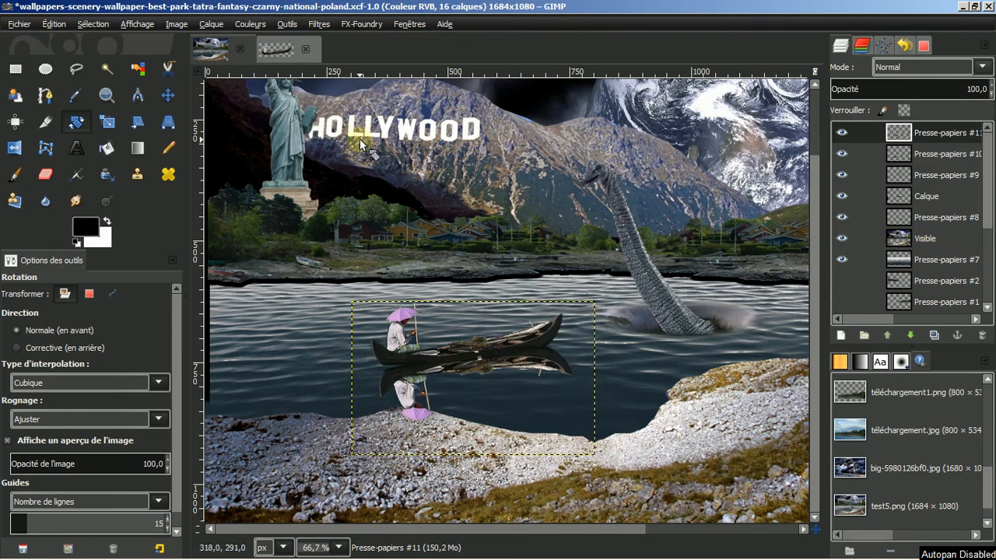
{"action": "left_click", "coordinate": [169, 95]}
{"action": "left_click_drag", "start_coordinate": [473, 364], "coordinate": [473, 357]}
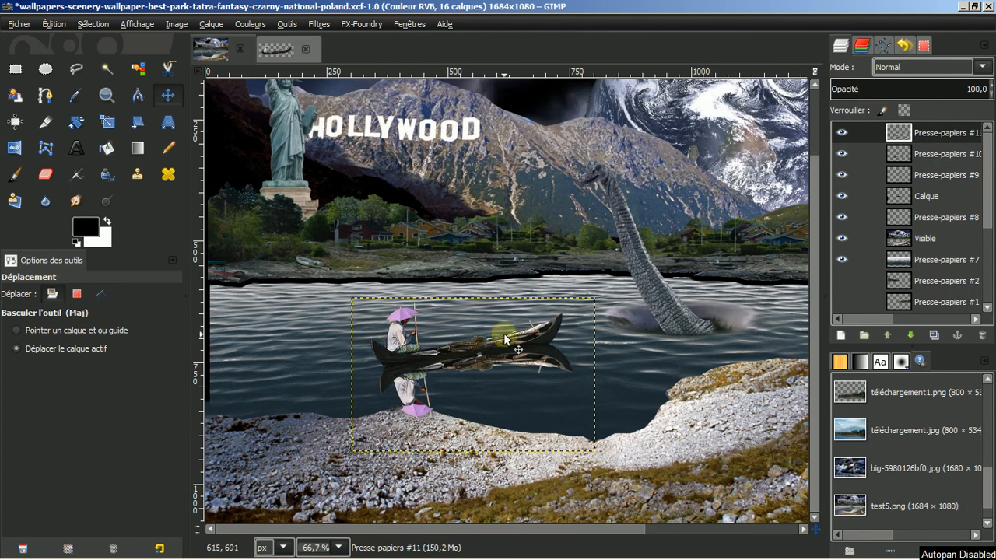
Lower the reflection layer beneath the original boat layer and erase the reflected umbrella overlapping the rocky shore
{"action": "left_click", "coordinate": [909, 333]}
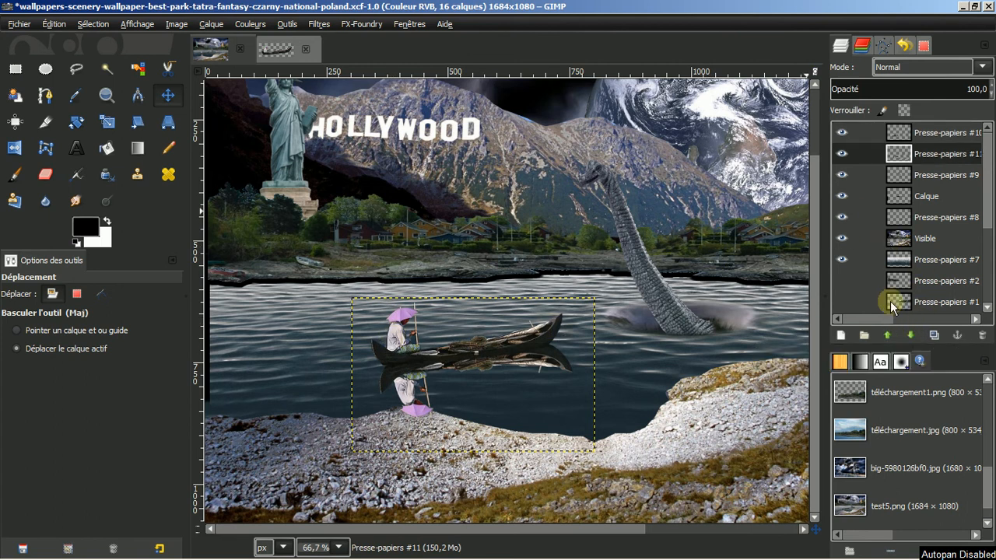
{"action": "mouse_move", "coordinate": [658, 294]}
{"action": "left_mouse_down"}
{"action": "mouse_move", "coordinate": [456, 379]}
{"action": "mouse_move", "coordinate": [426, 405]}
{"action": "left_mouse_up"}
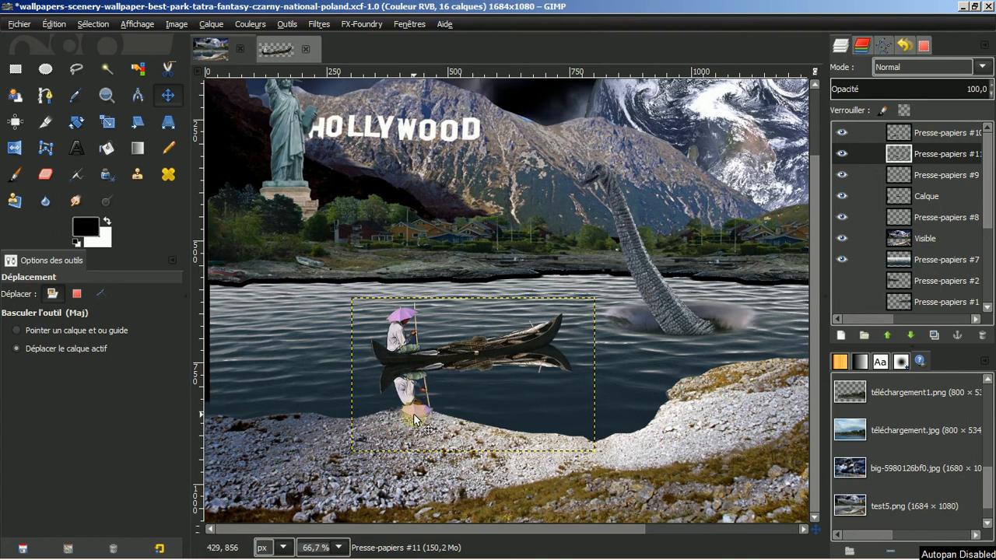
{"action": "left_click", "coordinate": [45, 174]}
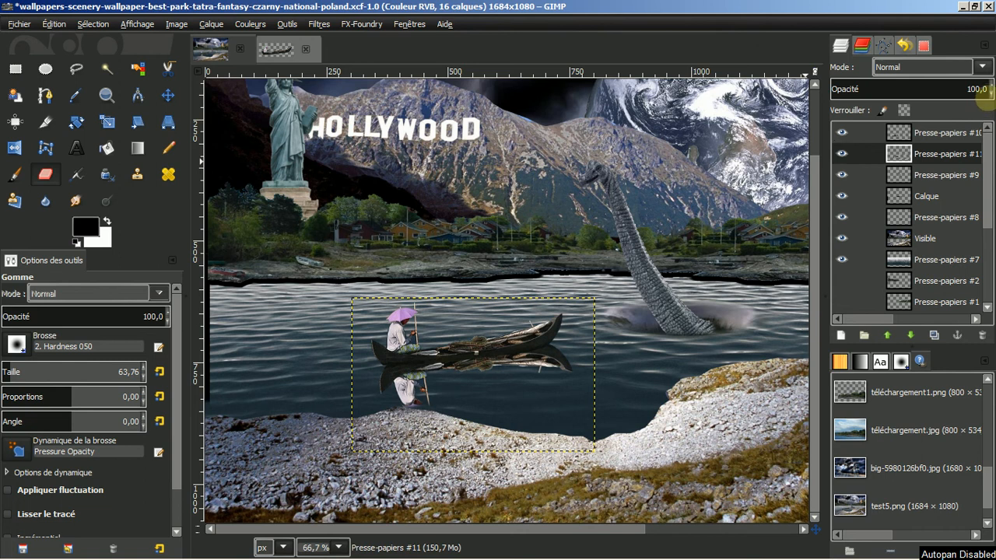
Reduce the boat reflection layer's opacity to 41
{"action": "scroll", "coordinate": [991, 94], "scroll_direction": "down", "scroll_amount": 20}
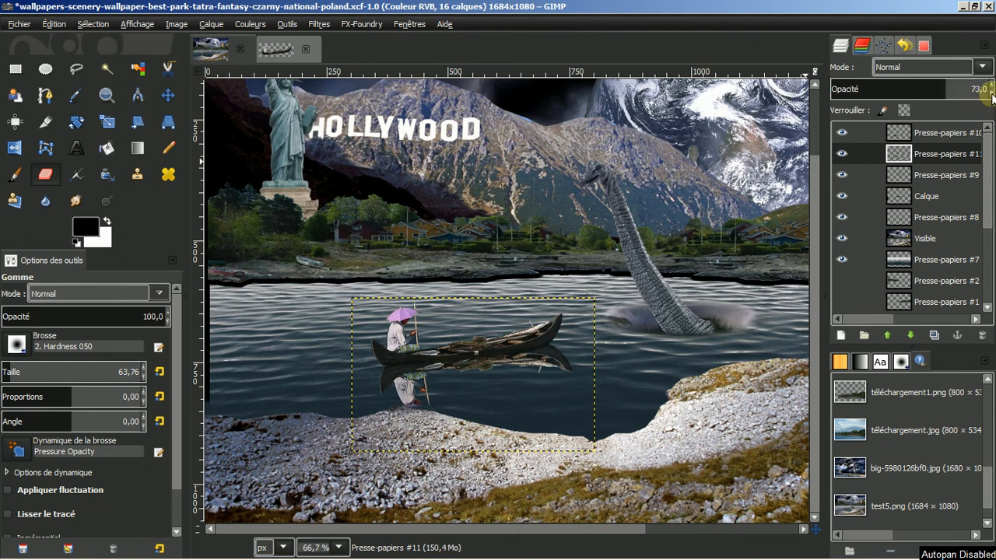
{"action": "scroll", "coordinate": [992, 94], "scroll_direction": "down", "scroll_amount": 20}
{"action": "scroll", "coordinate": [992, 94], "scroll_direction": "down", "scroll_amount": 7}
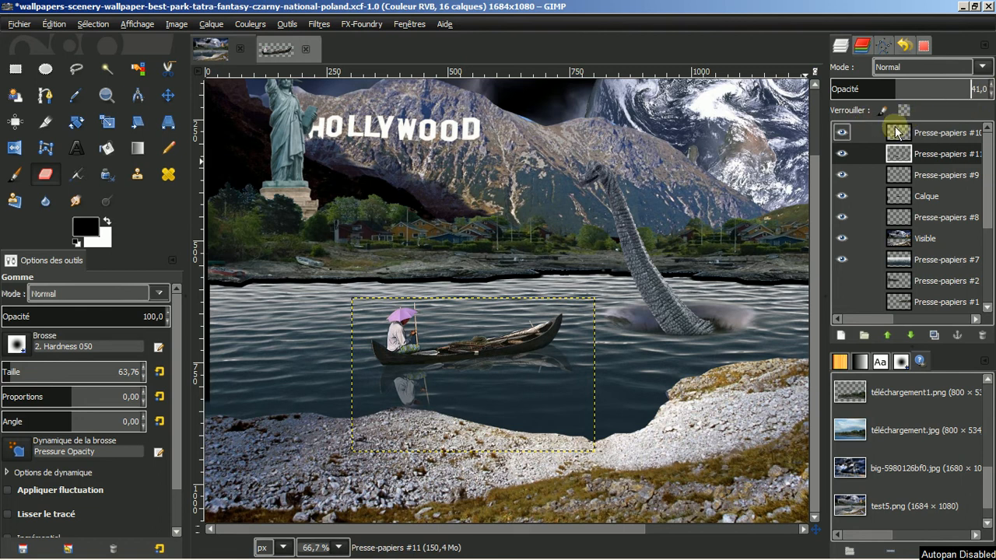
Expand the reflection layer and the original boat layer to the image dimensions
{"action": "right_click", "coordinate": [941, 159]}
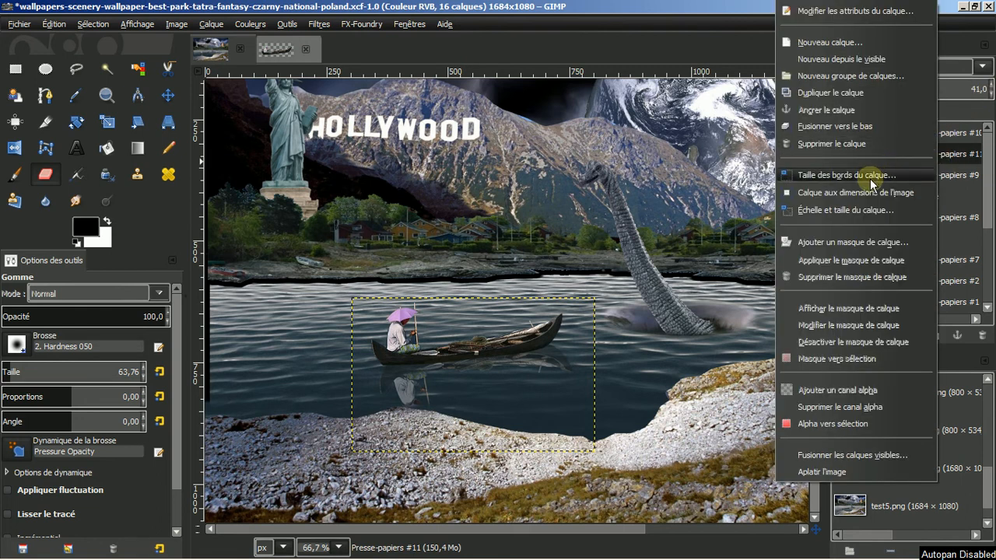
{"action": "left_click", "coordinate": [868, 192]}
{"action": "left_click", "coordinate": [937, 133]}
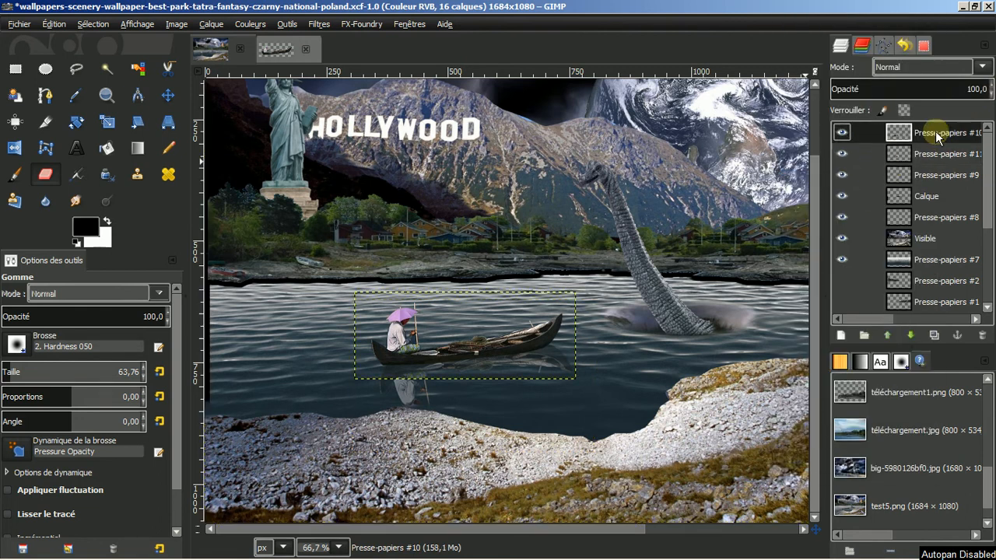
{"action": "right_click", "coordinate": [937, 135]}
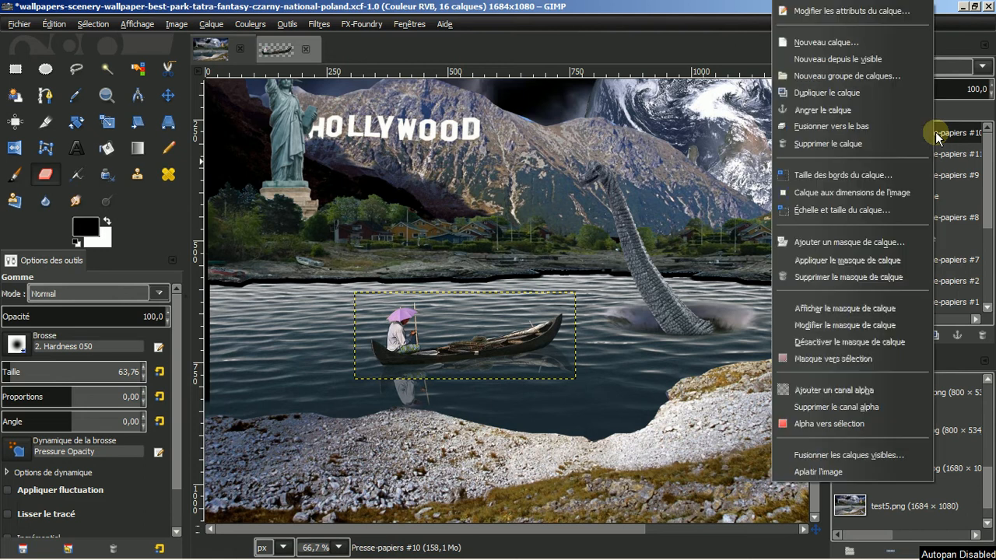
{"action": "left_click", "coordinate": [881, 193]}
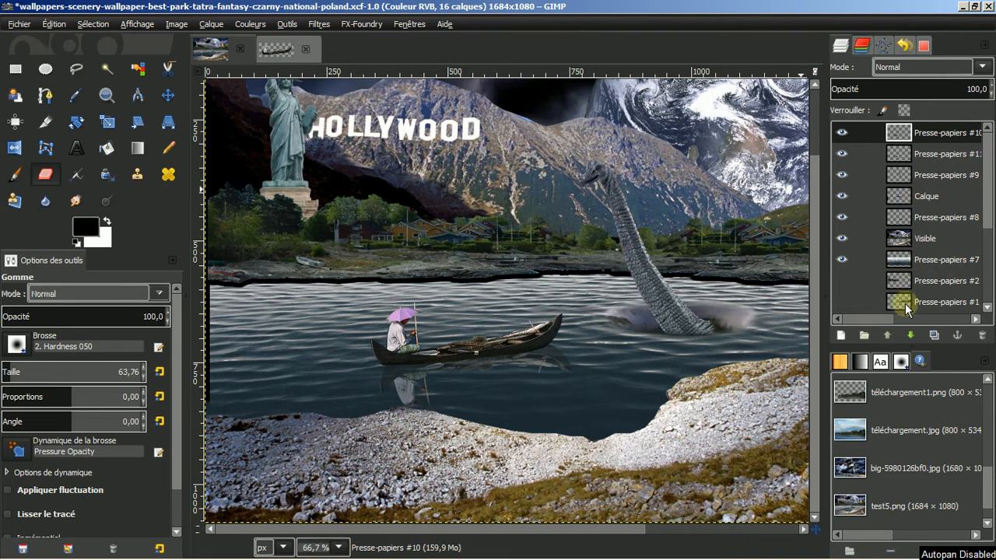
Create a new layer from the visible image at the top of the layer stack
{"action": "scroll", "coordinate": [985, 200], "scroll_direction": "down", "scroll_amount": 2}
{"action": "scroll", "coordinate": [985, 200], "scroll_direction": "up", "scroll_amount": 2}
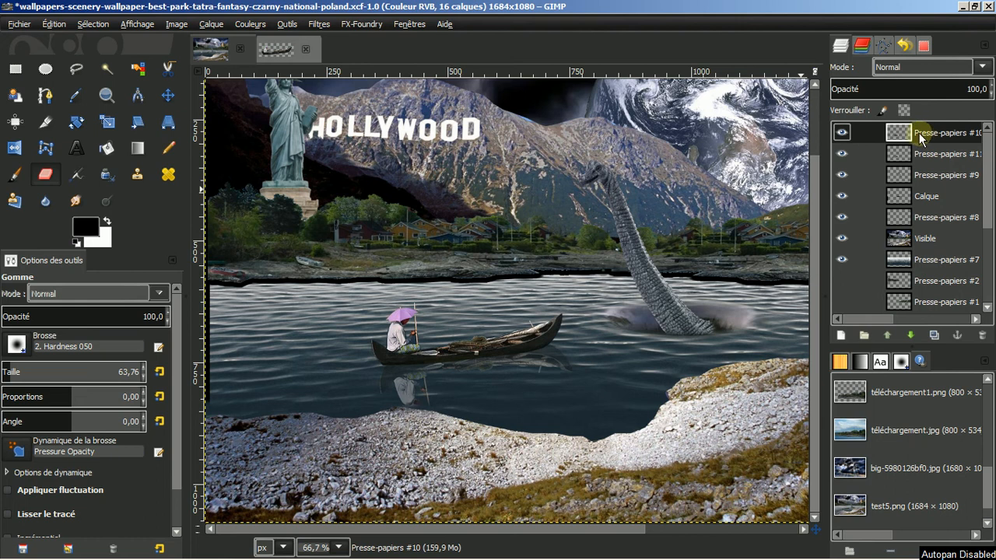
{"action": "right_click", "coordinate": [921, 138]}
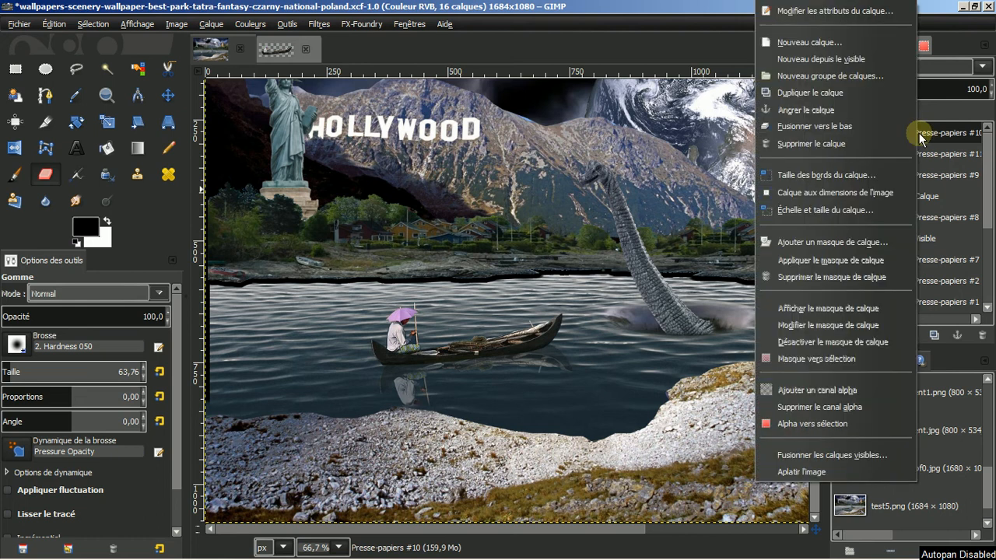
{"action": "left_click", "coordinate": [834, 61]}
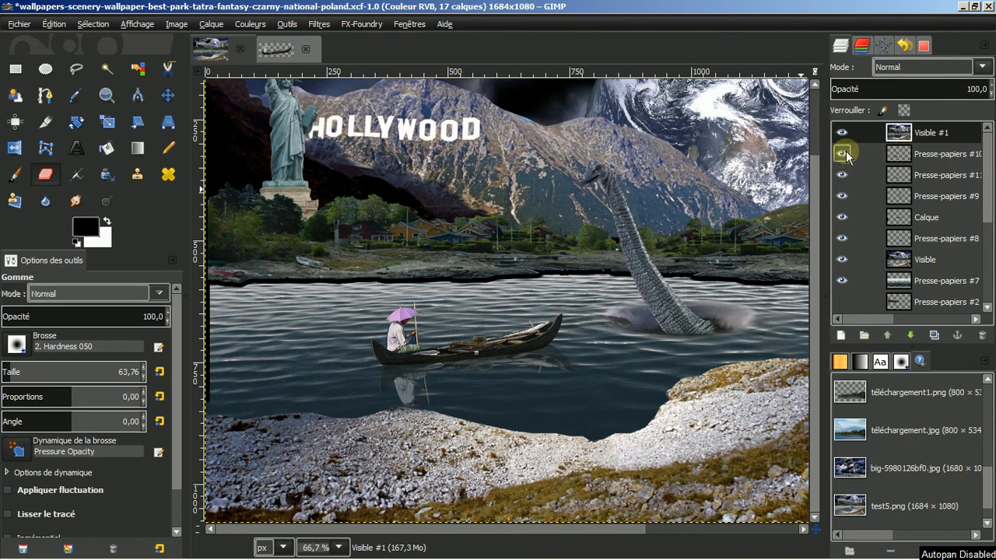
Hide all the layers beneath the new merged layer Visible #1
{"action": "left_click", "coordinate": [841, 174]}
{"action": "left_click", "coordinate": [842, 236]}
{"action": "left_click_drag", "start_coordinate": [986, 190], "coordinate": [988, 143]}
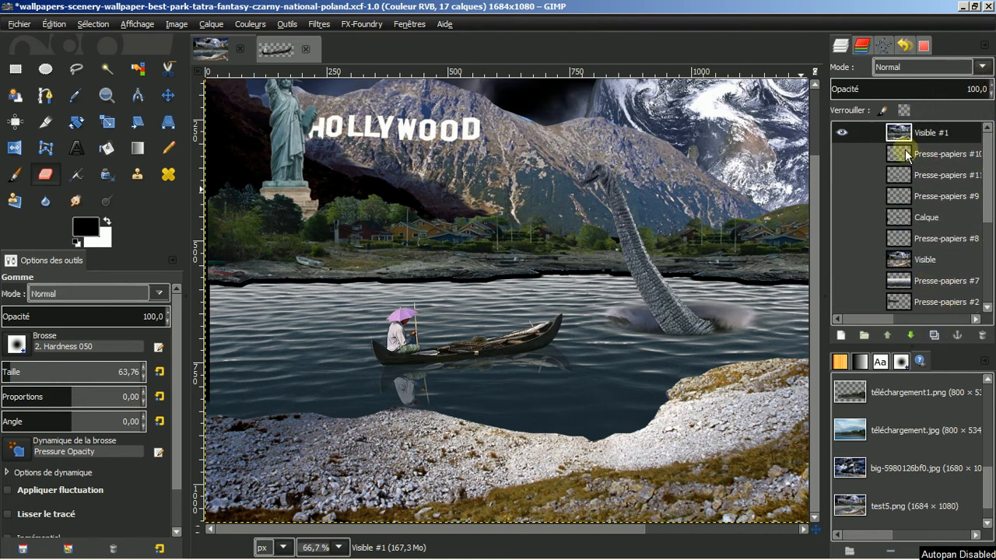
Duplicate the merged layer Visible #1 three times
{"action": "scroll", "coordinate": [518, 310], "scroll_direction": "down", "scroll_amount": 1}
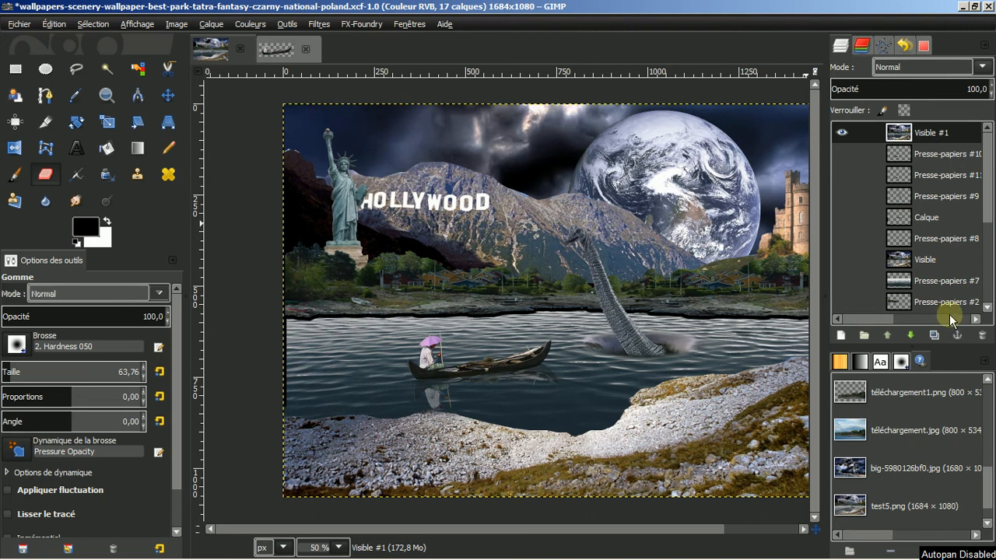
{"action": "left_click", "coordinate": [934, 335]}
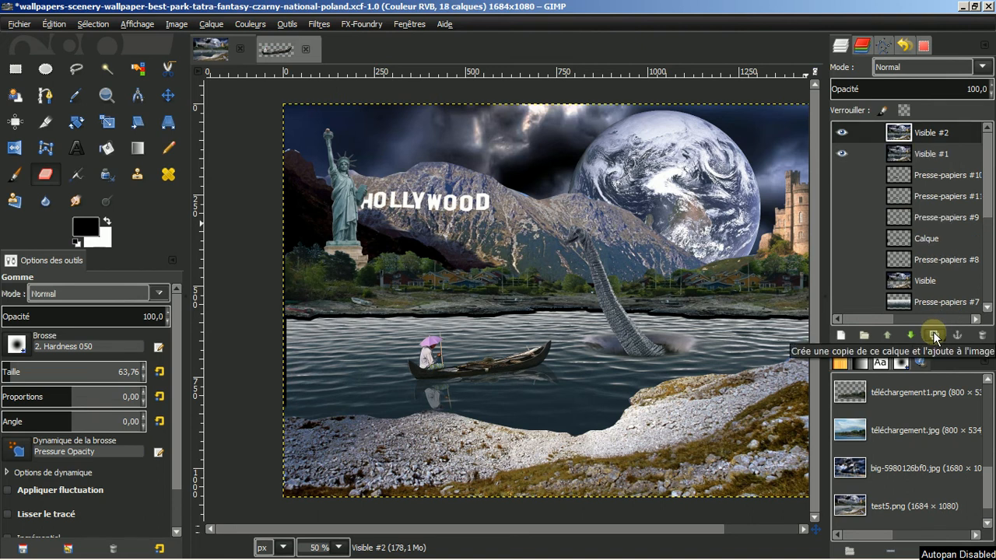
{"action": "left_click", "coordinate": [933, 331]}
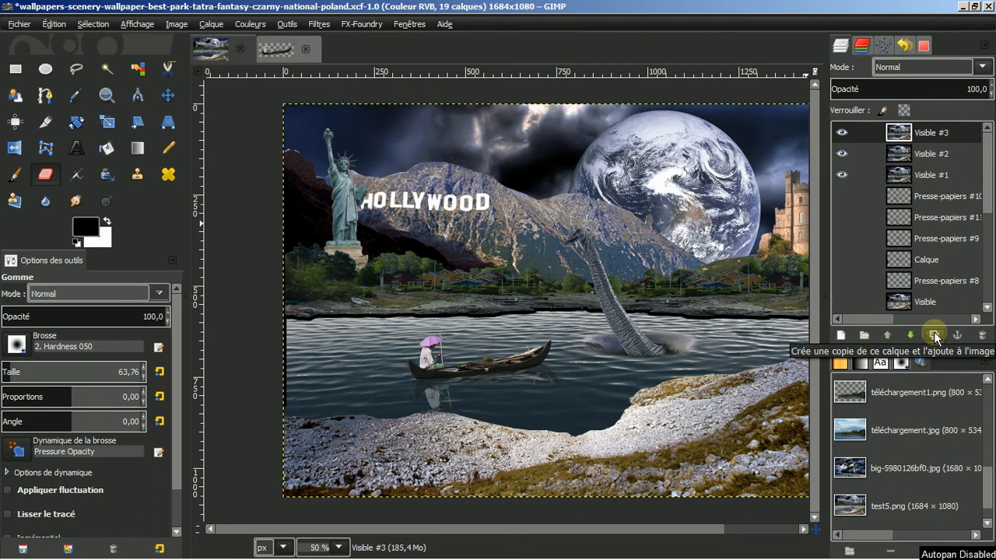
{"action": "left_click", "coordinate": [933, 331]}
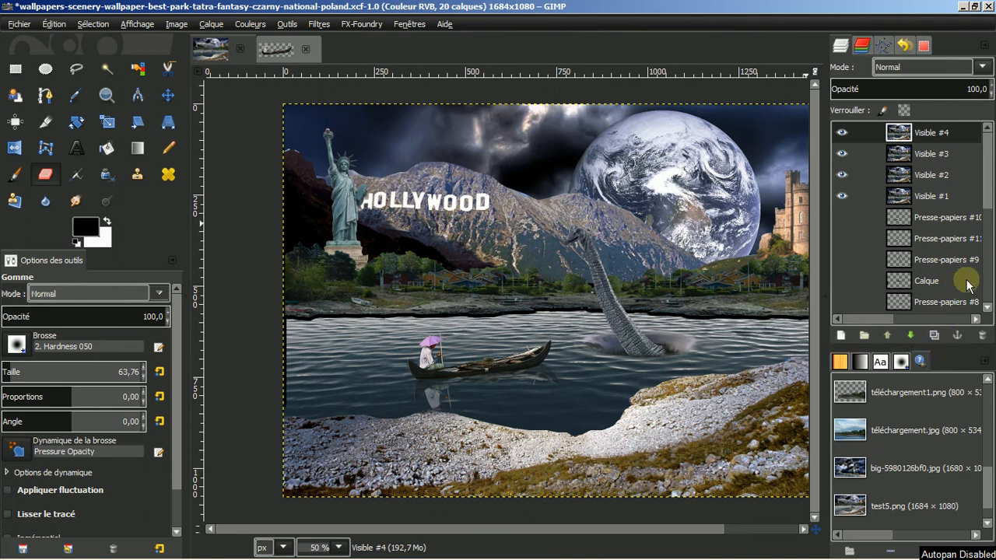
Apply a Gaussian blur with an 80 px horizontal and vertical radius to the top copy, Visible #4
{"action": "scroll", "coordinate": [583, 528], "scroll_direction": "right", "scroll_amount": 3}
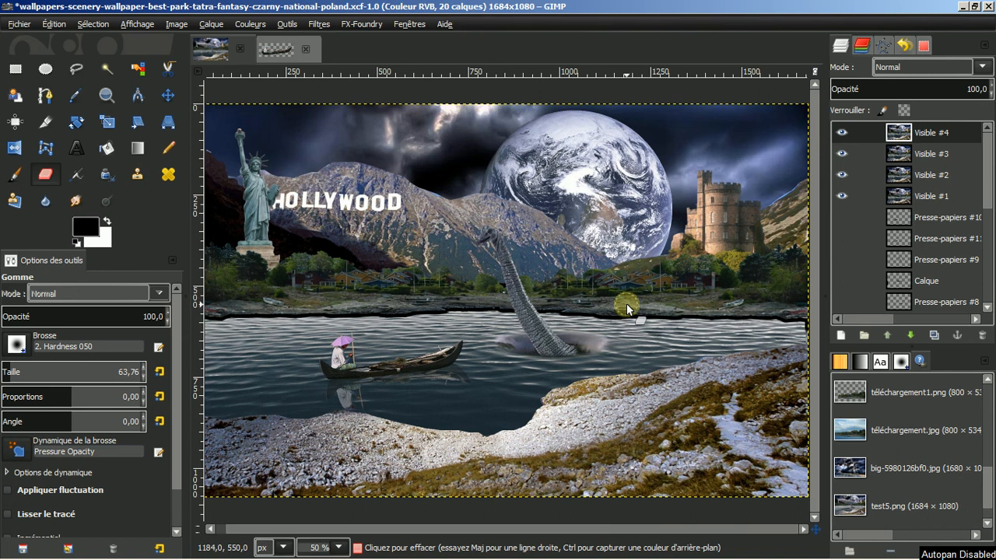
{"action": "scroll", "coordinate": [626, 309], "scroll_direction": "down", "scroll_amount": 1}
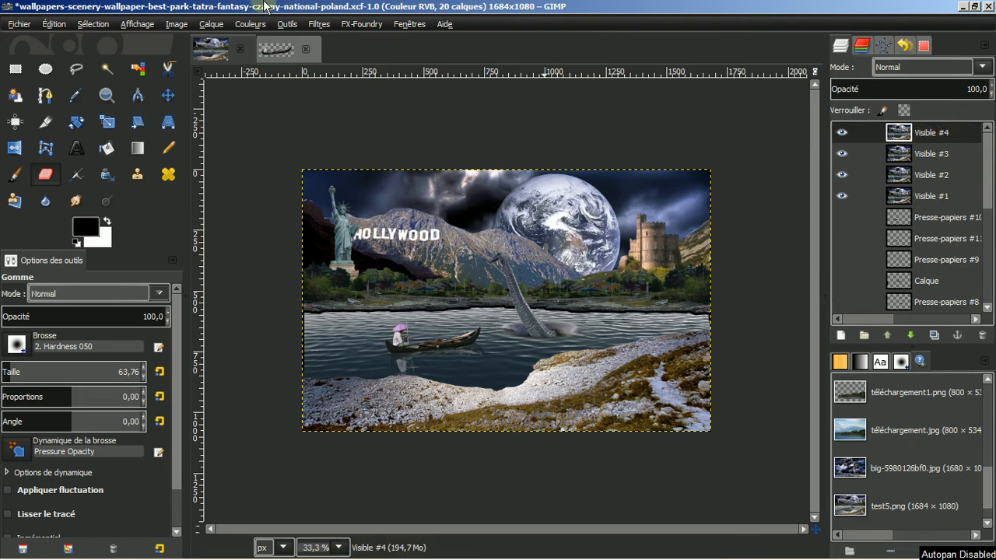
{"action": "left_click", "coordinate": [319, 25]}
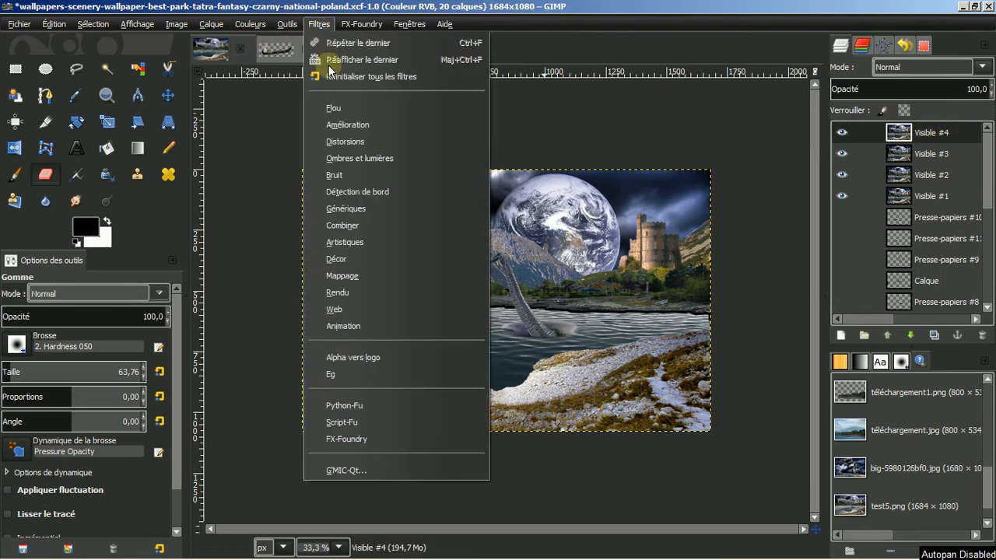
{"action": "mouse_move", "coordinate": [337, 107]}
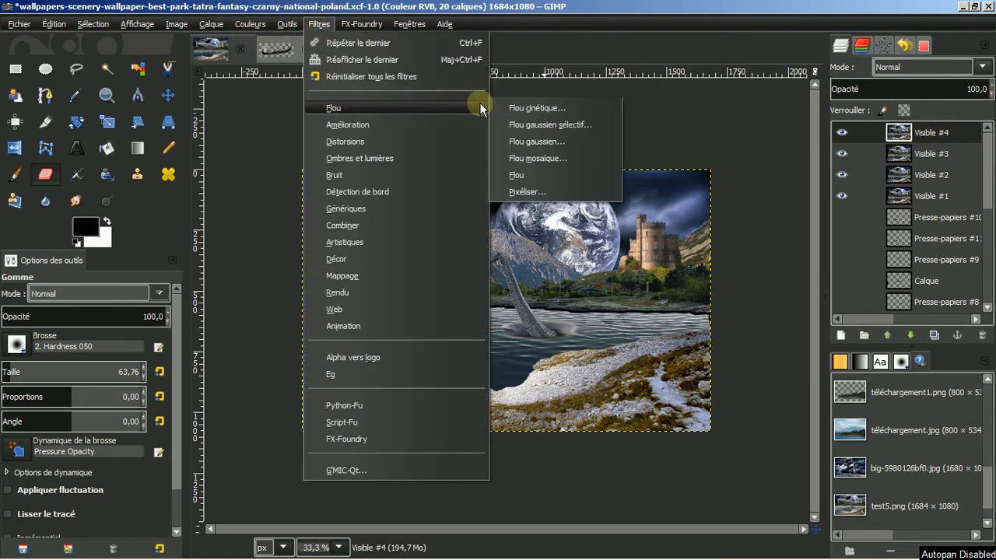
{"action": "left_click", "coordinate": [534, 142]}
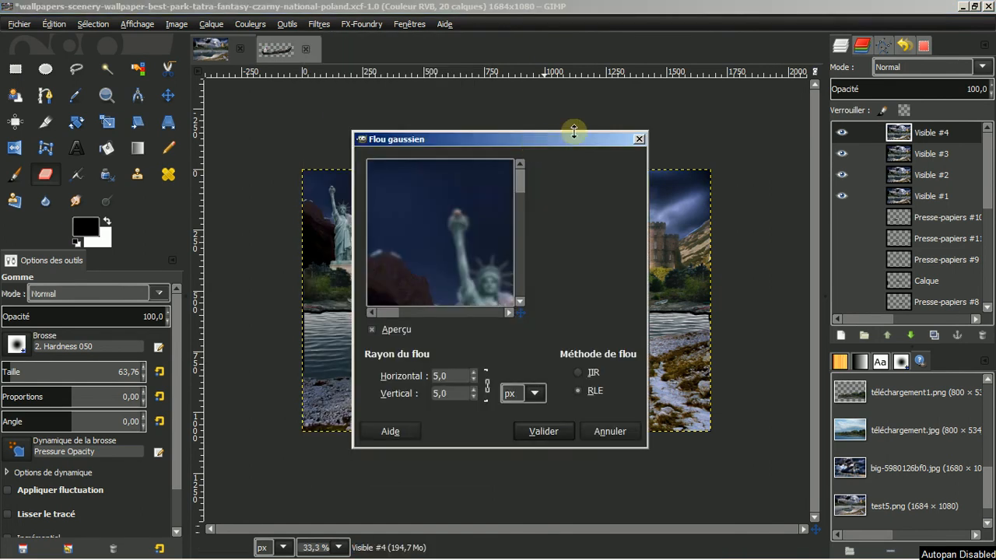
{"action": "left_click", "coordinate": [474, 373]}
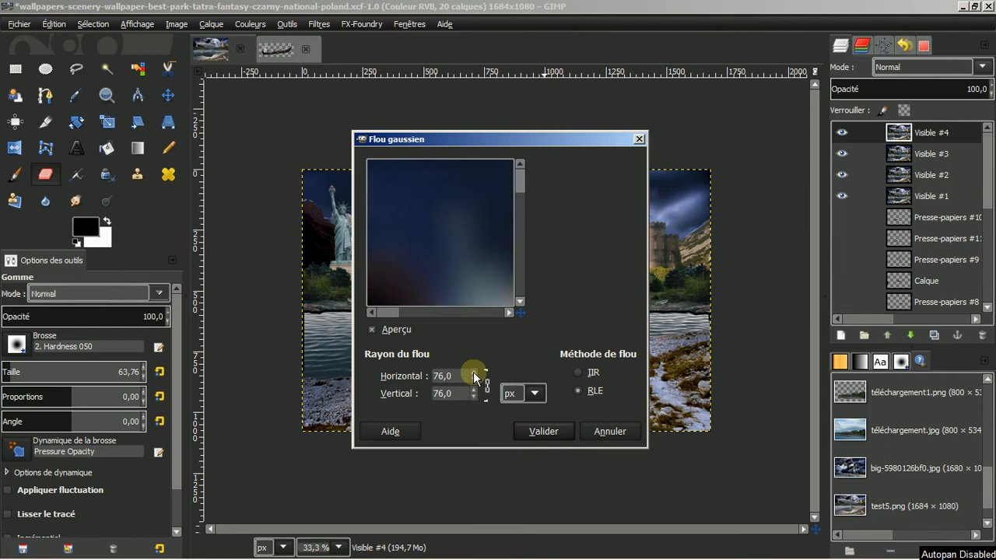
{"action": "left_click", "coordinate": [474, 374]}
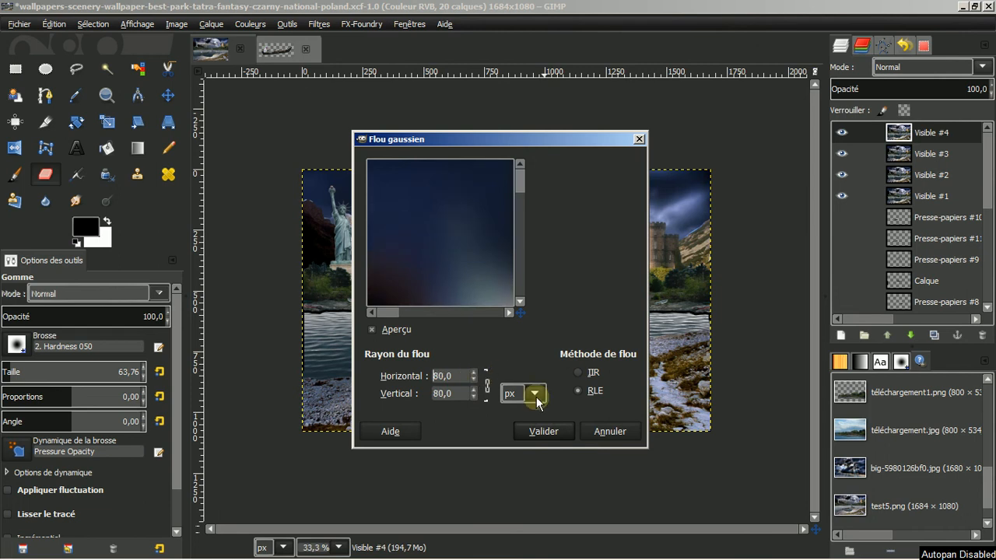
{"action": "left_click", "coordinate": [543, 431]}
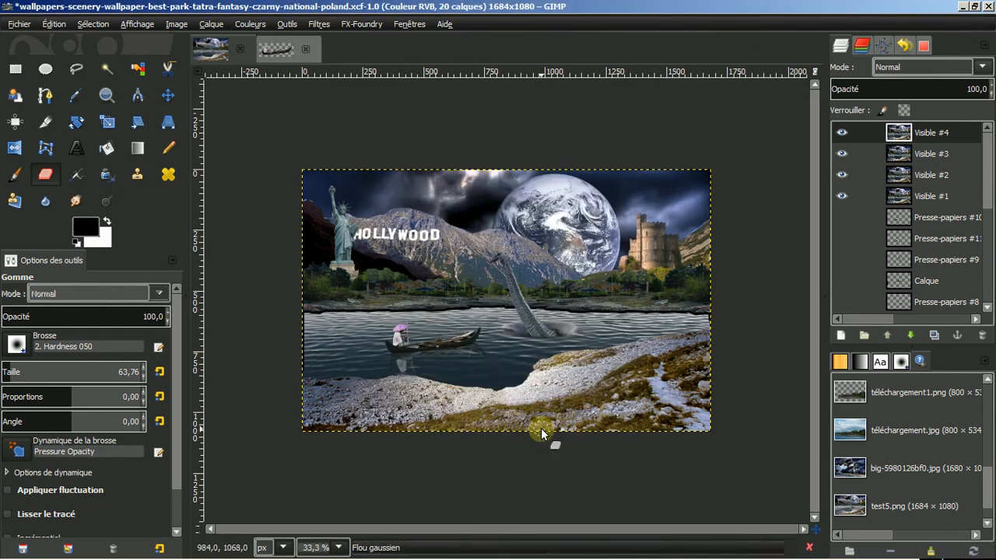
{"action": "right_click", "coordinate": [943, 136]}
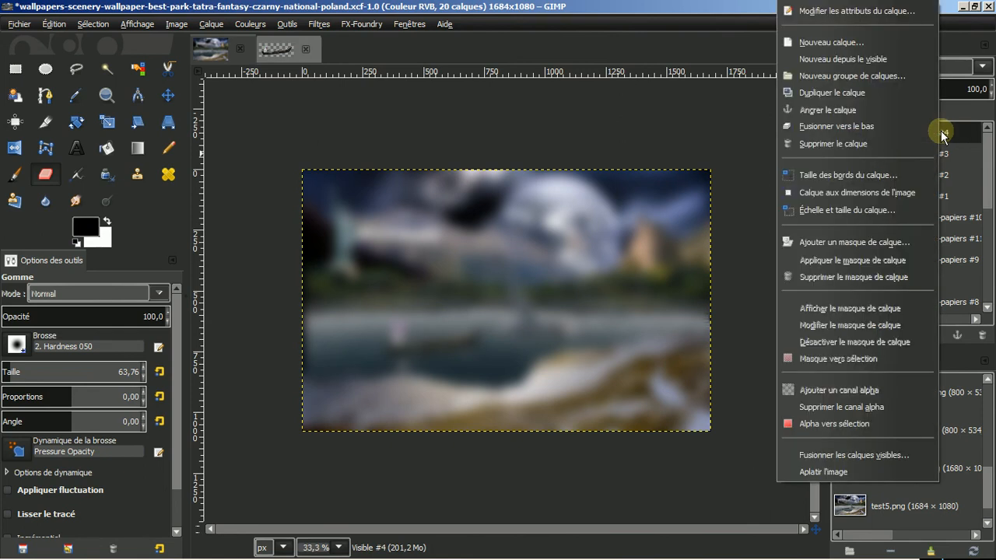
{"action": "left_click", "coordinate": [965, 48]}
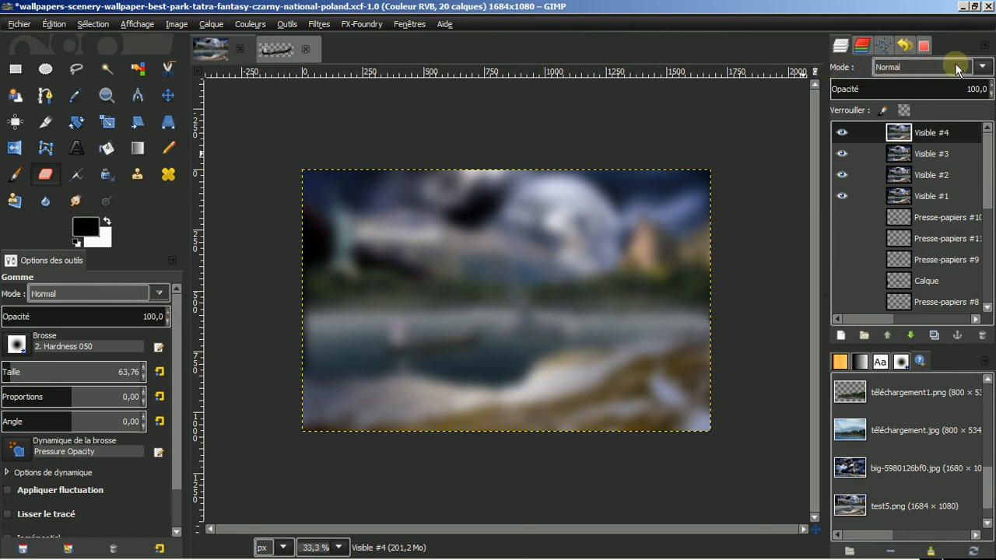
Set the blurred layer Visible #4 to the Grain extract (Extraction de grain) blend mode and merge it down onto Visible #3
{"action": "left_click", "coordinate": [983, 68]}
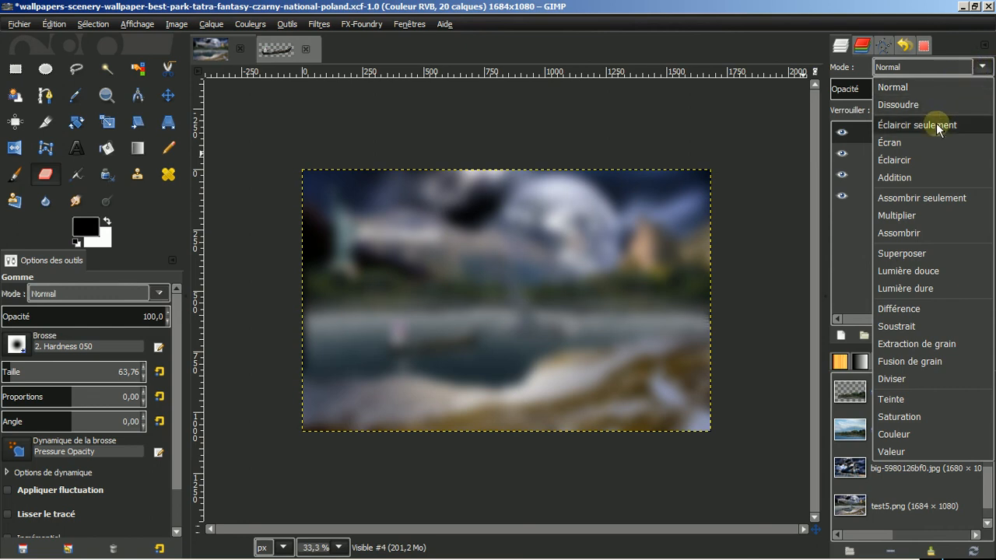
{"action": "left_click", "coordinate": [915, 343]}
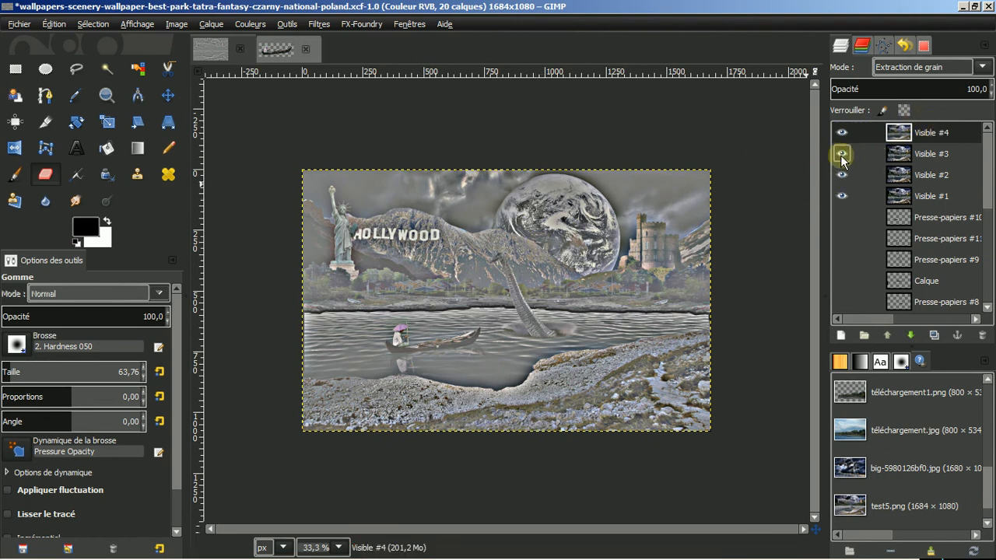
{"action": "right_click", "coordinate": [935, 133]}
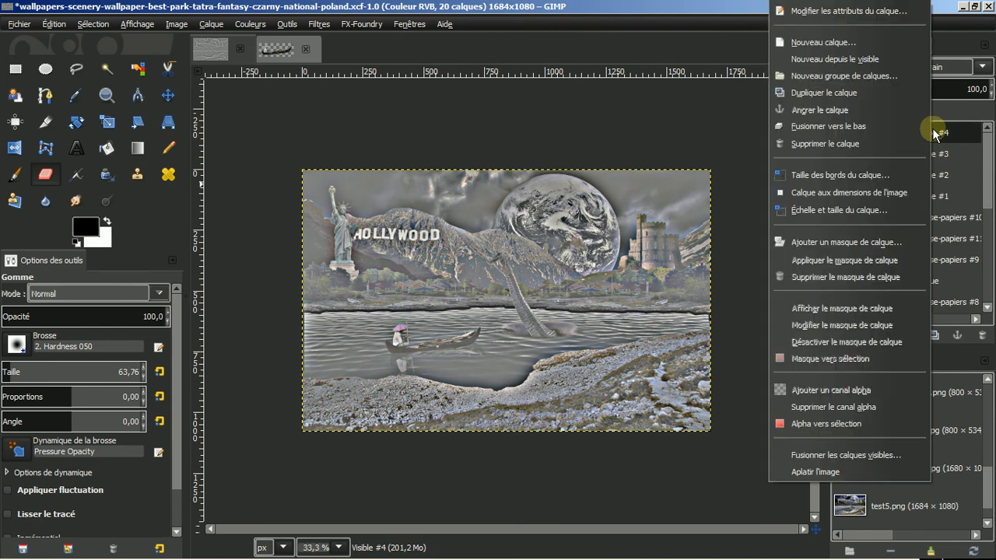
{"action": "left_click", "coordinate": [850, 128]}
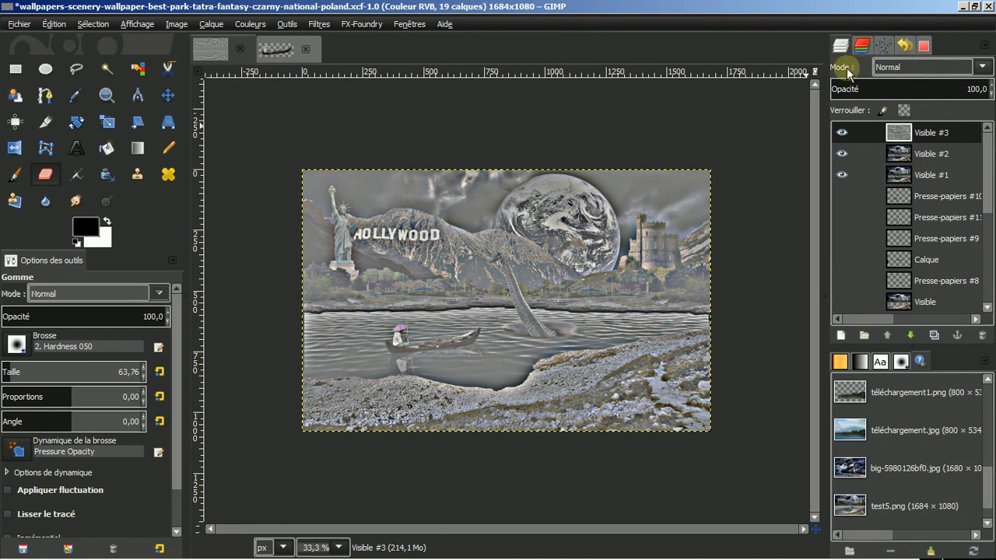
Set the layer Visible #3 to the Grain merge (Fusion de grain) blend mode and merge it down onto Visible #2
{"action": "left_click", "coordinate": [974, 66]}
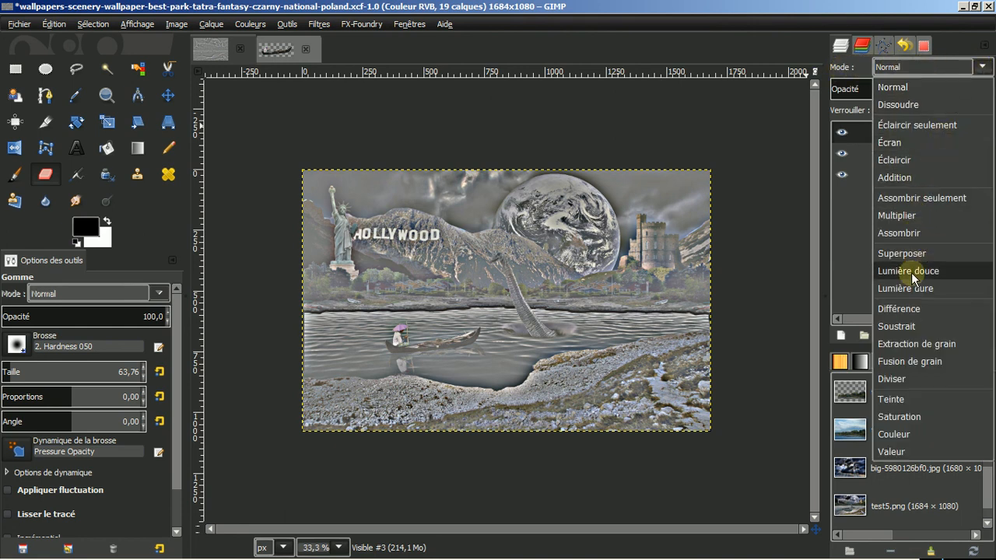
{"action": "left_click", "coordinate": [897, 359]}
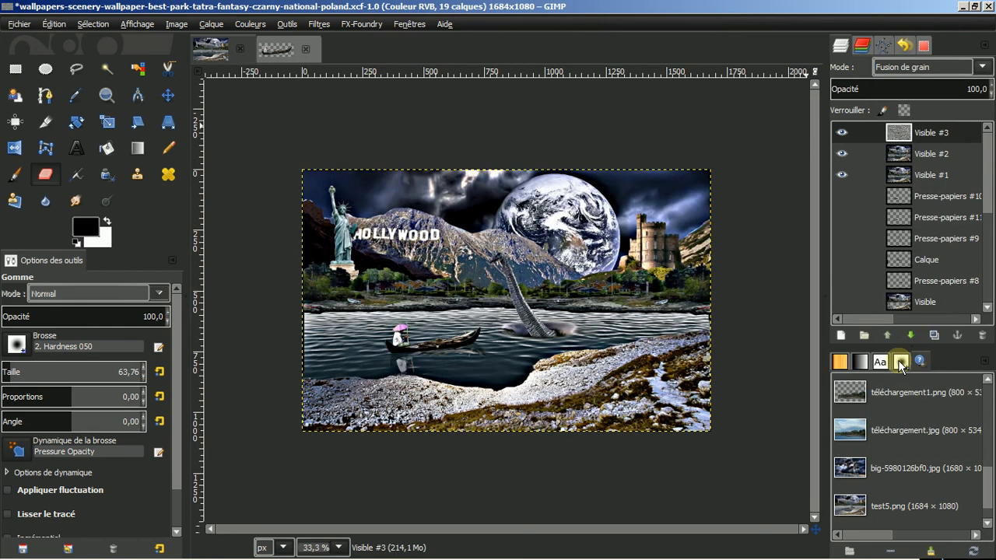
{"action": "right_click", "coordinate": [938, 135]}
{"action": "left_click", "coordinate": [869, 127]}
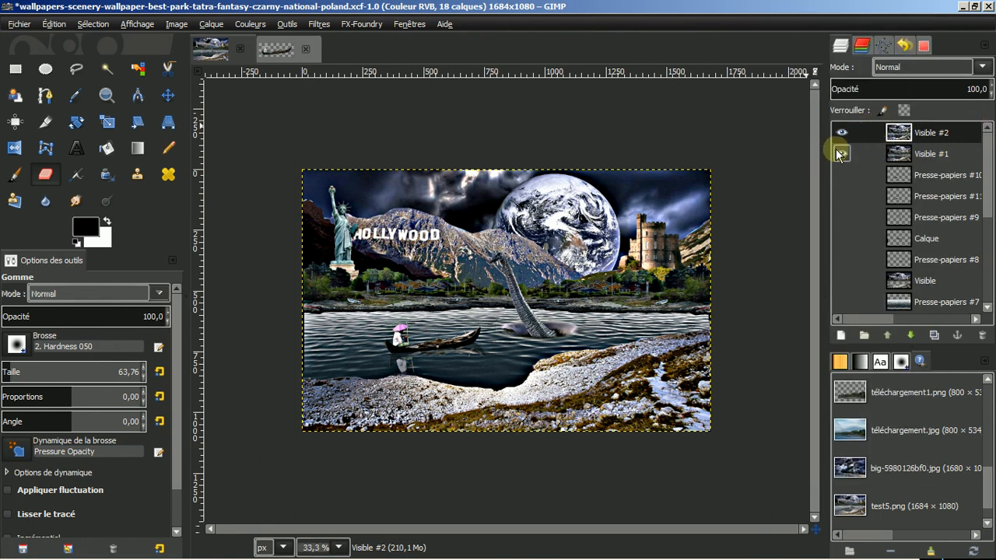
Compare the image with and without the layer Visible #2, and lower that layer's opacity to 66
{"action": "left_click", "coordinate": [840, 153]}
{"action": "left_click", "coordinate": [842, 137]}
{"action": "left_click", "coordinate": [842, 136]}
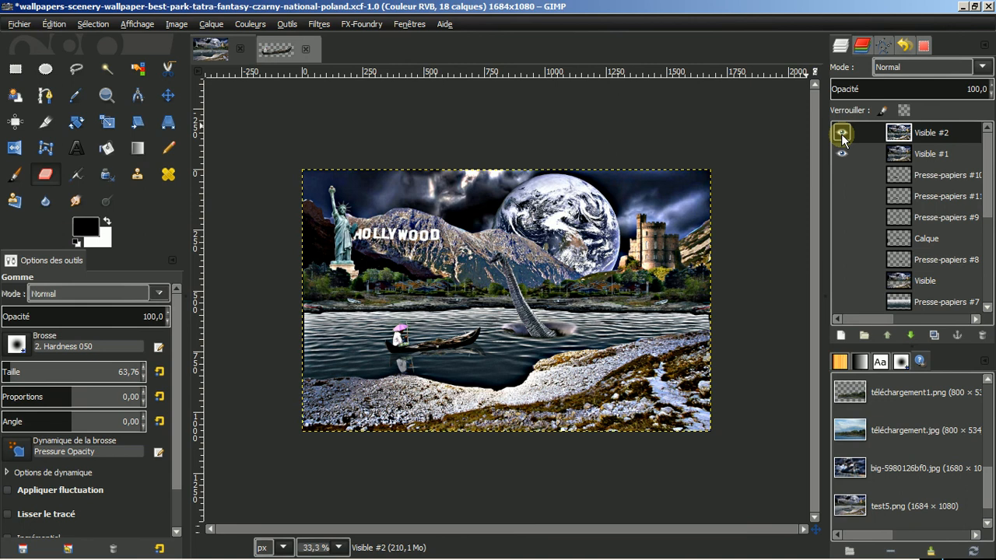
{"action": "left_click", "coordinate": [842, 136]}
{"action": "left_click", "coordinate": [841, 136]}
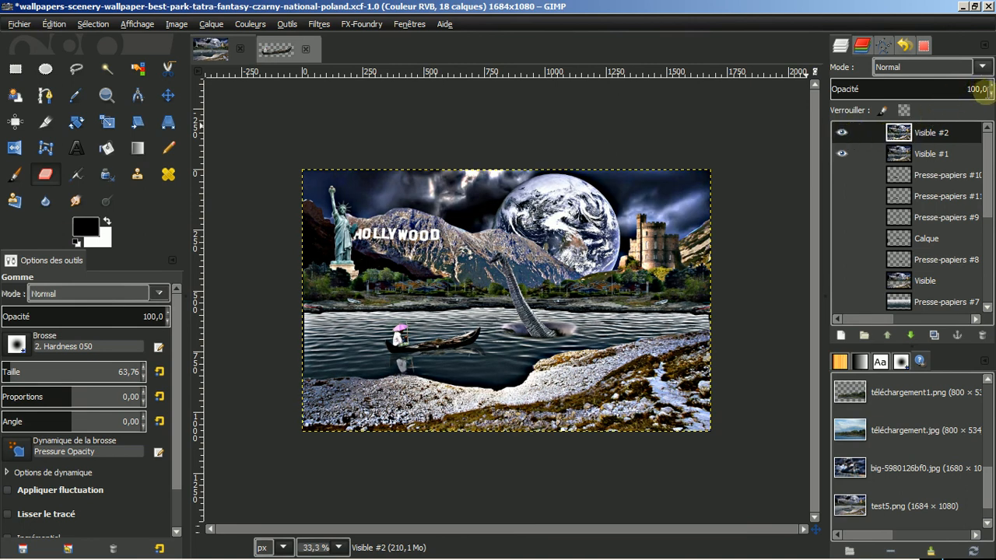
{"action": "scroll", "coordinate": [992, 95], "scroll_direction": "down", "scroll_amount": 20}
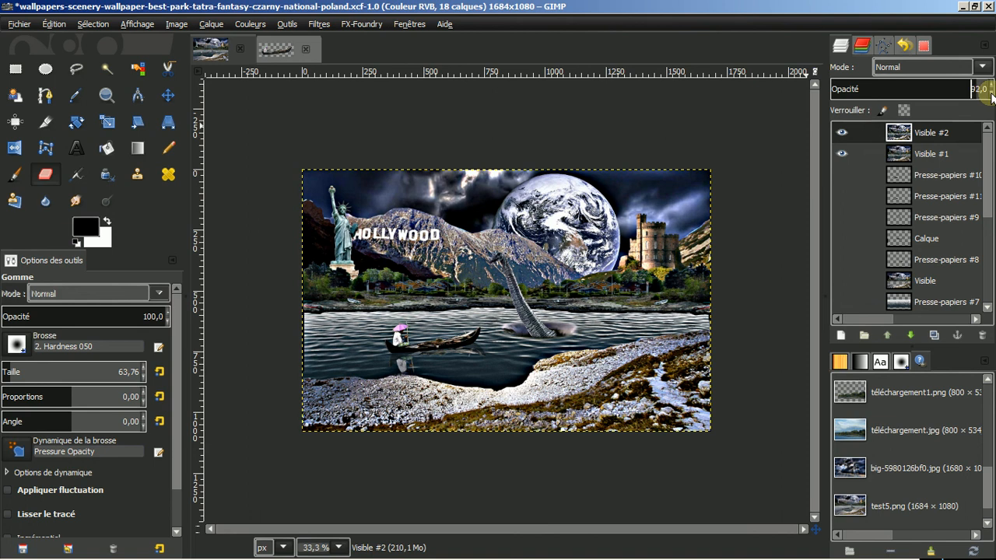
{"action": "scroll", "coordinate": [992, 95], "scroll_direction": "down", "scroll_amount": 20}
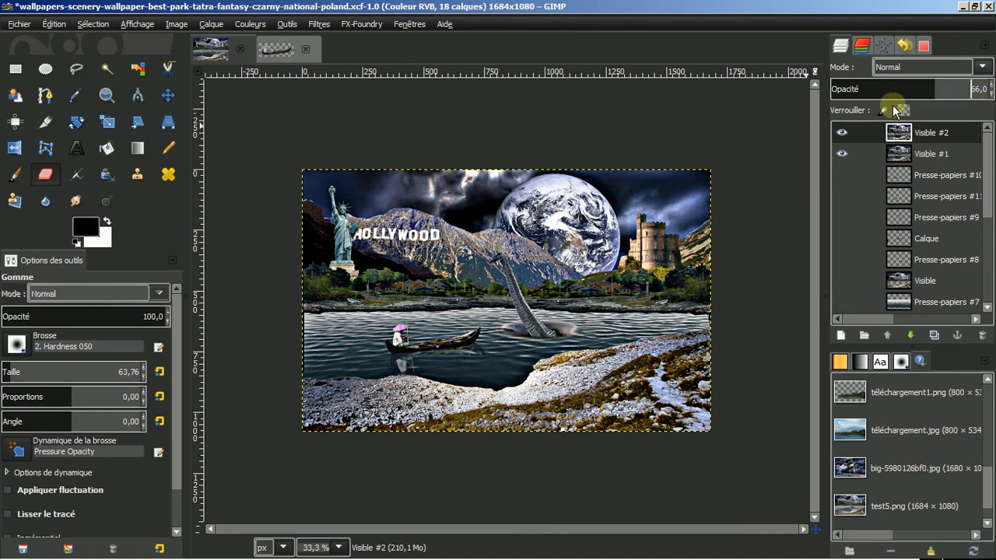
{"action": "key", "text": "shift+ctrl+j"}
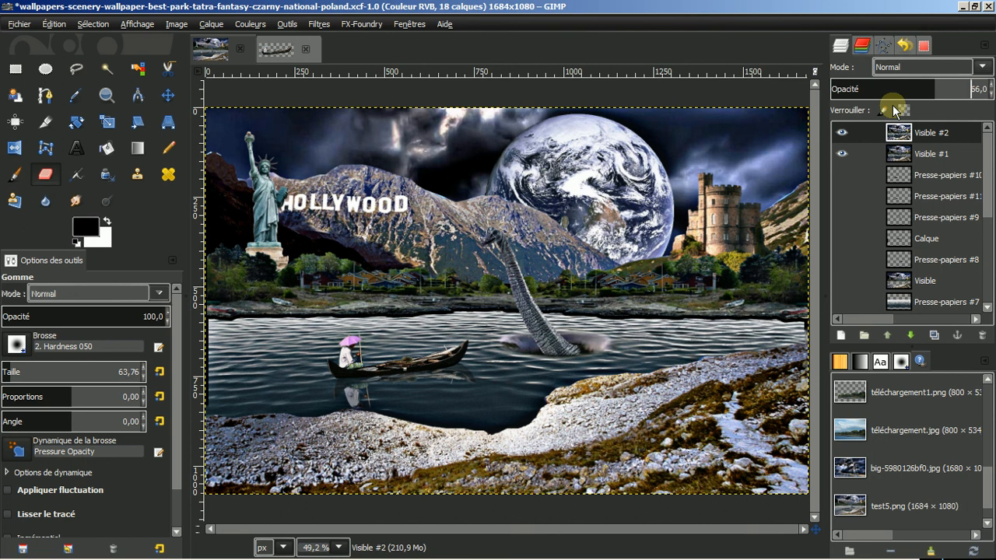
{"action": "mouse_move", "coordinate": [173, 546]}
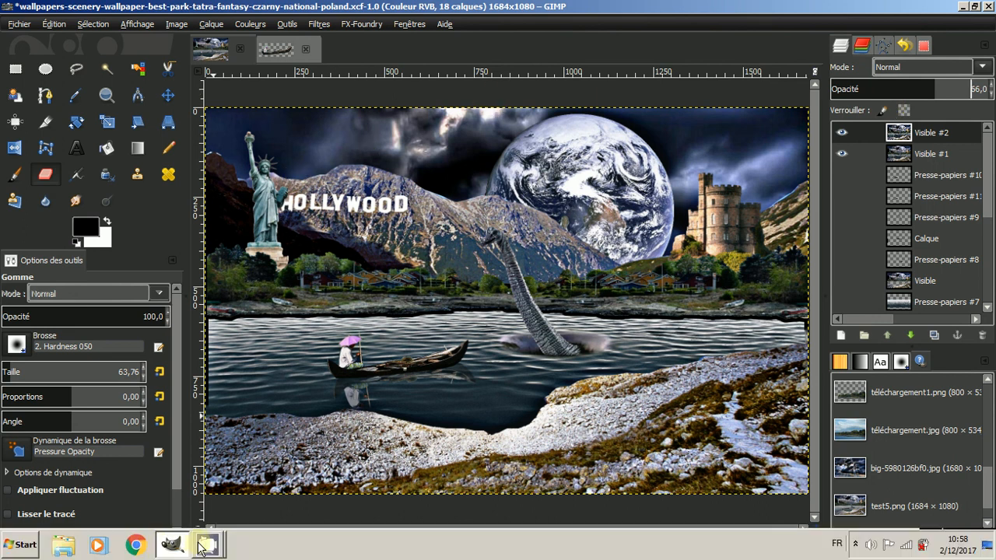
{"action": "left_click", "coordinate": [201, 492]}
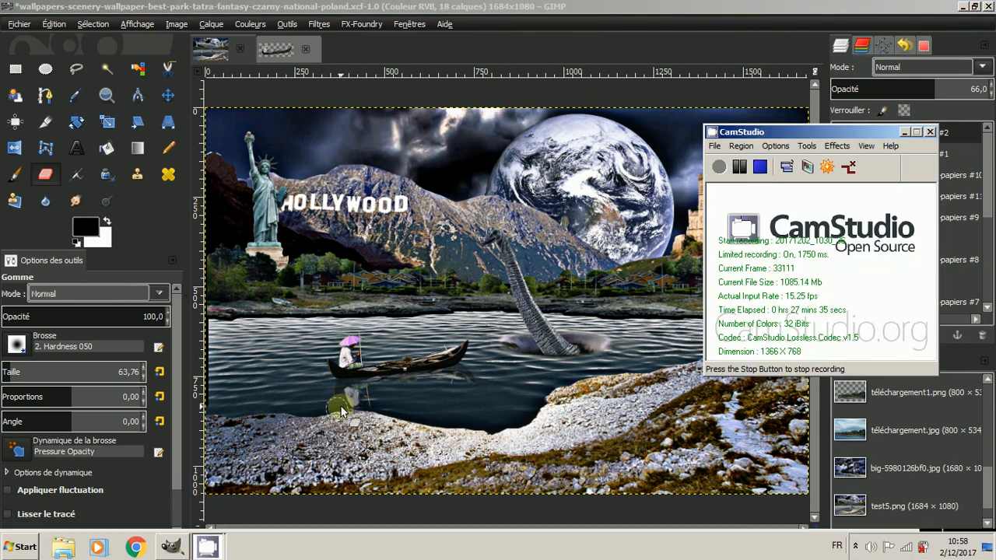